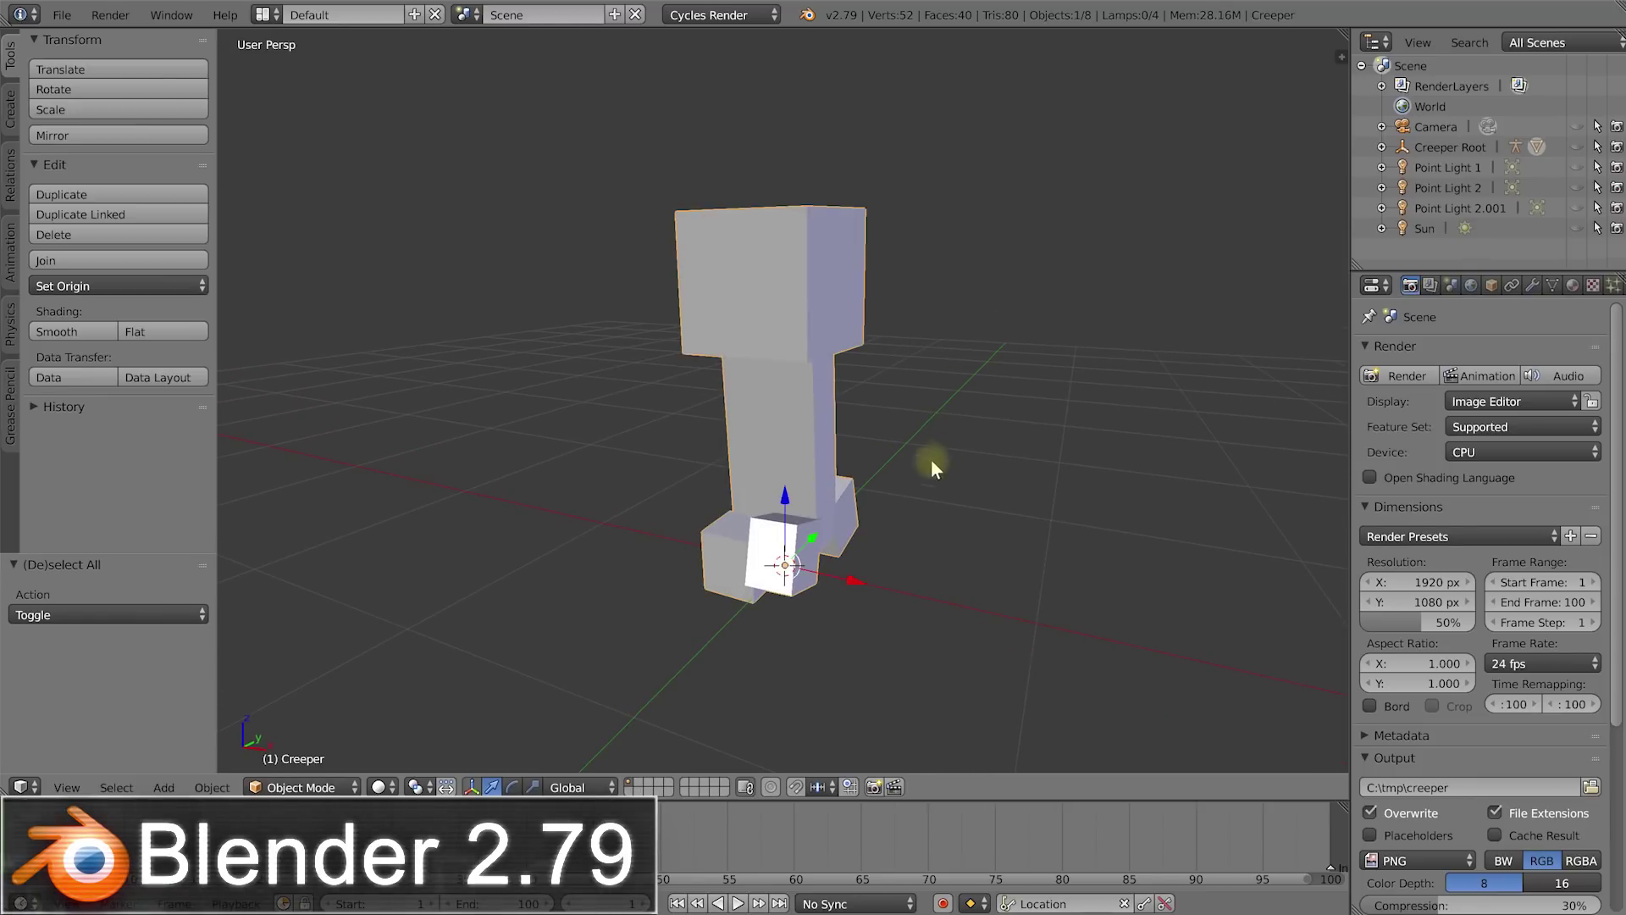
# Render the current frame of the creeper scene and return to the 3D viewport.
pyautogui.rightClick(885, 508)
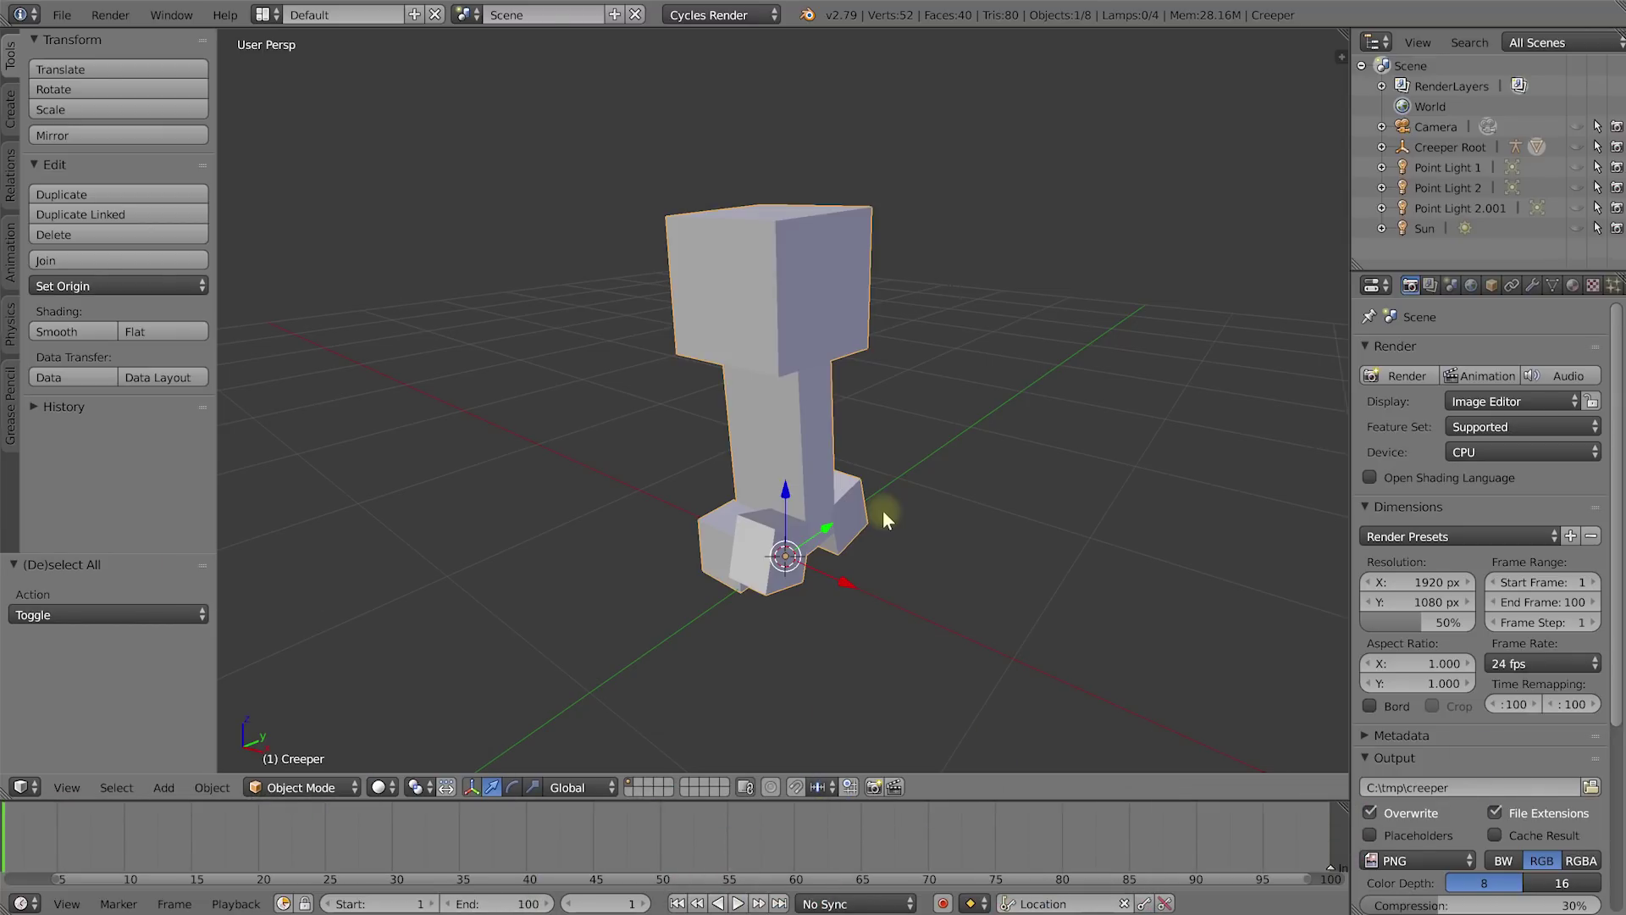
pyautogui.press('F12')
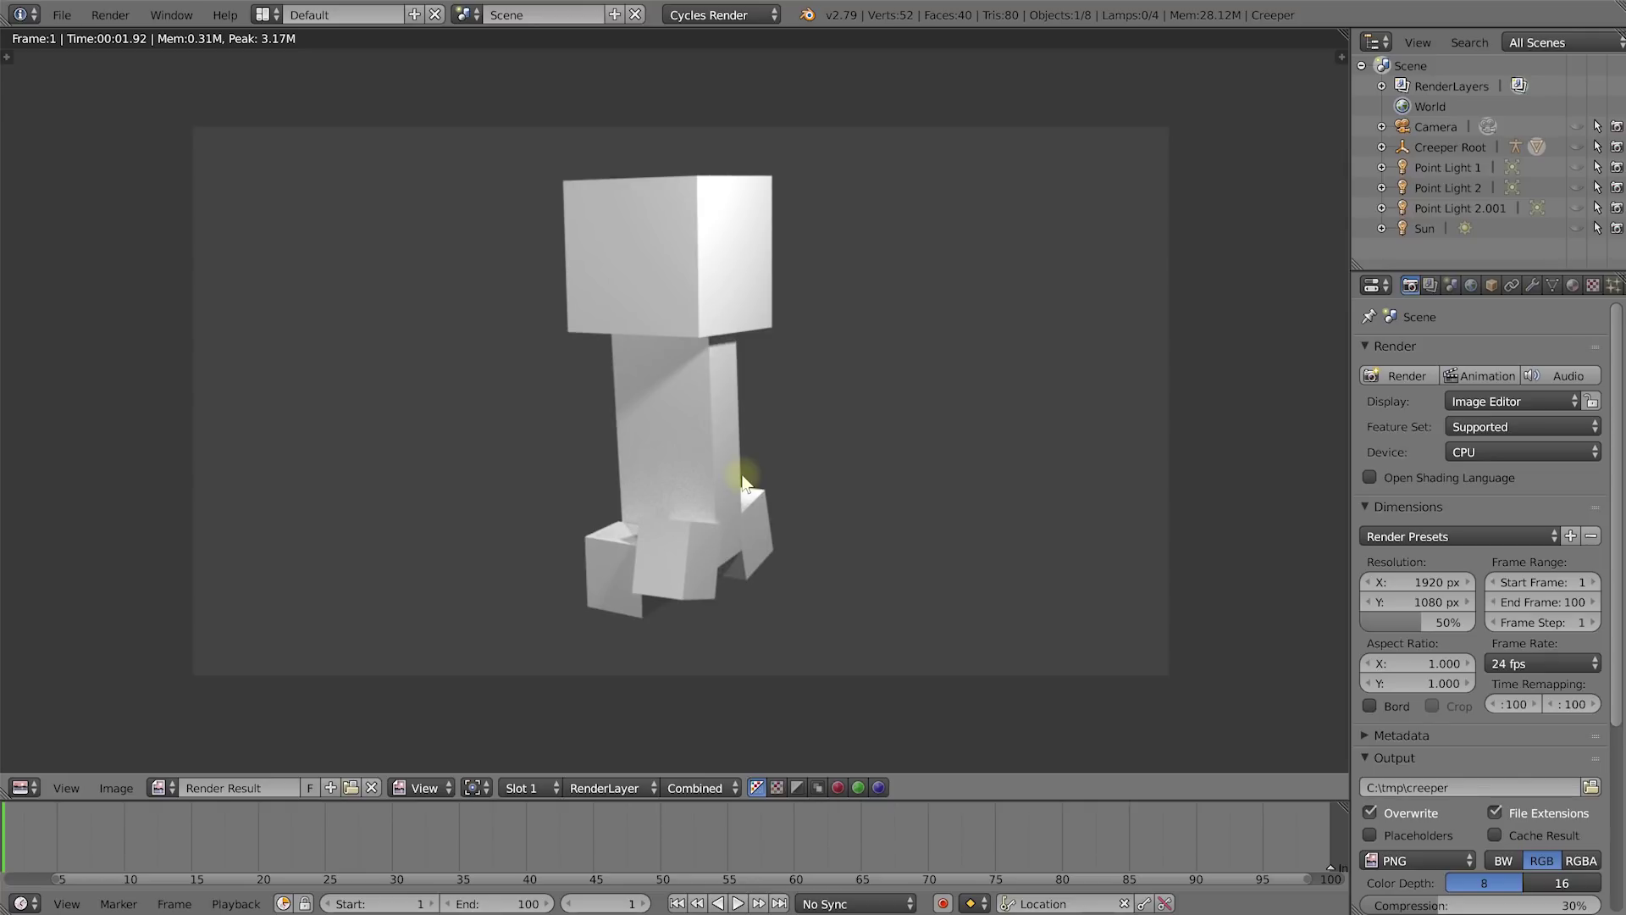
pyautogui.press('Escape')
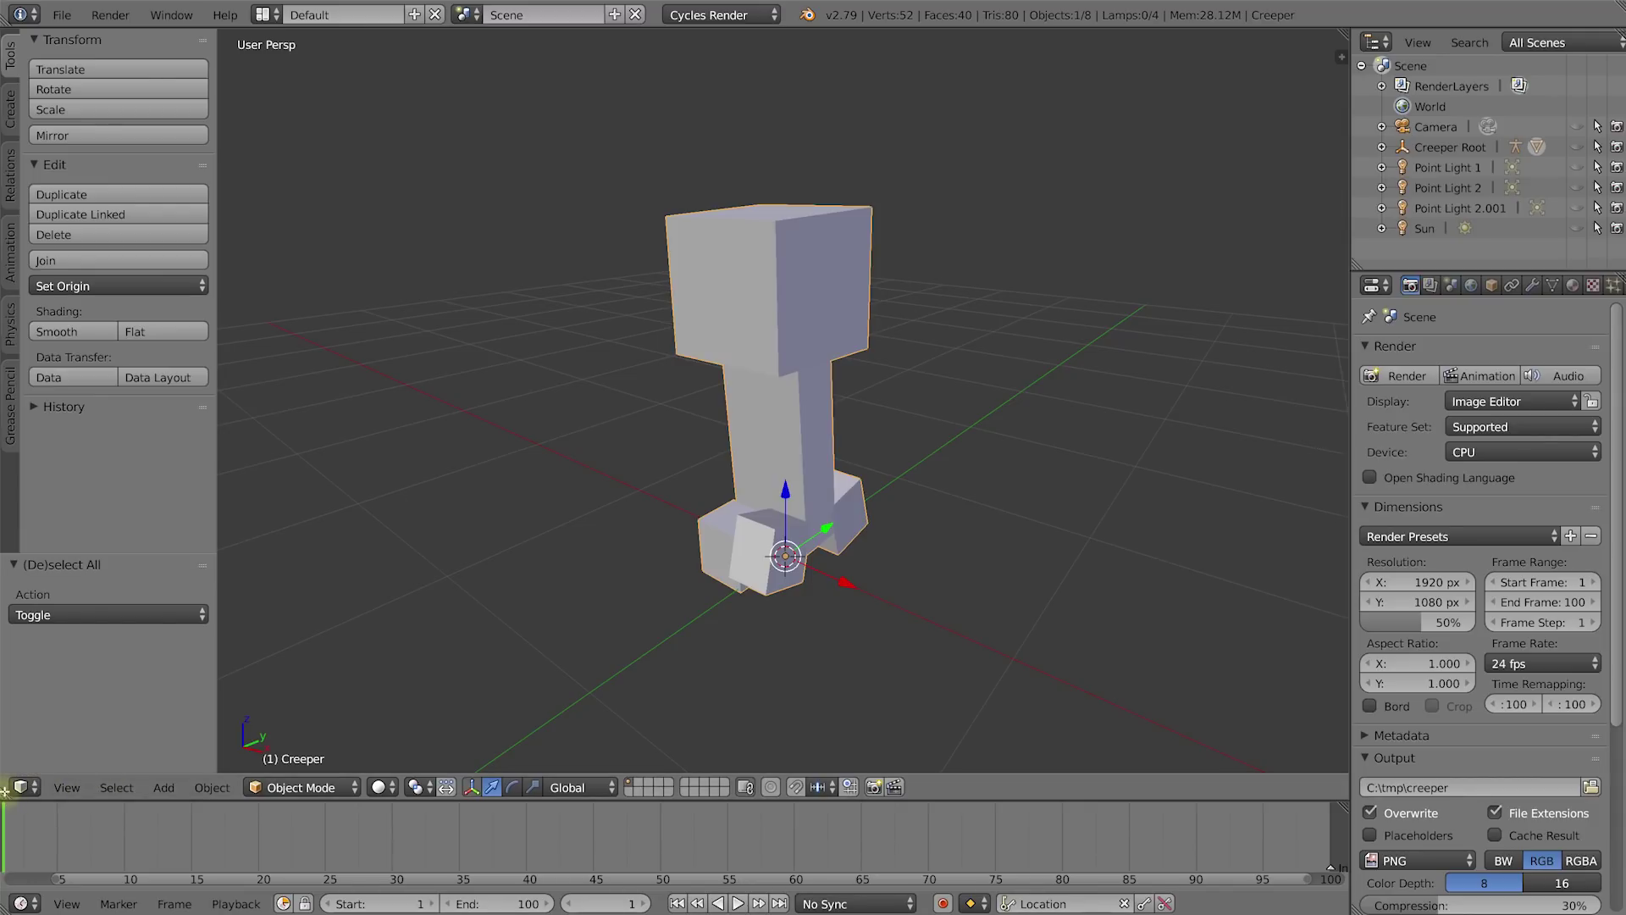
# Split the 3D viewport into two areas and turn one of them into a UV/Image Editor.
pyautogui.moveTo(5, 794); pyautogui.dragTo(688, 815)
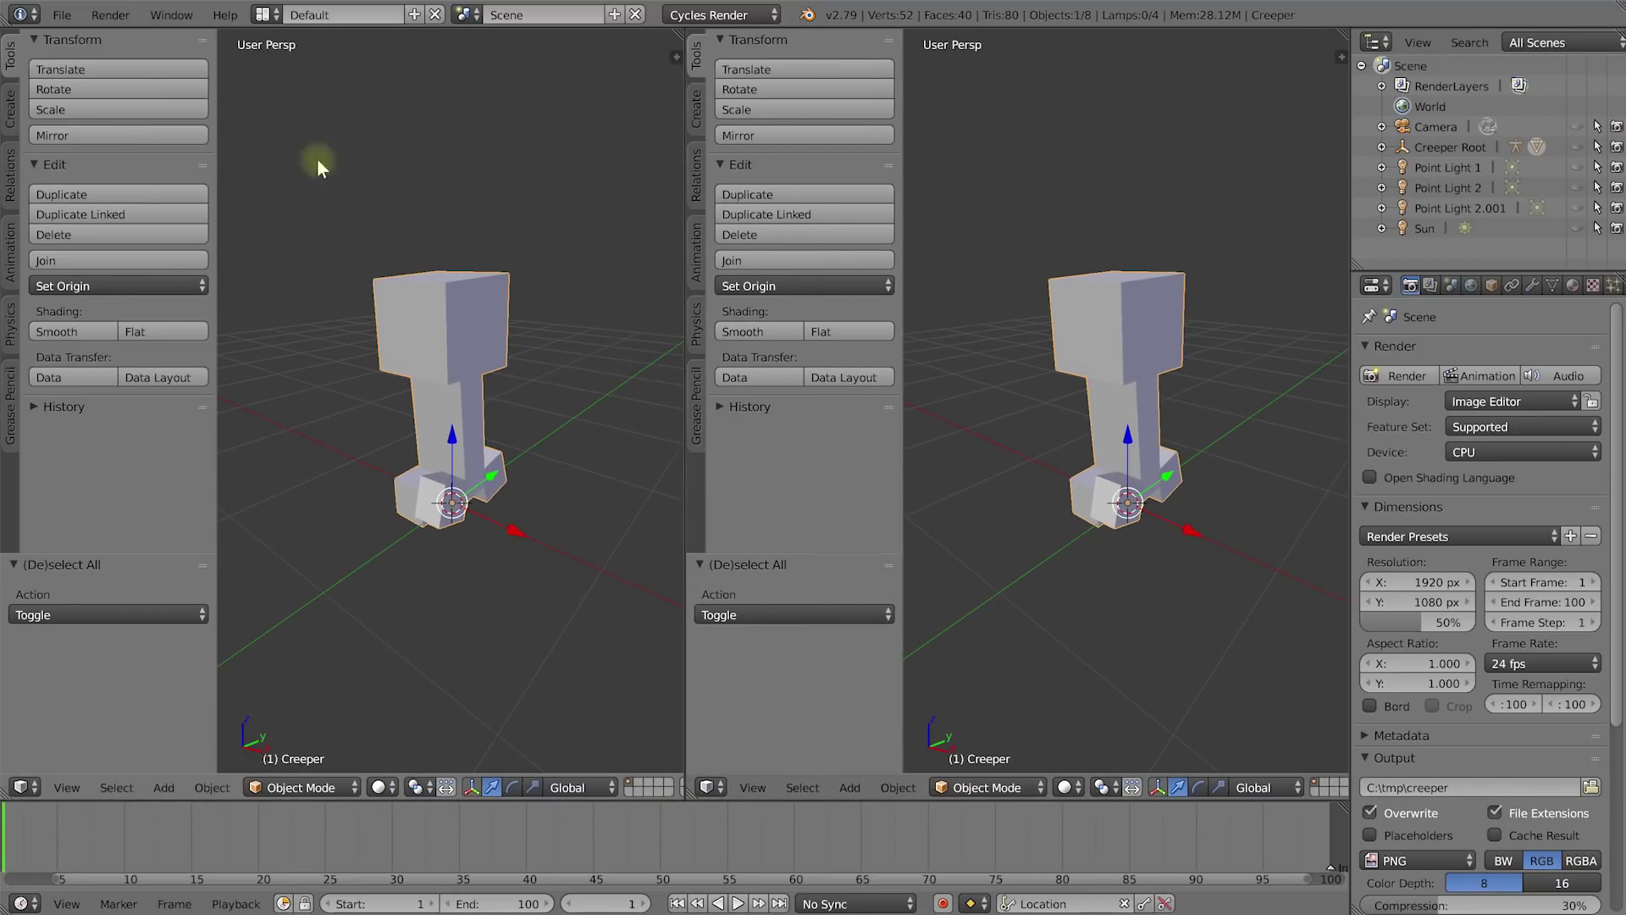
pyautogui.click(23, 787)
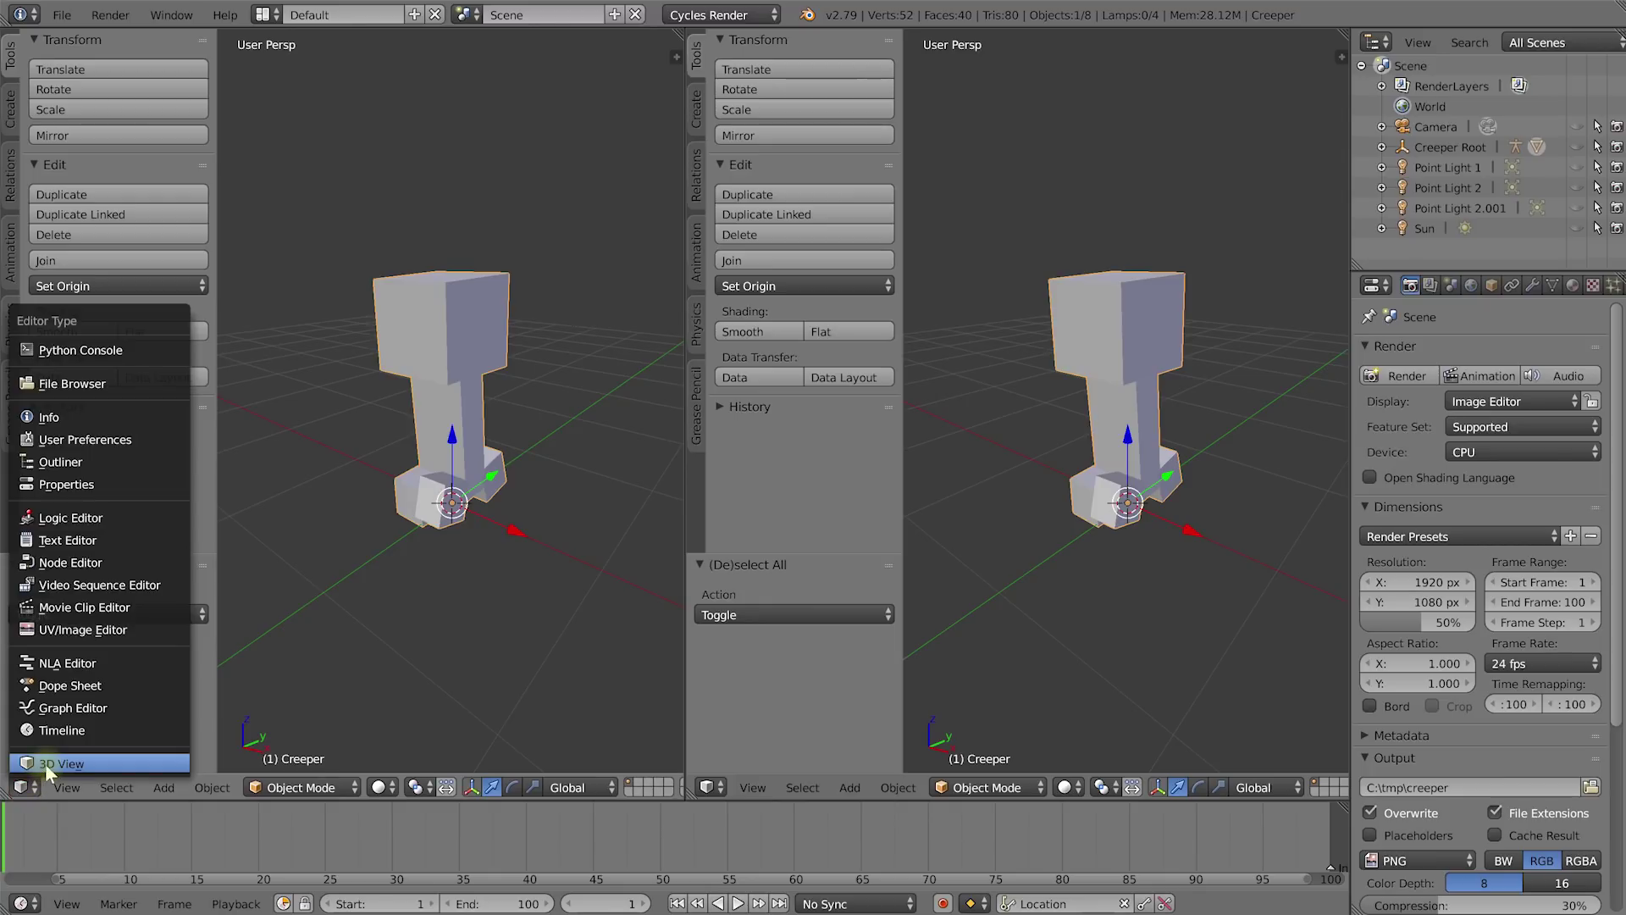
pyautogui.click(89, 632)
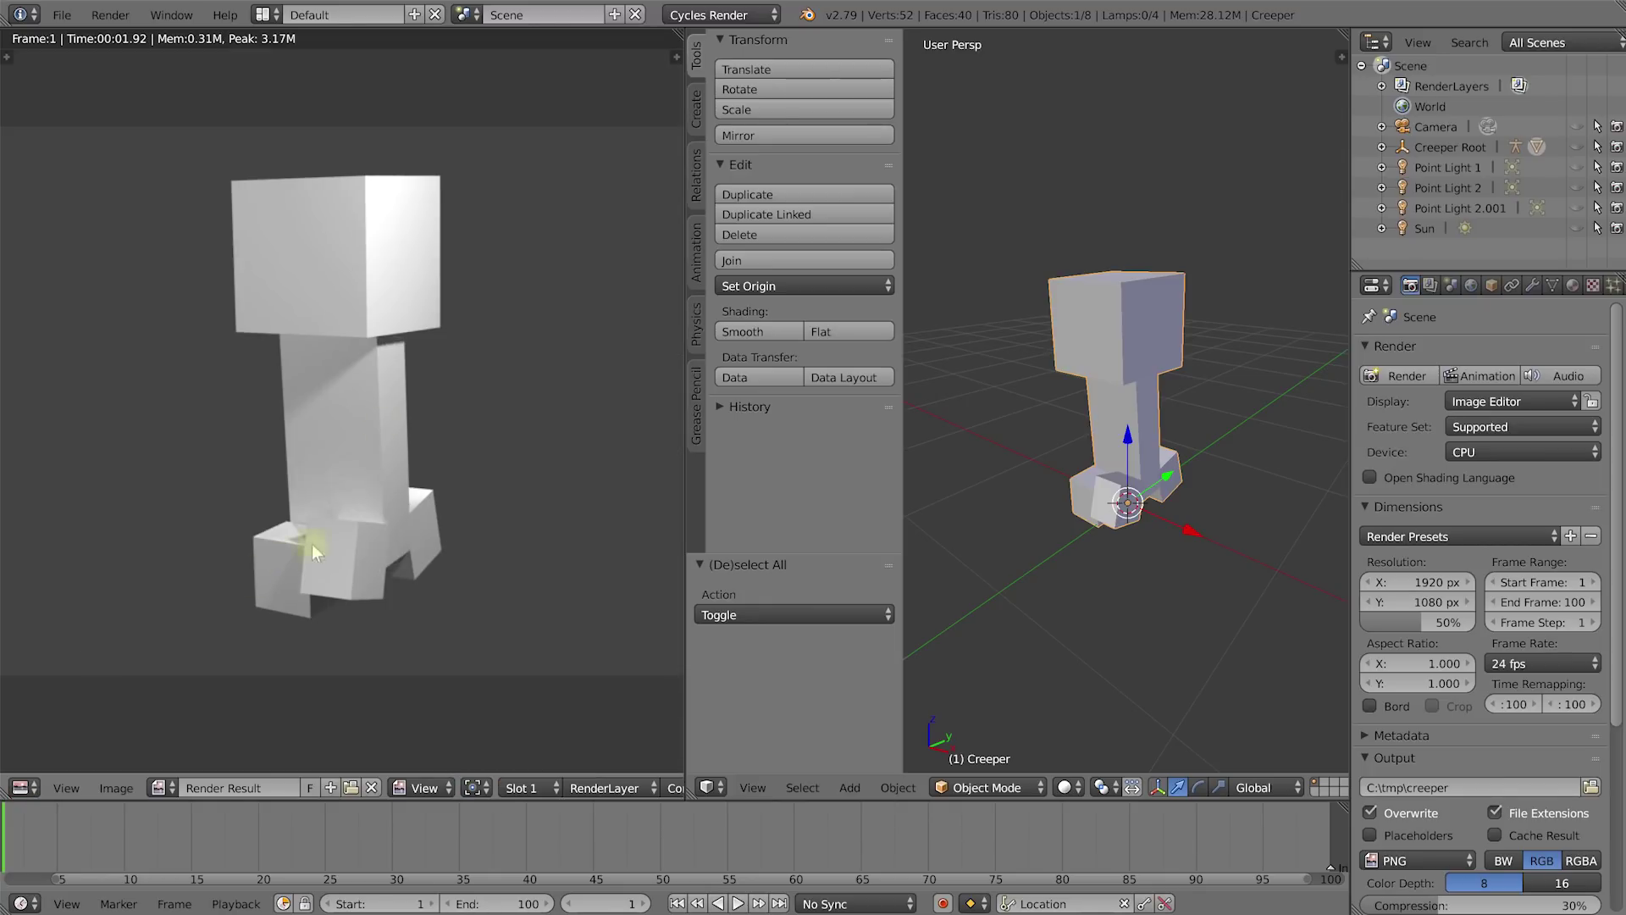
pyautogui.scroll(-2, 203, 394)
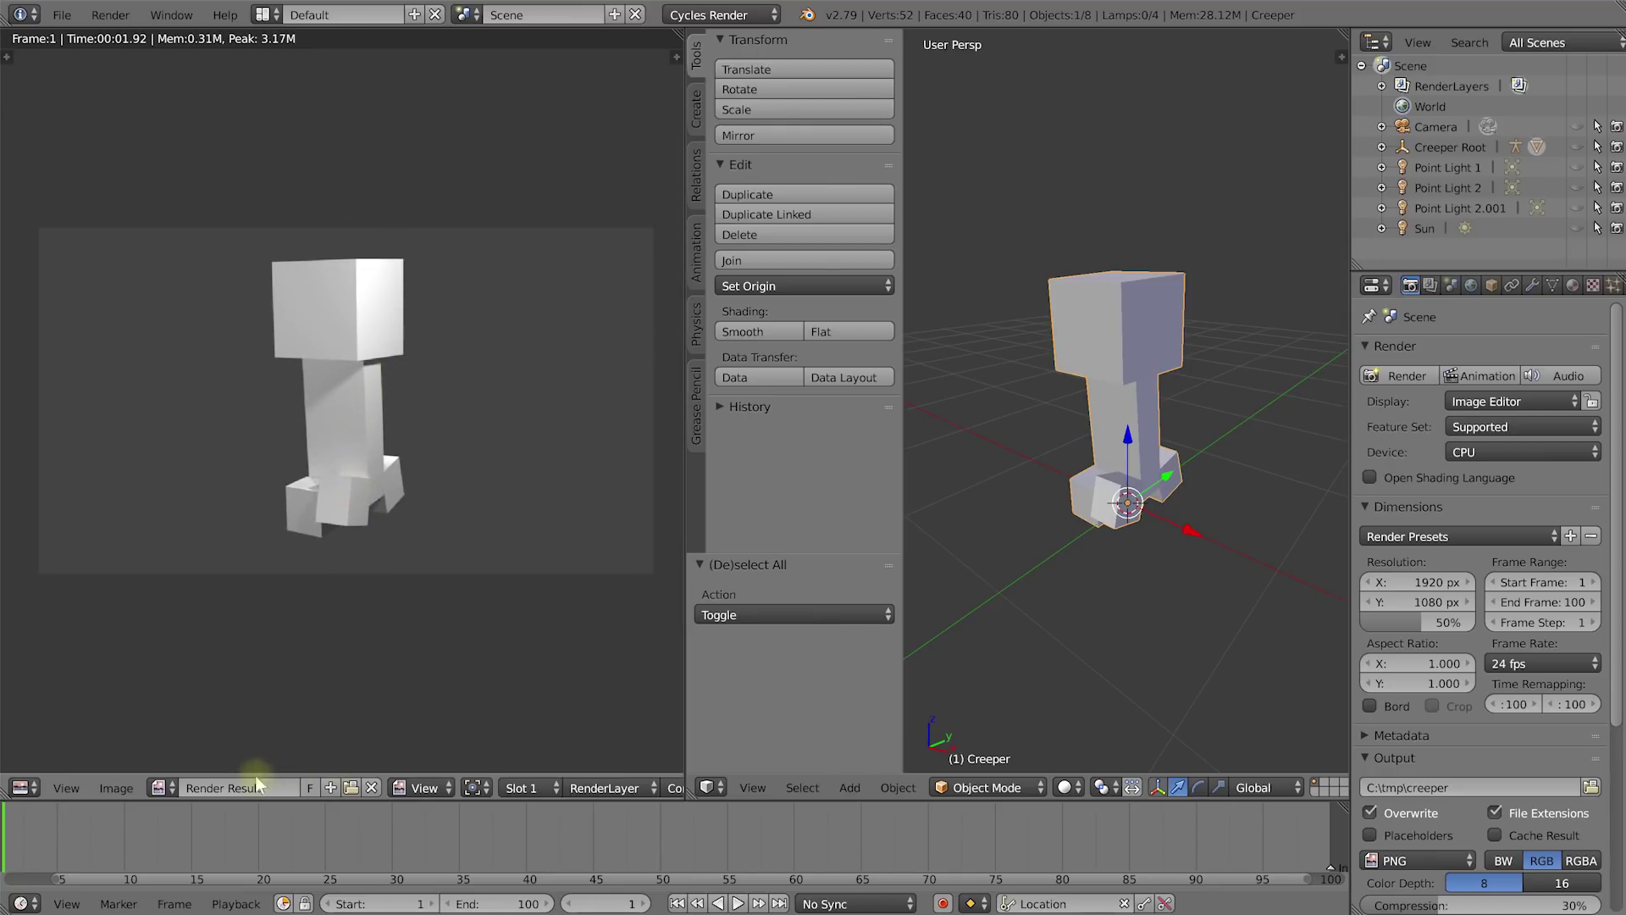
# Unlink the Render Result image from the UV/Image Editor.
pyautogui.click(371, 787)
pyautogui.scroll(3, 322, 390)
pyautogui.scroll(-2, 345, 351)
pyautogui.scroll(2, 347, 371)
pyautogui.moveTo(344, 369); pyautogui.dragTo(345, 370, button='middle')
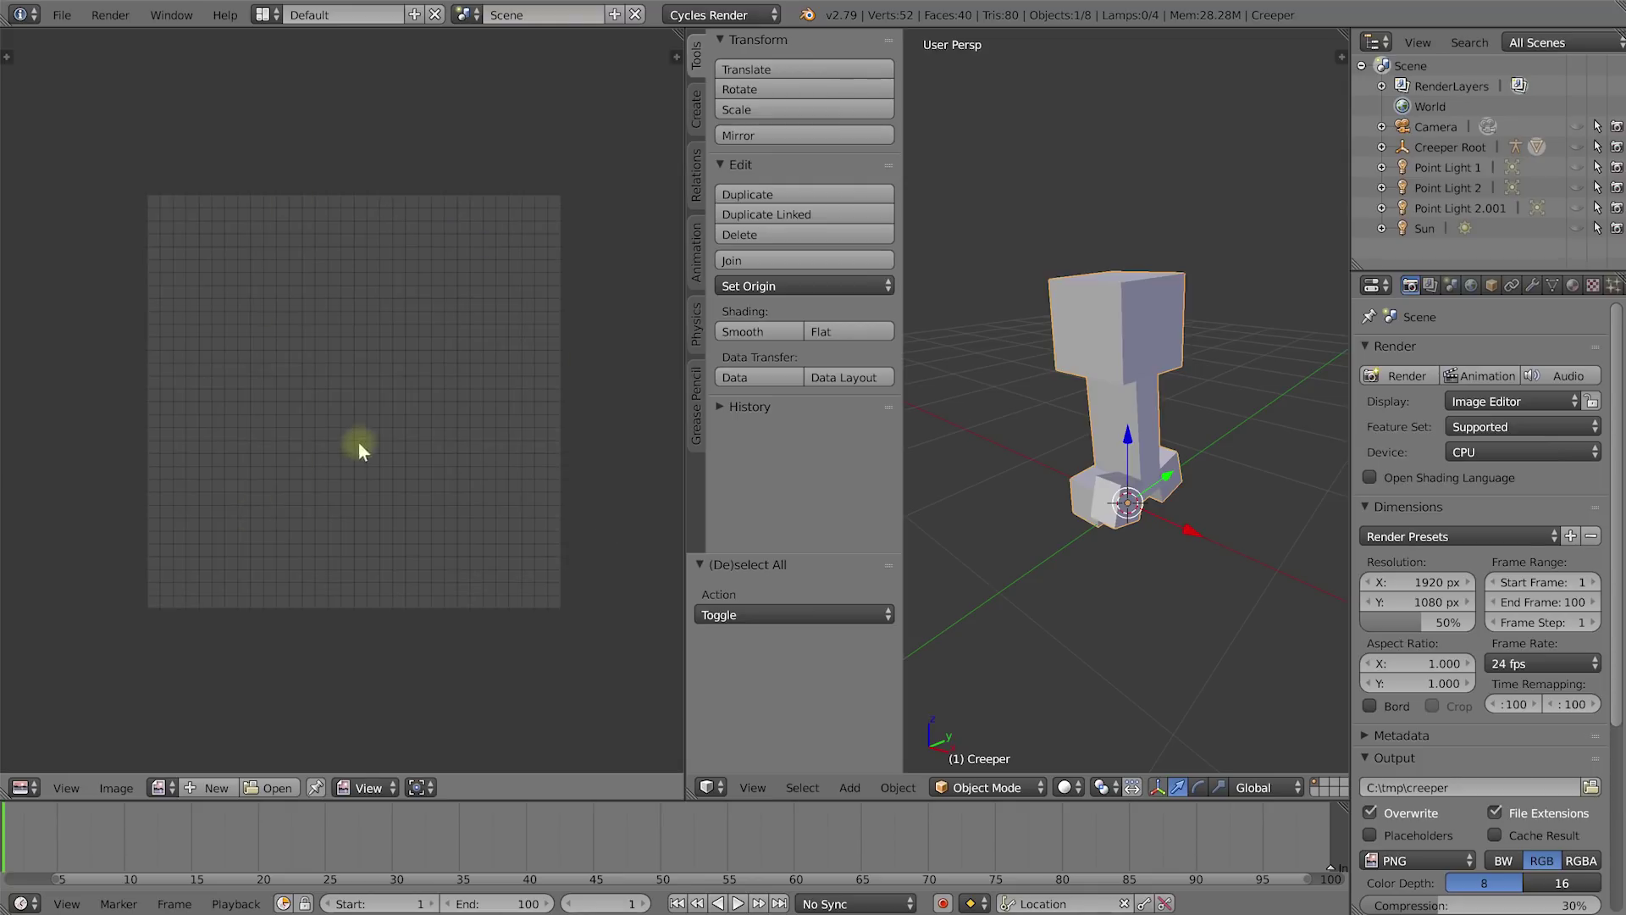
pyautogui.scroll(2, 367, 393)
pyautogui.scroll(-2, 363, 423)
pyautogui.scroll(2, 365, 434)
pyautogui.moveTo(383, 415); pyautogui.dragTo(333, 378, button='middle')
pyautogui.scroll(-1, 377, 418)
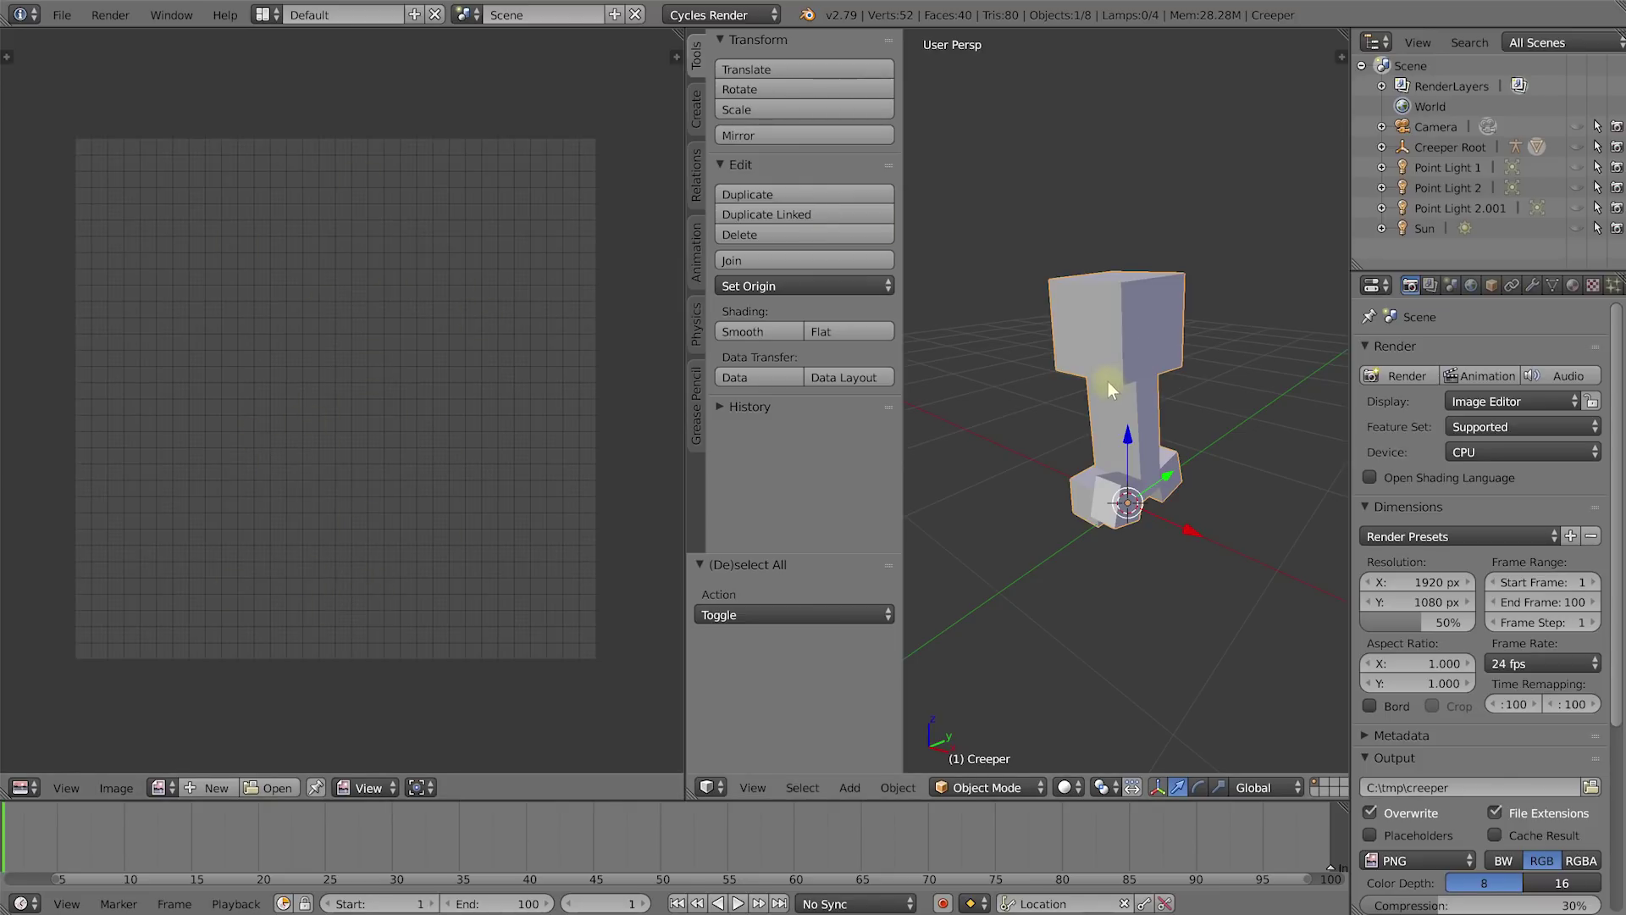
# Frame the creeper in the 3D viewport and enter Edit Mode on its mesh.
pyautogui.moveTo(1107, 381); pyautogui.dragTo(1136, 443, button='middle')
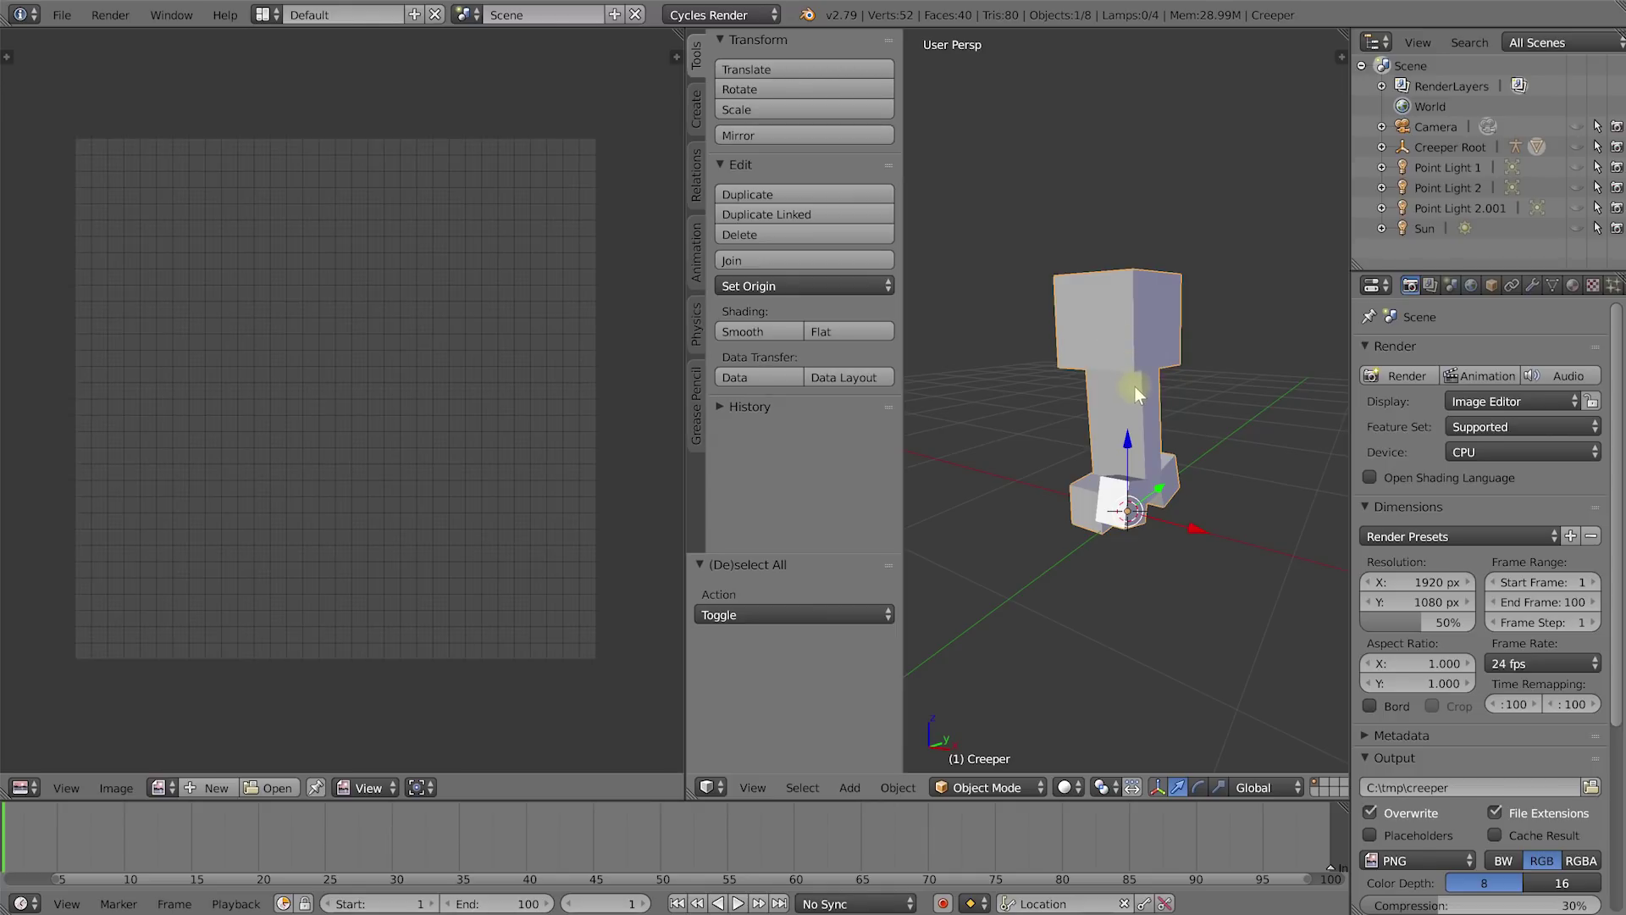
pyautogui.press('KP_Decimal')
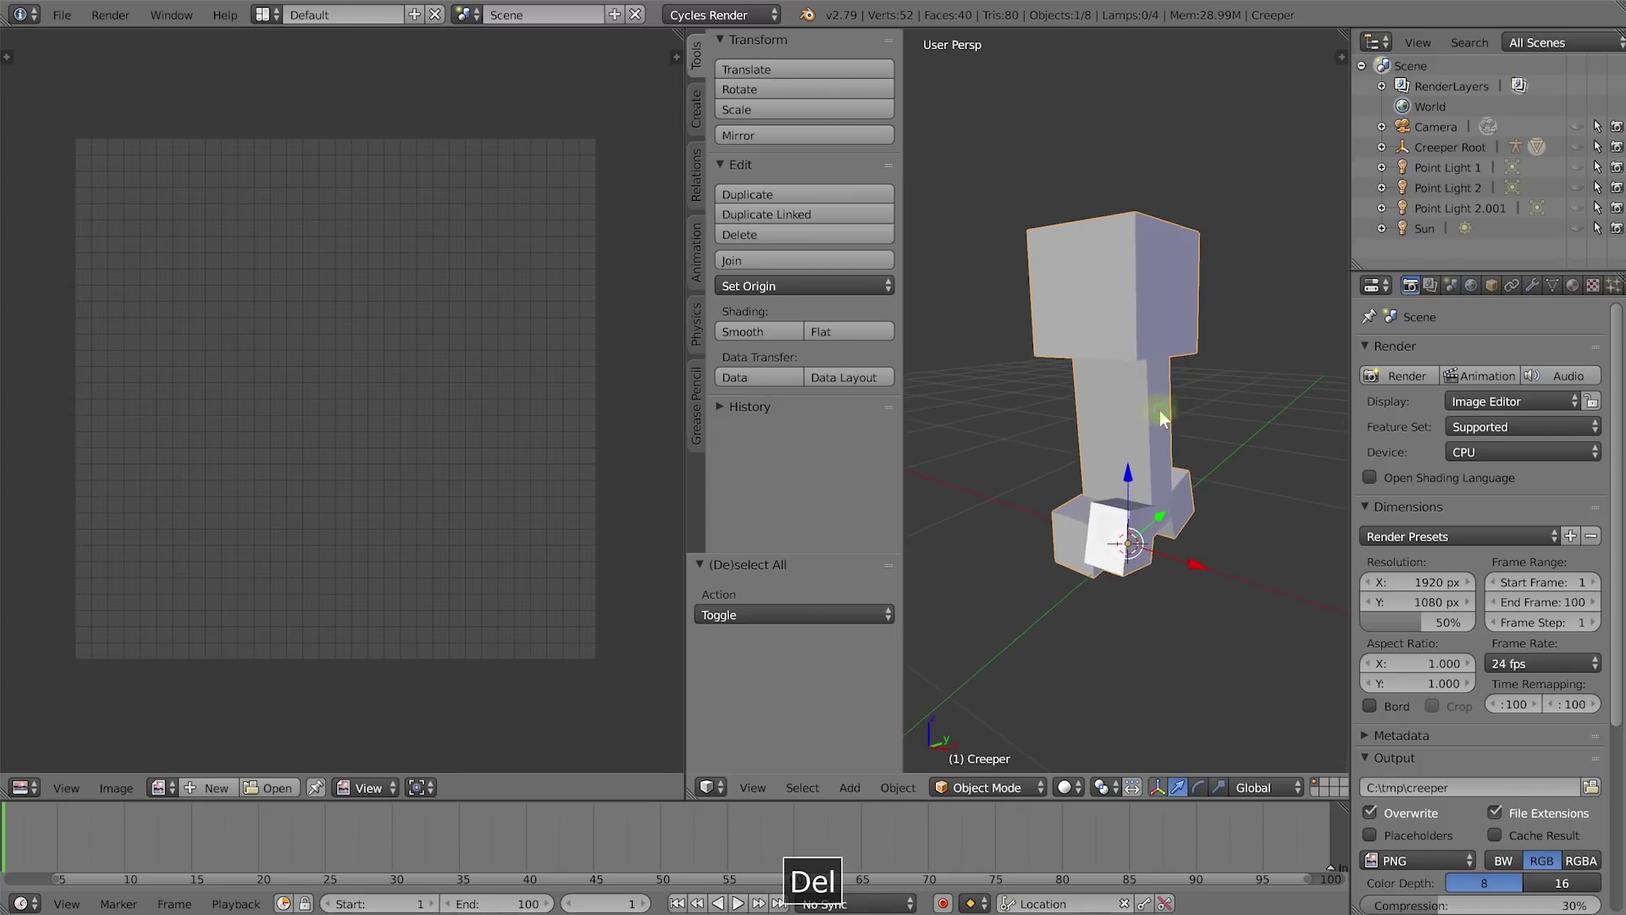
pyautogui.press('Tab')
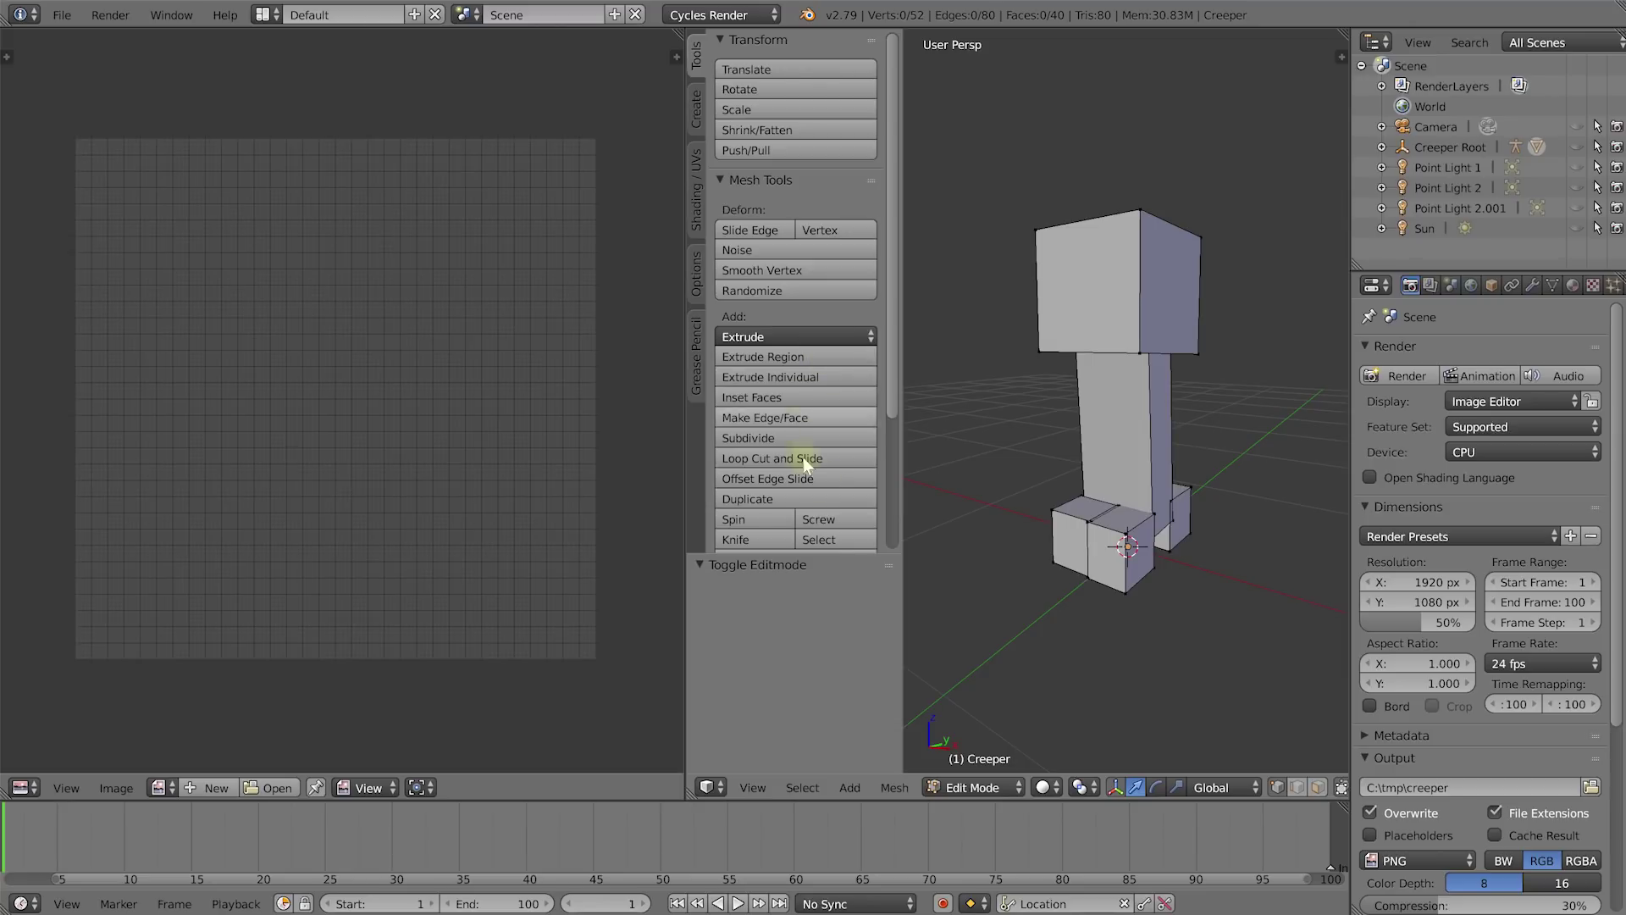
# Bring up the shading and UV mapping tools for the mesh and widen the 3D viewport area.
pyautogui.press('t')
pyautogui.press('t')
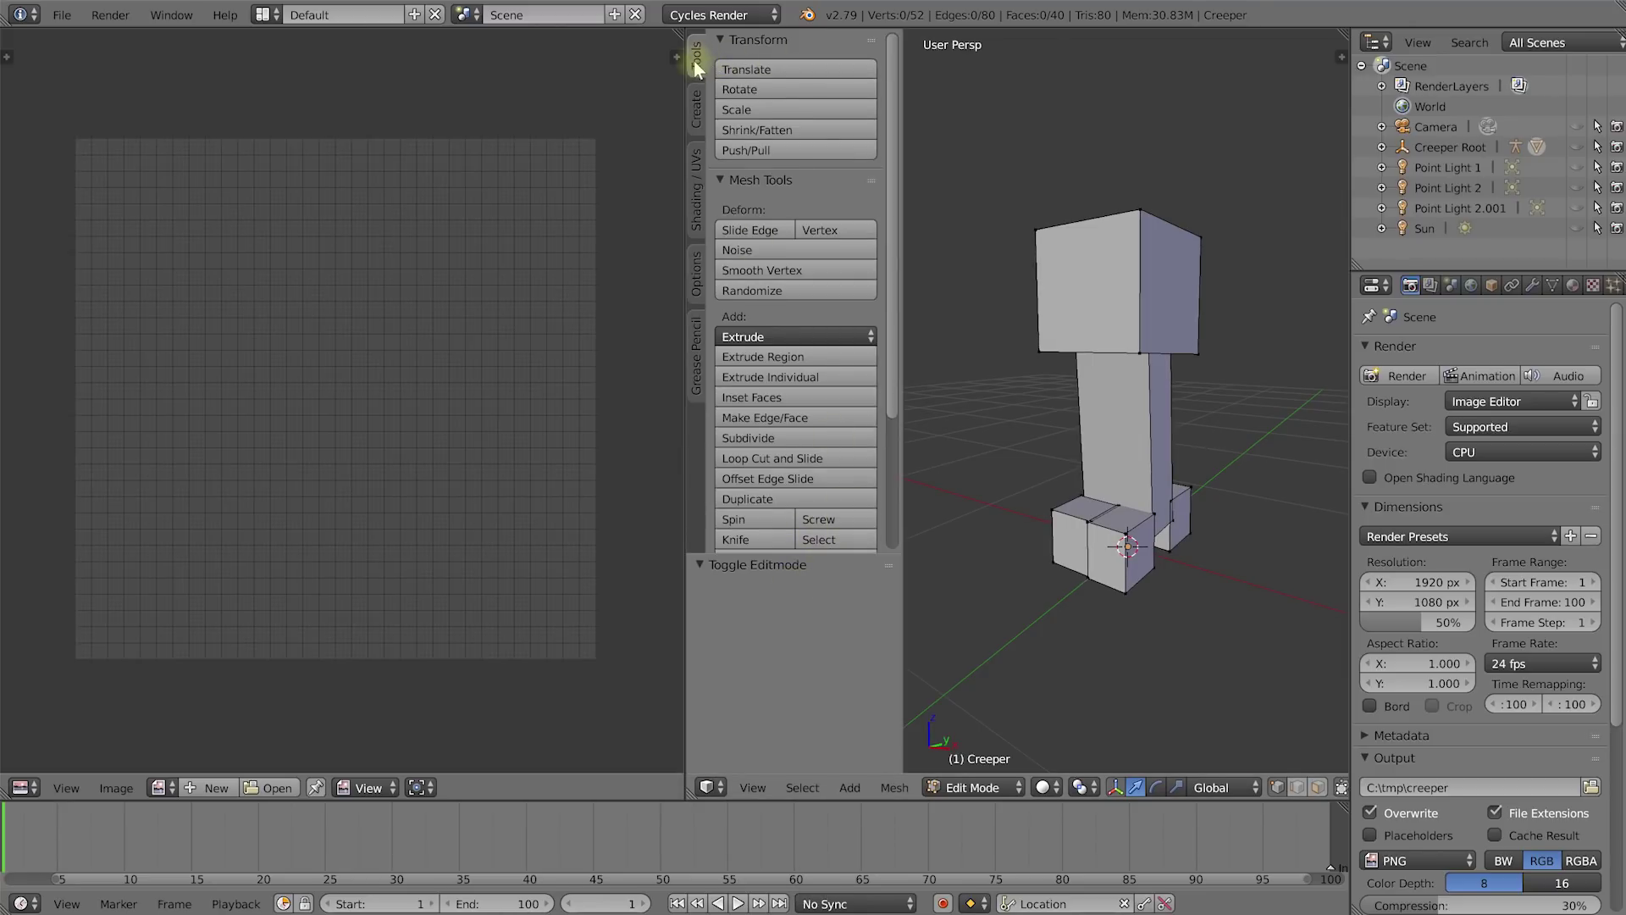
pyautogui.click(696, 110)
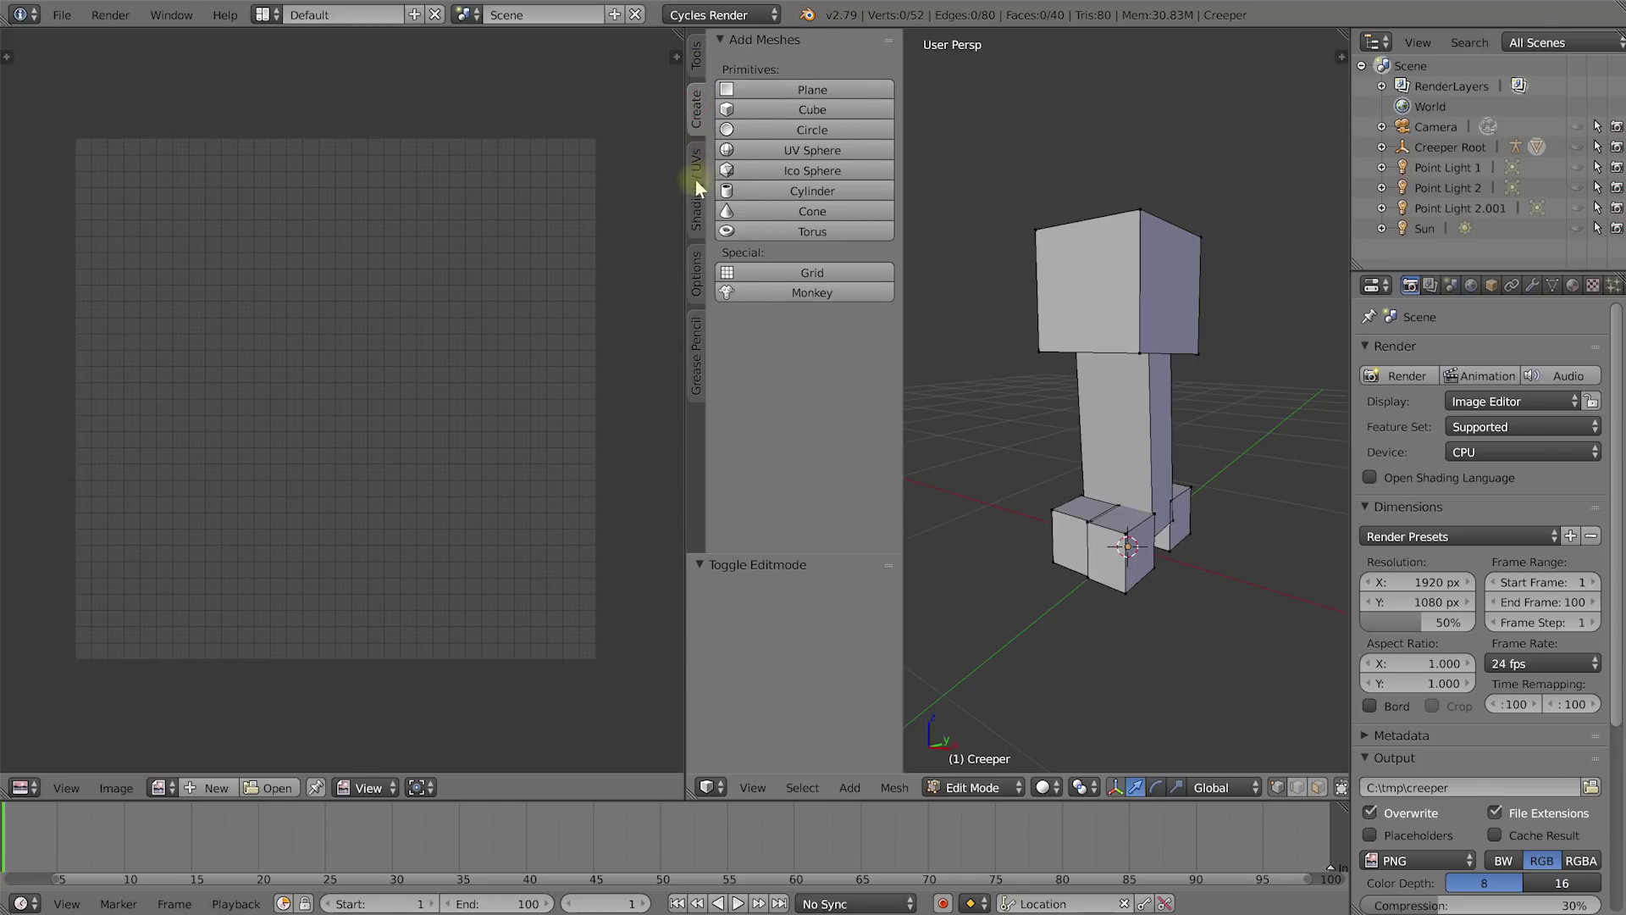
pyautogui.click(695, 222)
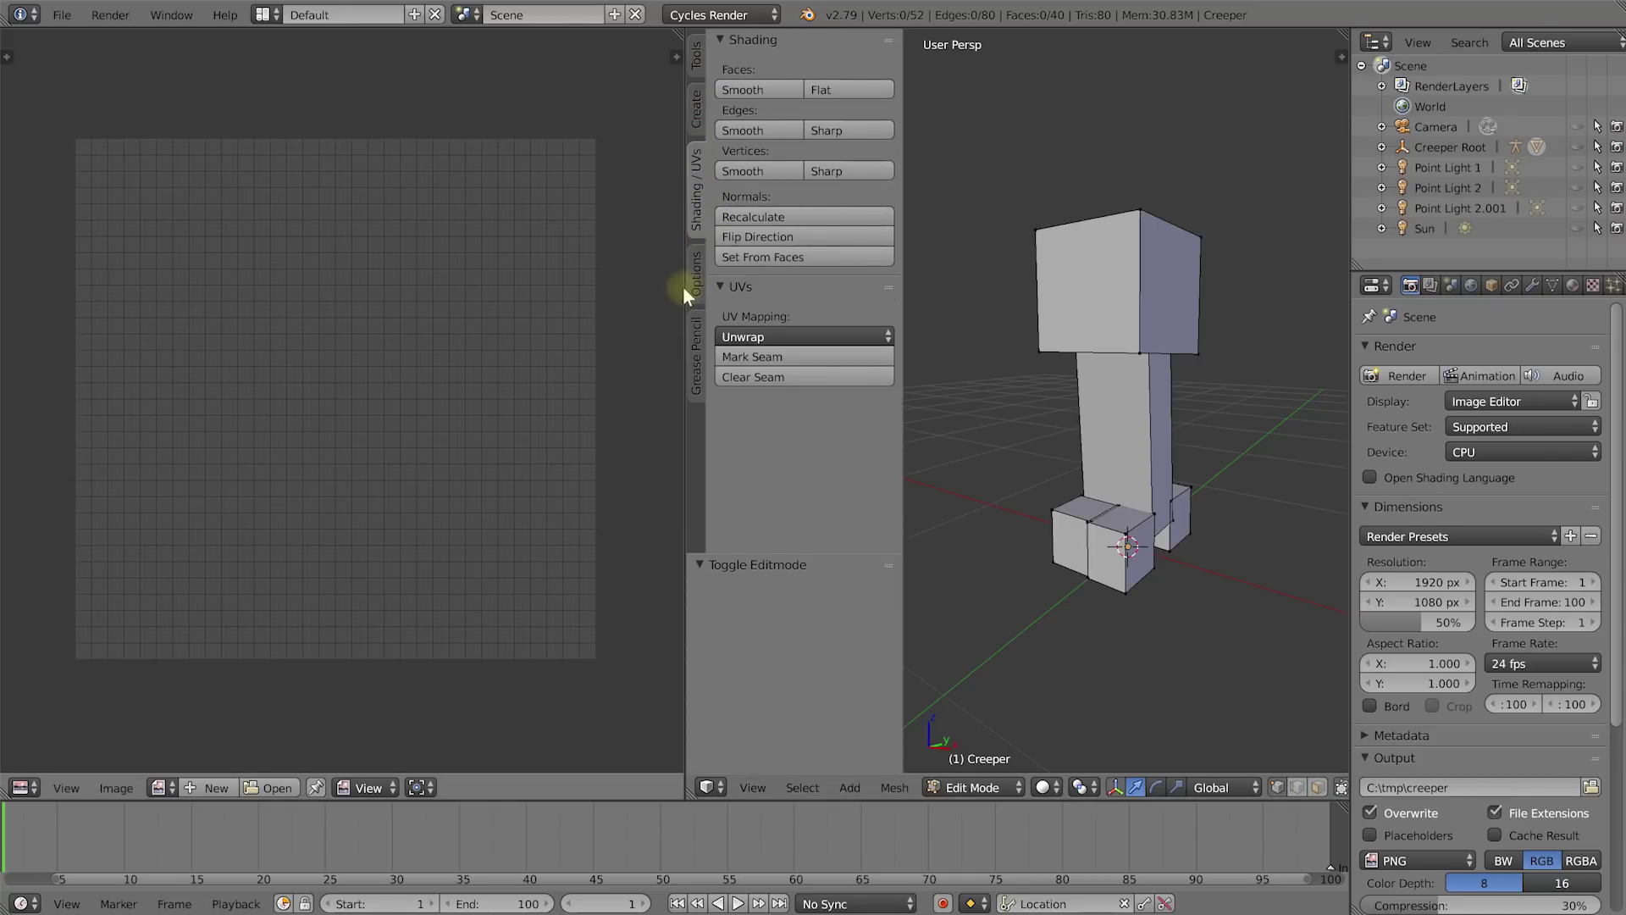
pyautogui.moveTo(683, 286); pyautogui.dragTo(578, 292)
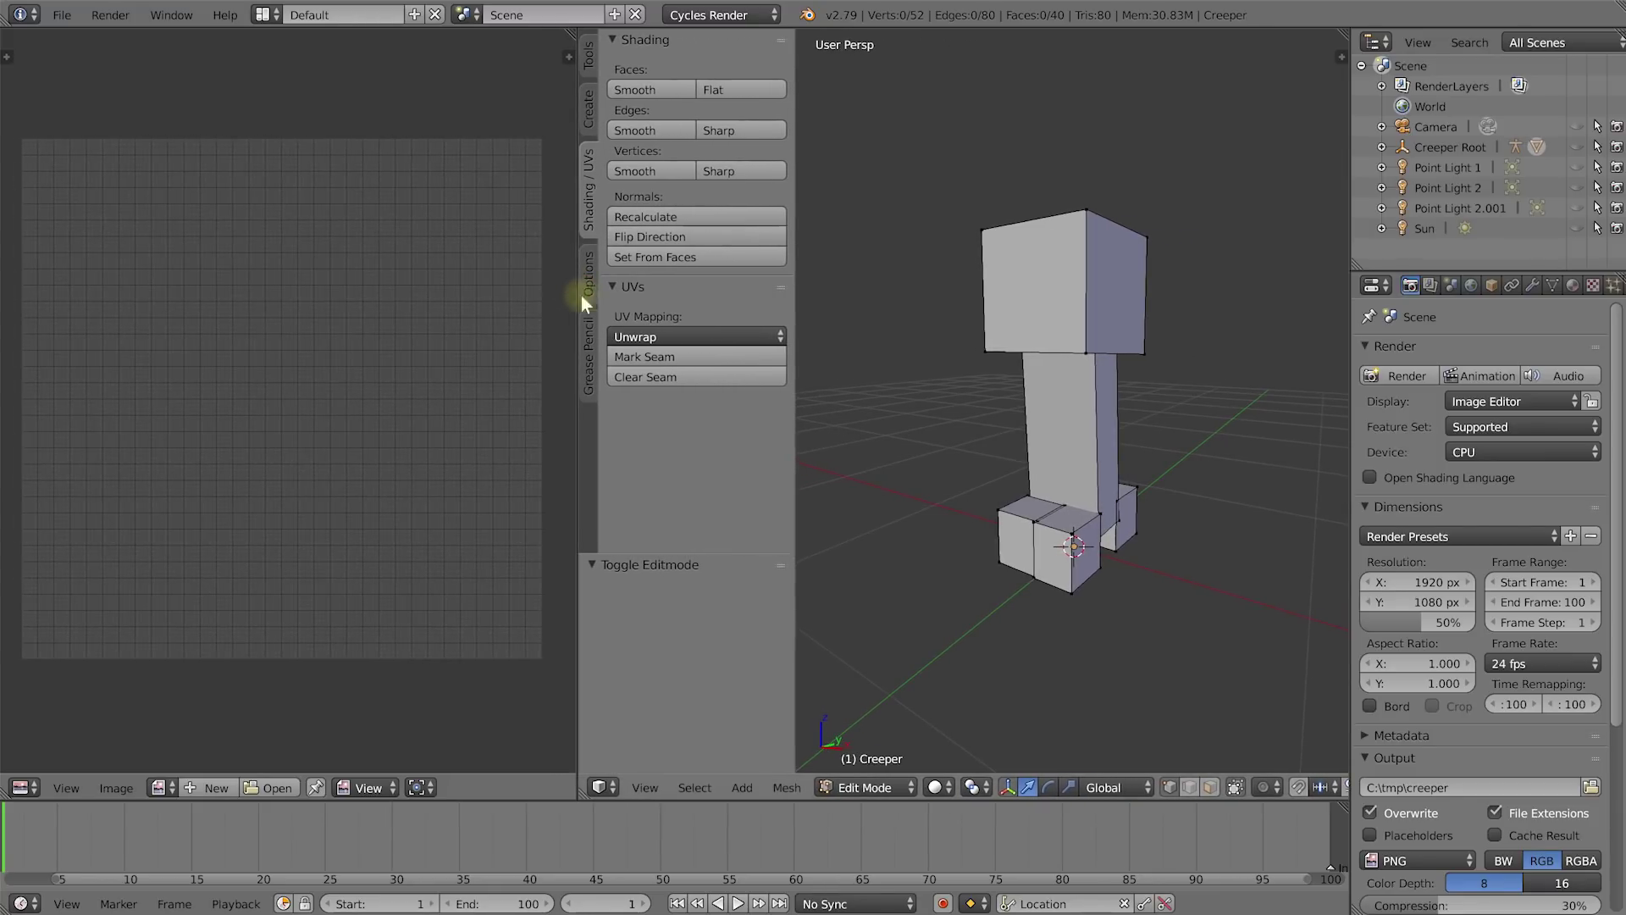
# Examine the creeper's box geometry from several angles in both solid and wireframe display.
pyautogui.moveTo(943, 421); pyautogui.dragTo(1049, 480, button='middle')
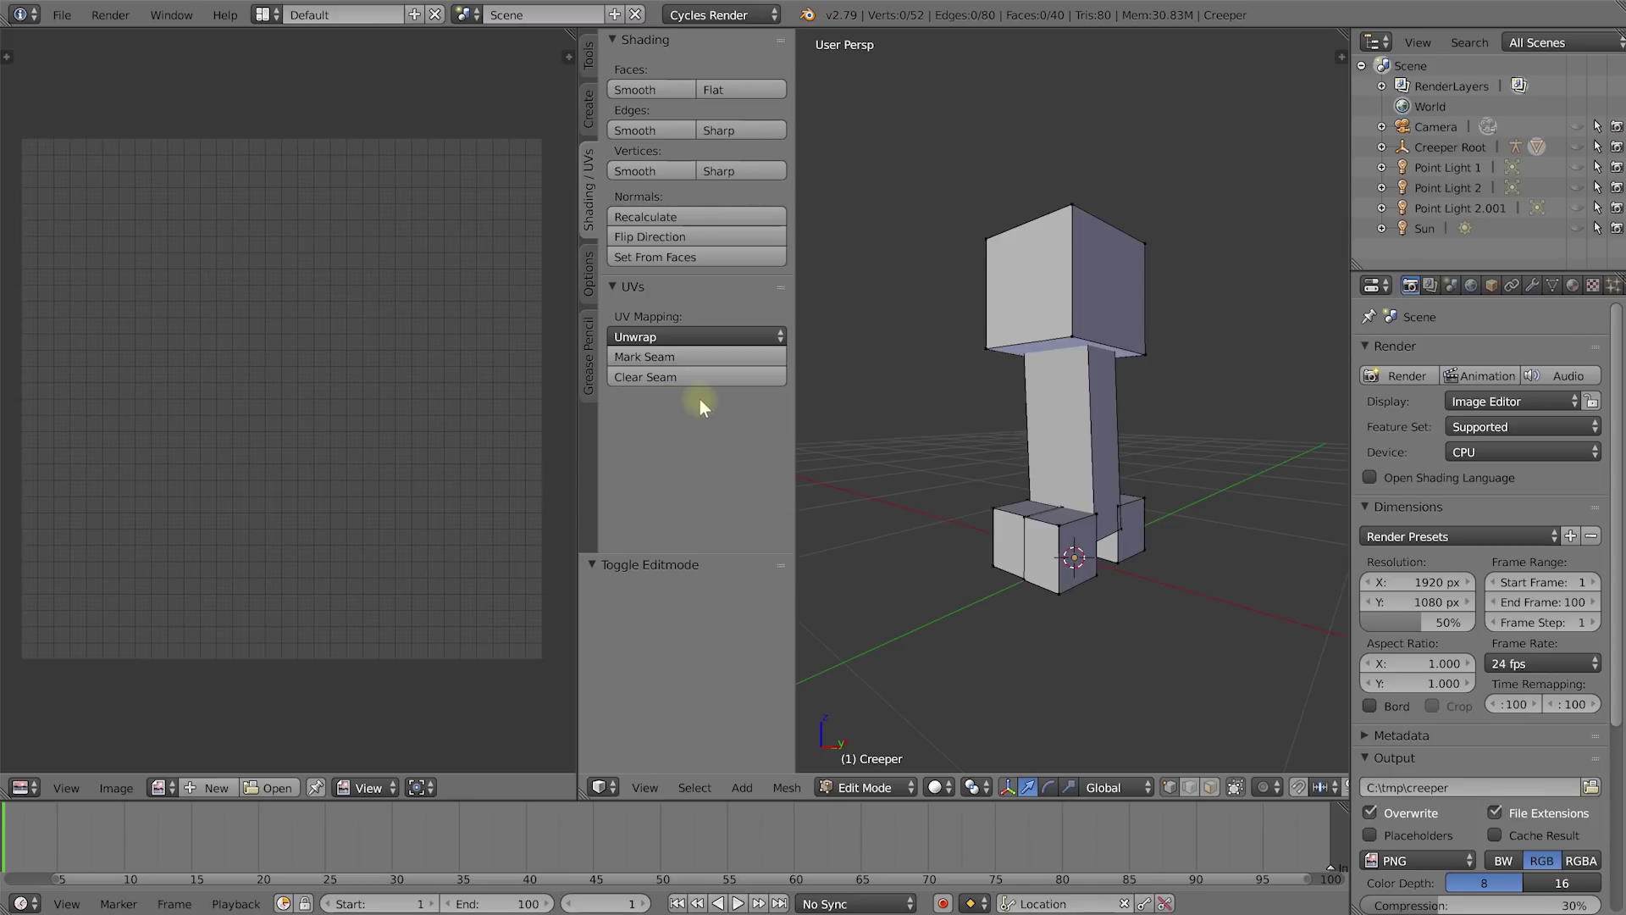
pyautogui.moveTo(948, 425); pyautogui.dragTo(948, 439, button='middle')
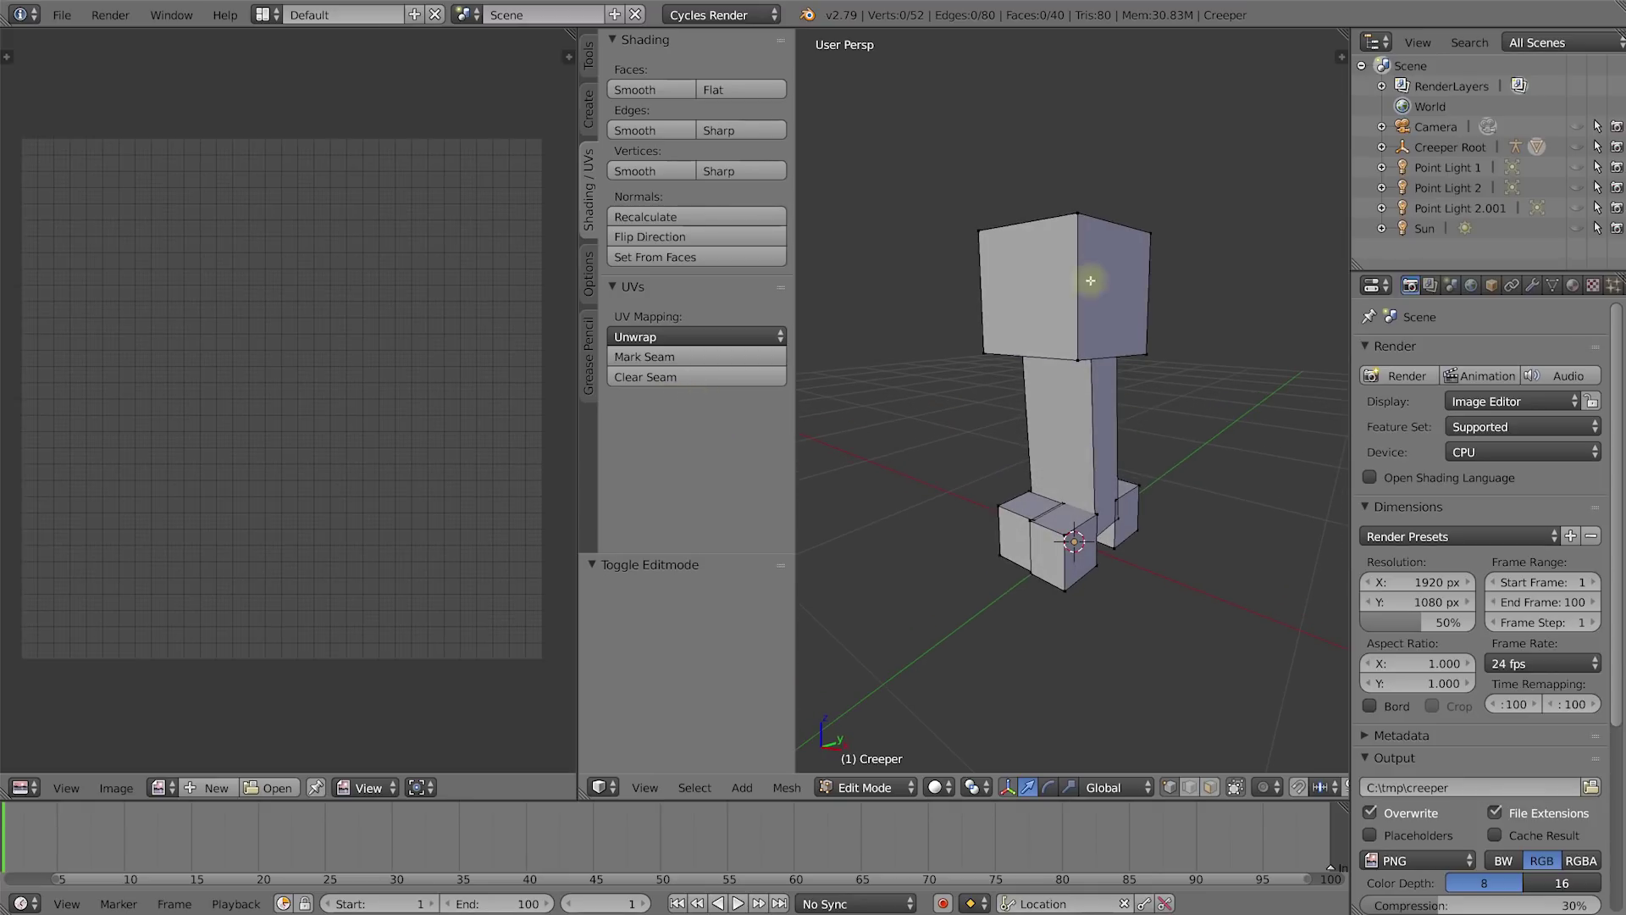
pyautogui.moveTo(951, 359); pyautogui.dragTo(1047, 330, button='middle')
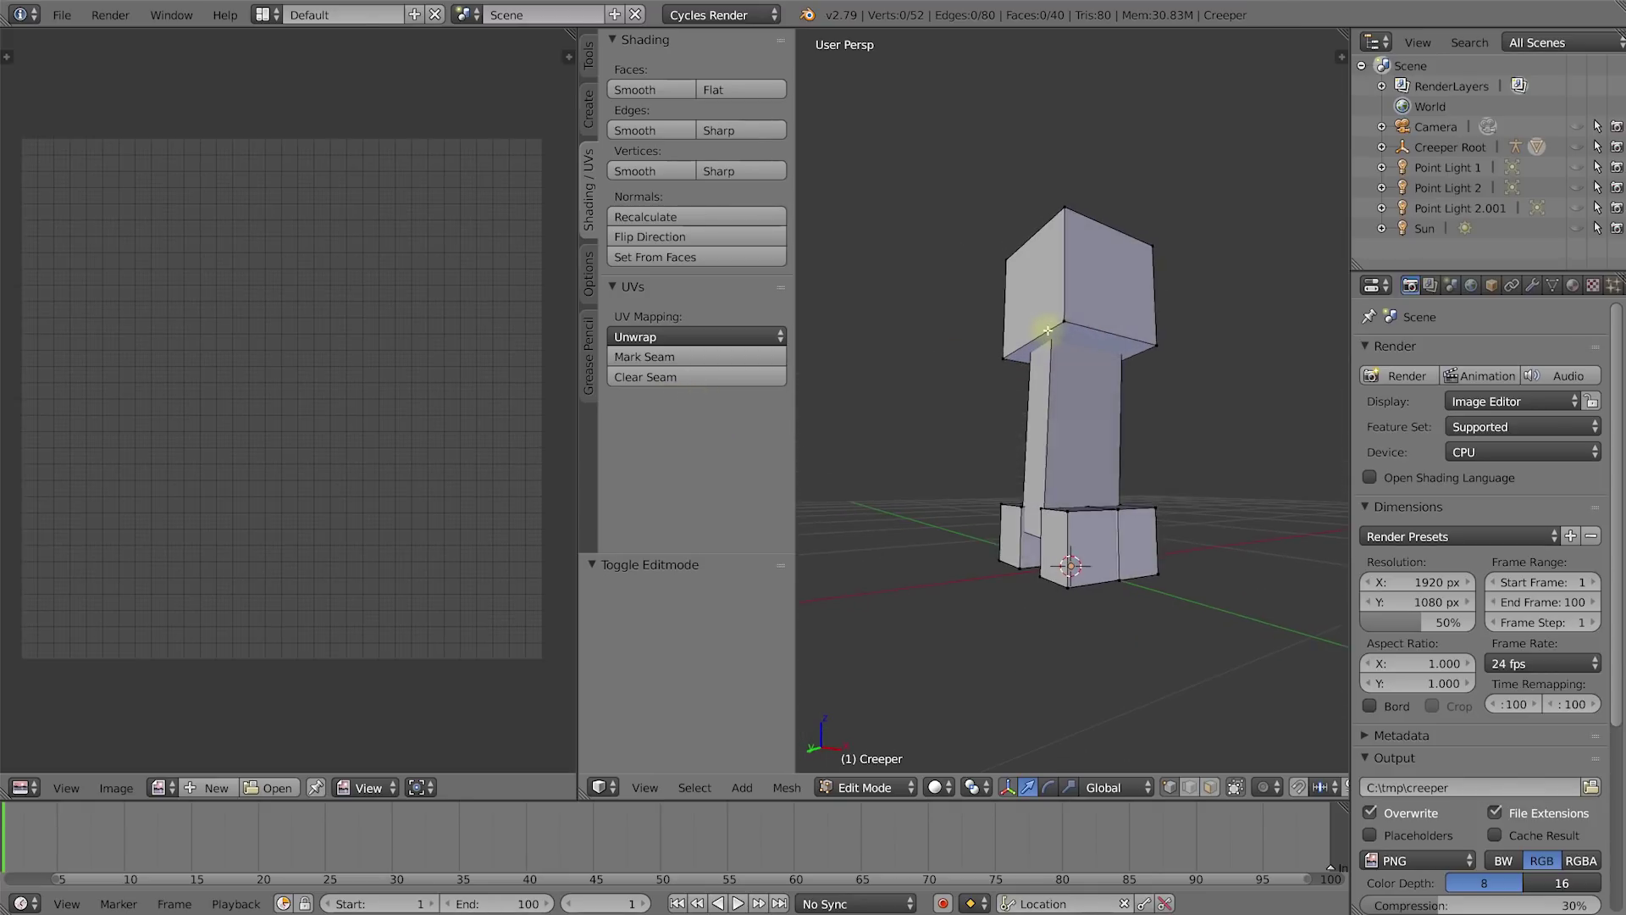
pyautogui.rightClick(1047, 331)
pyautogui.moveTo(1144, 352)
pyautogui.mouseDown(button='middle')
pyautogui.moveTo(1190, 372)
pyautogui.moveTo(1172, 370)
pyautogui.moveTo(1158, 398)
pyautogui.moveTo(1079, 374)
pyautogui.moveTo(1081, 406)
pyautogui.mouseUp(button='middle')
pyautogui.press('z')
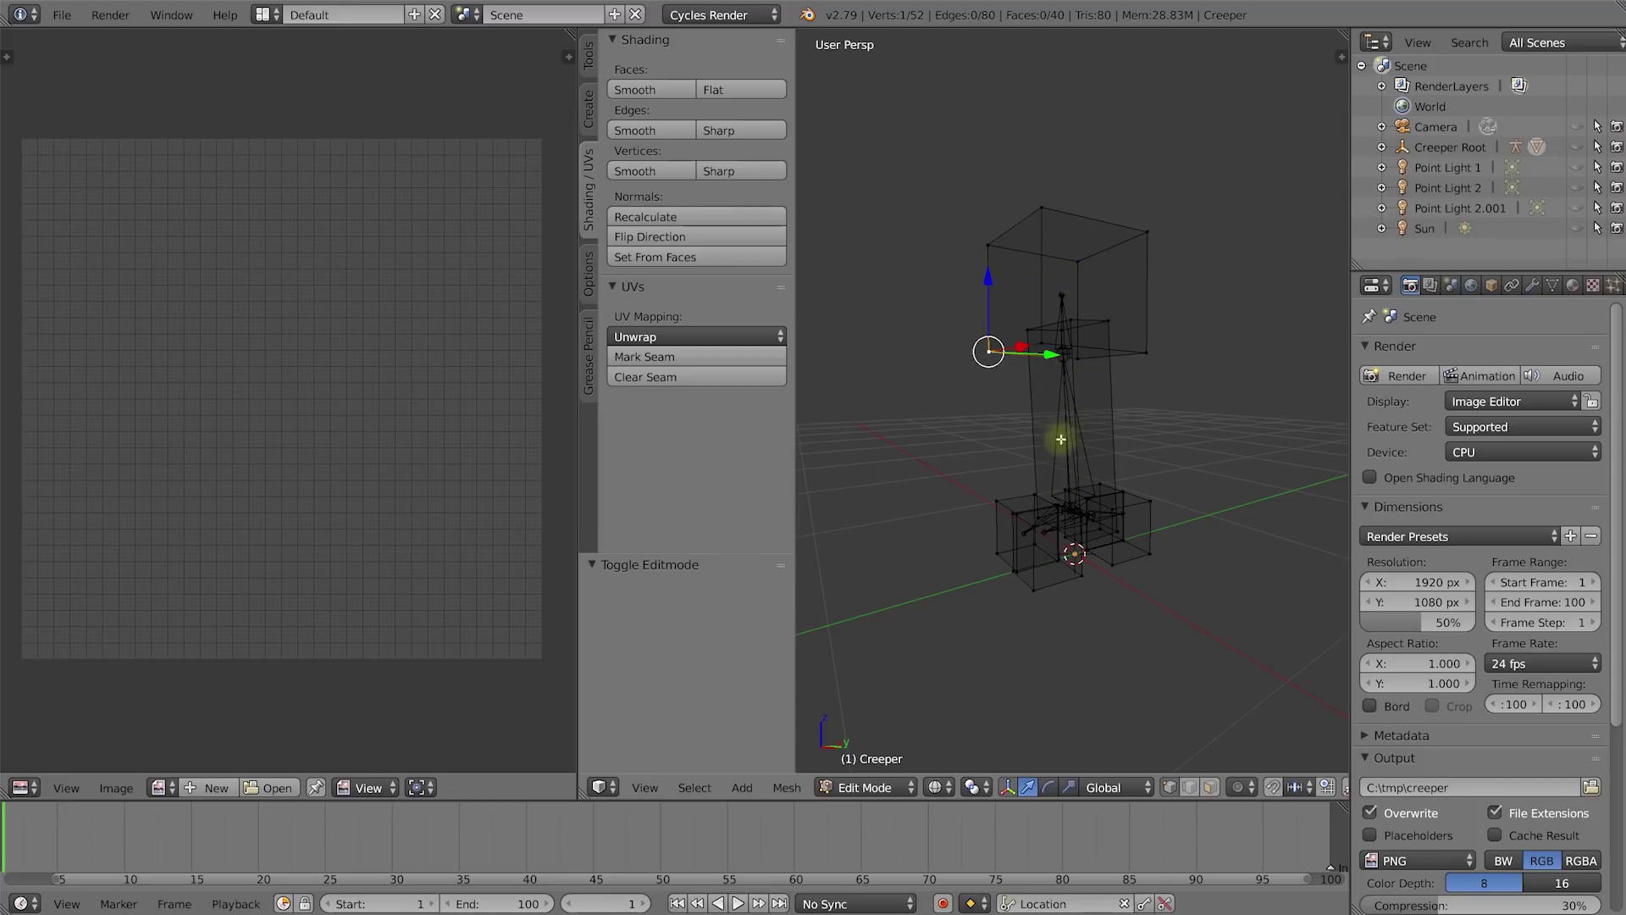
pyautogui.moveTo(1075, 428); pyautogui.dragTo(1084, 544, button='middle')
pyautogui.moveTo(1098, 463); pyautogui.dragTo(1076, 549, button='middle')
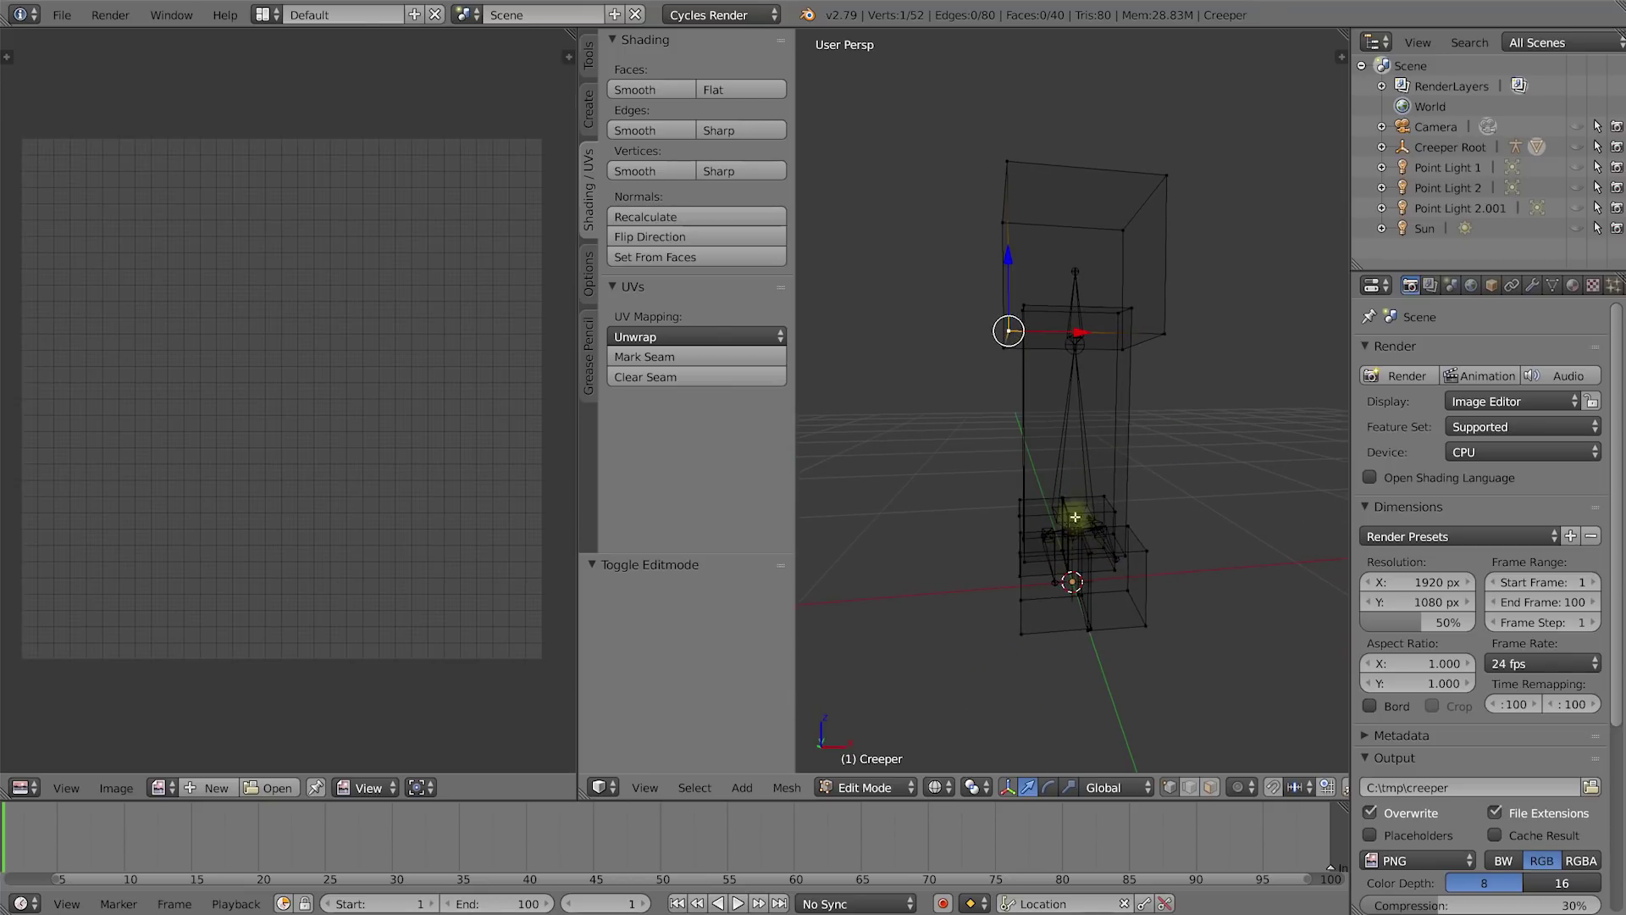
pyautogui.moveTo(1105, 503)
pyautogui.mouseDown(button='middle')
pyautogui.moveTo(1059, 503)
pyautogui.moveTo(1088, 473)
pyautogui.moveTo(1078, 491)
pyautogui.moveTo(1013, 454)
pyautogui.mouseUp(button='middle')
pyautogui.press('z')
pyautogui.moveTo(1132, 426)
pyautogui.mouseDown(button='middle')
pyautogui.moveTo(1135, 519)
pyautogui.moveTo(1133, 429)
pyautogui.mouseUp(button='middle')
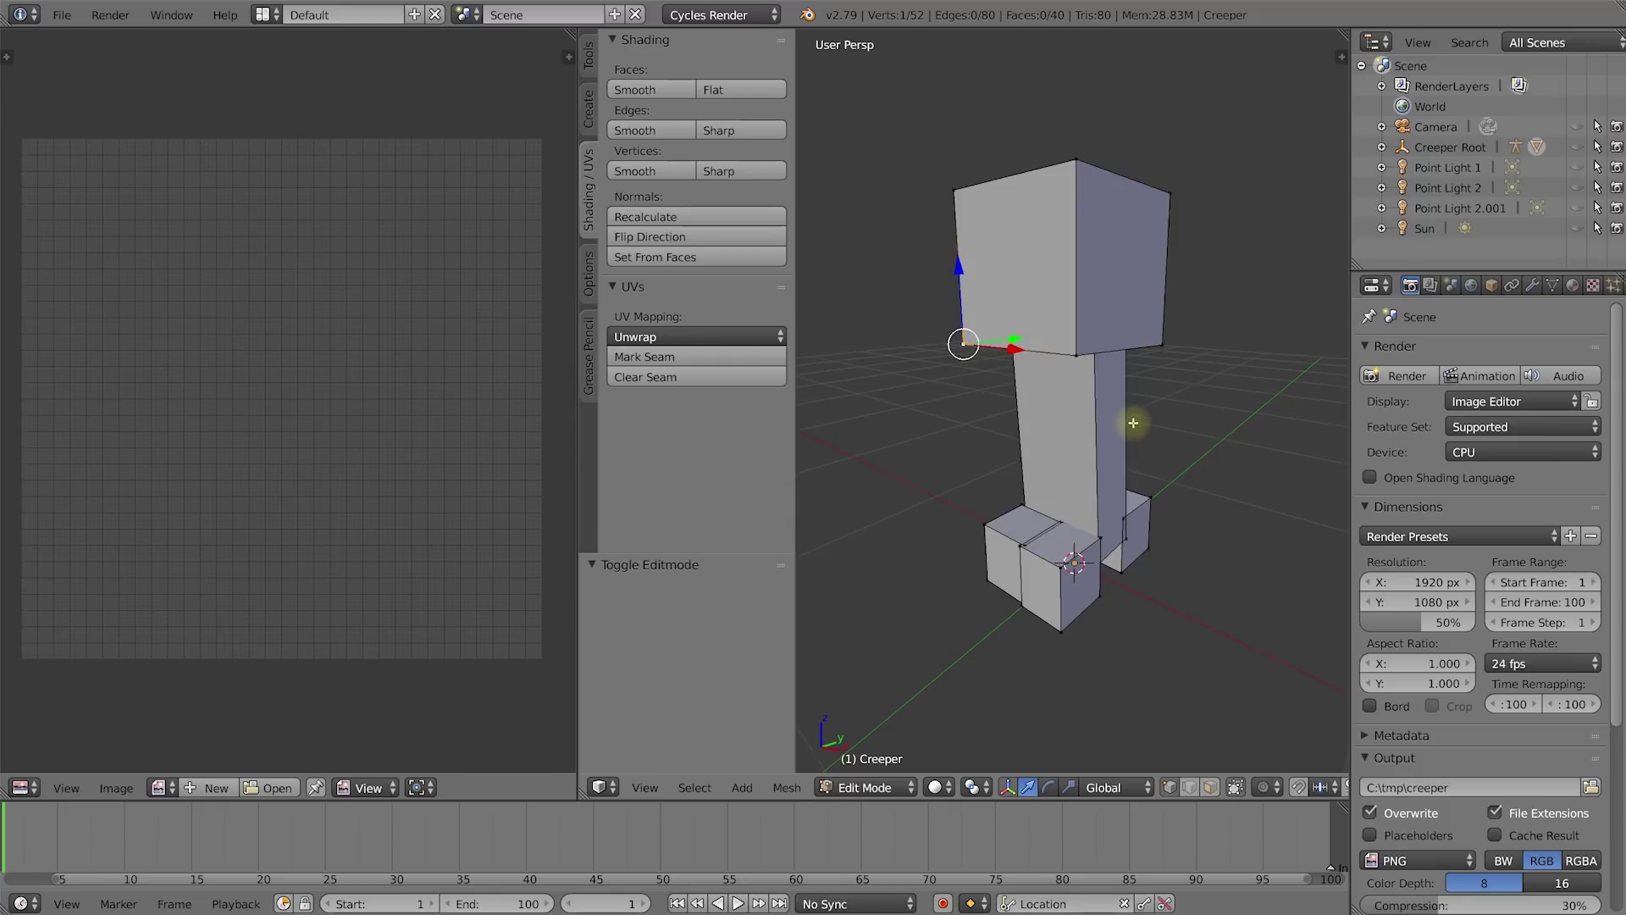
# Select all of the creeper's geometry and check the selection from different angles.
pyautogui.press('a')
pyautogui.press('a')
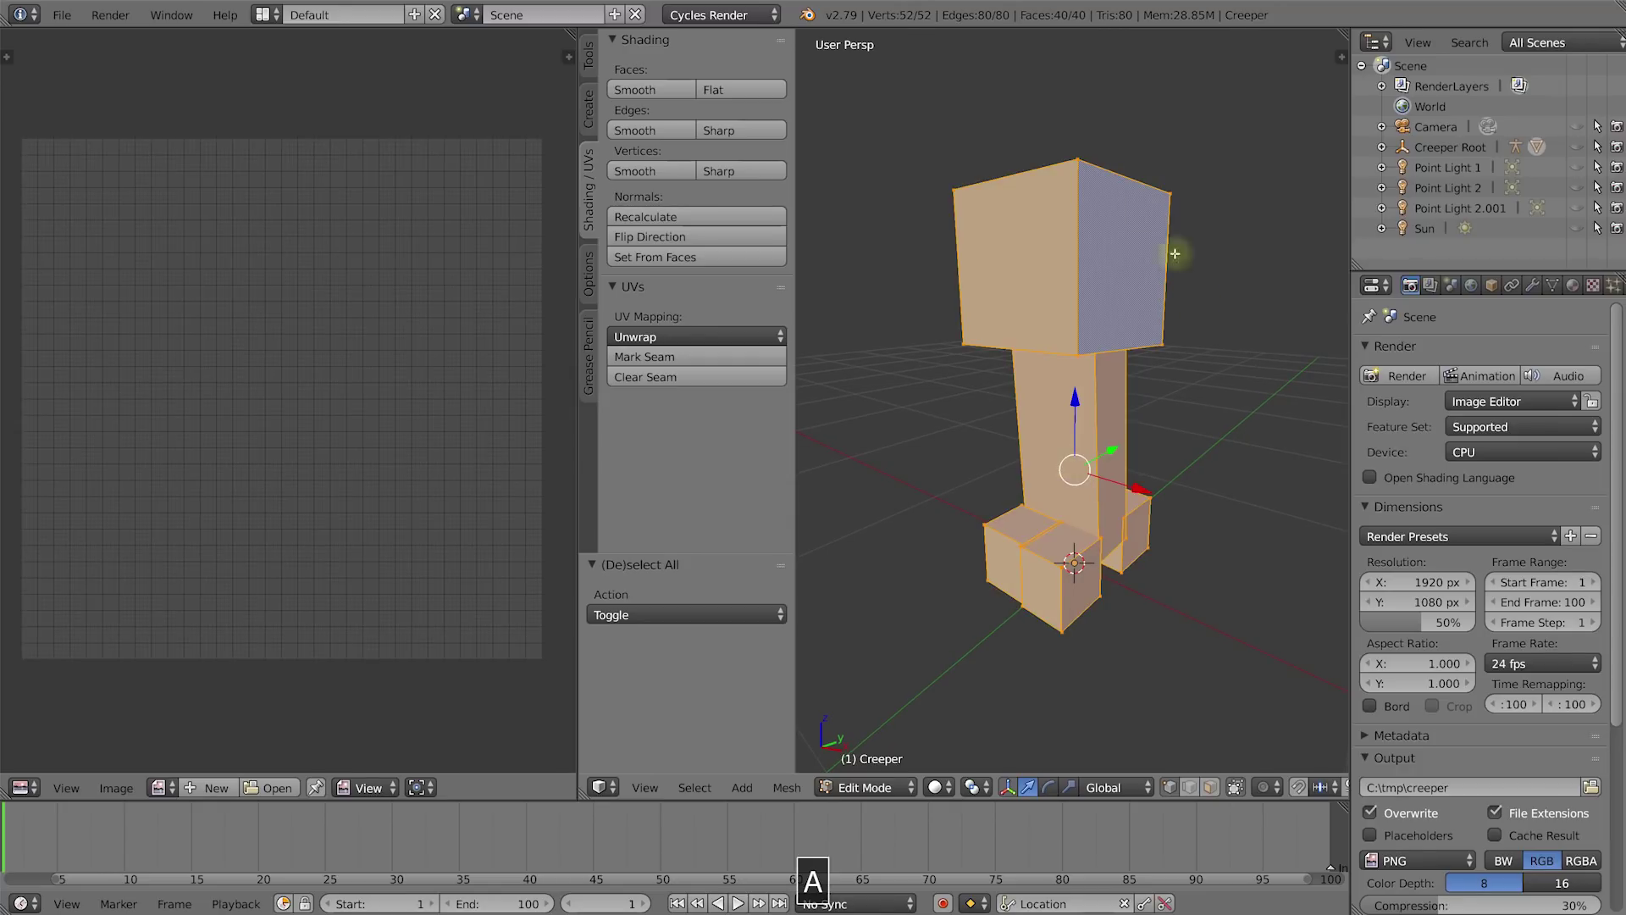
pyautogui.moveTo(1074, 608); pyautogui.dragTo(1087, 542, button='middle')
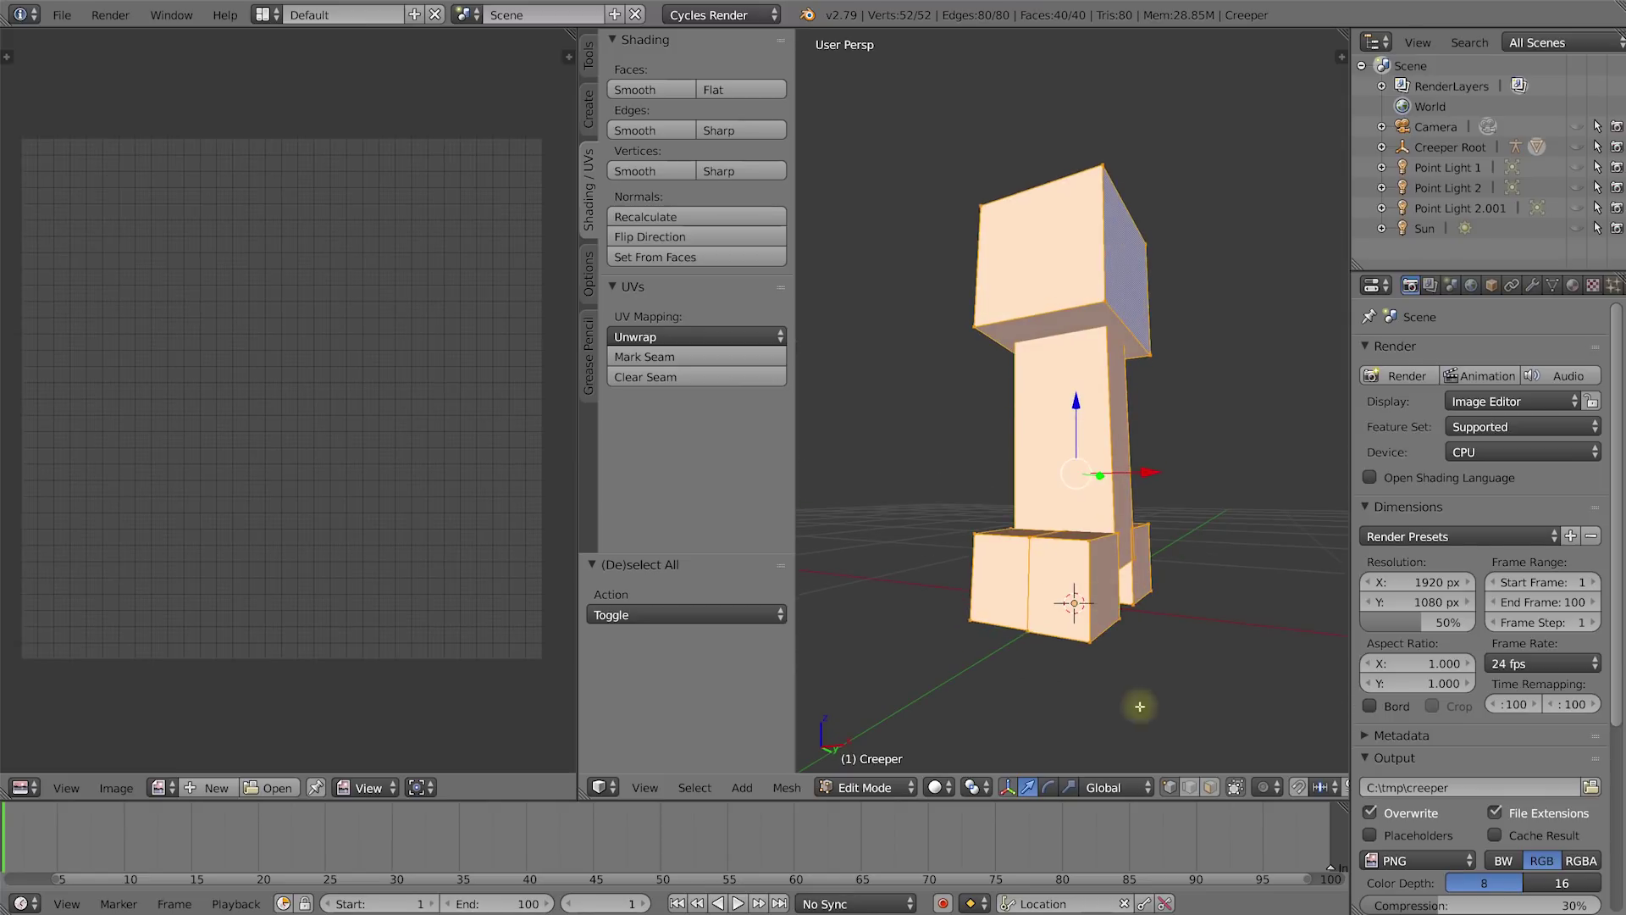
pyautogui.moveTo(1179, 480); pyautogui.dragTo(1157, 504, button='middle')
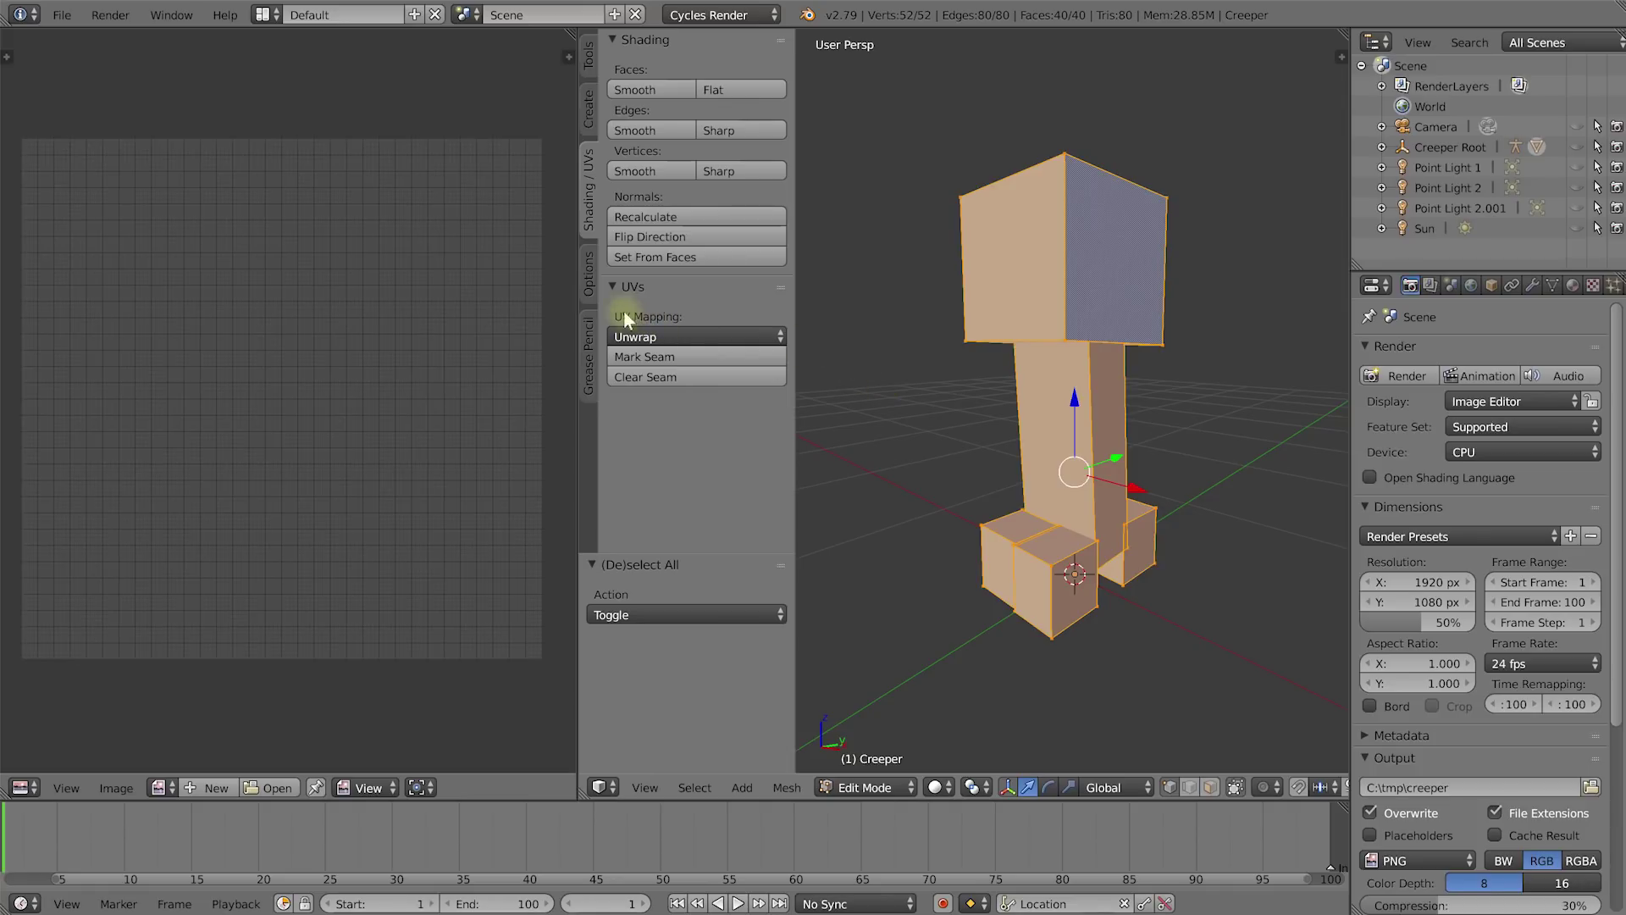
pyautogui.click(769, 337)
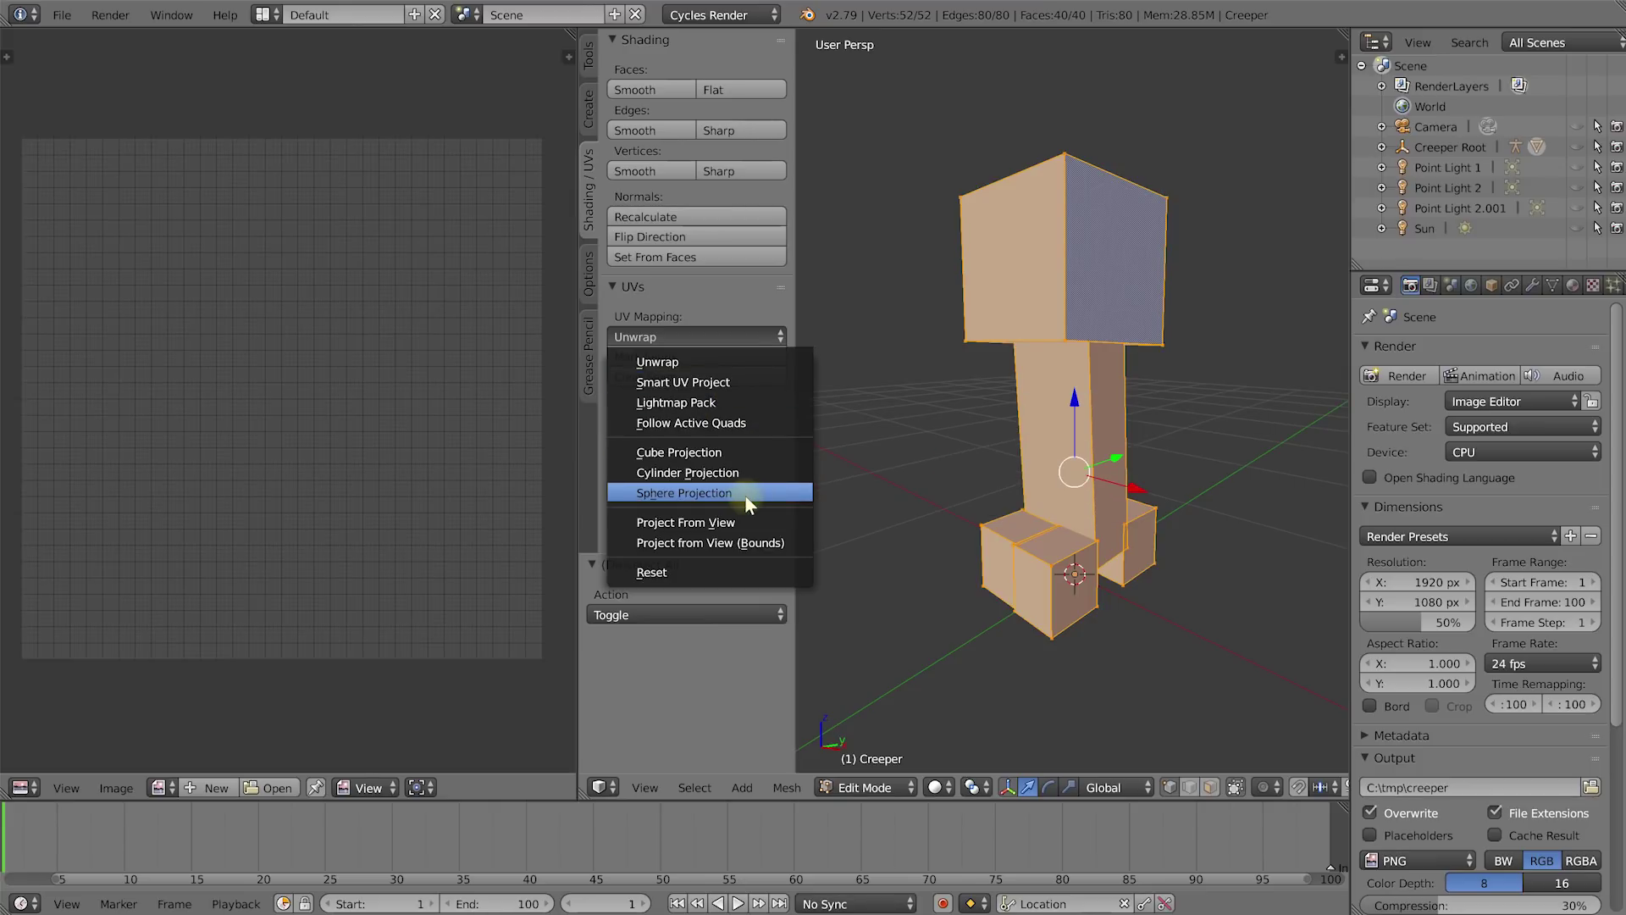
pyautogui.moveTo(989, 503); pyautogui.dragTo(1012, 501, button='middle')
pyautogui.scroll(-3, 1055, 484)
pyautogui.scroll(-2, 1055, 498)
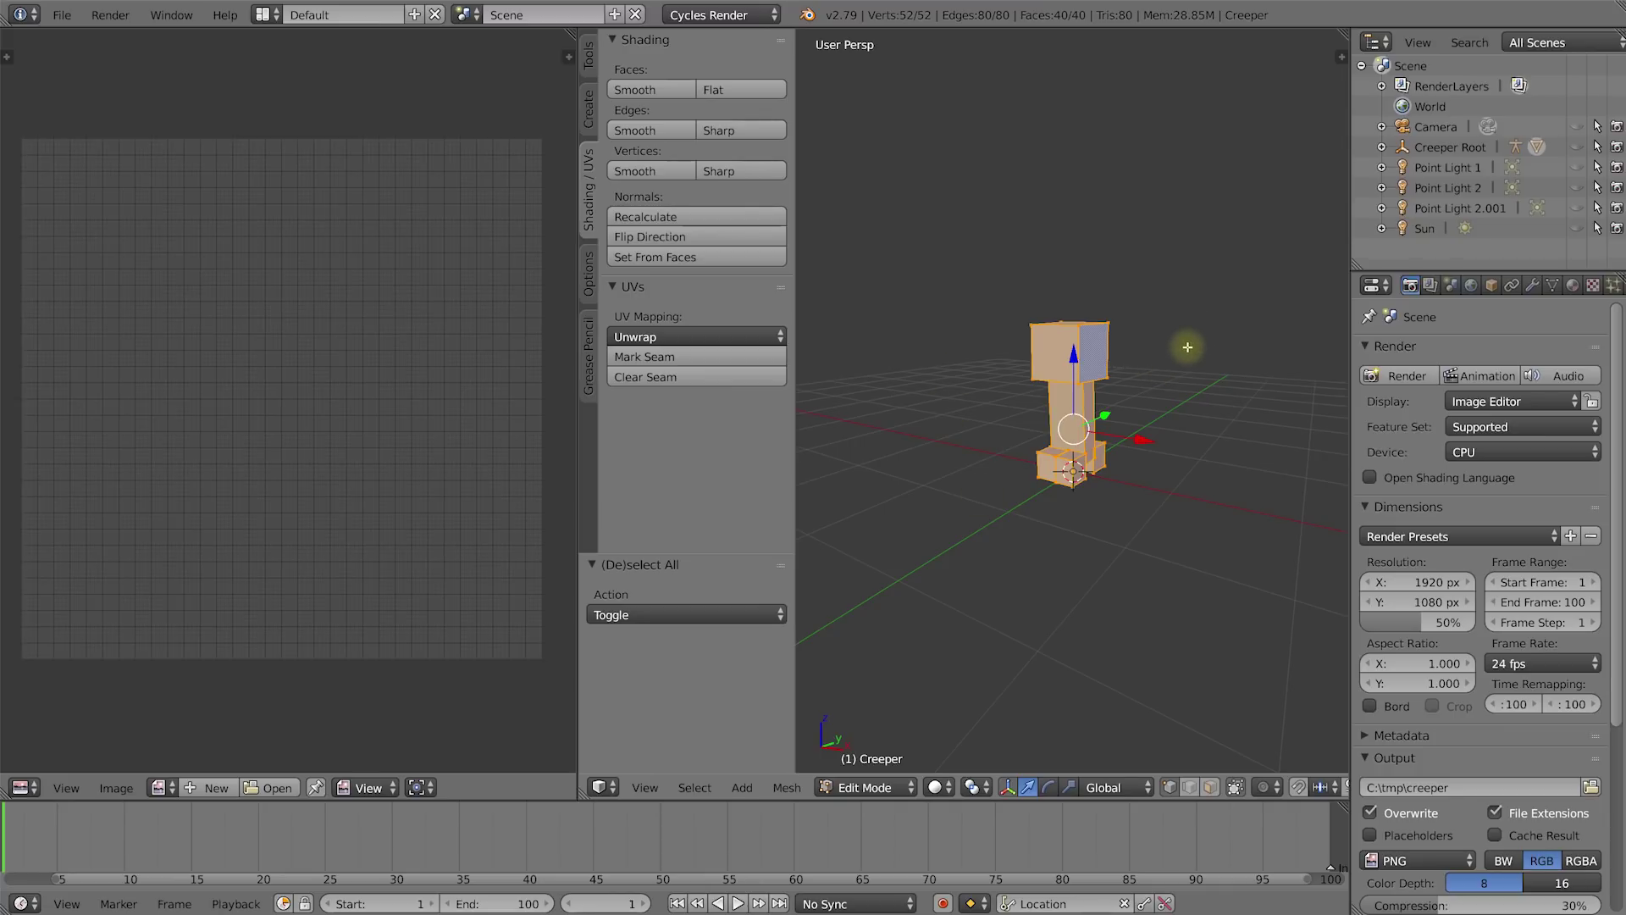
pyautogui.moveTo(1122, 456); pyautogui.dragTo(1119, 442, button='middle')
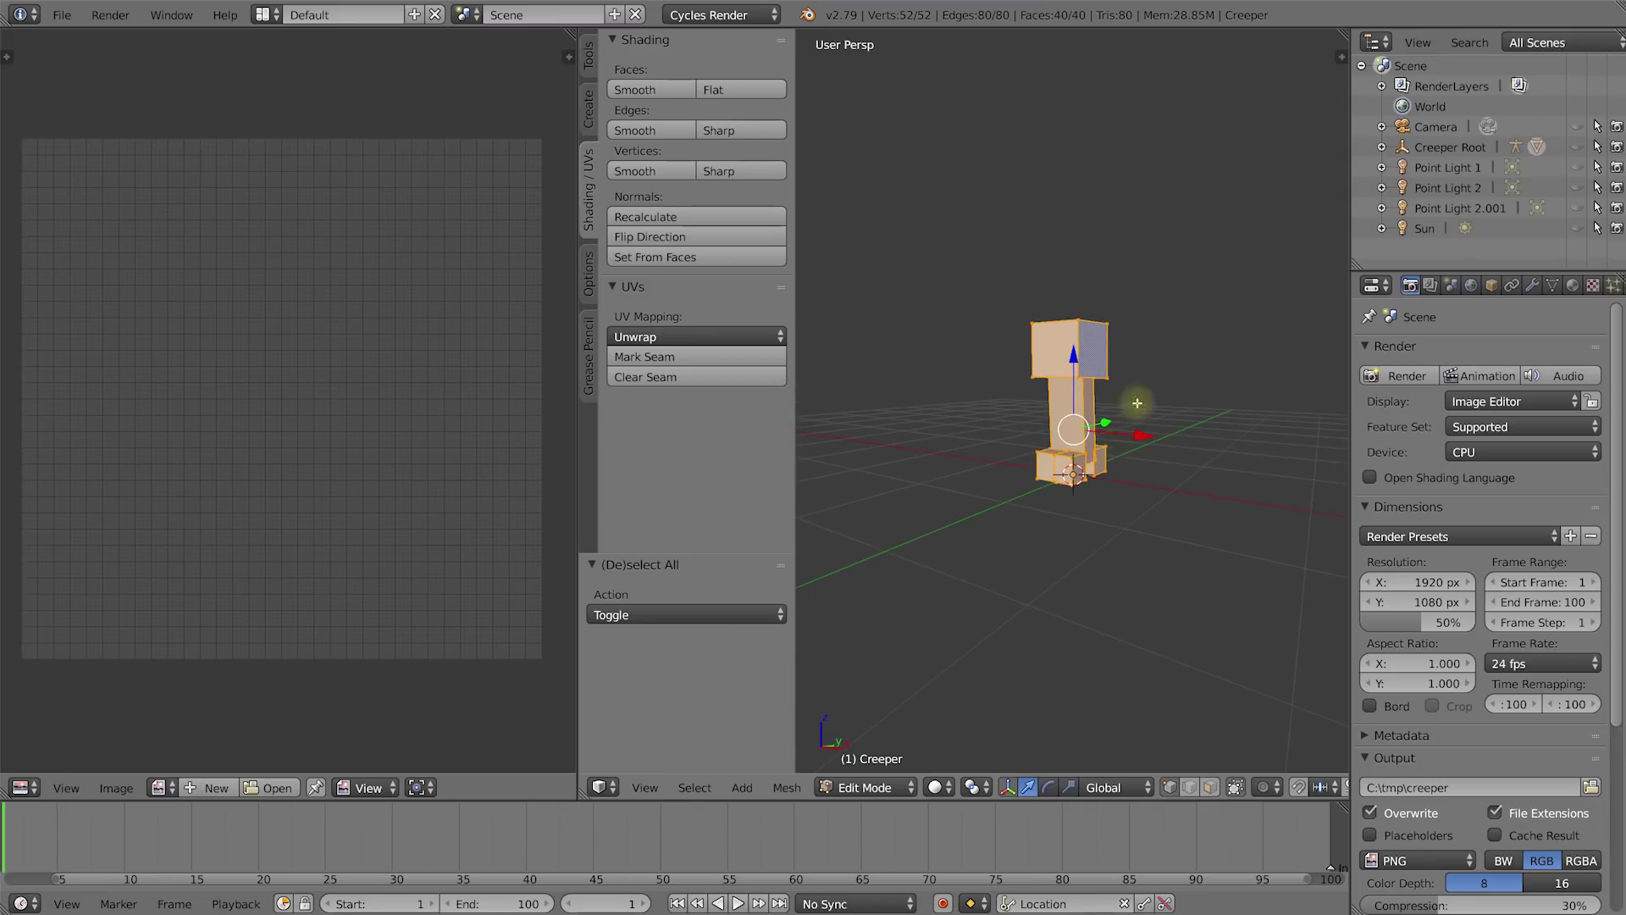
pyautogui.scroll(3, 1140, 411)
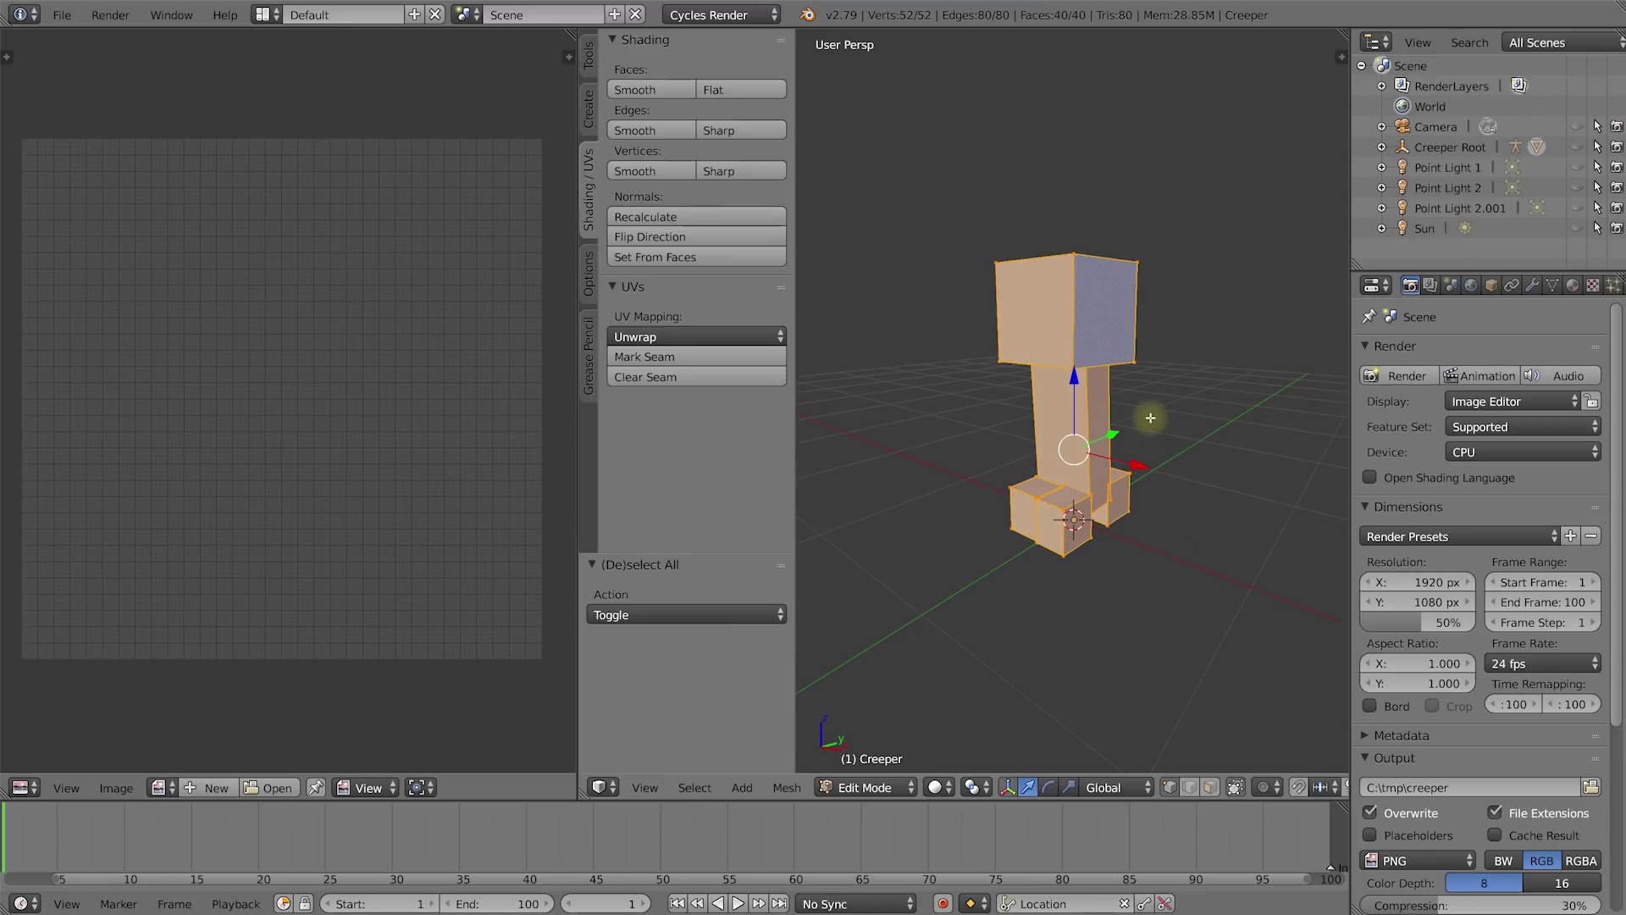
# Reselect the entire creeper mesh and unwrap it with Cube Projection.
pyautogui.press('a')
pyautogui.press('a')
pyautogui.moveTo(1040, 452); pyautogui.dragTo(1128, 411, button='middle')
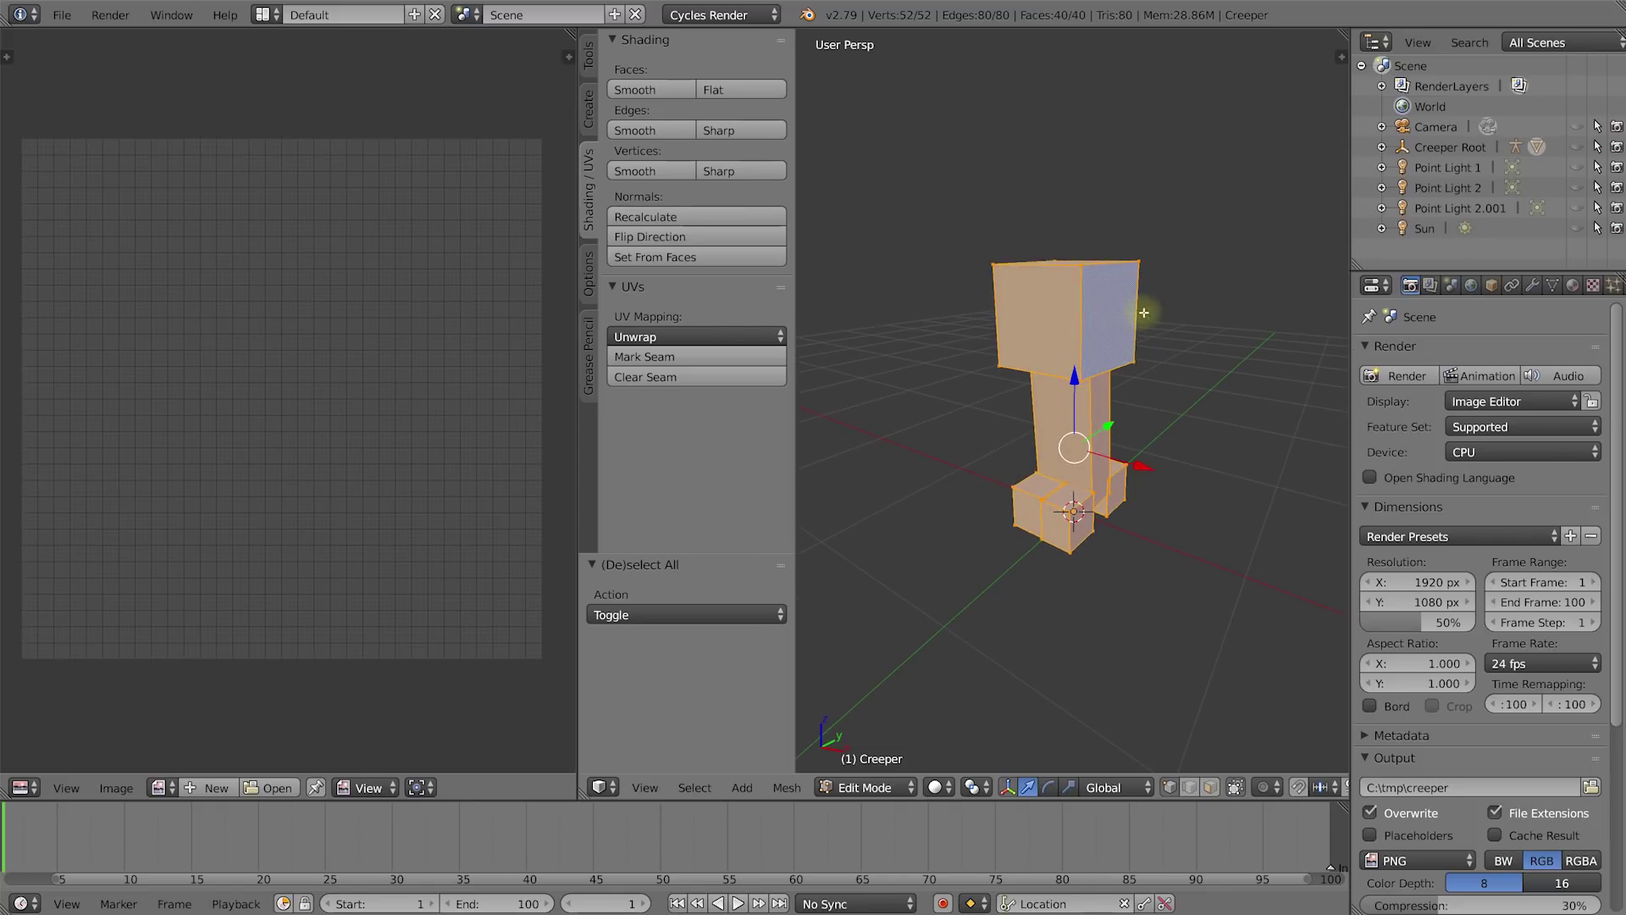
pyautogui.click(765, 335)
pyautogui.click(775, 334)
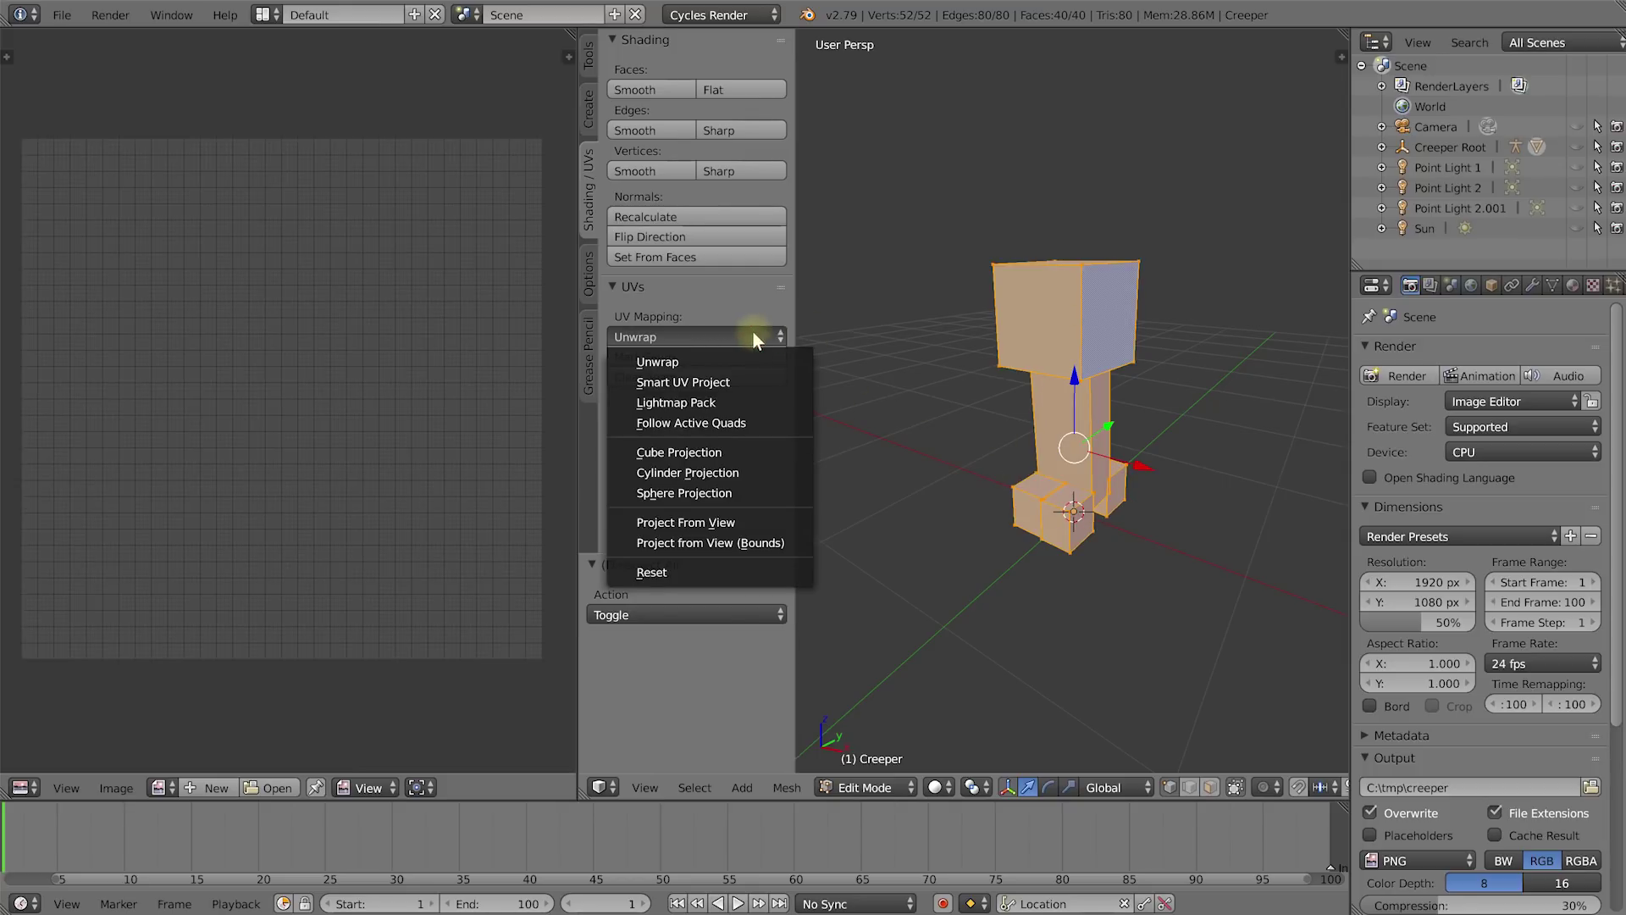
pyautogui.click(767, 456)
# Try to scale down the cube-projected UV layout towards the bounds of the UV grid.
pyautogui.scroll(-3, 330, 385)
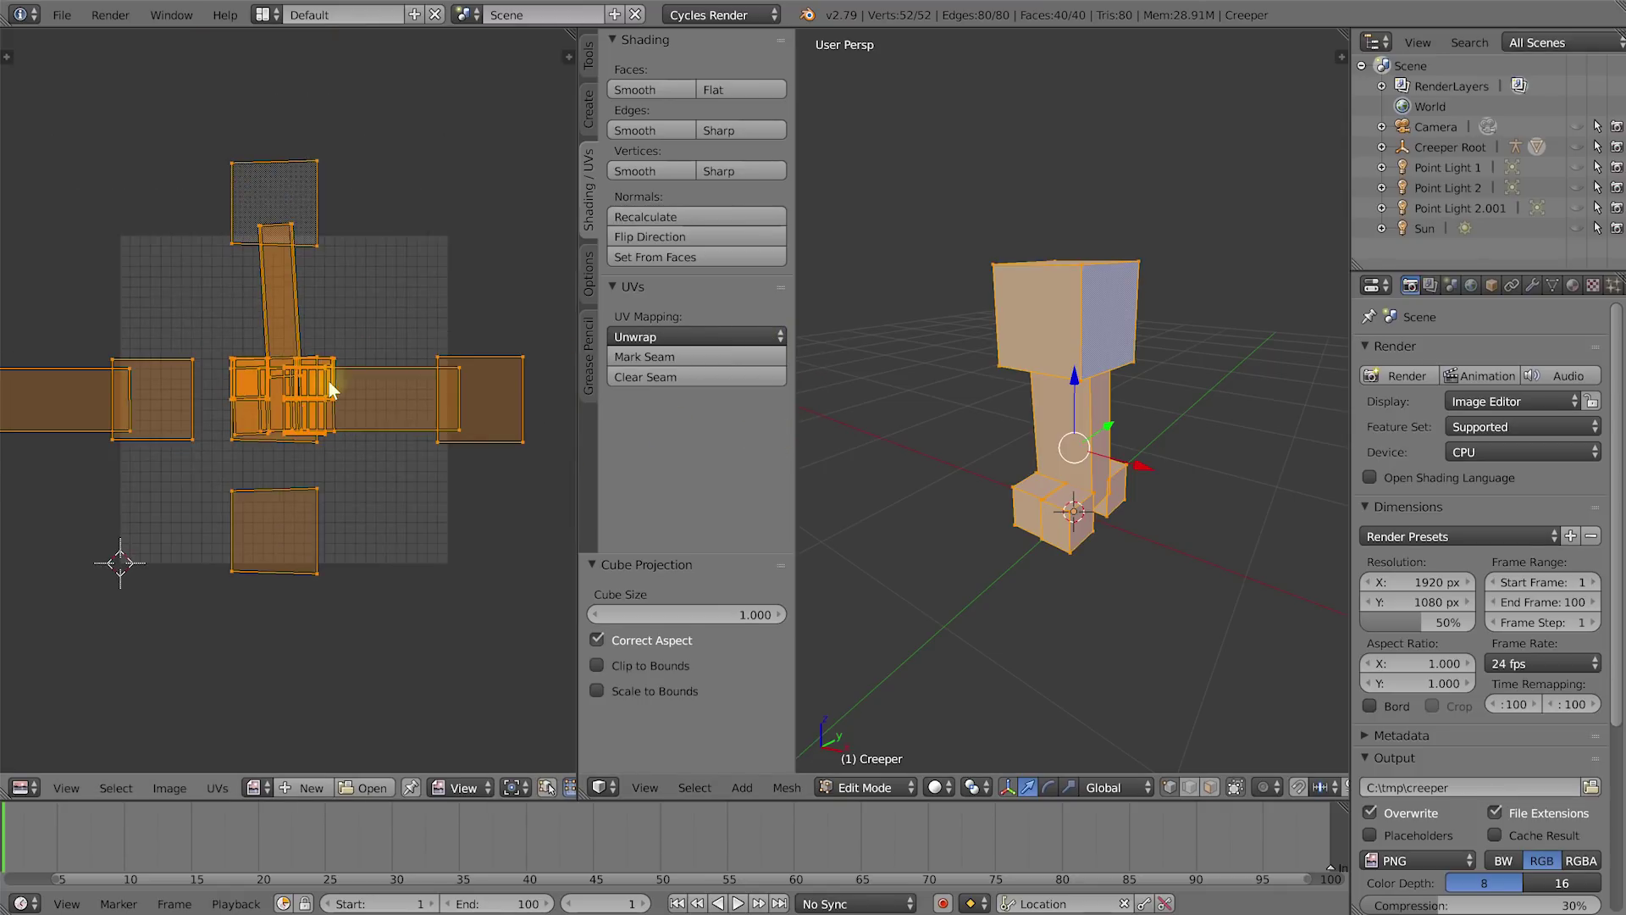
pyautogui.moveTo(374, 388); pyautogui.dragTo(387, 386, button='middle')
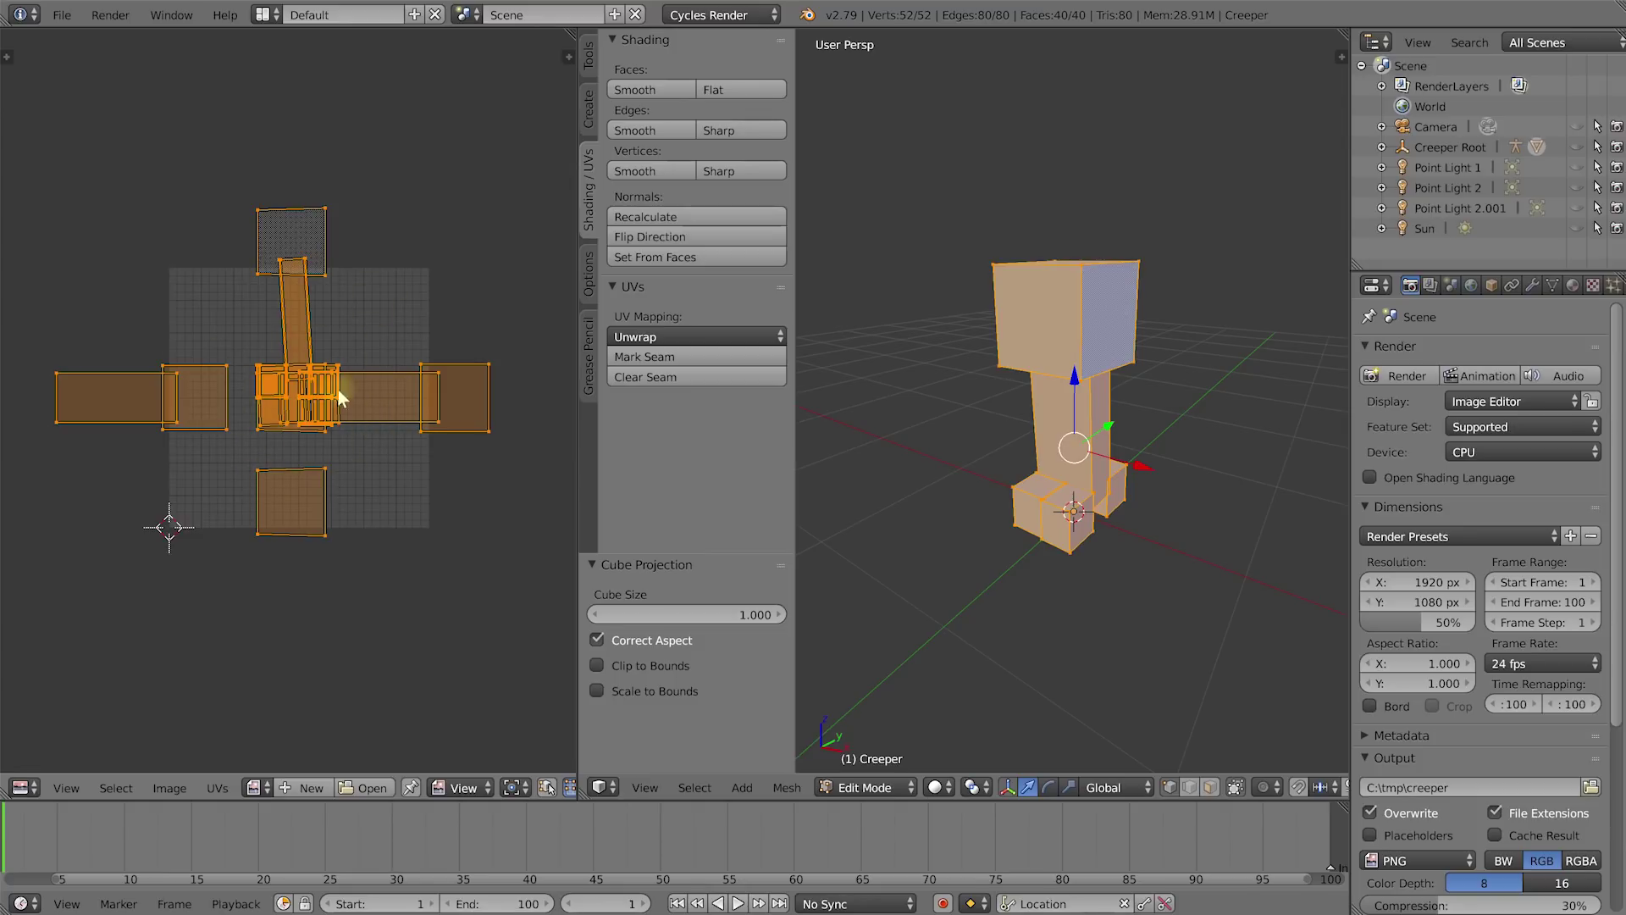
pyautogui.press('s')
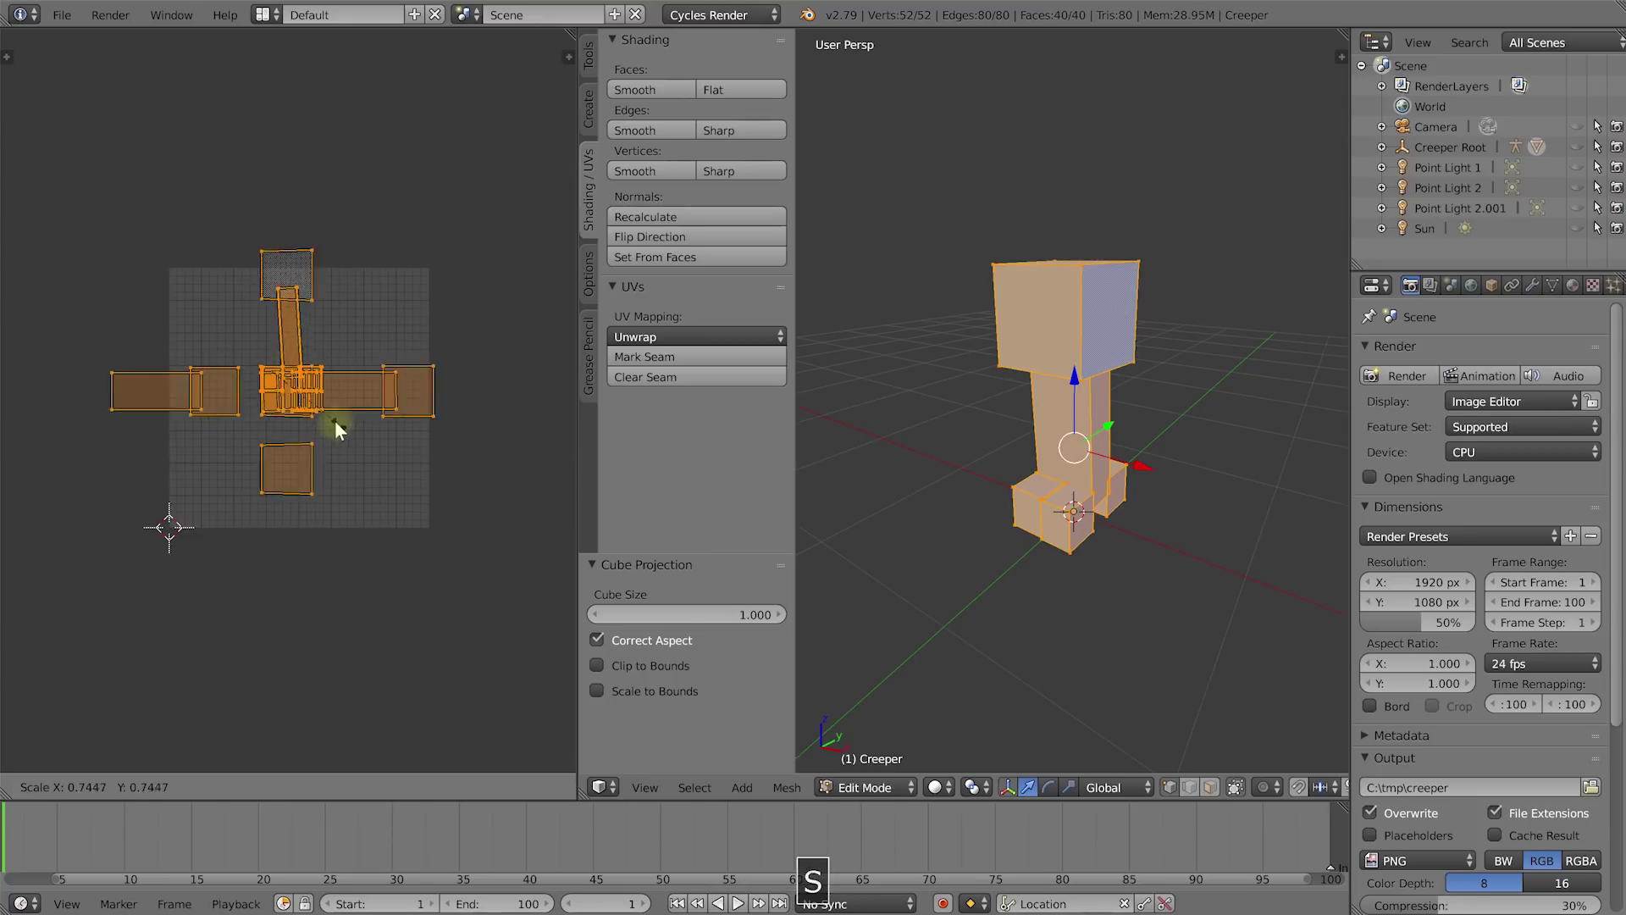
pyautogui.click(344, 428)
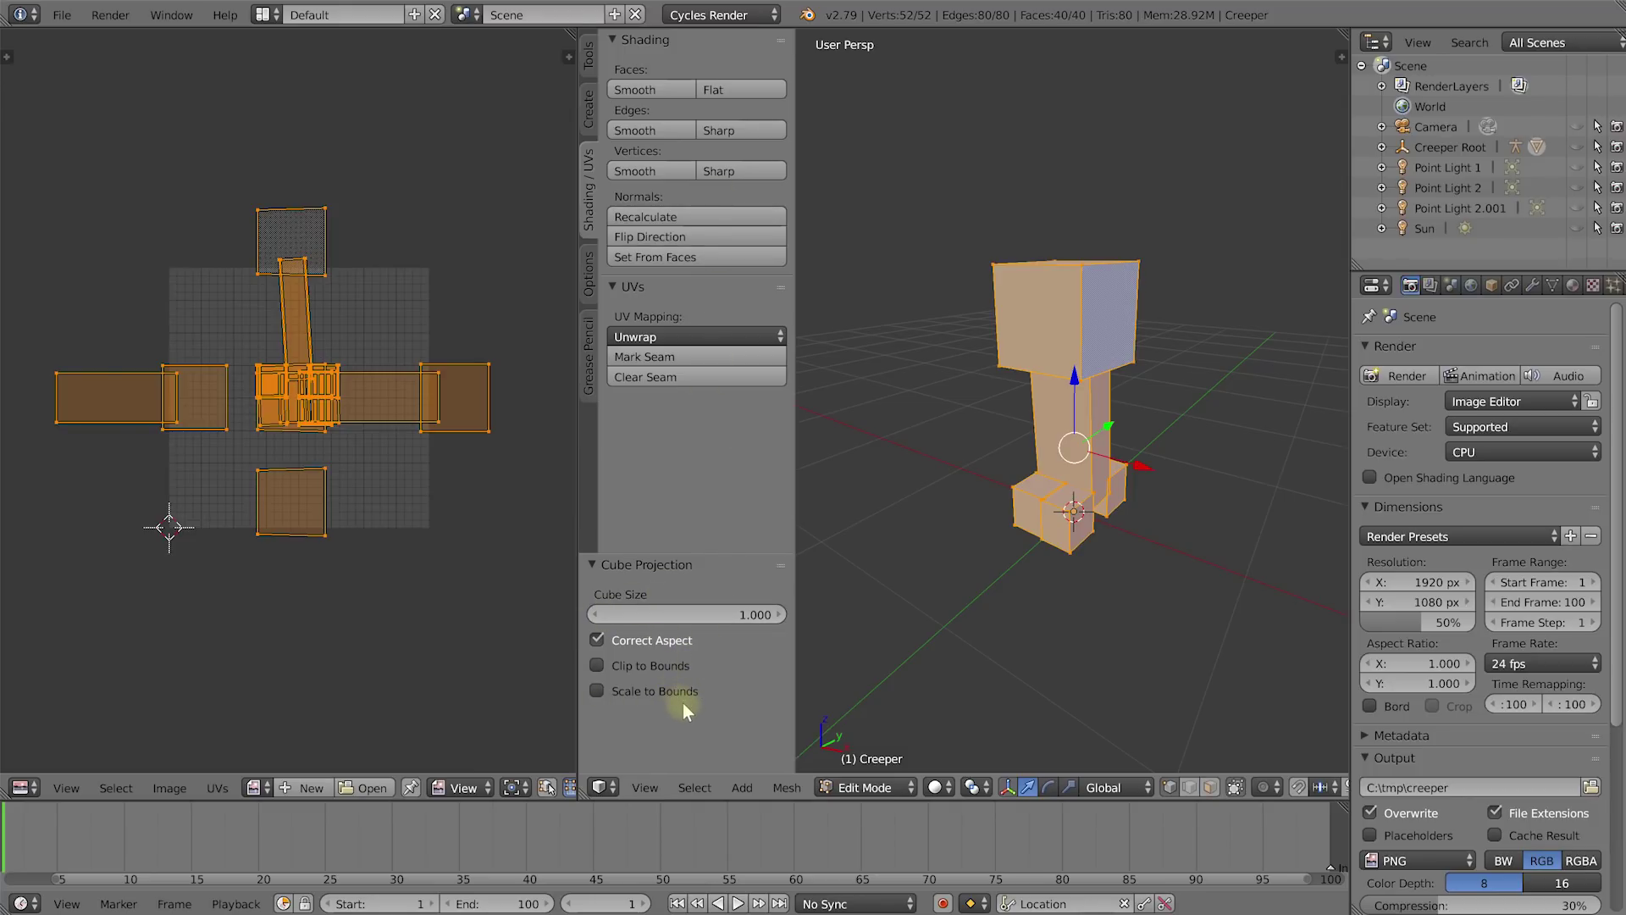
# Try clipping the creeper's cube projection to the UV bounds, then scale it to the bounds instead.
pyautogui.click(598, 665)
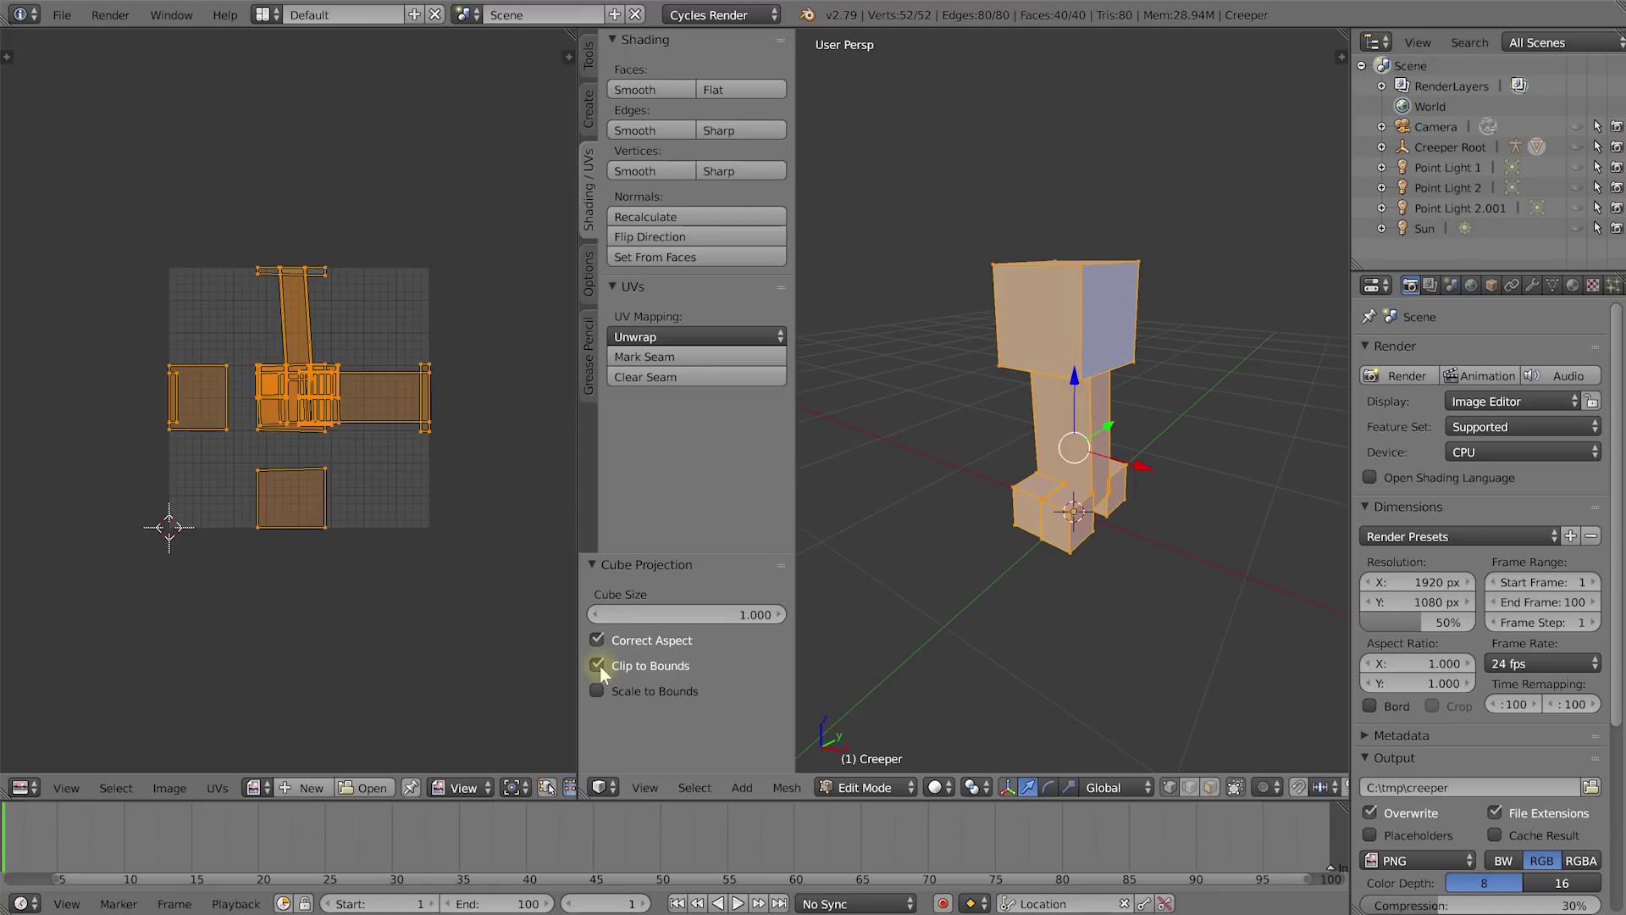
pyautogui.click(599, 665)
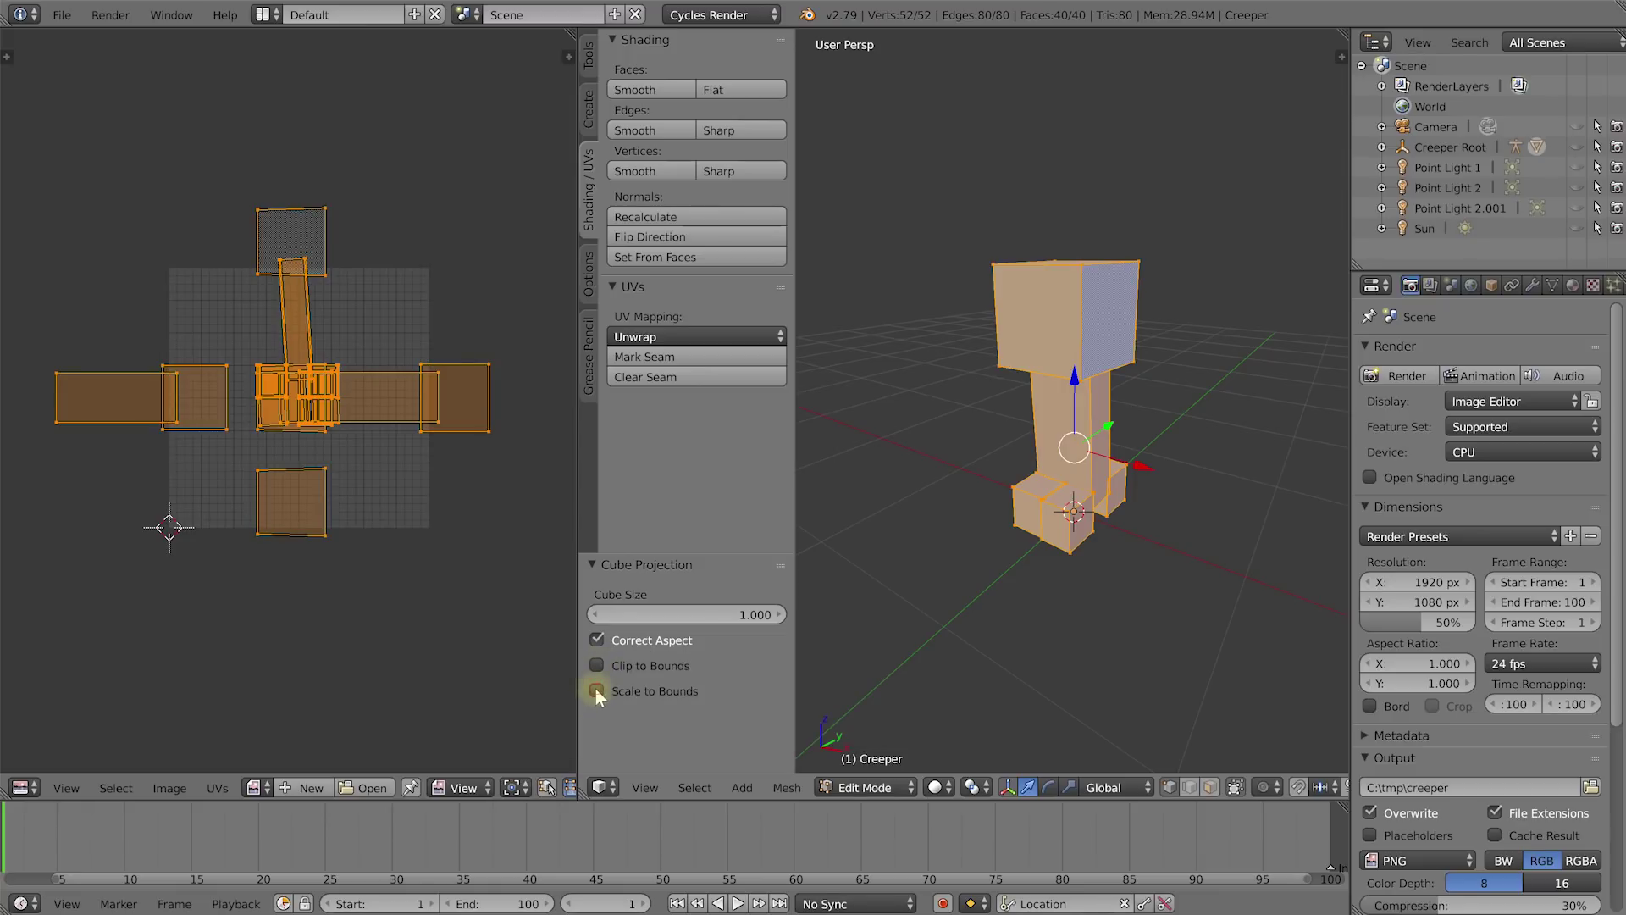
pyautogui.click(596, 690)
pyautogui.scroll(3, 323, 403)
pyautogui.moveTo(412, 374); pyautogui.dragTo(384, 370, button='middle')
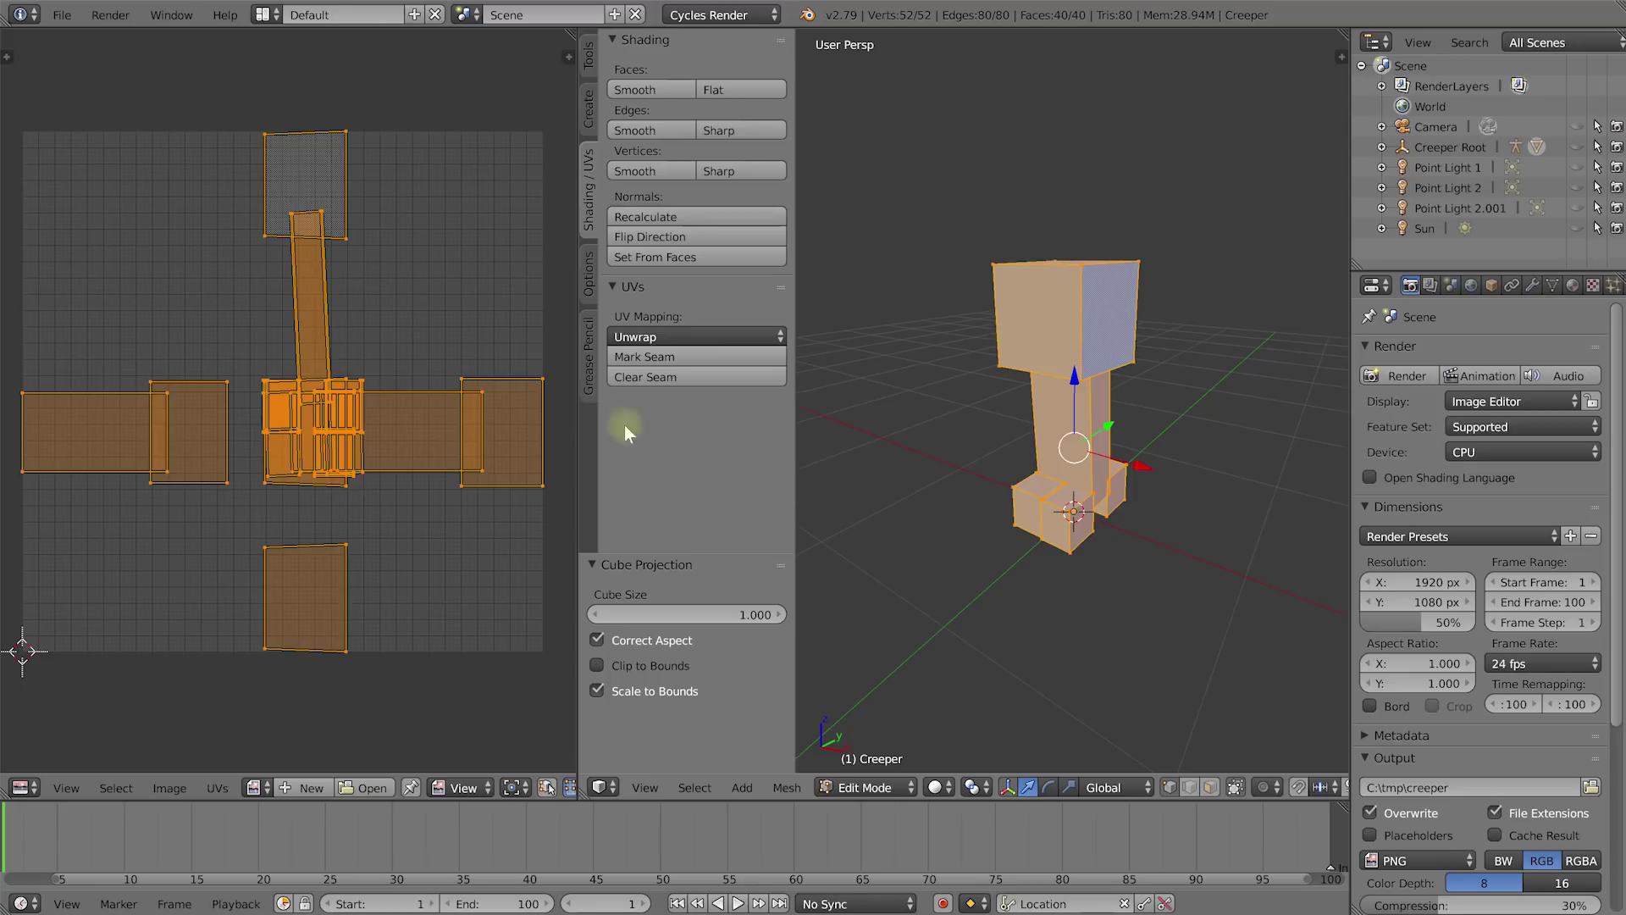
# Set the 3D view's viewport shading to Texture.
pyautogui.moveTo(1126, 496)
pyautogui.mouseDown(button='middle')
pyautogui.moveTo(1120, 443)
pyautogui.moveTo(1120, 465)
pyautogui.mouseUp(button='middle')
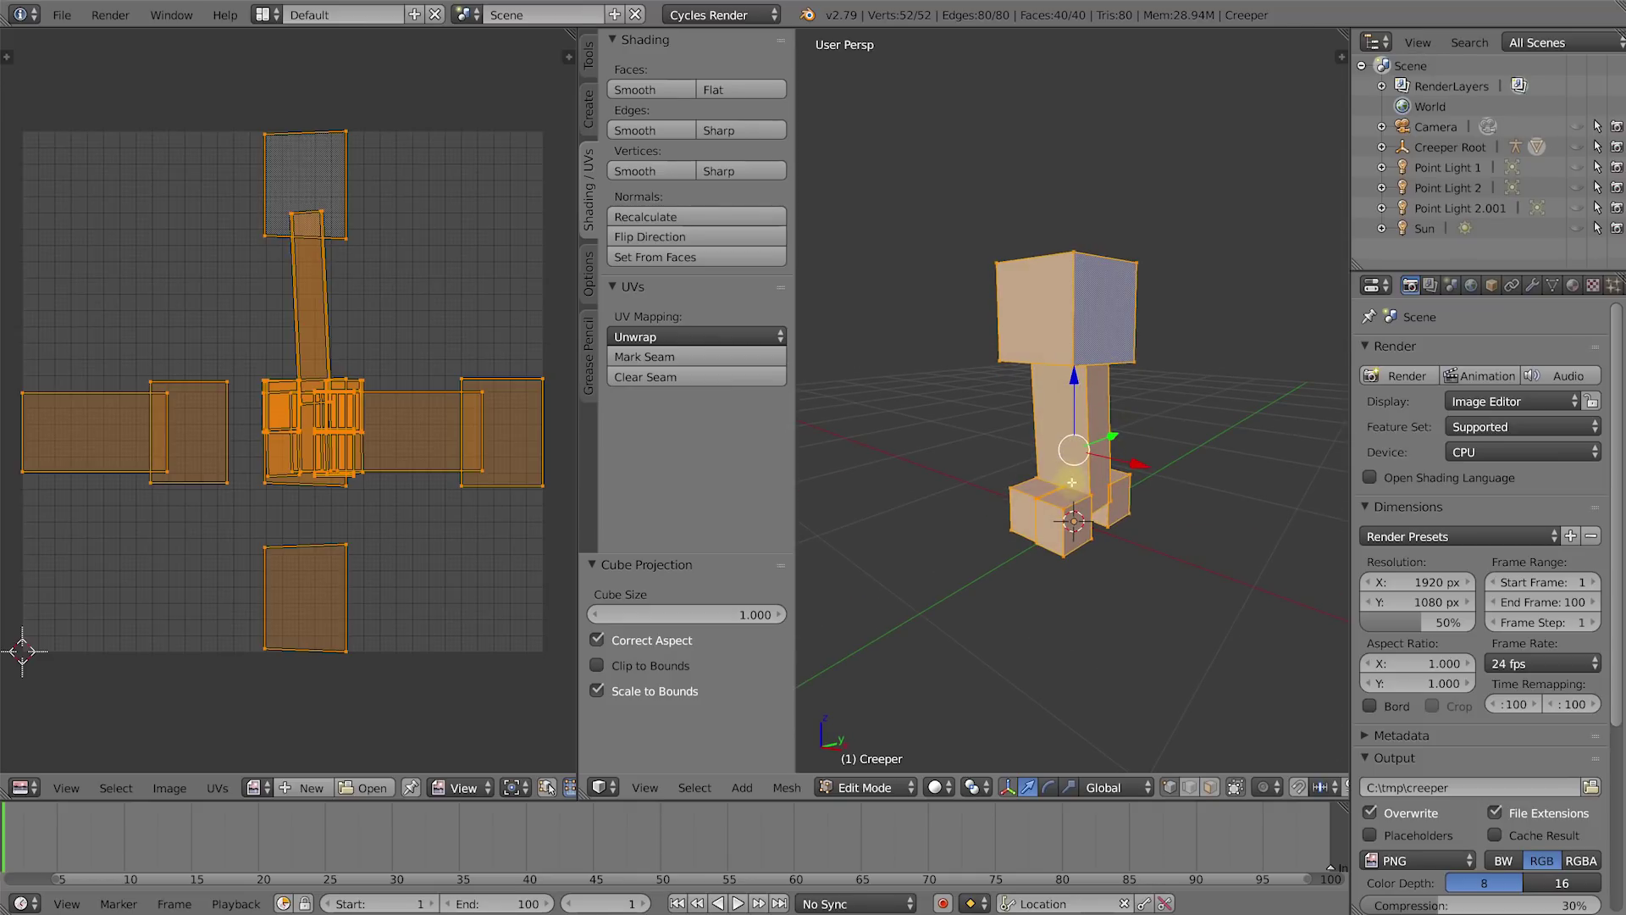
pyautogui.click(940, 786)
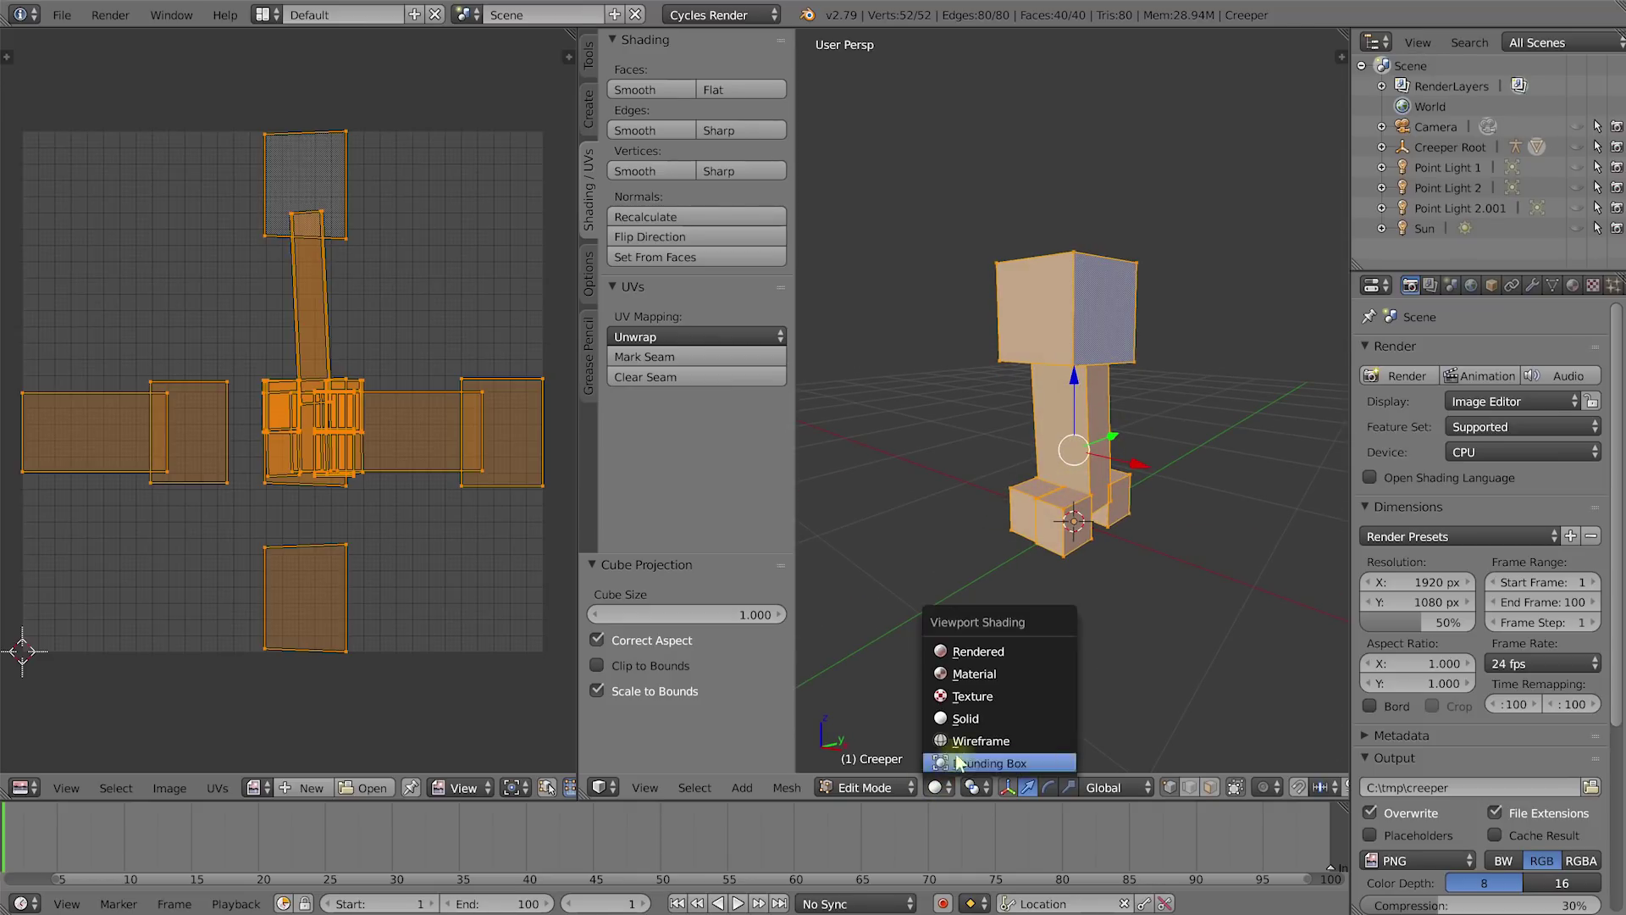
pyautogui.click(993, 698)
pyautogui.moveTo(1152, 449); pyautogui.dragTo(1146, 458, button='middle')
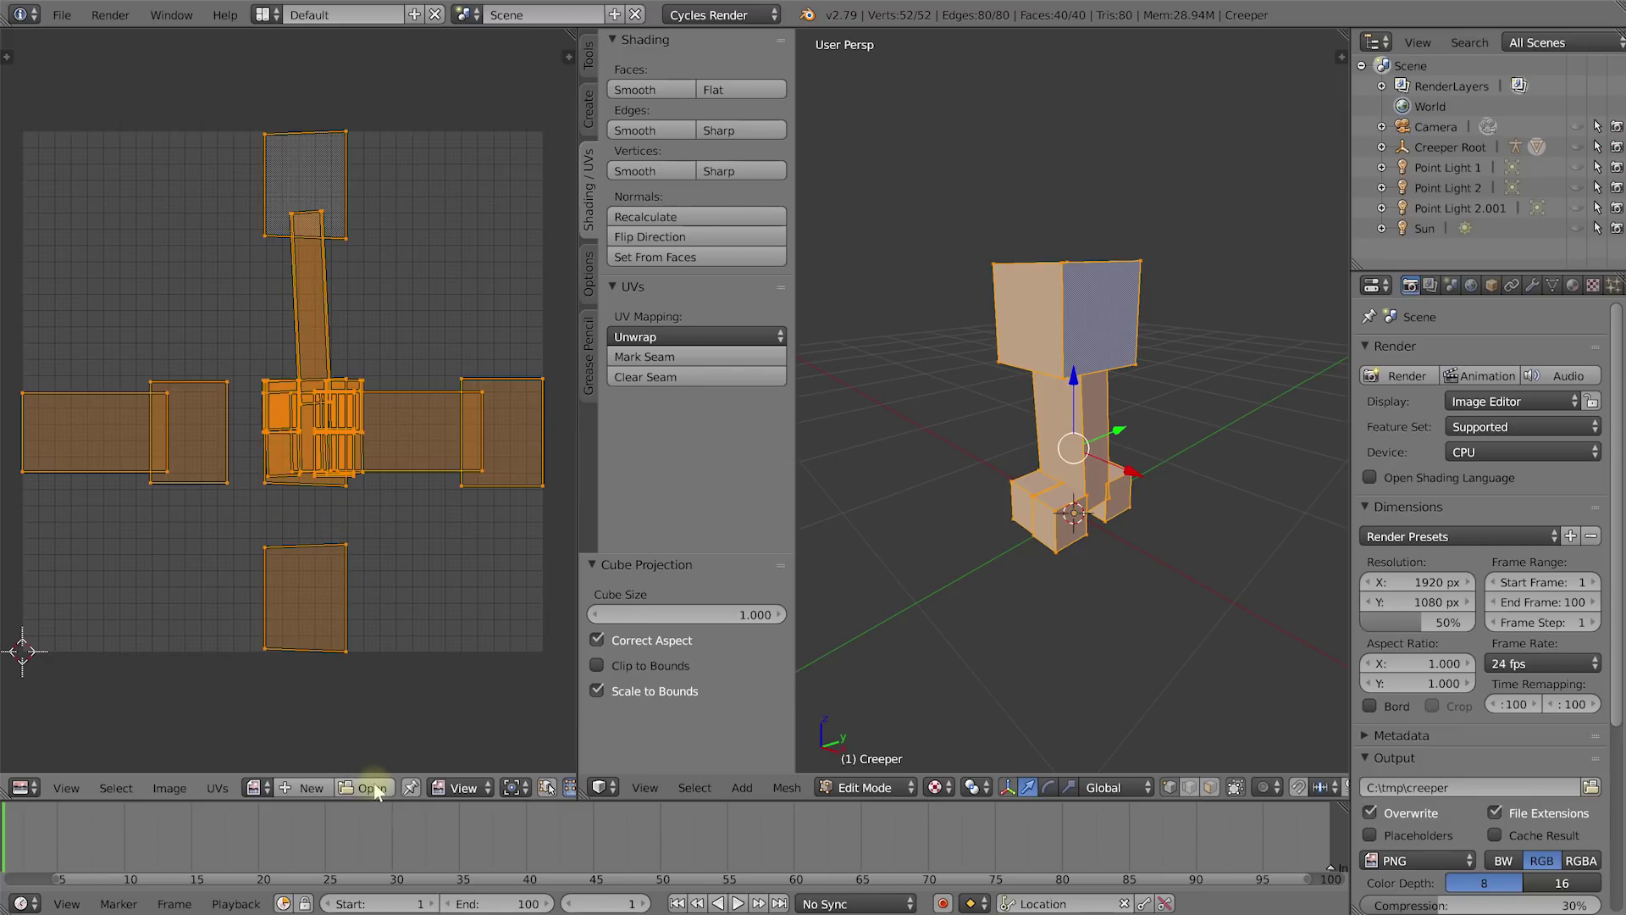
# Create a new image named ColorGrid_Tex with the Color Grid generated type for the UV layout.
pyautogui.click(292, 788)
pyautogui.click(315, 748)
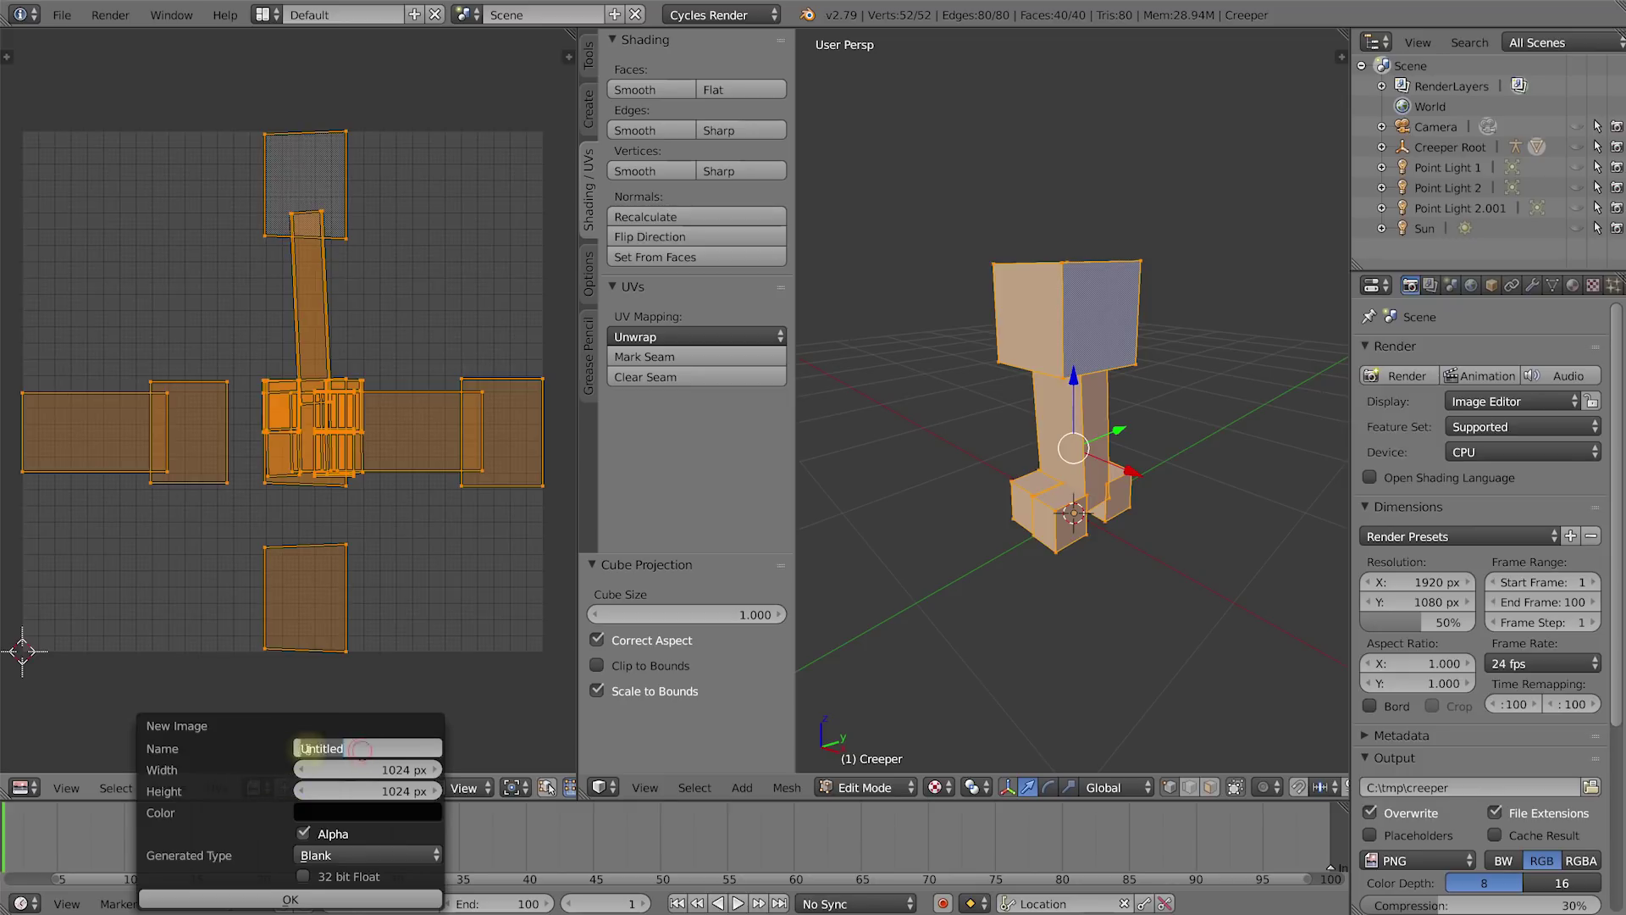
pyautogui.write('ColorGrid_Tex')
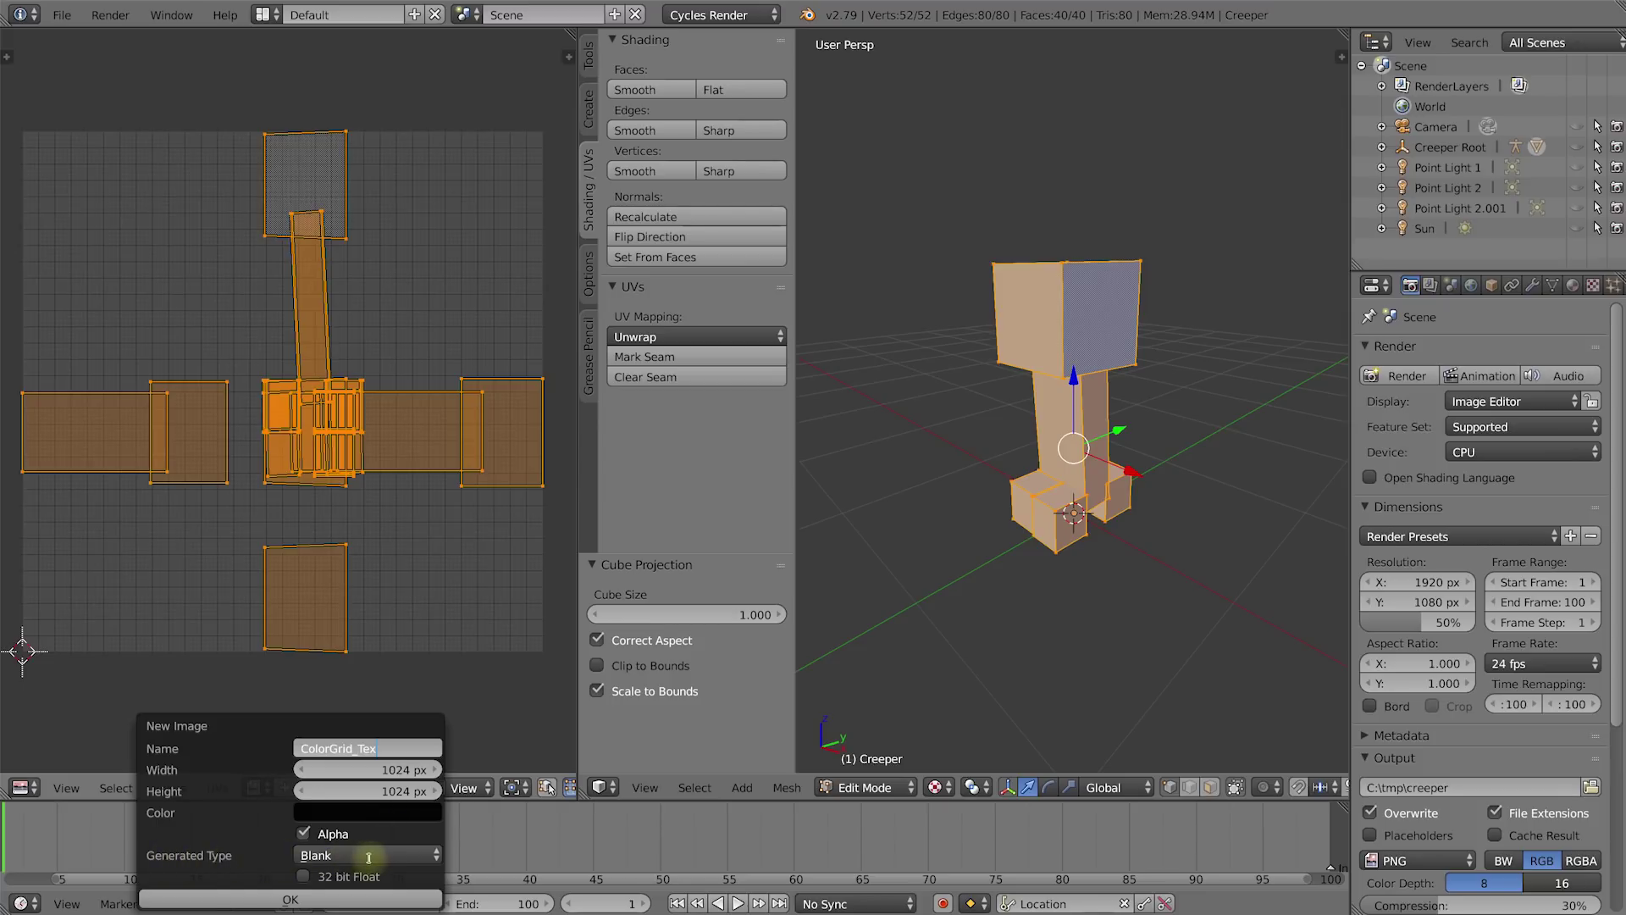
pyautogui.press('Return')
pyautogui.click(397, 854)
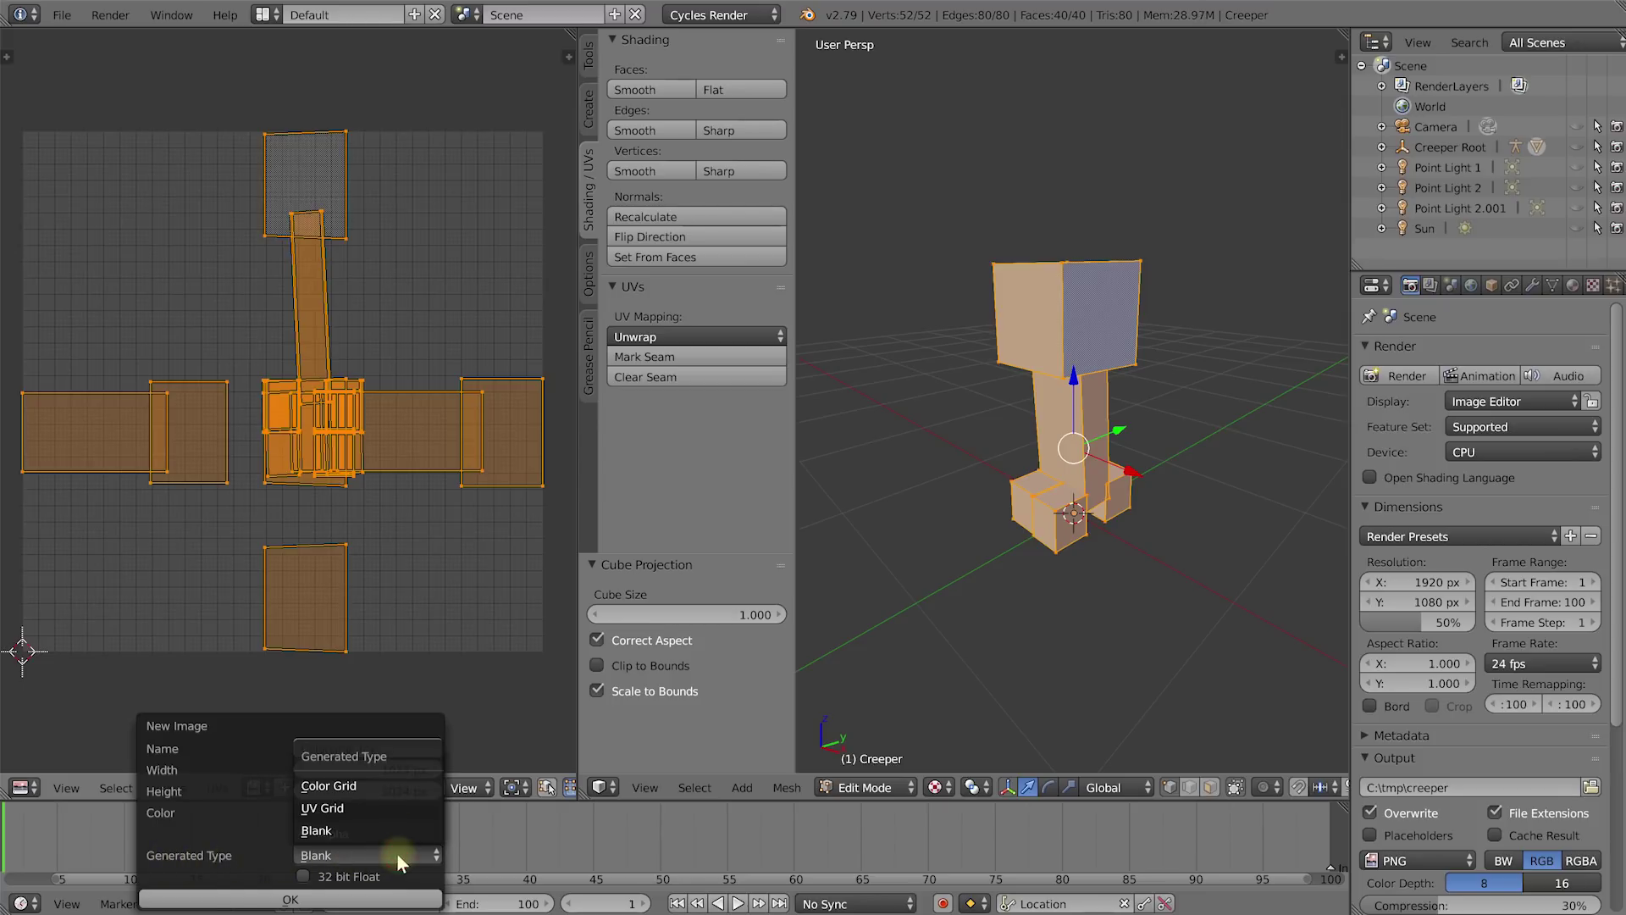
pyautogui.click(392, 788)
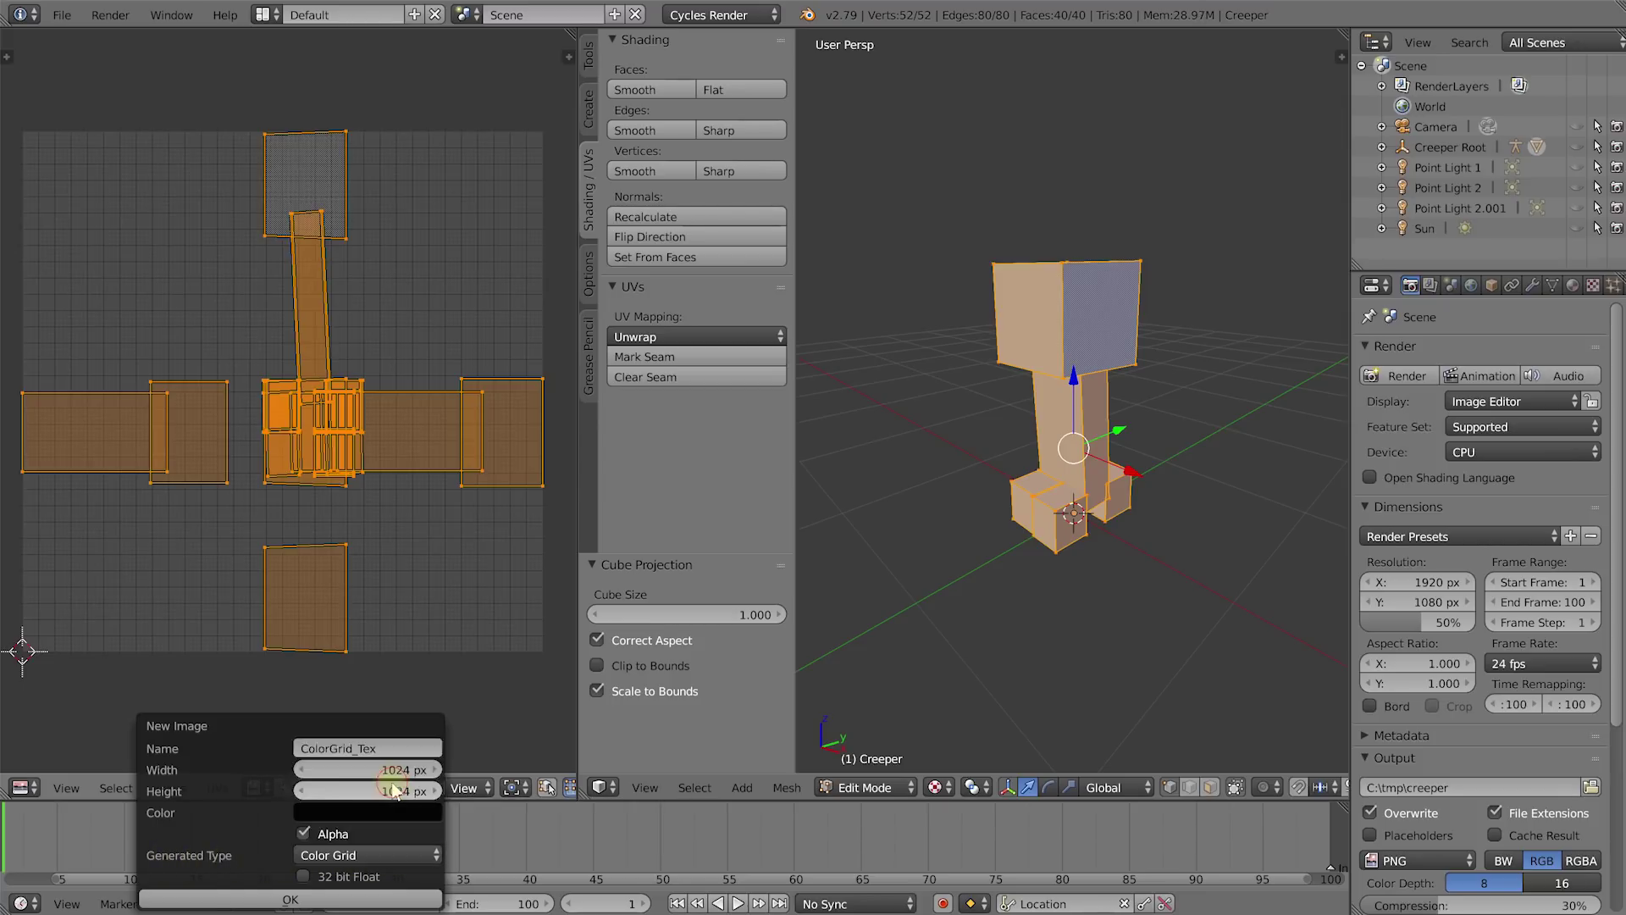
pyautogui.click(310, 899)
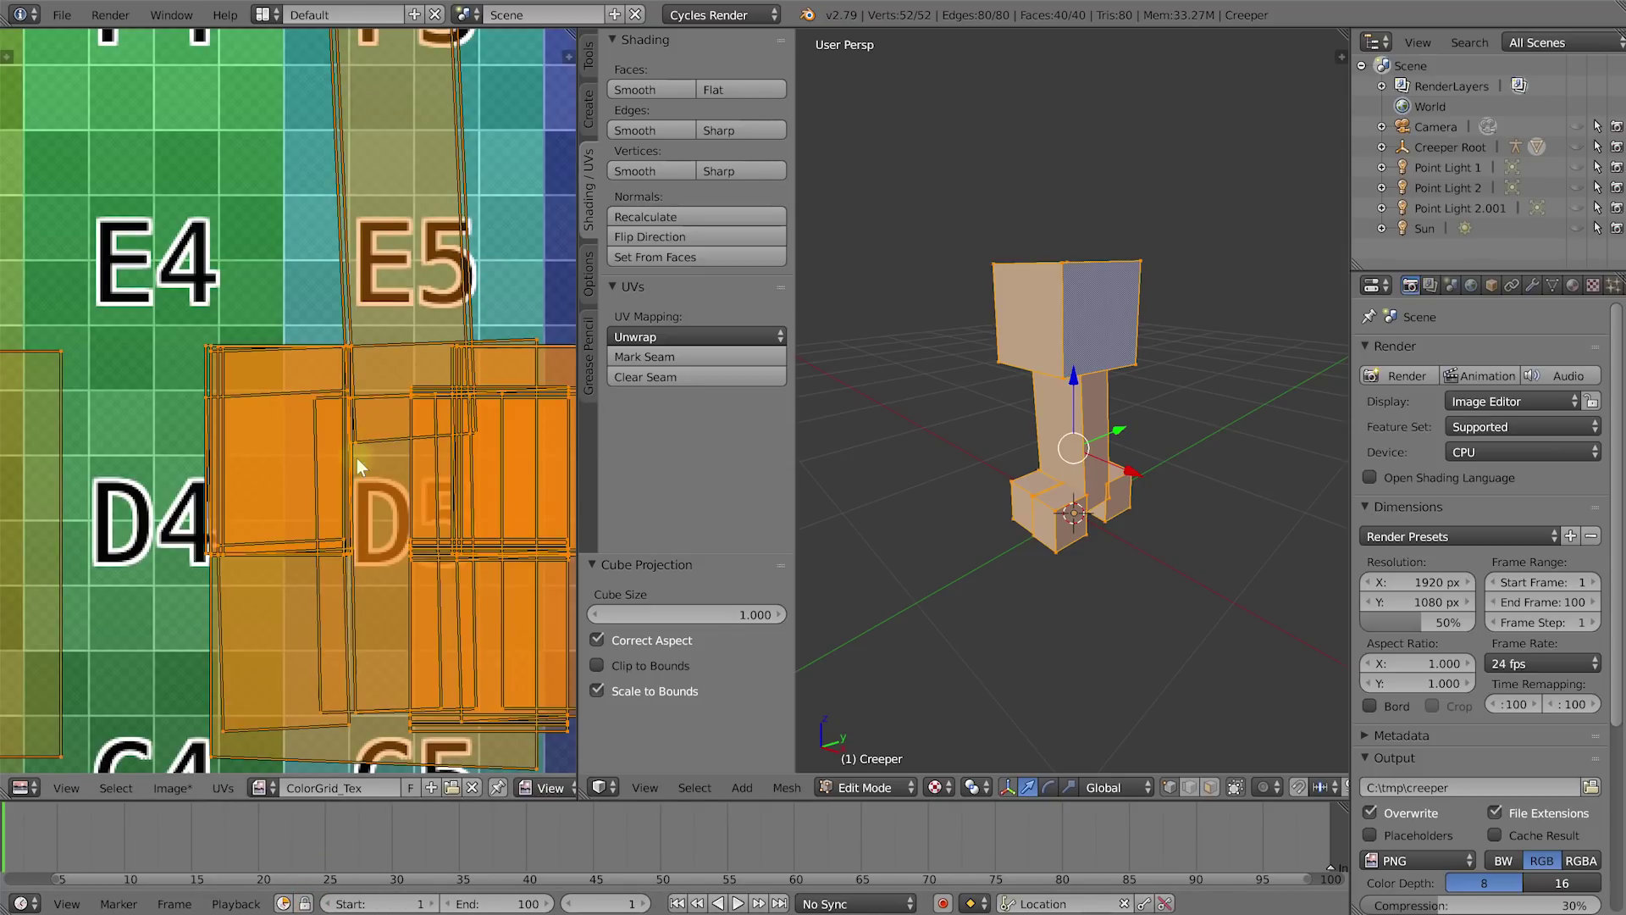
pyautogui.scroll(-7, 357, 459)
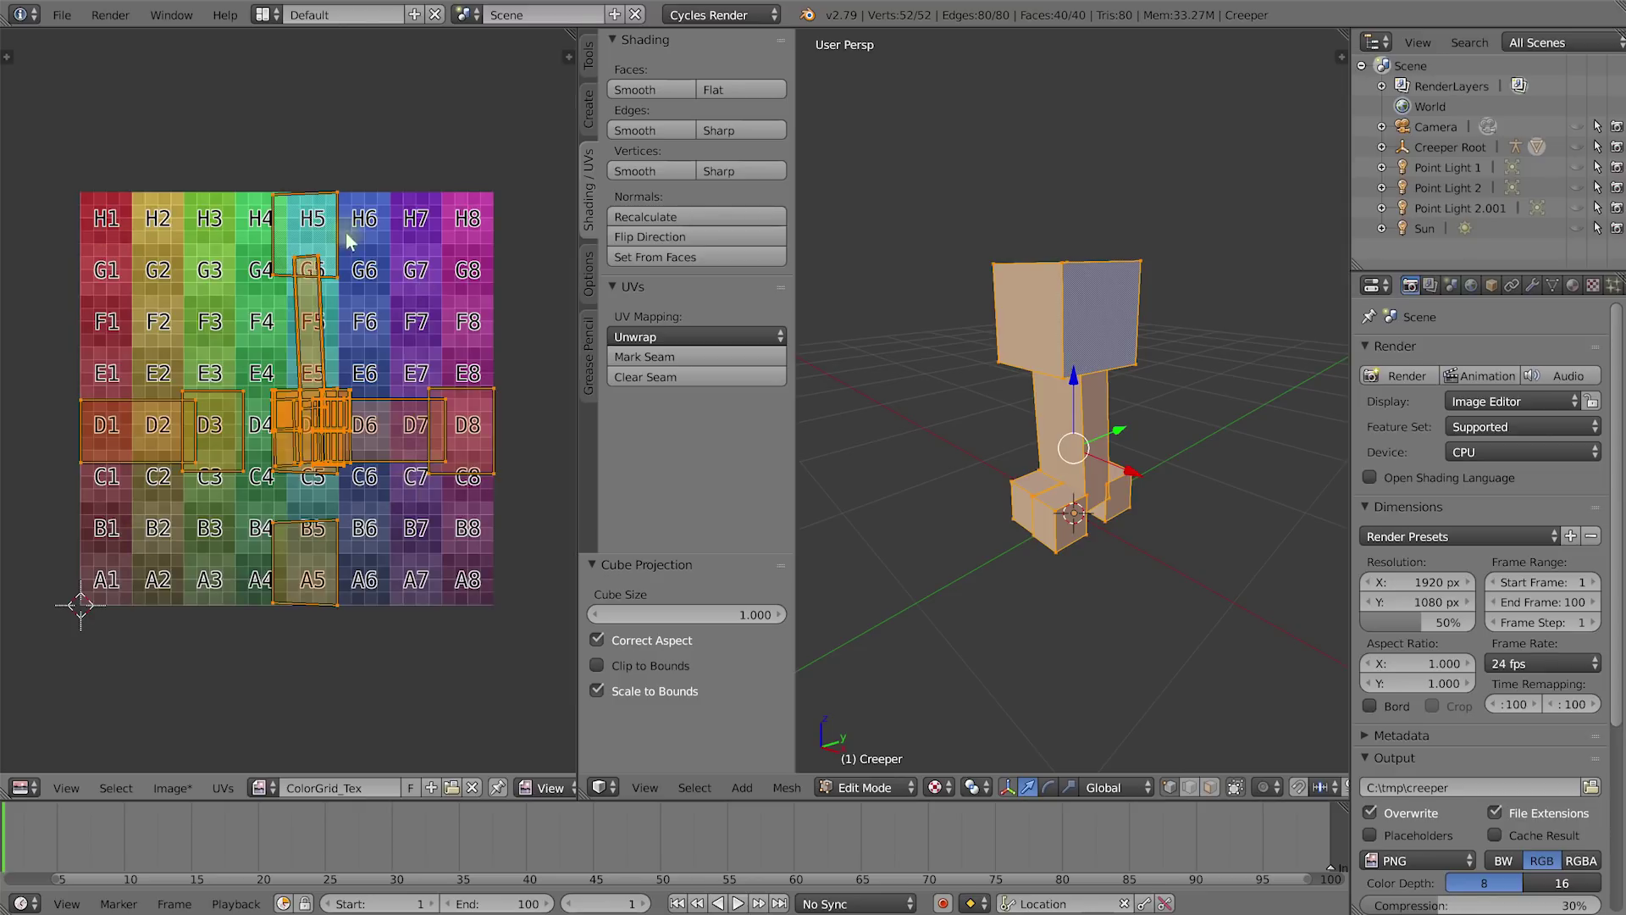
pyautogui.moveTo(407, 347); pyautogui.dragTo(403, 358, button='middle')
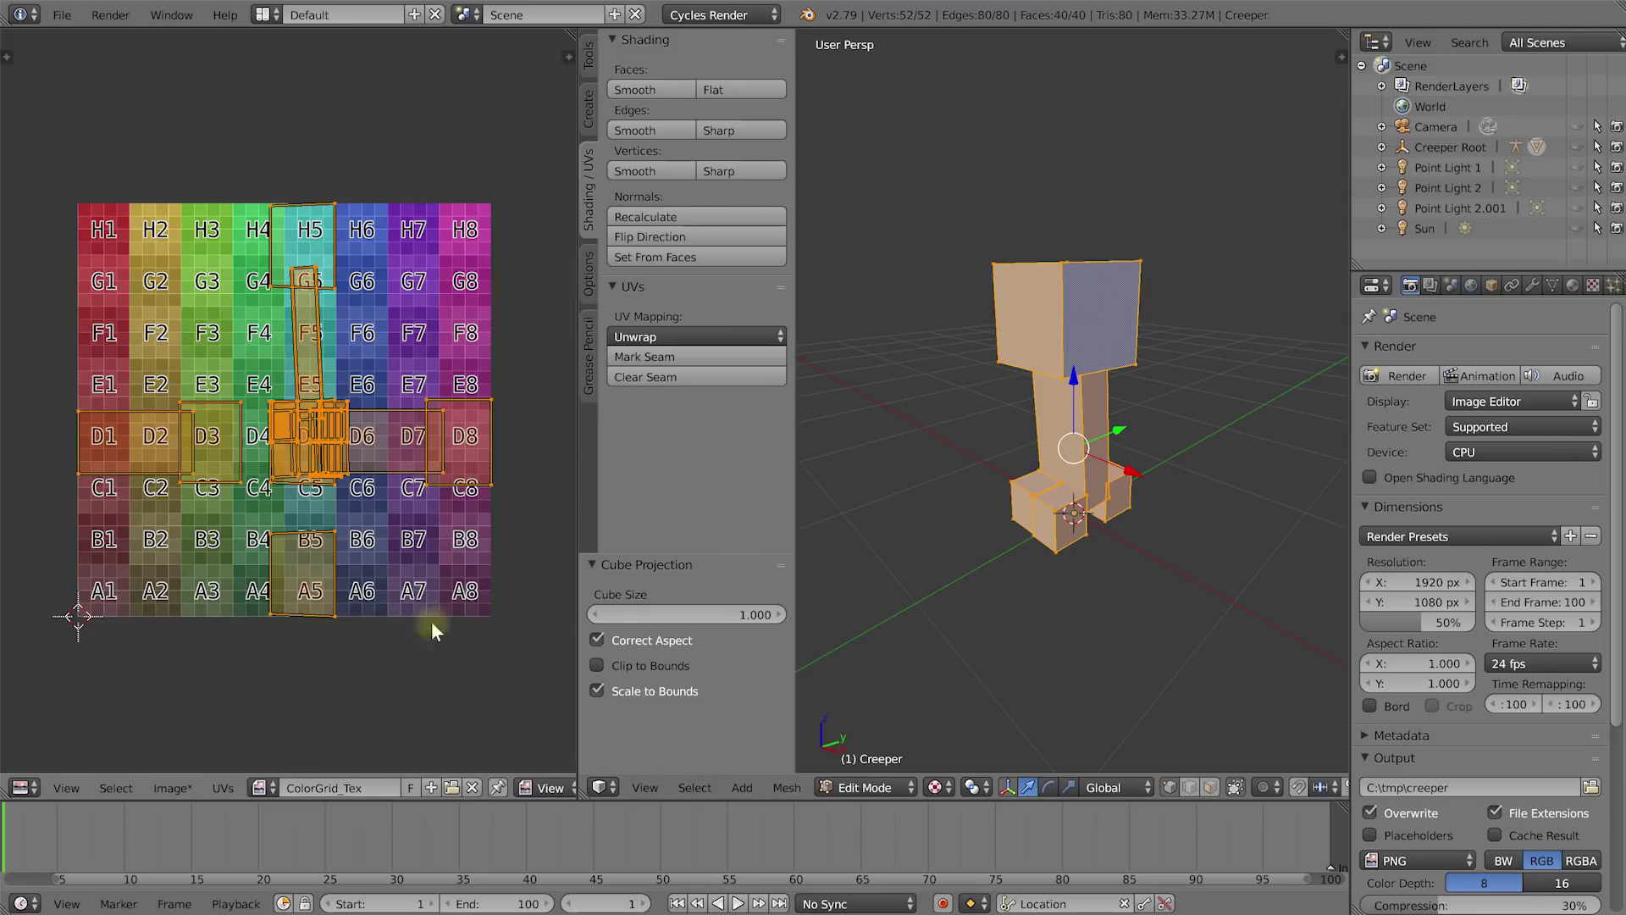
# Check the available render engines and keep Cycles Render selected.
pyautogui.moveTo(1130, 483)
pyautogui.mouseDown(button='middle')
pyautogui.moveTo(1160, 484)
pyautogui.moveTo(1127, 483)
pyautogui.moveTo(1139, 471)
pyautogui.mouseUp(button='middle')
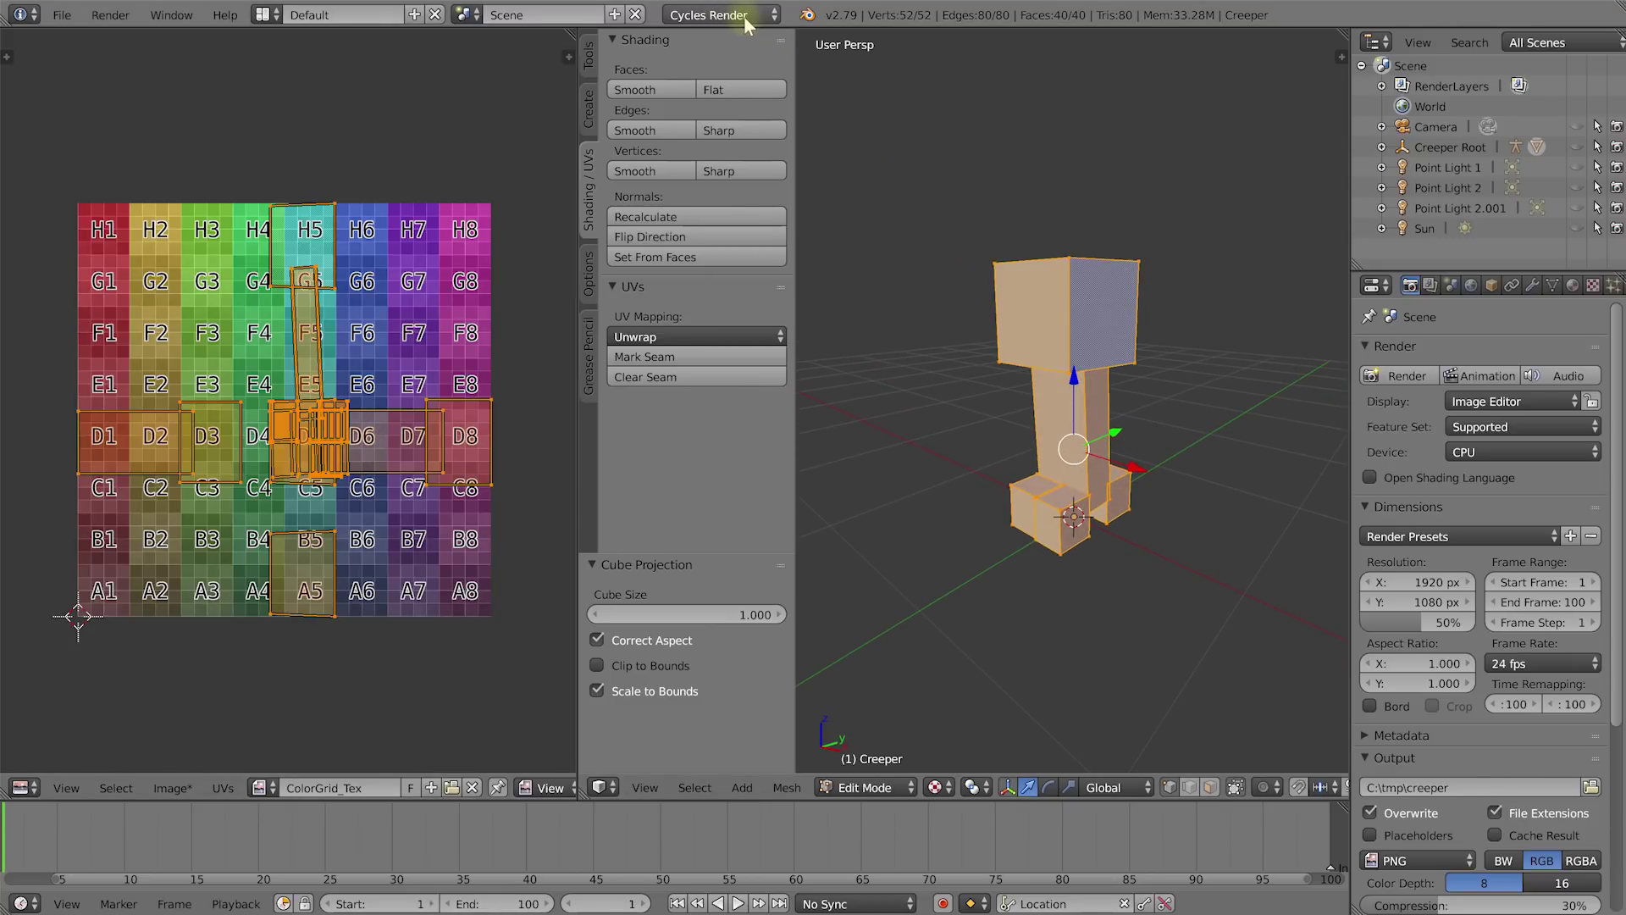
pyautogui.click(770, 18)
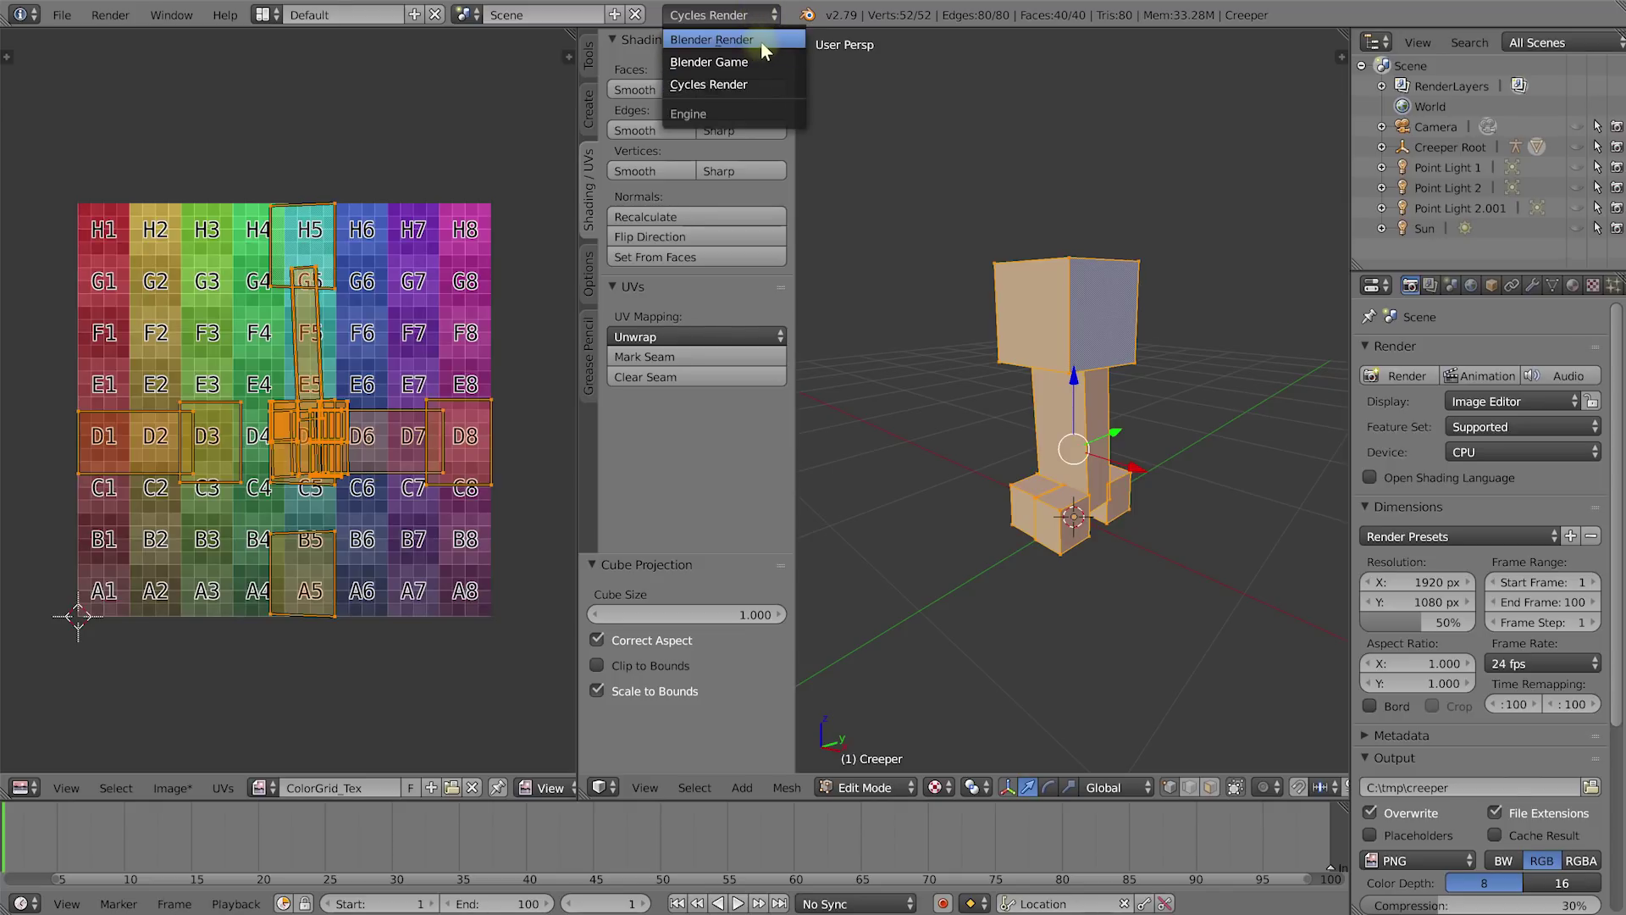
pyautogui.click(754, 85)
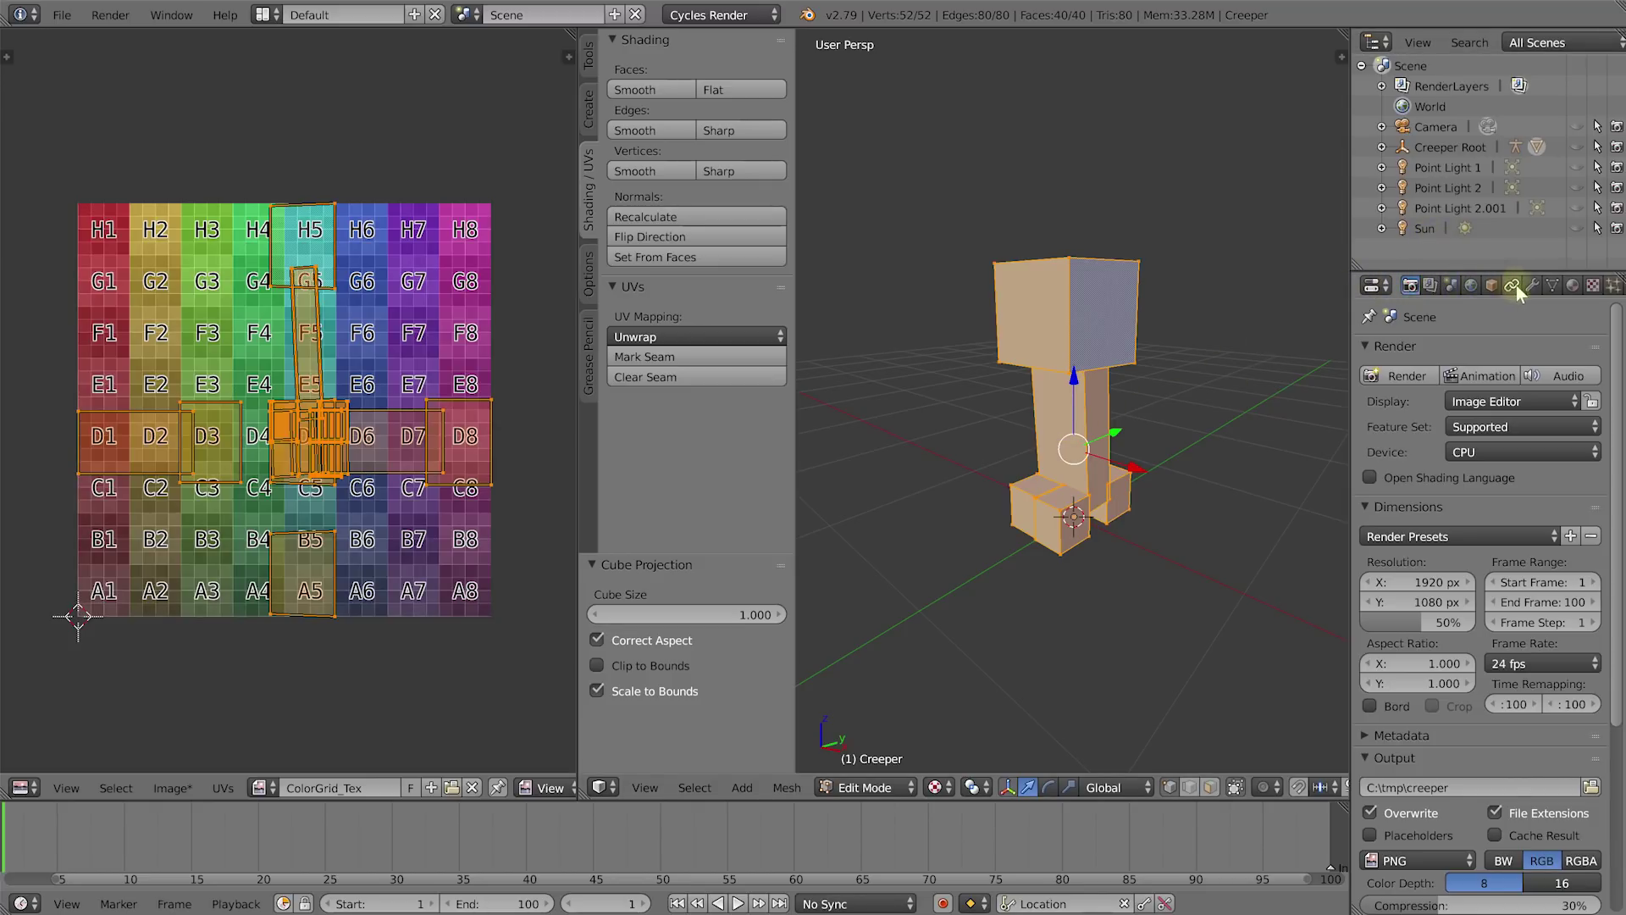
# Show the creeper's material settings and switch the model to Object Mode.
pyautogui.click(1571, 287)
pyautogui.press('Tab')
pyautogui.press('Tab')
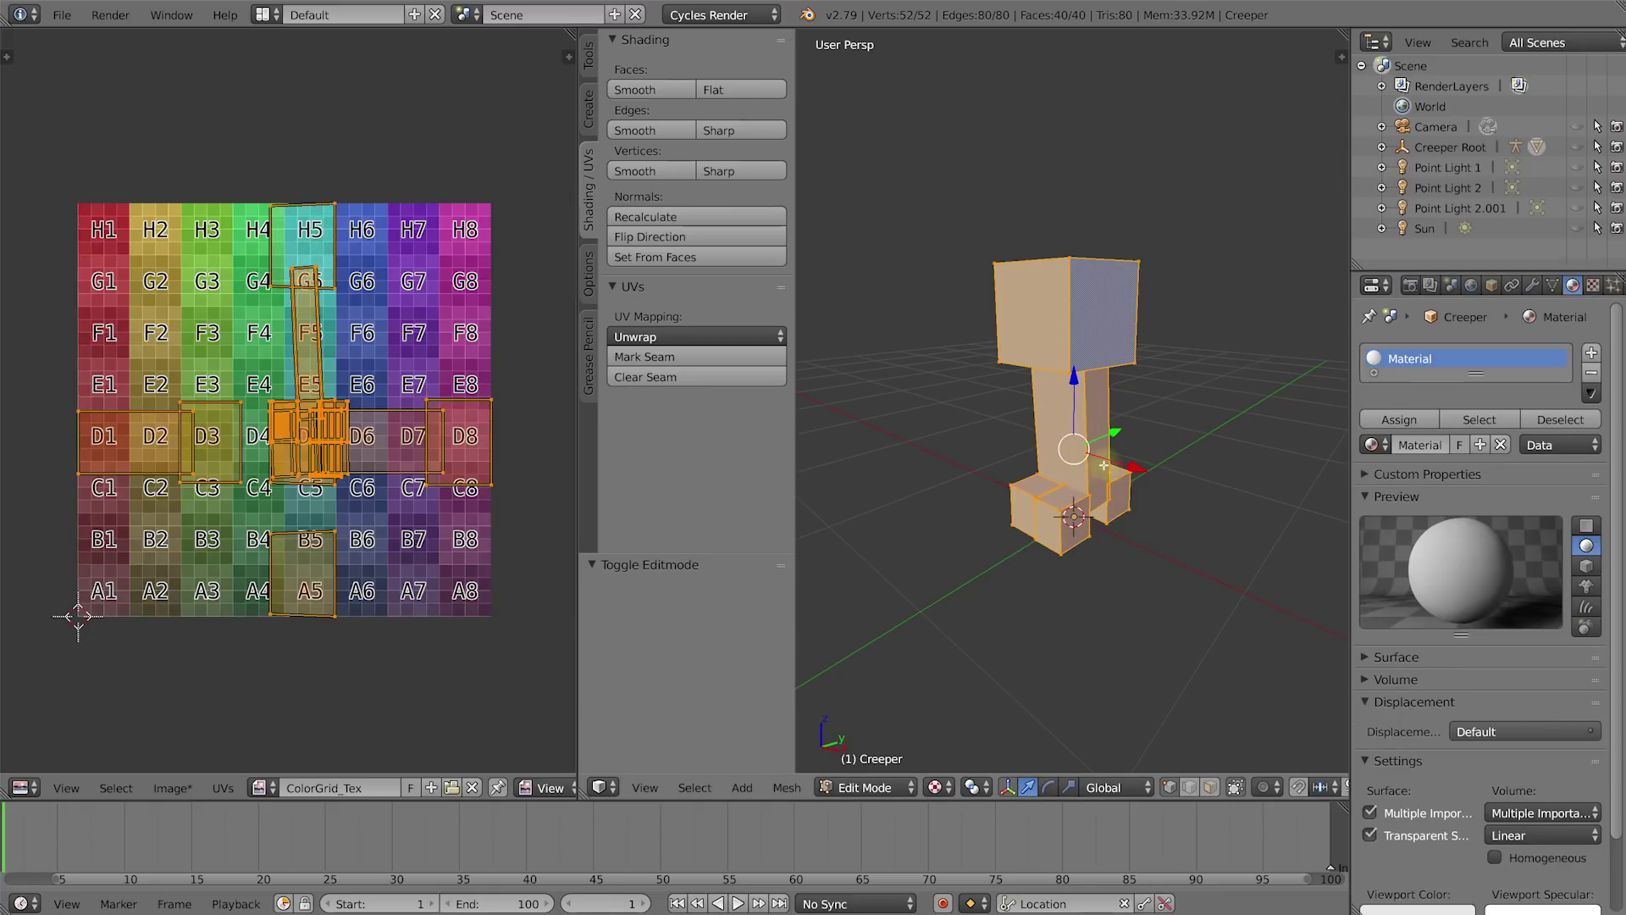
pyautogui.press('Tab')
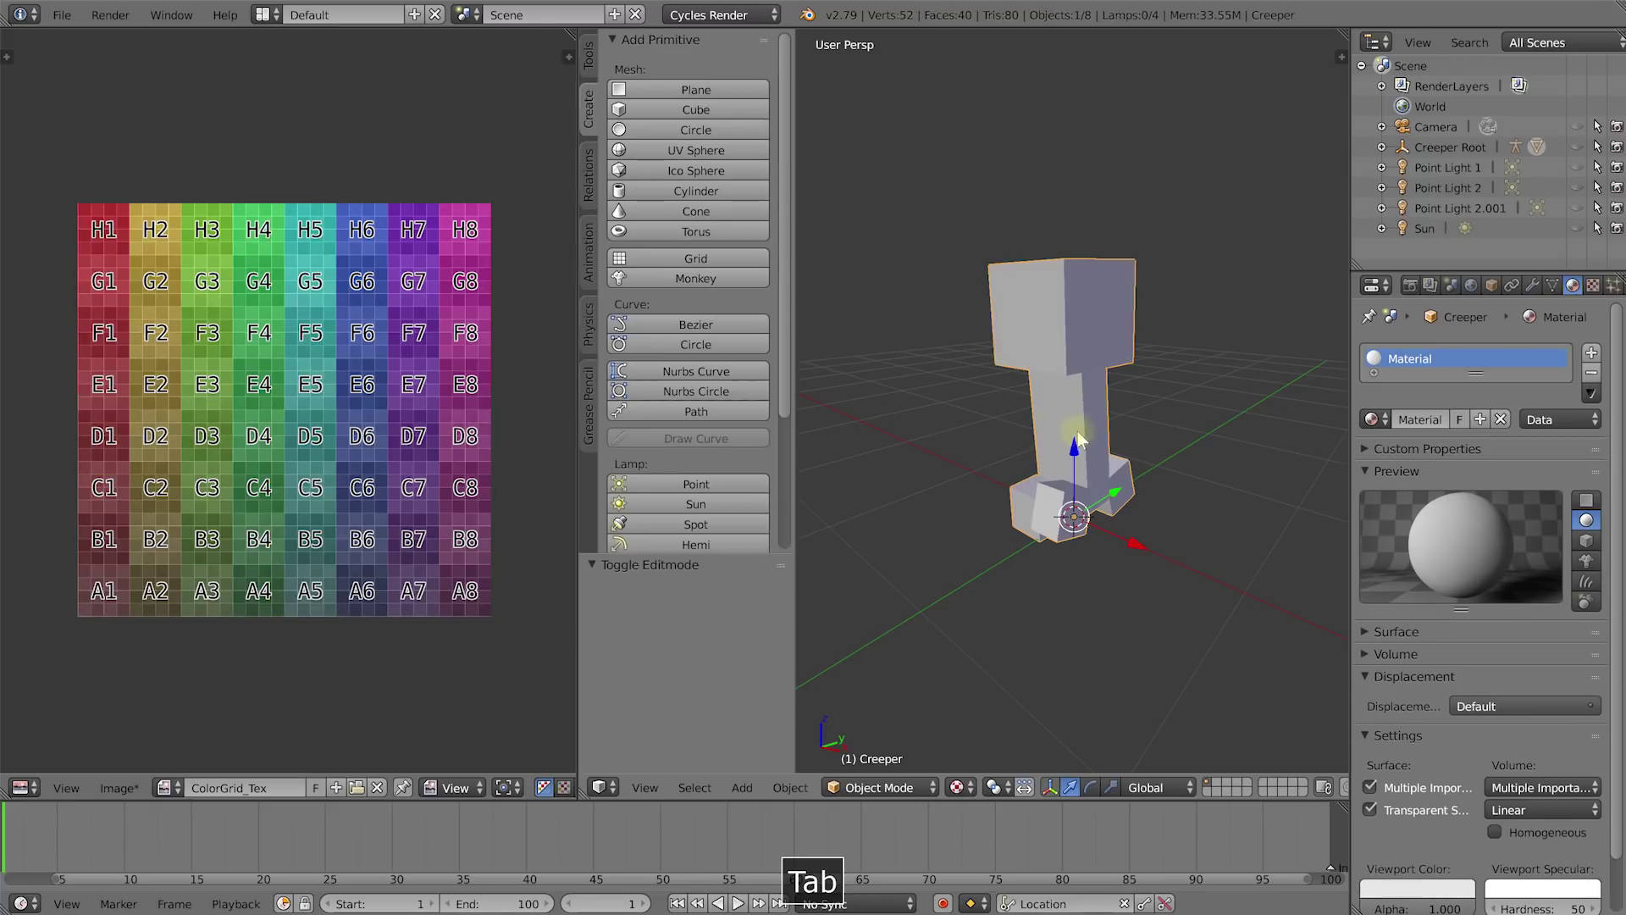
pyautogui.rightClick(1075, 358)
pyautogui.rightClick(1078, 366)
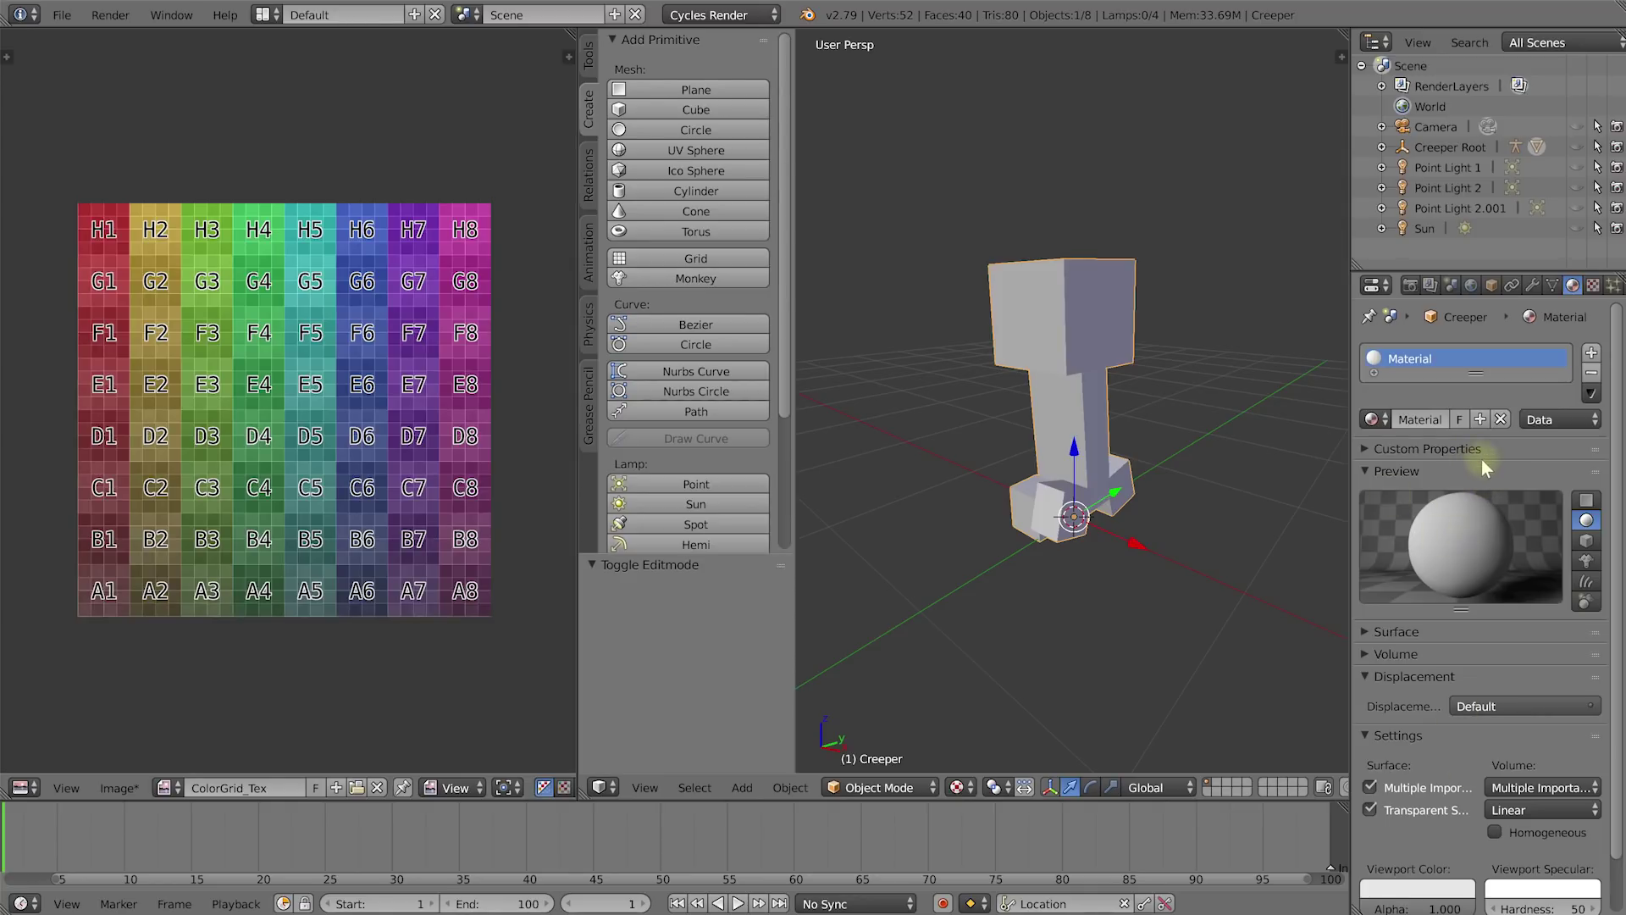
# Use an Image Texture with the ColorGrid_Tex image as the Diffuse BSDF color of the creeper's material.
pyautogui.click(1365, 631)
pyautogui.scroll(-4, 1386, 633)
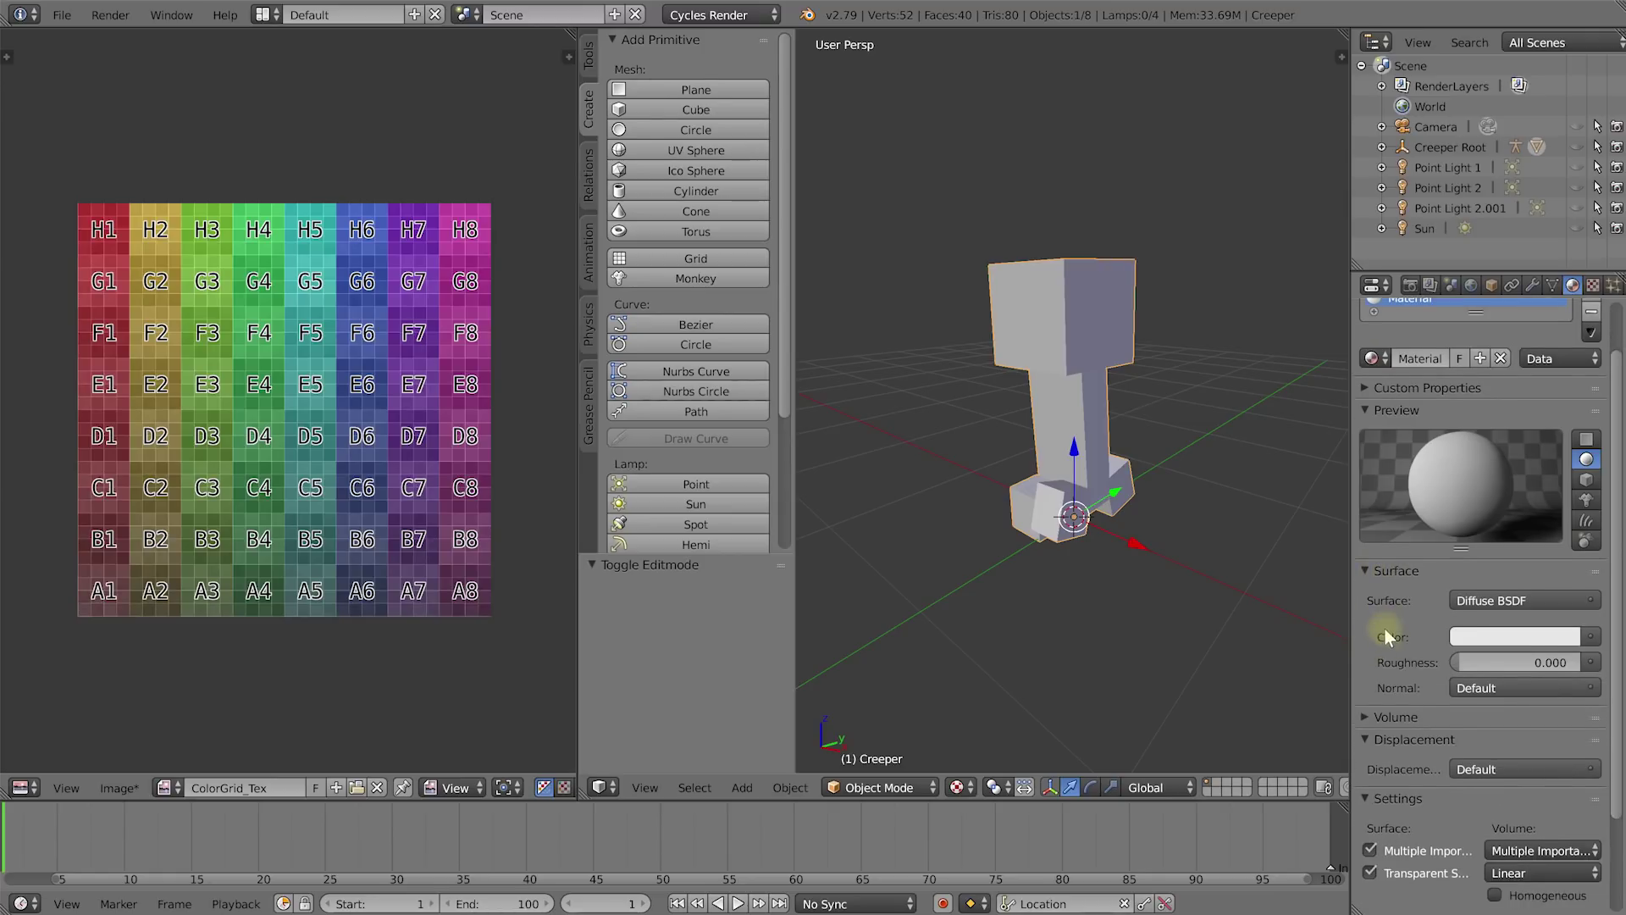
pyautogui.scroll(-1, 1403, 559)
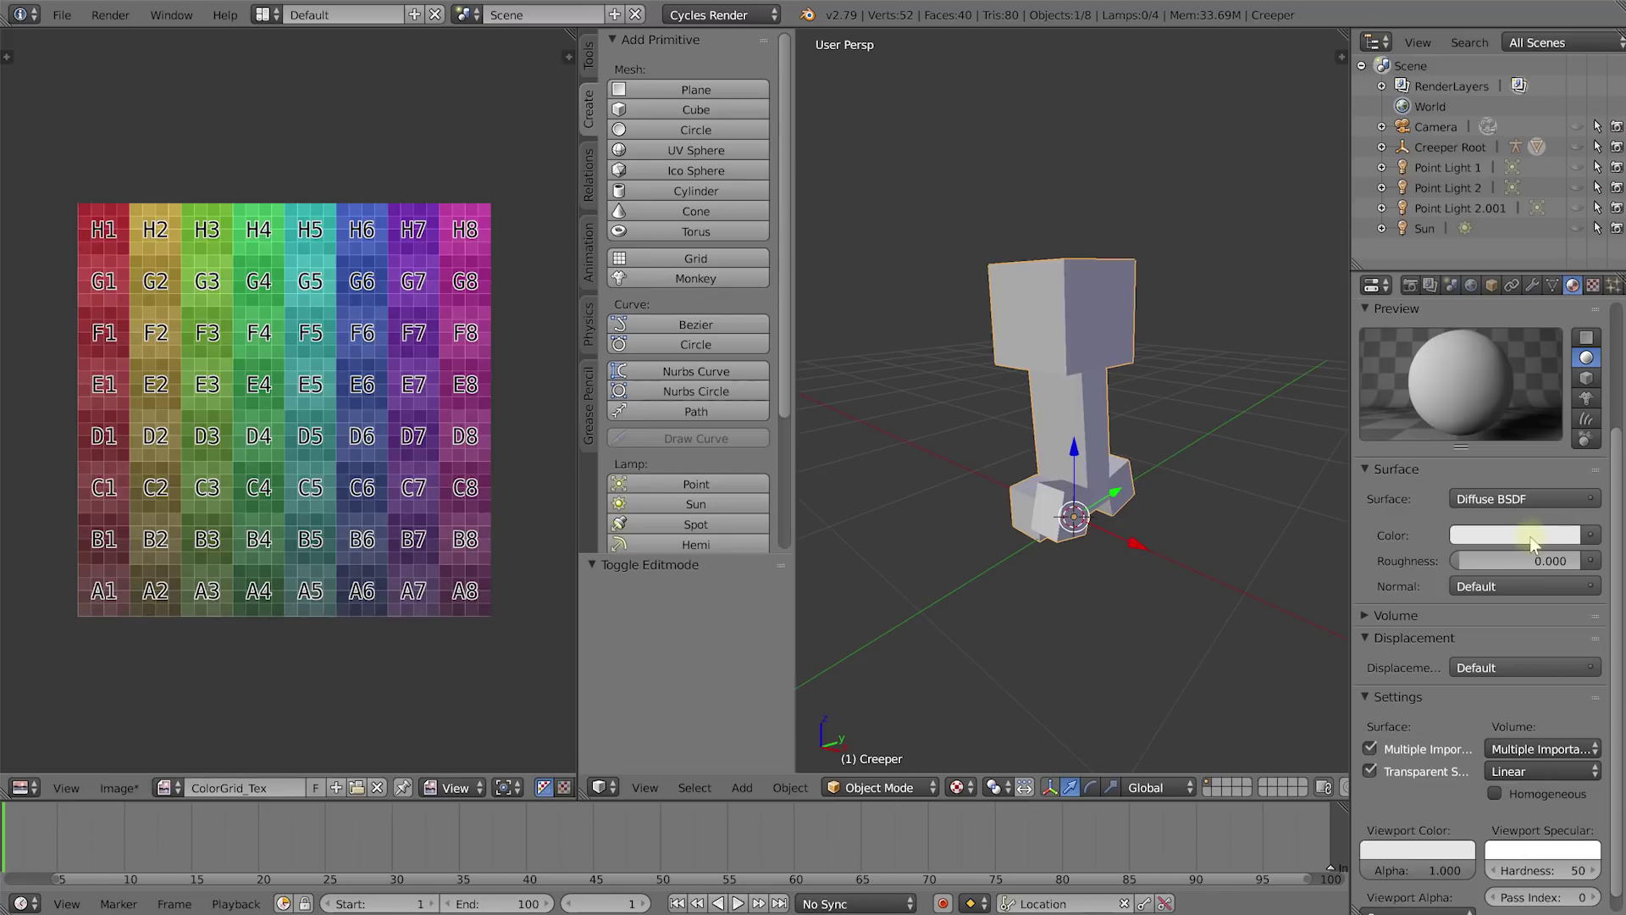
pyautogui.click(1591, 539)
pyautogui.click(1593, 536)
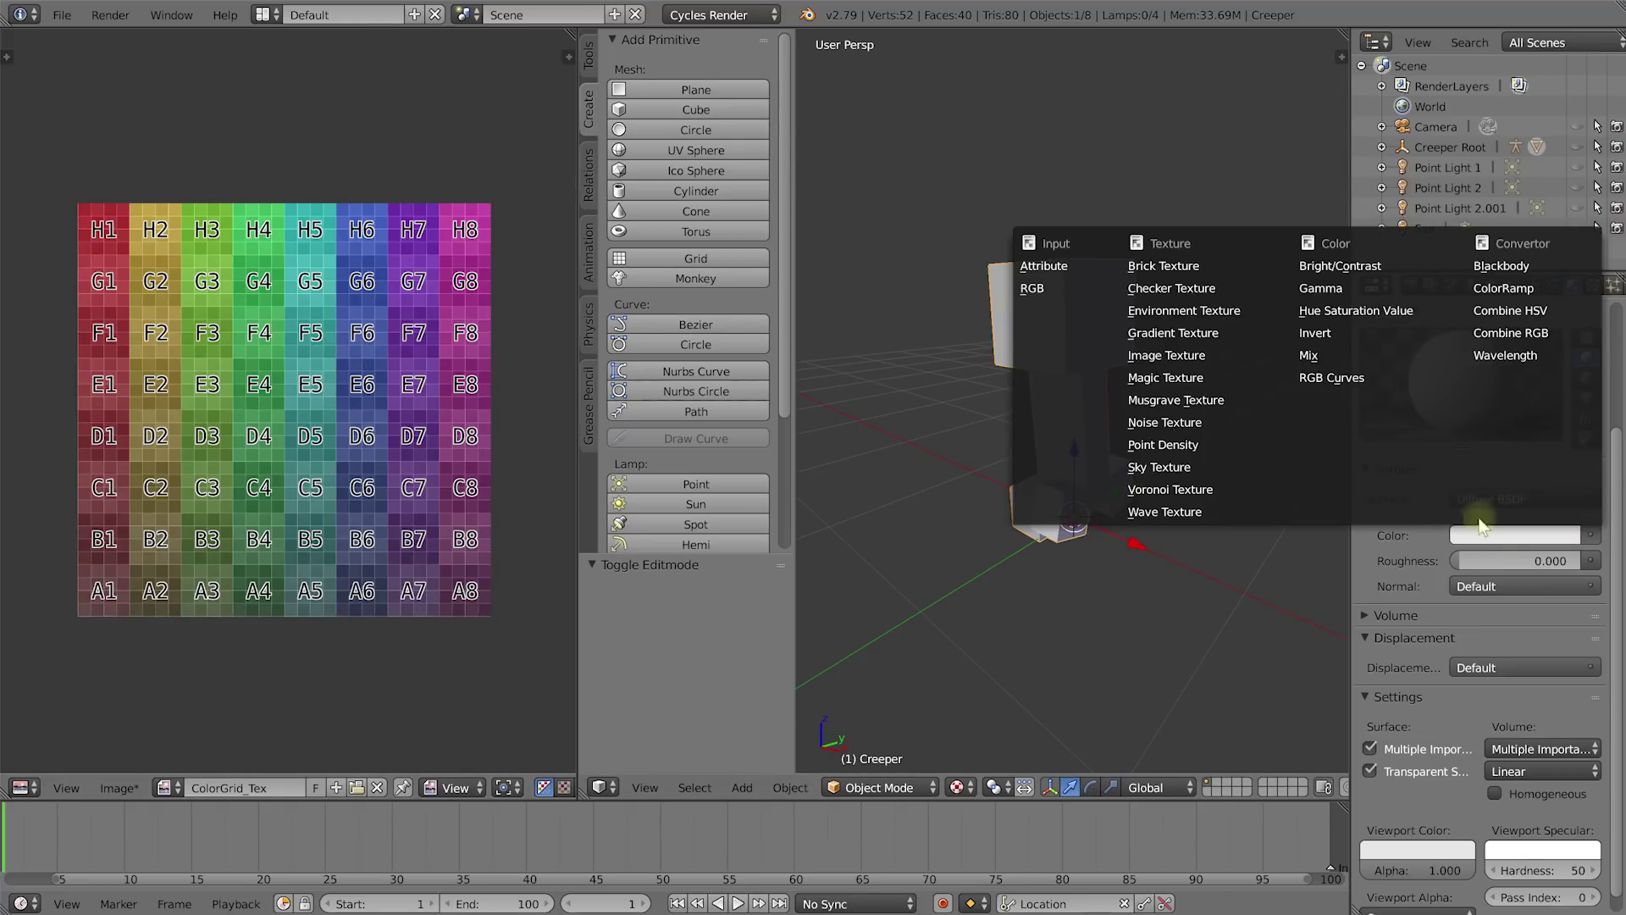
pyautogui.click(1190, 363)
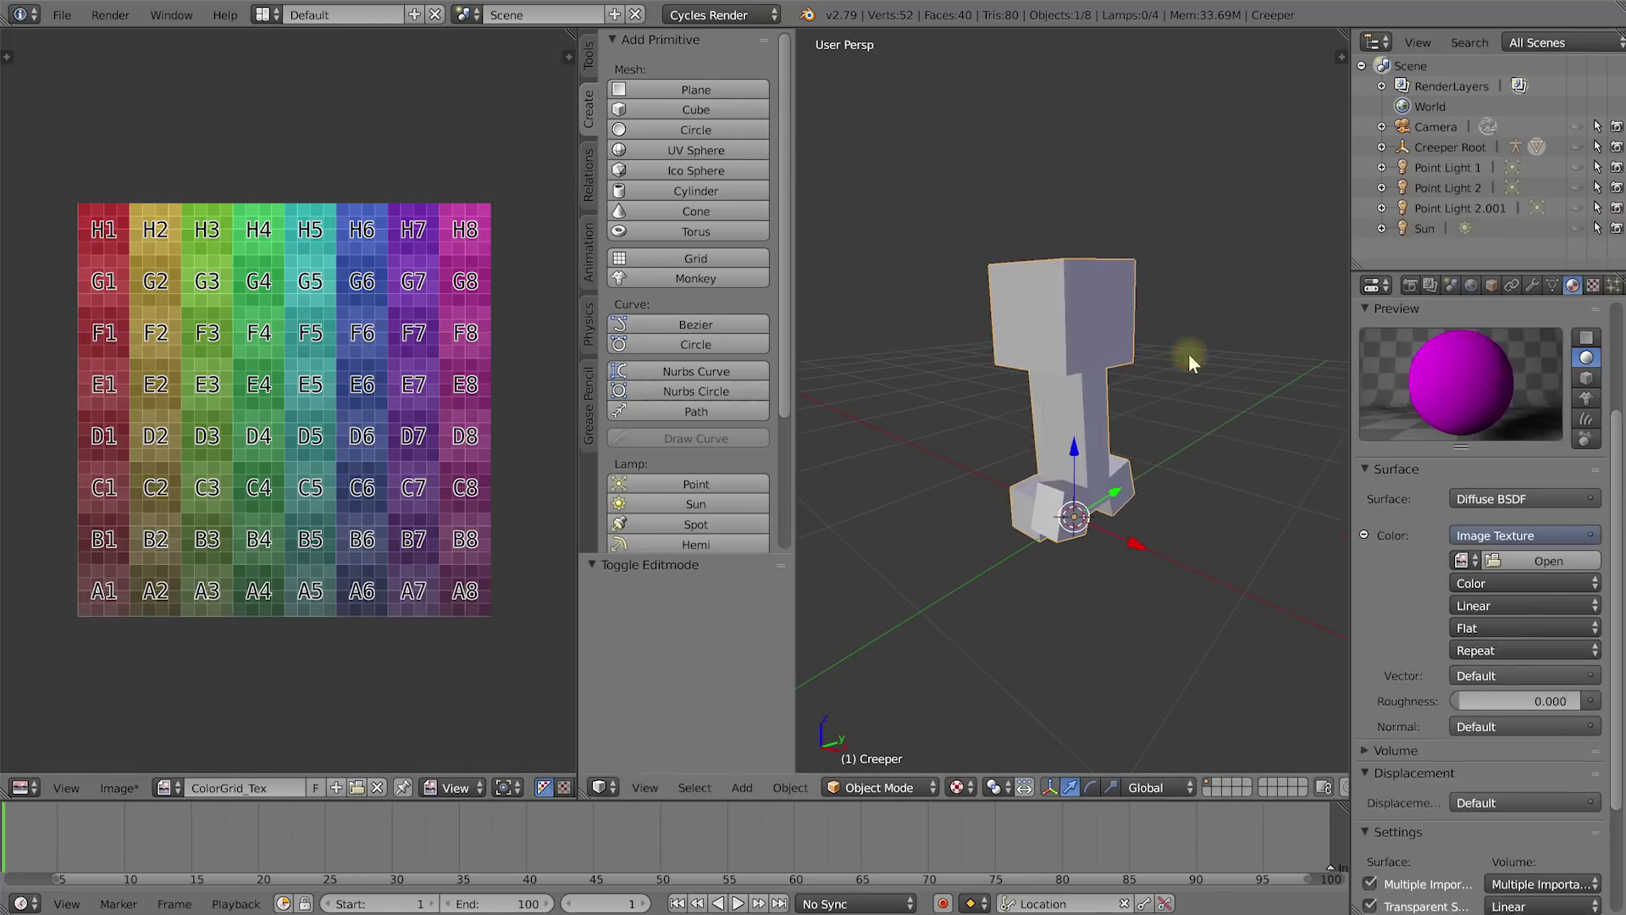
pyautogui.click(1462, 560)
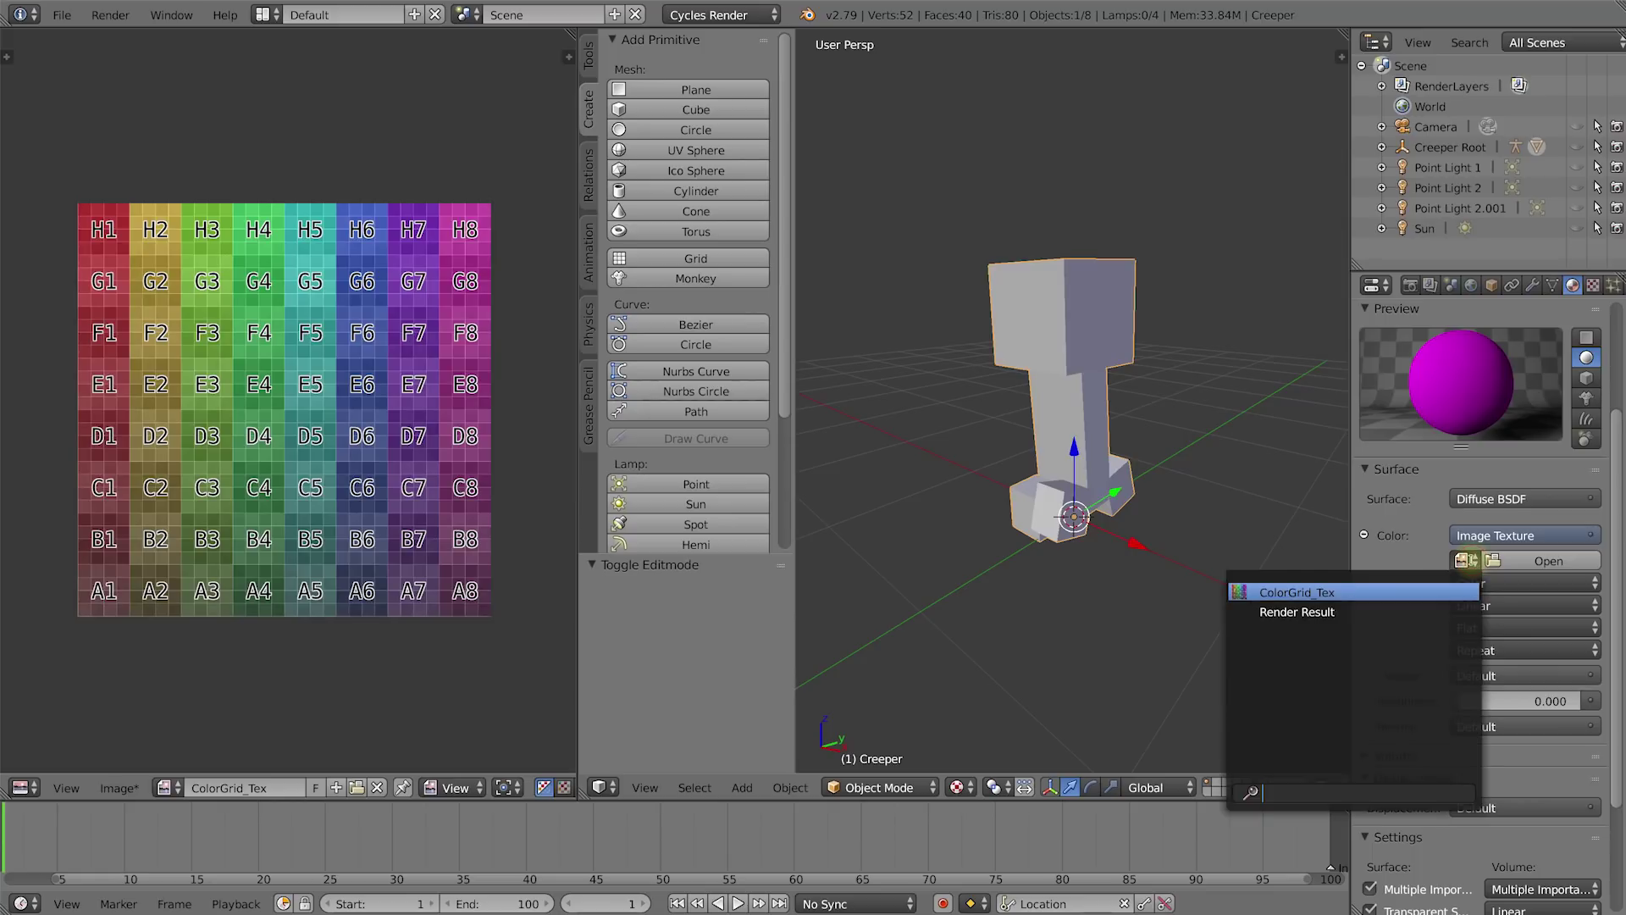
pyautogui.click(1308, 592)
pyautogui.moveTo(1096, 430); pyautogui.dragTo(1071, 359, button='middle')
pyautogui.scroll(2, 1104, 433)
# Return the creeper to Edit Mode and compare its textured faces with the UV layout.
pyautogui.press('Tab')
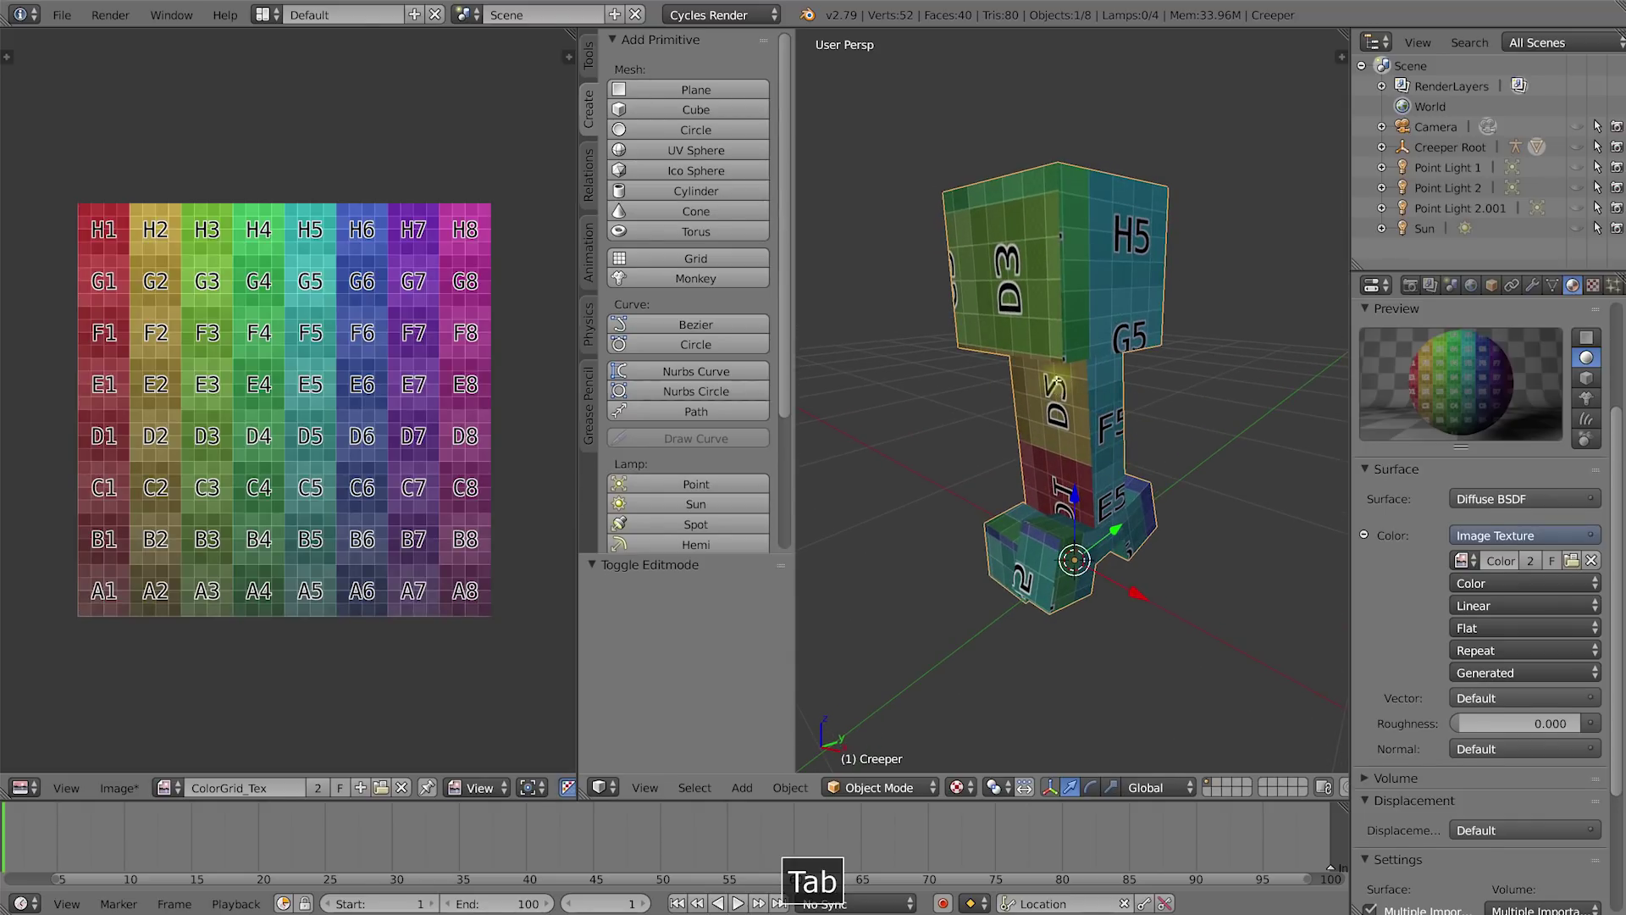
pyautogui.moveTo(1069, 385)
pyautogui.mouseDown(button='middle')
pyautogui.moveTo(1071, 426)
pyautogui.moveTo(1065, 373)
pyautogui.mouseUp(button='middle')
pyautogui.scroll(2, 333, 360)
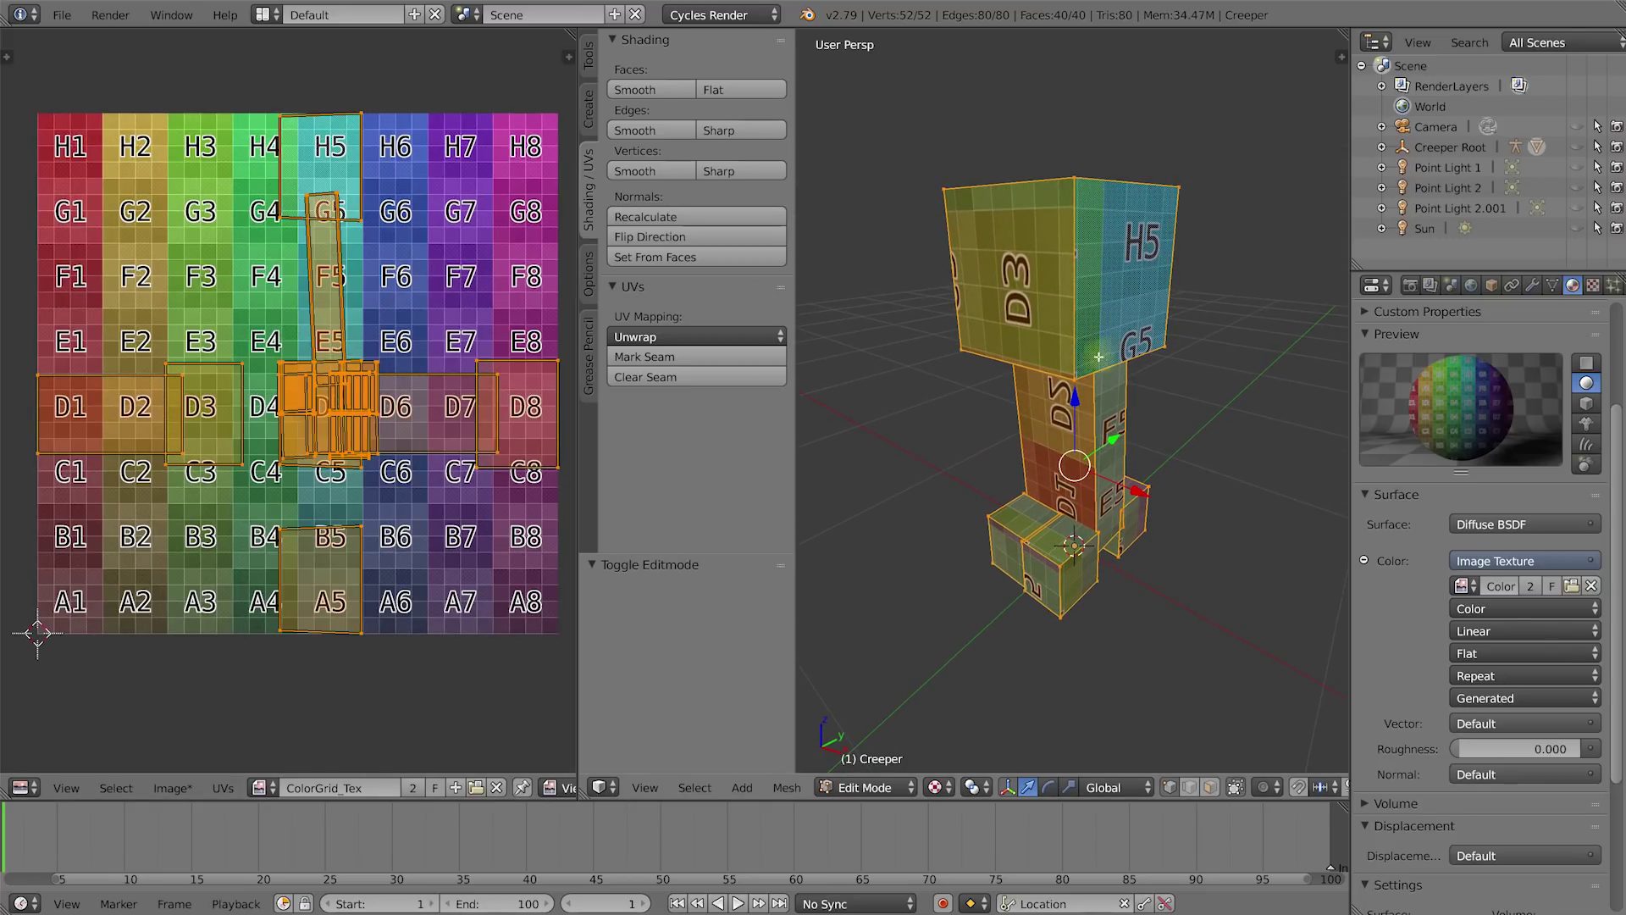
pyautogui.moveTo(356, 359); pyautogui.dragTo(353, 350, button='middle')
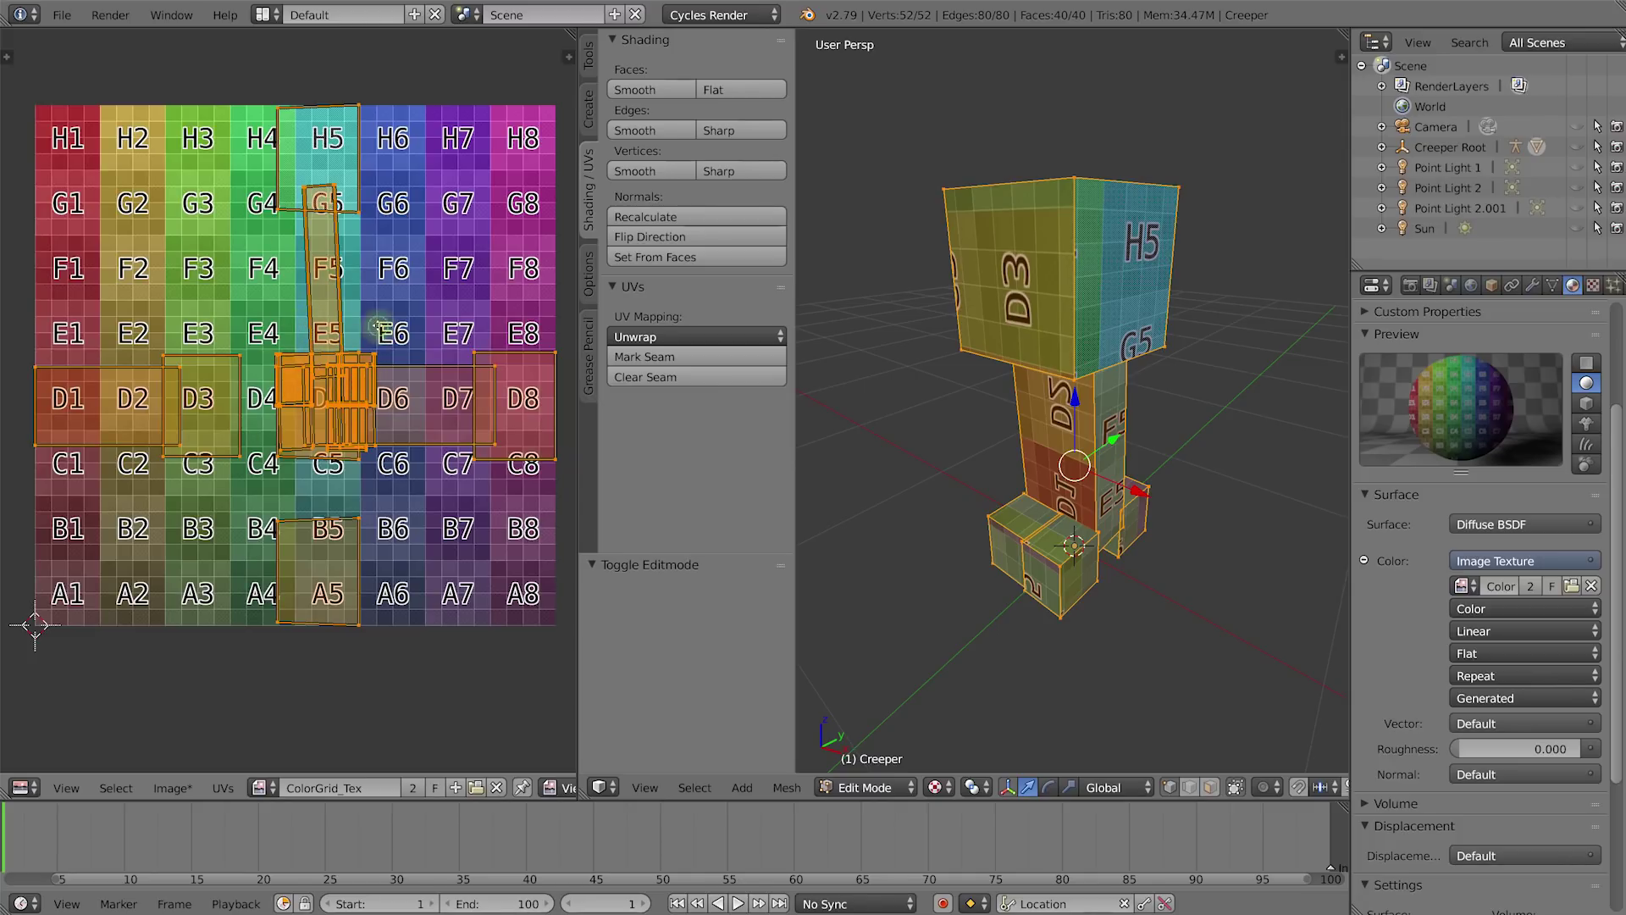
pyautogui.moveTo(378, 326); pyautogui.dragTo(385, 332, button='middle')
# Reselect the whole UV layout and move it by 0.023 in X and 0.002 in Y over the color grid.
pyautogui.press('a')
pyautogui.press('a')
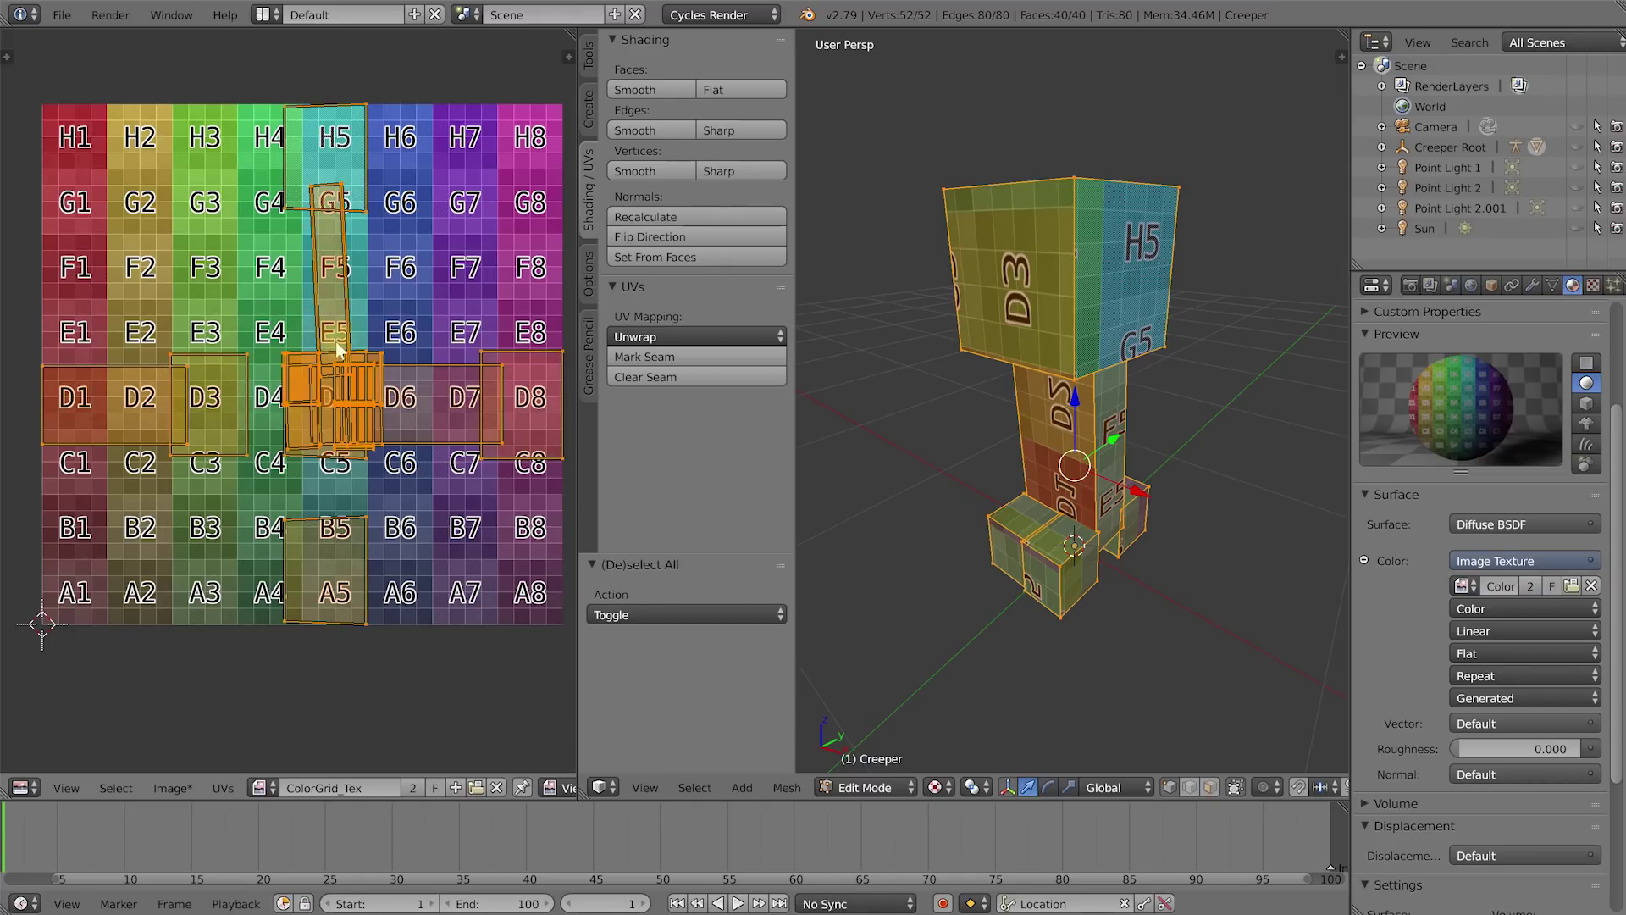
pyautogui.press('g')
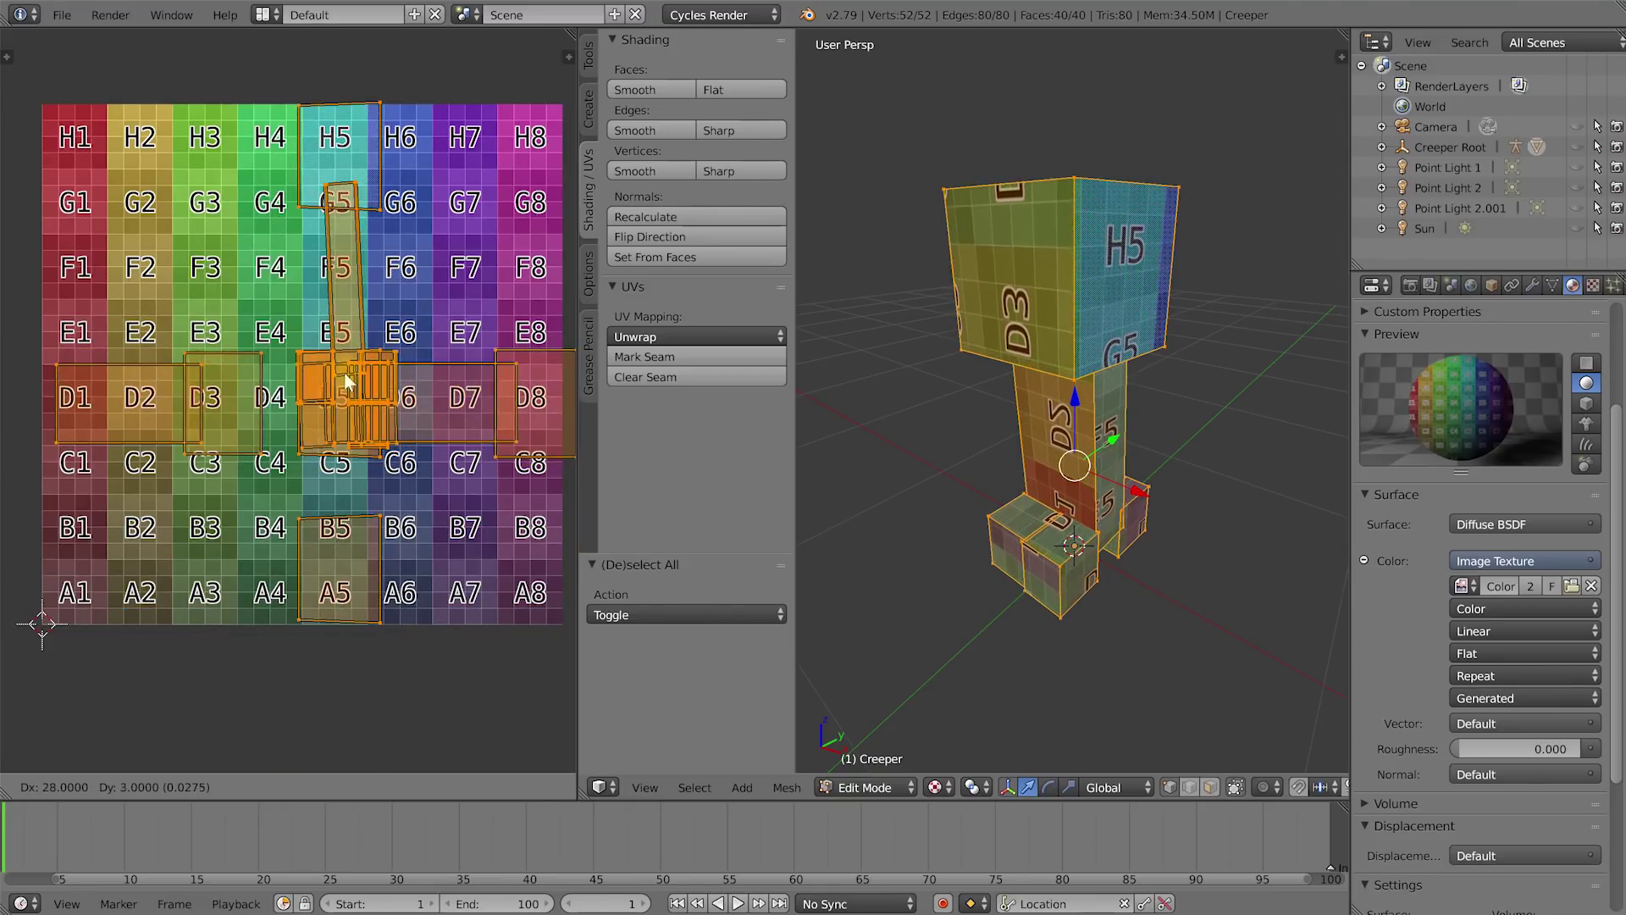
pyautogui.click(344, 375)
pyautogui.moveTo(401, 370); pyautogui.dragTo(390, 373, button='middle')
pyautogui.moveTo(1016, 379)
pyautogui.mouseDown(button='middle')
pyautogui.moveTo(1004, 421)
pyautogui.moveTo(1116, 359)
pyautogui.moveTo(1079, 298)
pyautogui.moveTo(1024, 367)
pyautogui.mouseUp(button='middle')
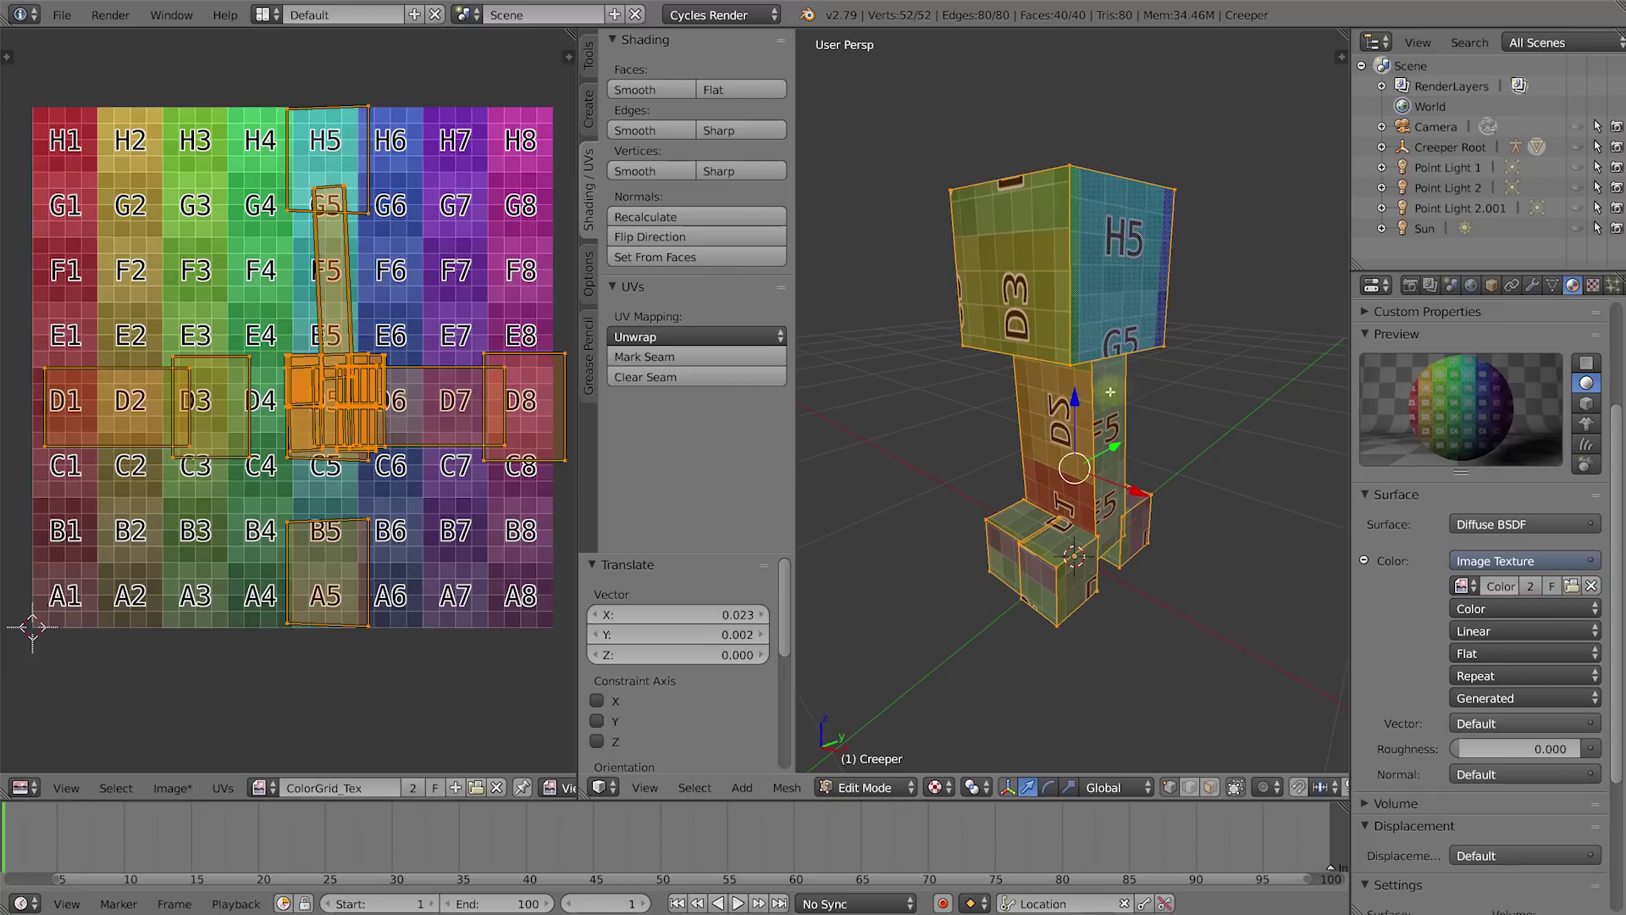
# Reselect the entire creeper mesh and unwrap it with Sphere Projection, trying a smaller scale for the UV layout.
pyautogui.press('a')
pyautogui.moveTo(1049, 387); pyautogui.dragTo(1087, 377, button='middle')
pyautogui.press('a')
pyautogui.moveTo(1093, 529); pyautogui.dragTo(1099, 508, button='middle')
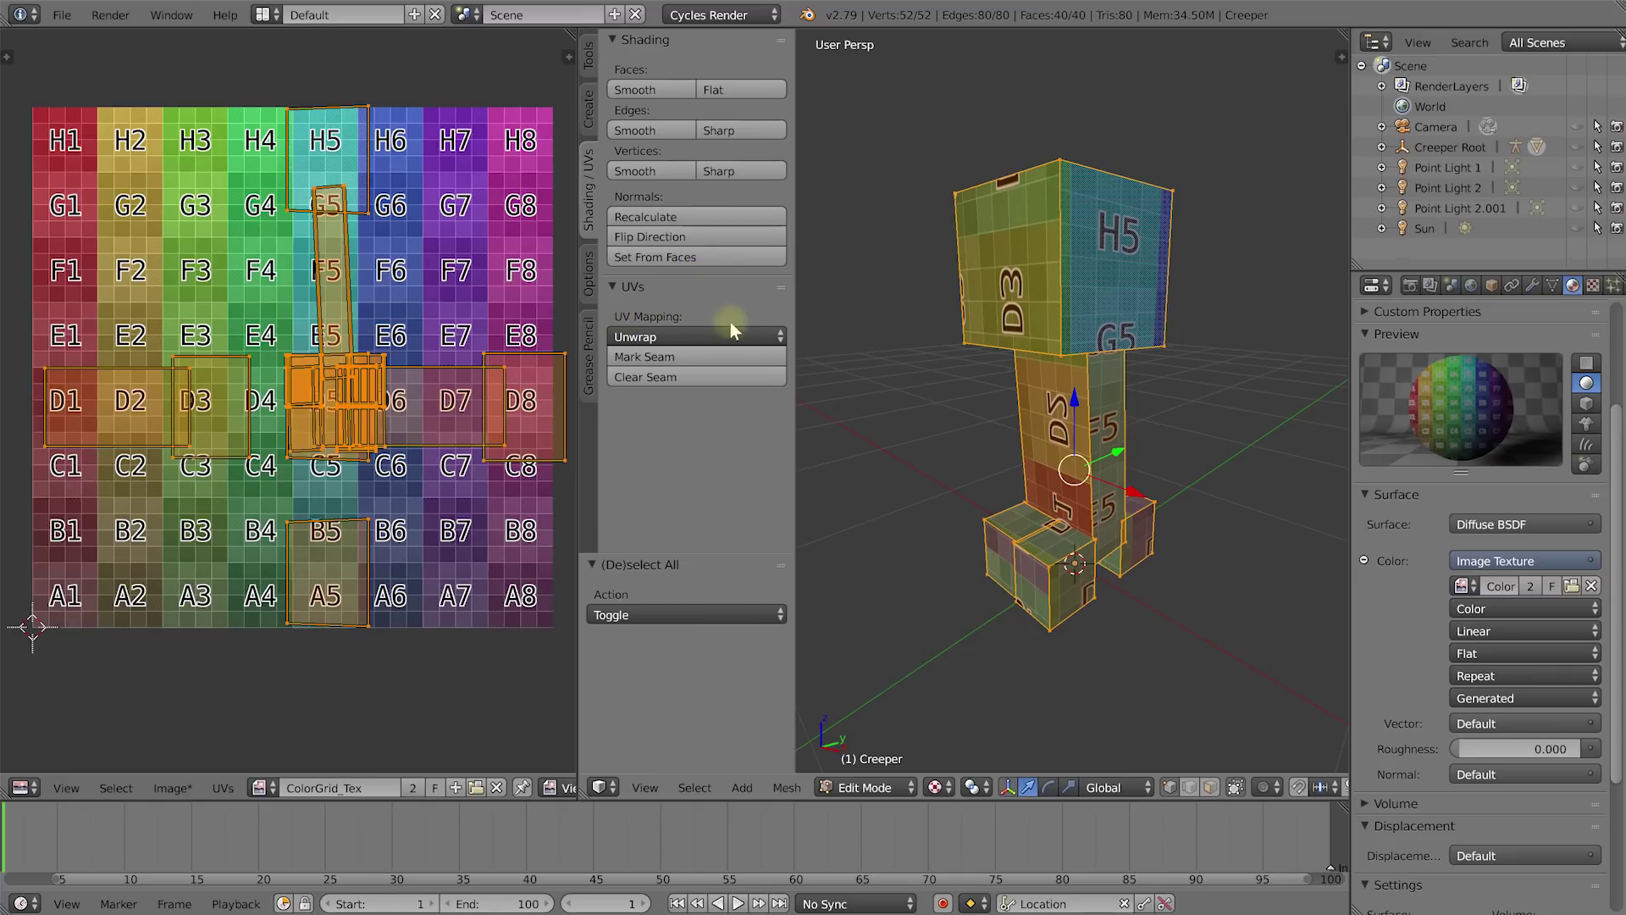
pyautogui.click(773, 339)
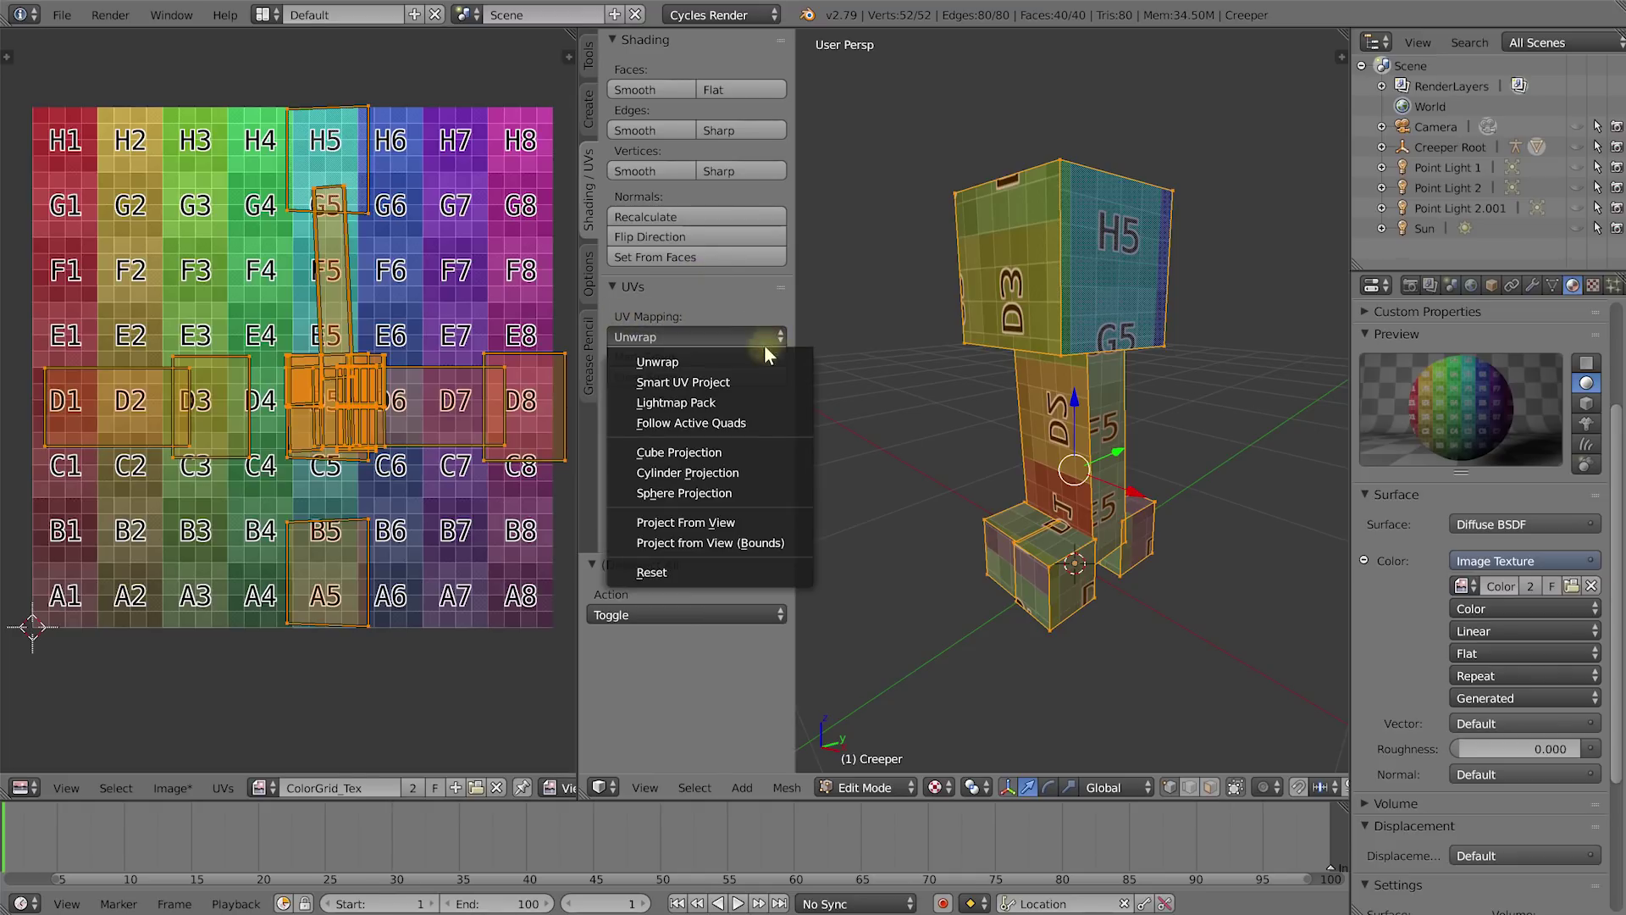
pyautogui.click(757, 495)
pyautogui.moveTo(423, 284); pyautogui.dragTo(418, 318, button='middle')
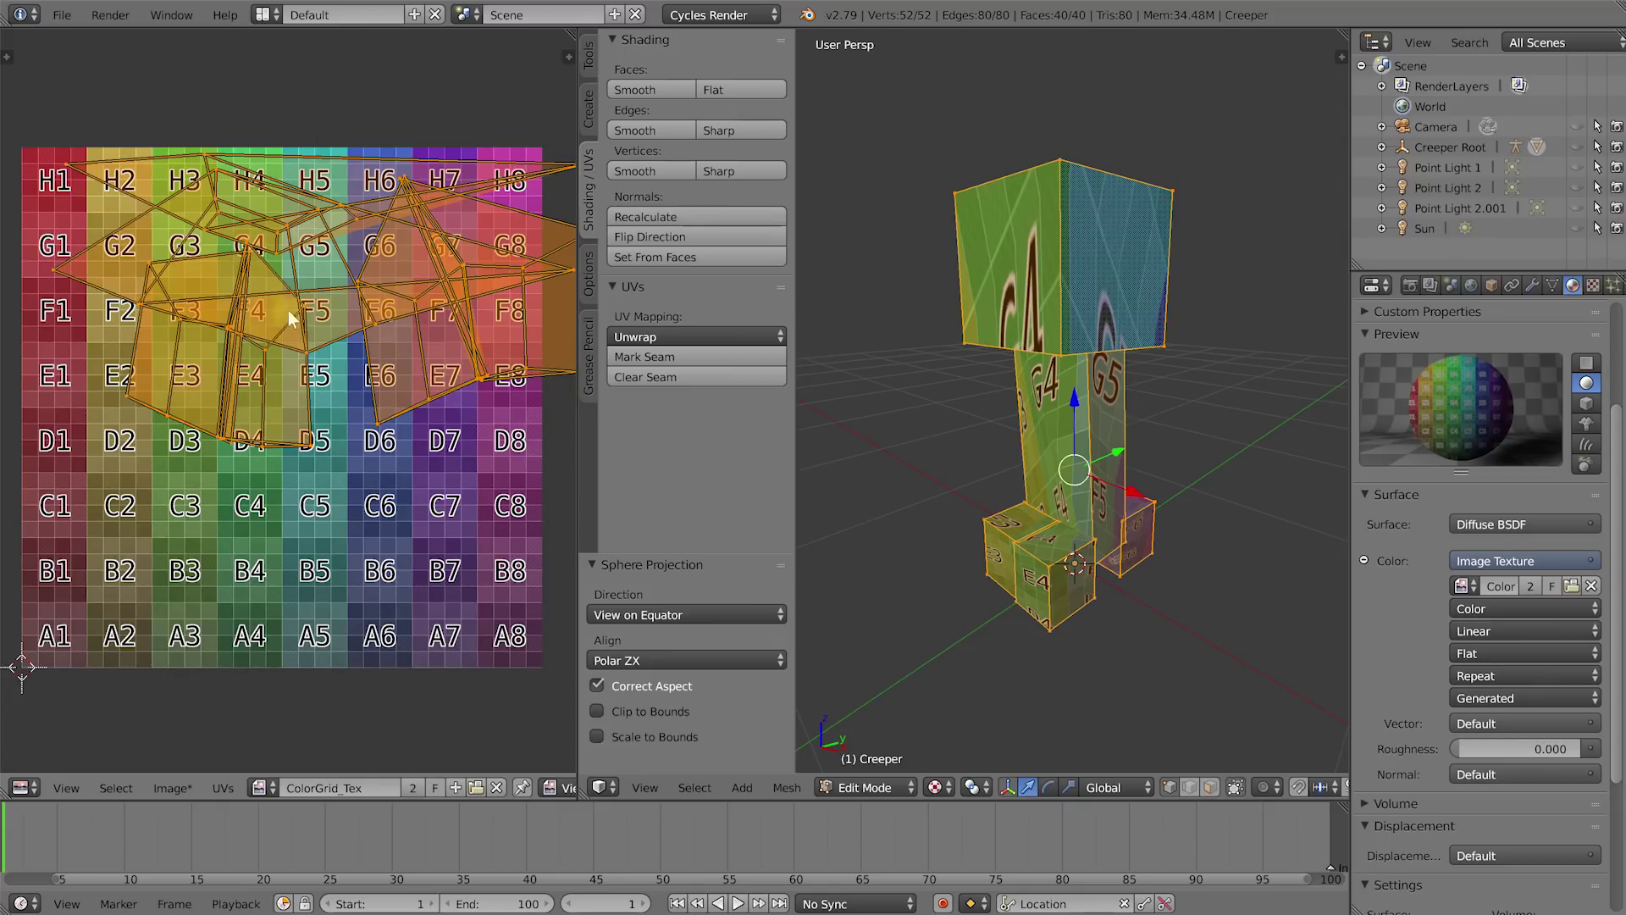
pyautogui.press('s')
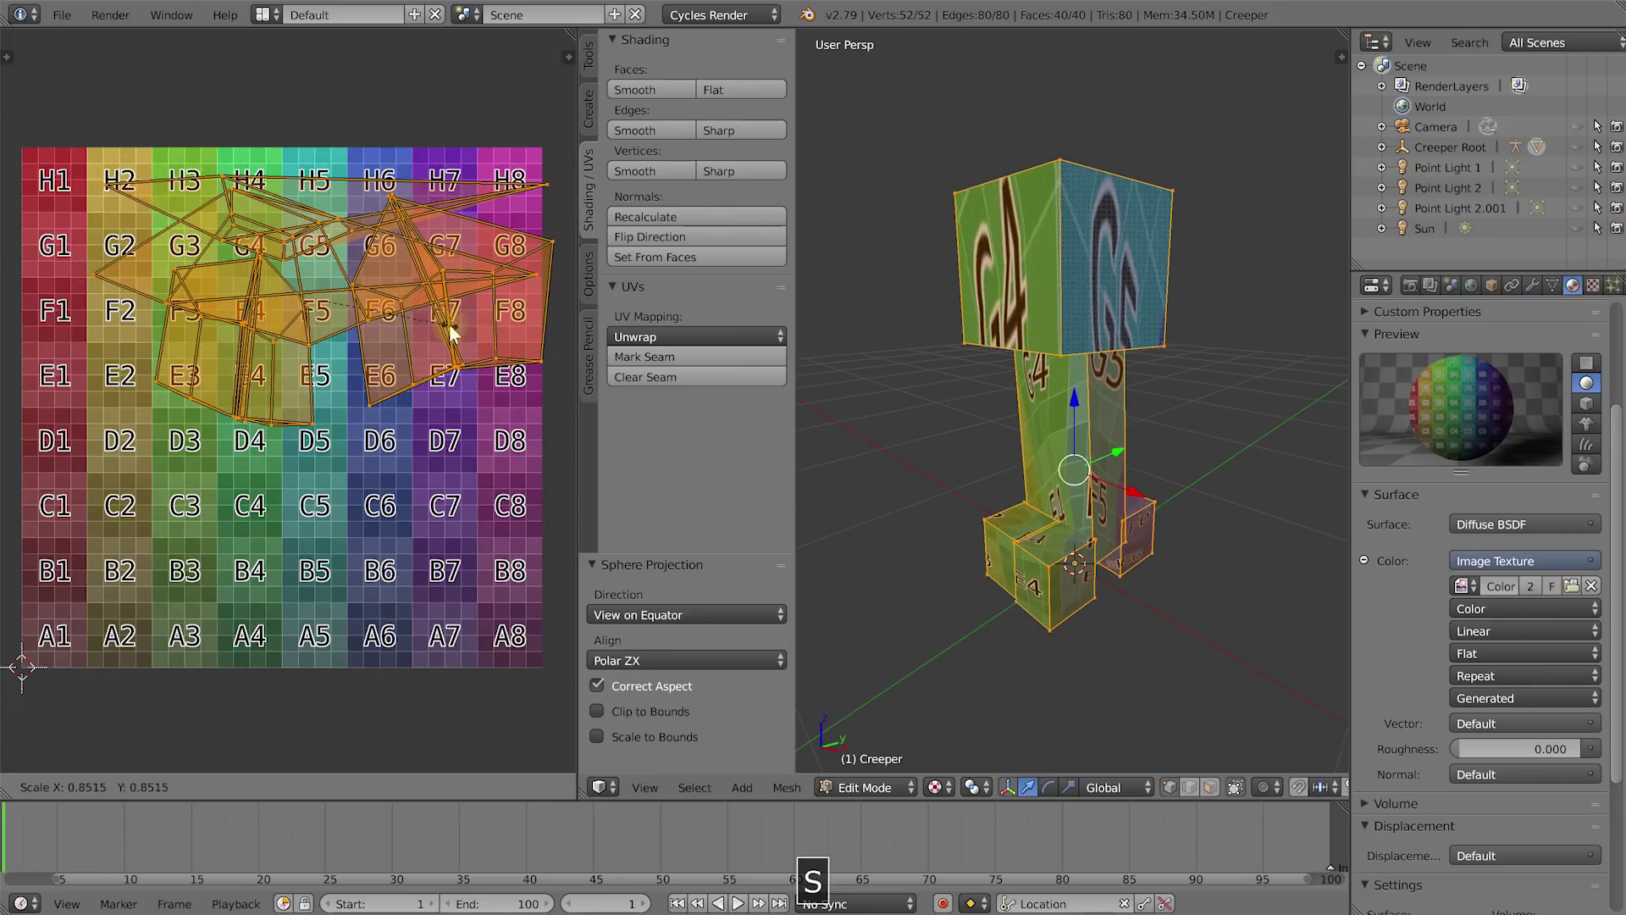
pyautogui.click(618, 330)
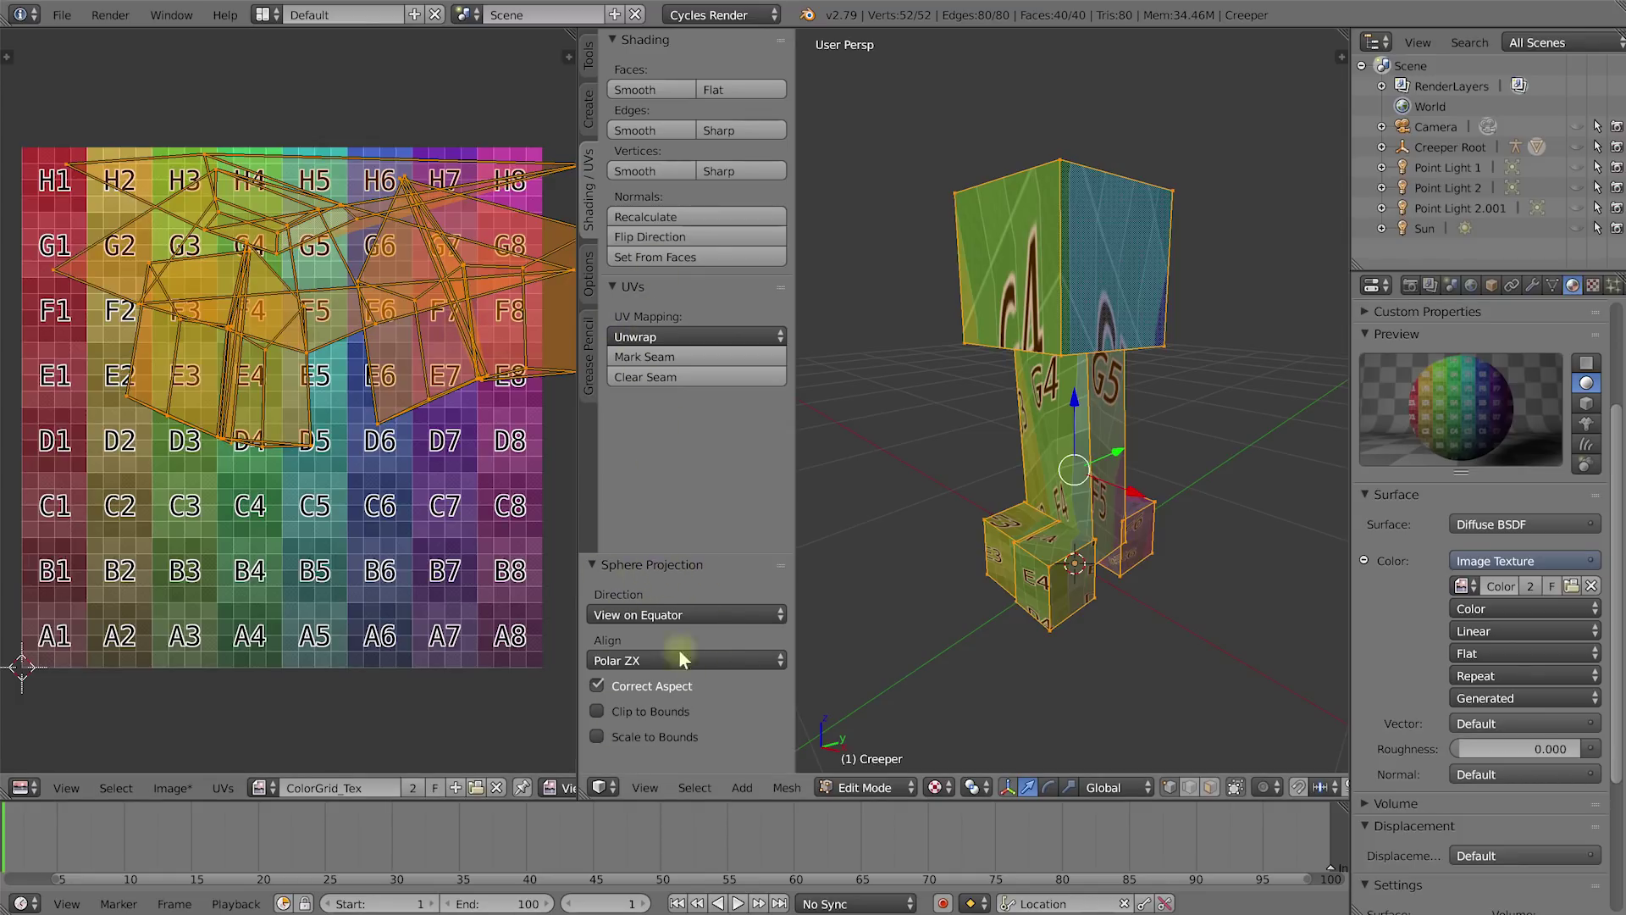
# Scale the sphere-projected UVs to the image bounds and check the texture on the creeper's faces.
pyautogui.click(596, 736)
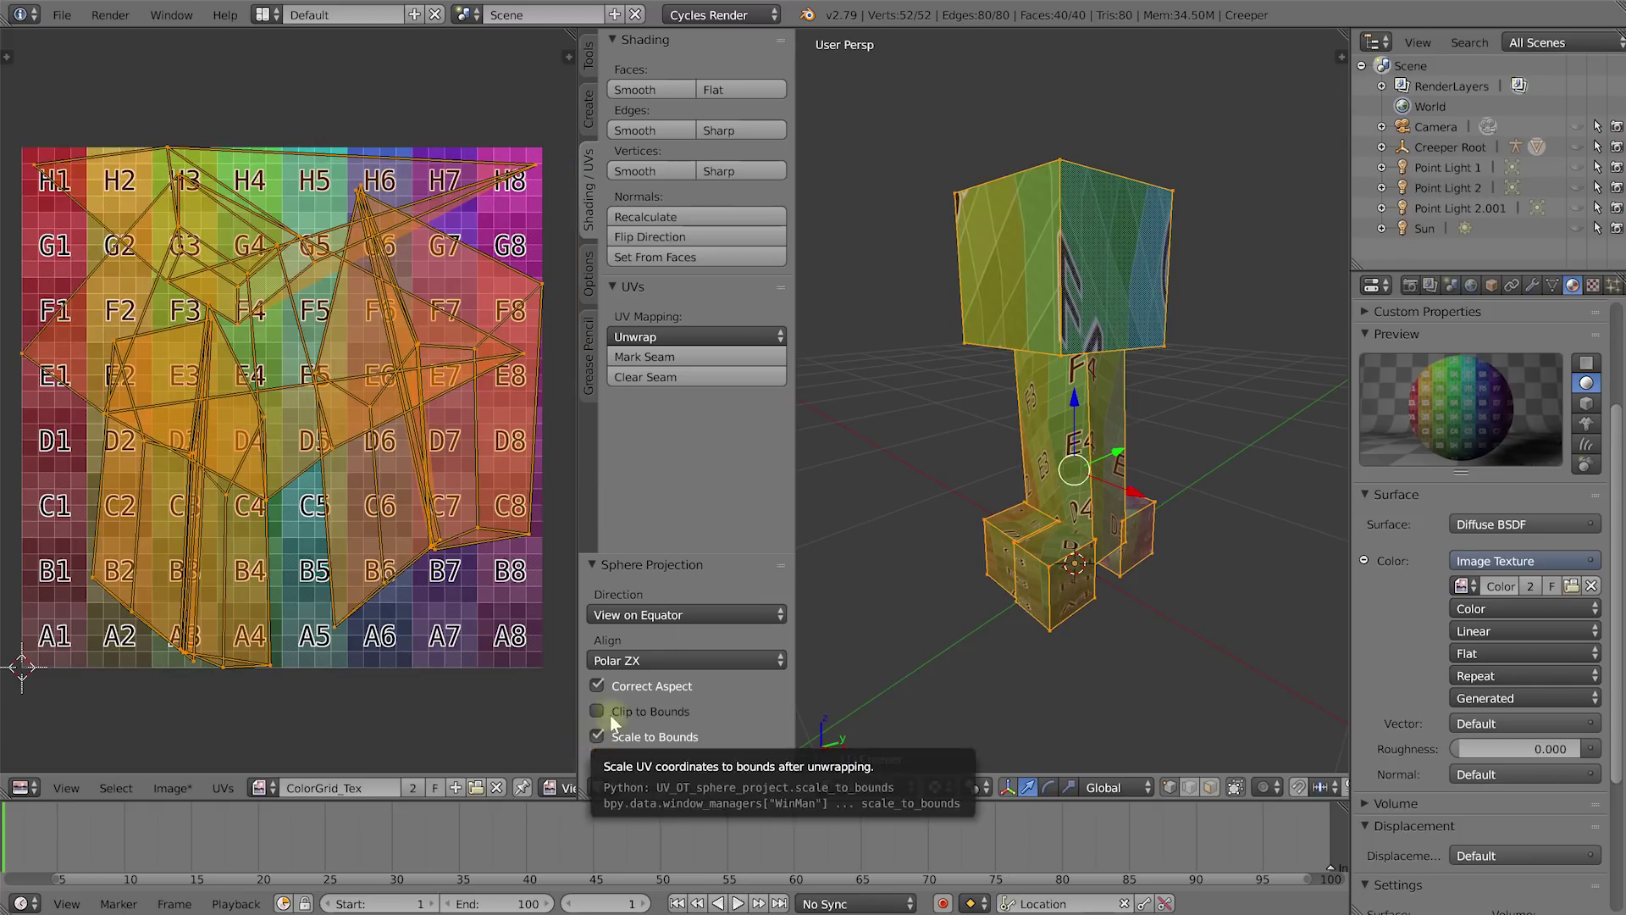
pyautogui.moveTo(915, 501); pyautogui.dragTo(893, 464, button='middle')
pyautogui.moveTo(358, 386); pyautogui.dragTo(364, 368, button='middle')
pyautogui.moveTo(1025, 328)
pyautogui.mouseDown(button='middle')
pyautogui.moveTo(1029, 363)
pyautogui.moveTo(996, 386)
pyautogui.moveTo(1059, 372)
pyautogui.moveTo(991, 377)
pyautogui.moveTo(1041, 316)
pyautogui.moveTo(1101, 315)
pyautogui.moveTo(1093, 343)
pyautogui.moveTo(1054, 340)
pyautogui.moveTo(1019, 374)
pyautogui.moveTo(1018, 300)
pyautogui.mouseUp(button='middle')
pyautogui.moveTo(1029, 369); pyautogui.dragTo(1011, 435, button='middle')
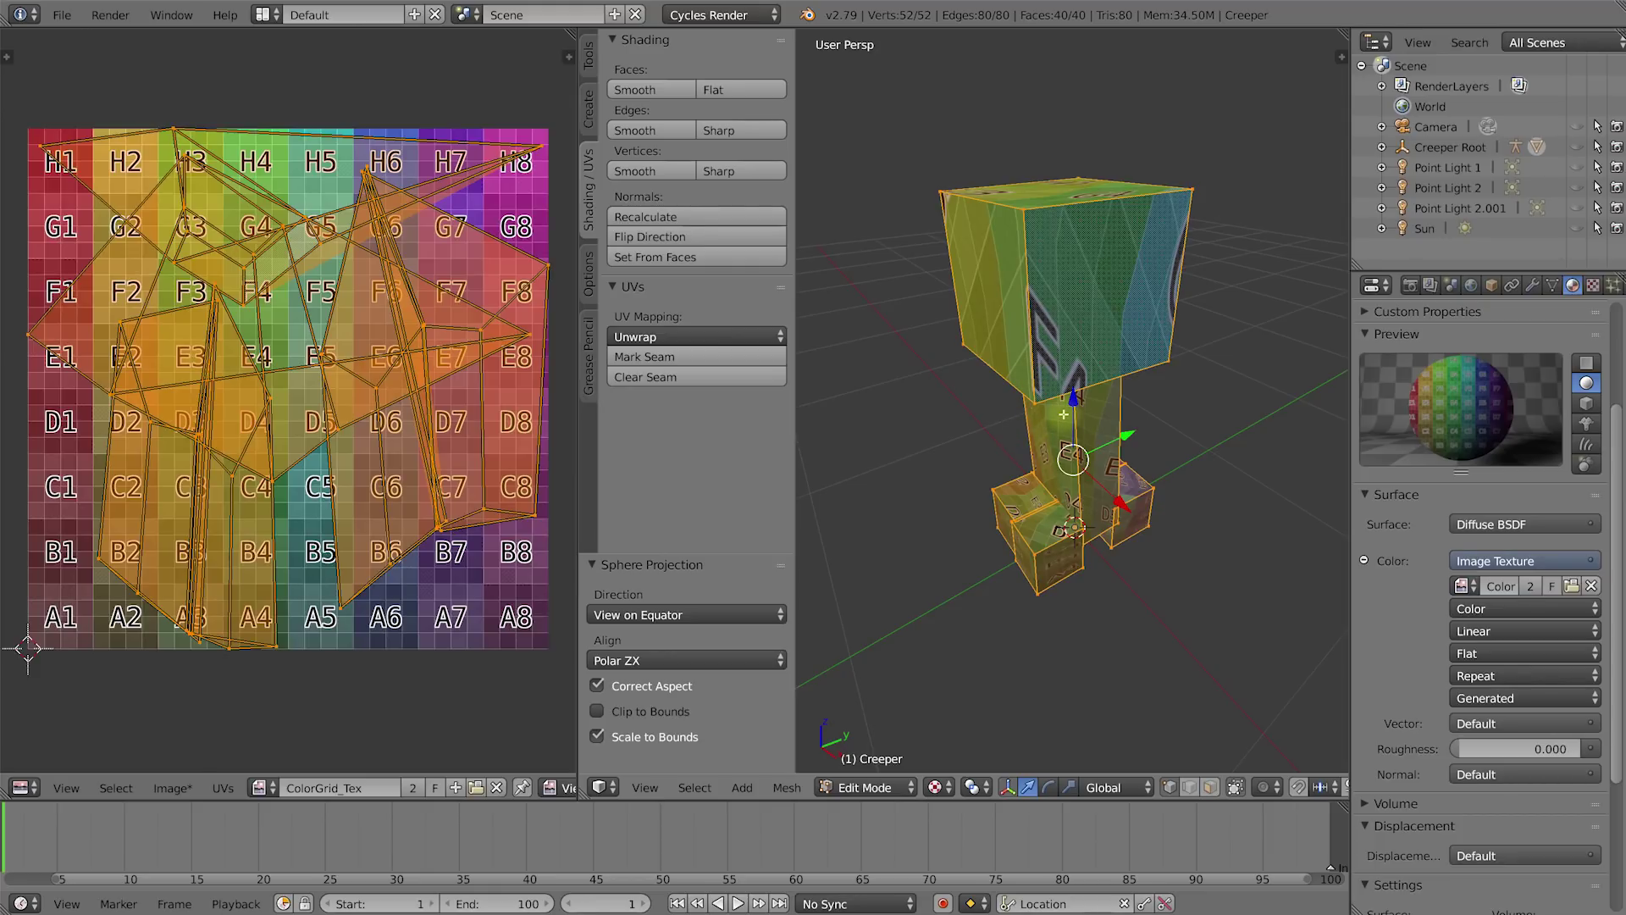
pyautogui.moveTo(1063, 415); pyautogui.dragTo(1006, 401, button='middle')
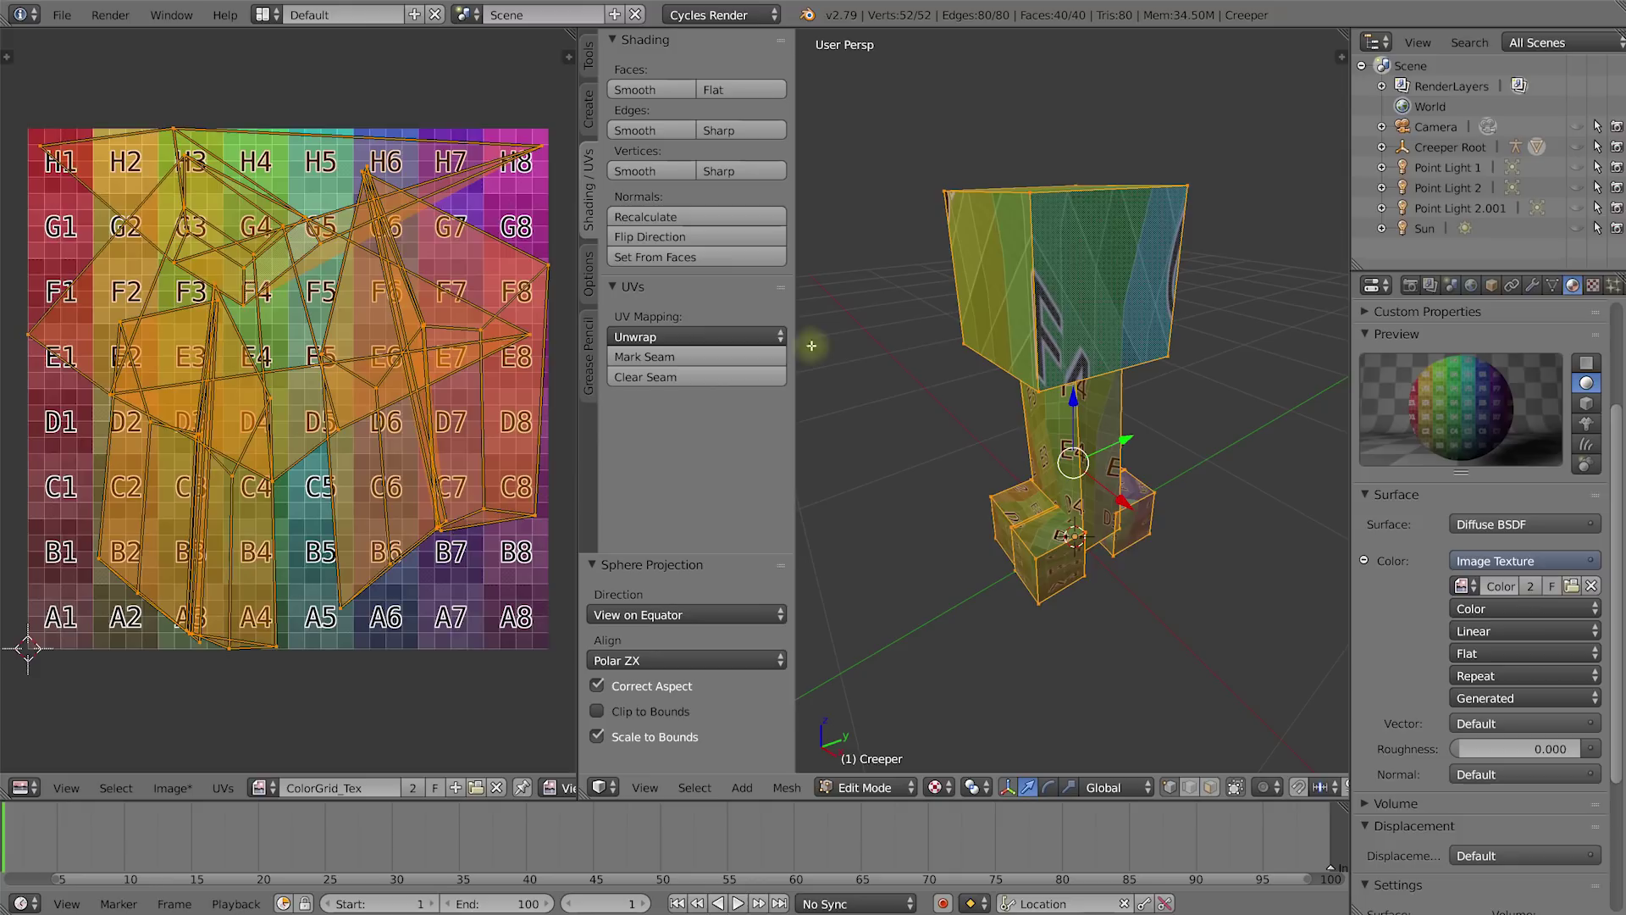
# Apply the standard Unwrap to the whole creeper mesh and inspect its texture against the UV layout.
pyautogui.click(777, 337)
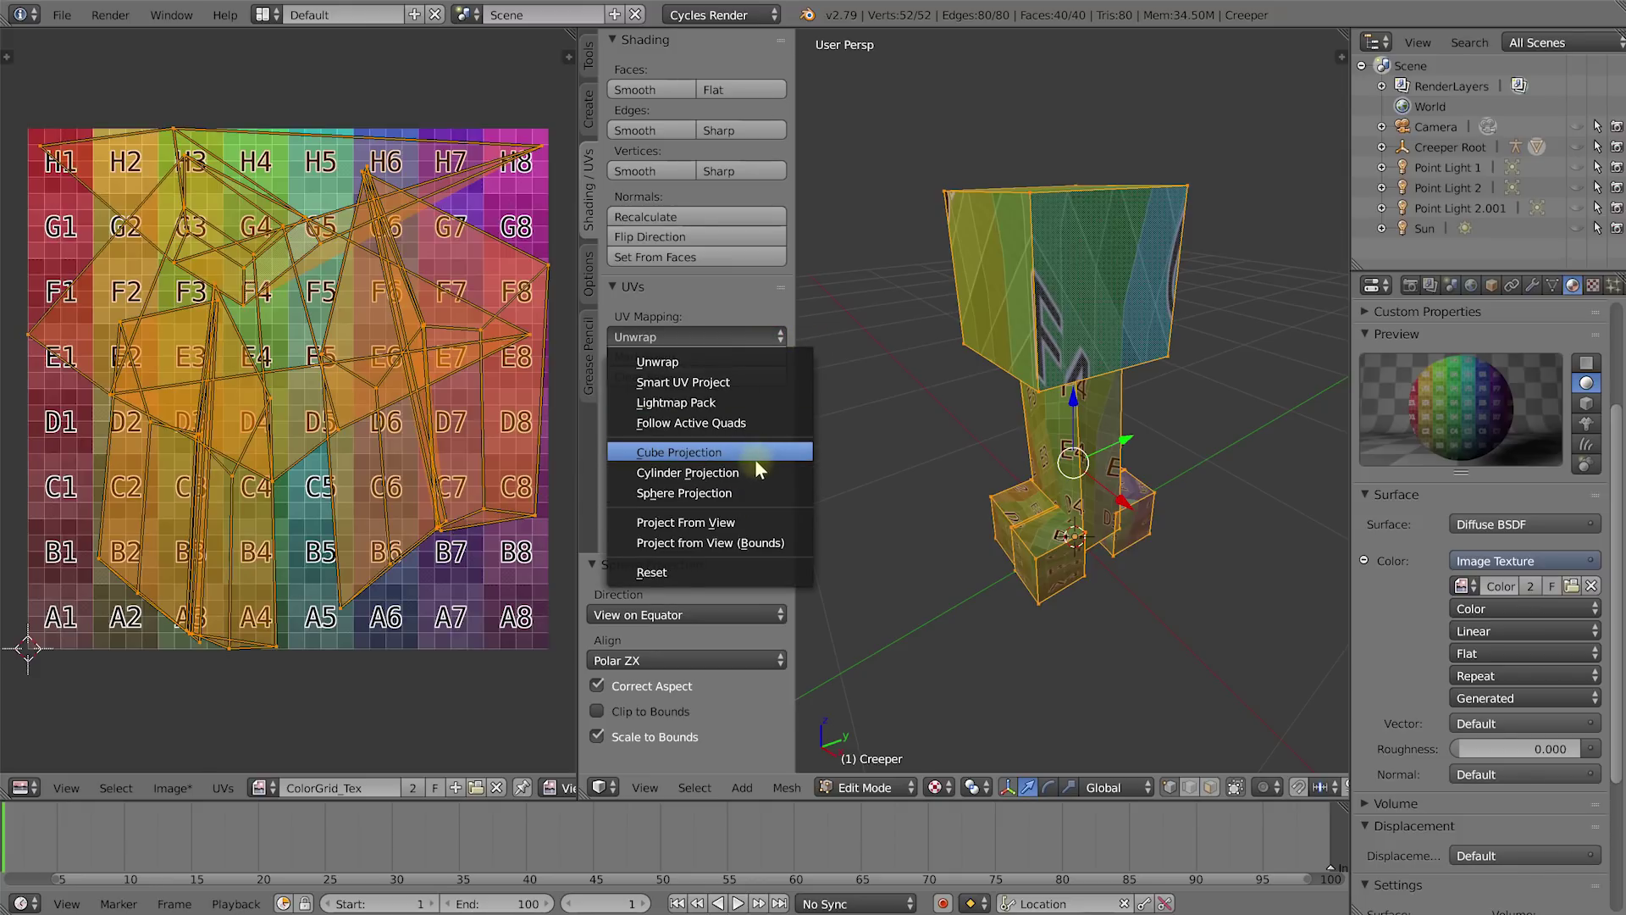
pyautogui.click(686, 365)
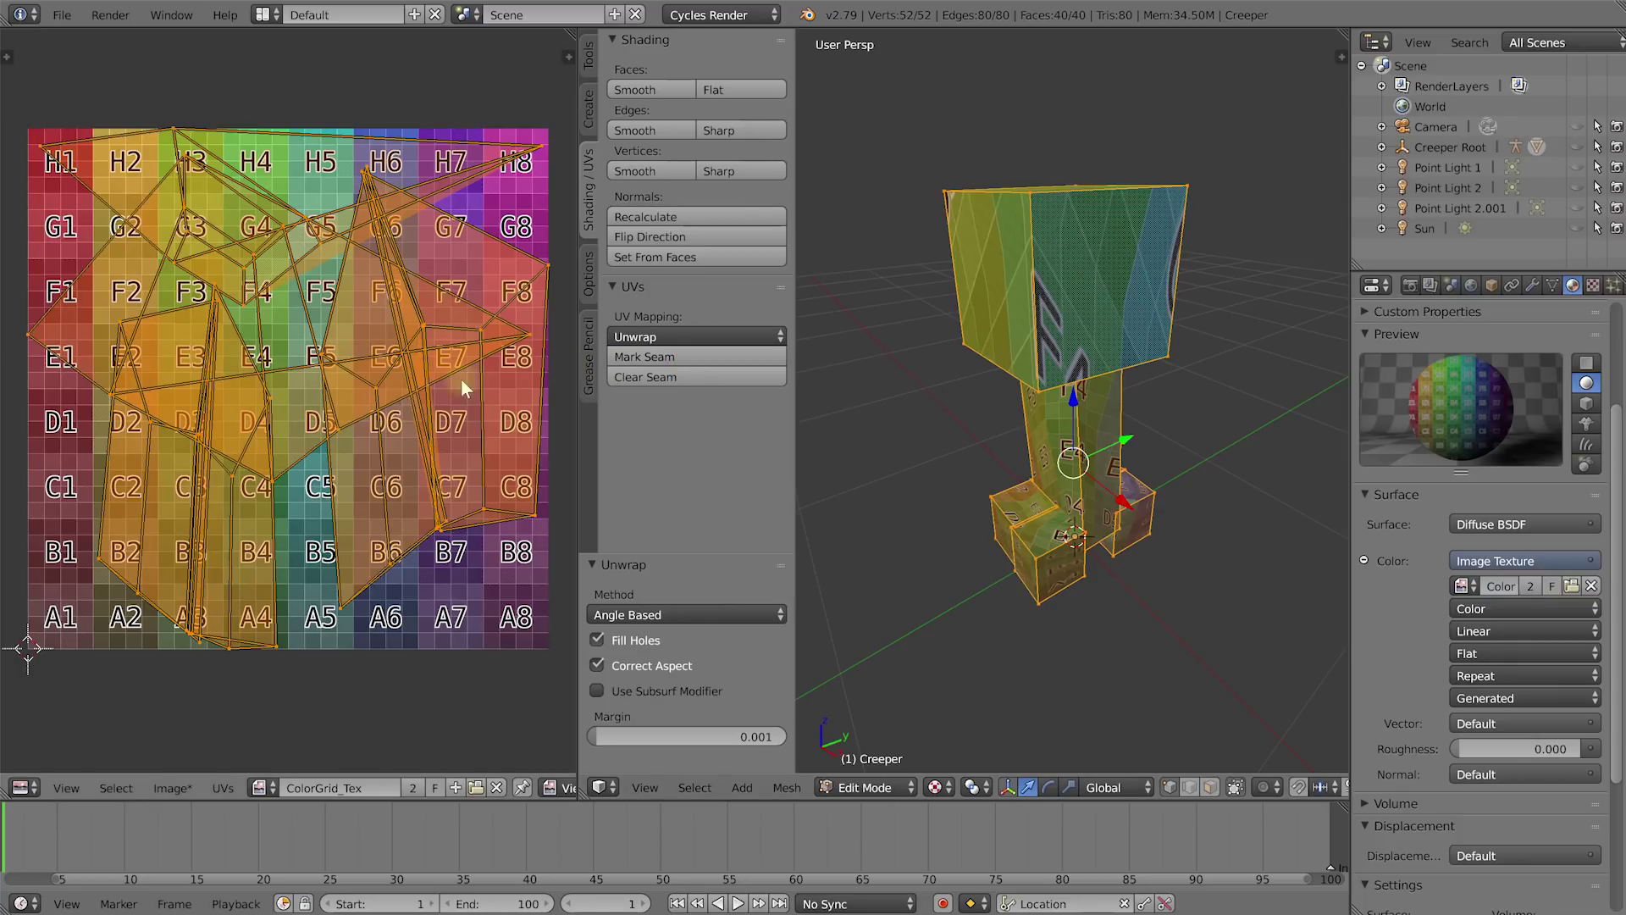
pyautogui.moveTo(433, 390)
pyautogui.mouseDown(button='middle')
pyautogui.moveTo(413, 404)
pyautogui.moveTo(431, 395)
pyautogui.mouseUp(button='middle')
pyautogui.moveTo(991, 419); pyautogui.dragTo(984, 416, button='middle')
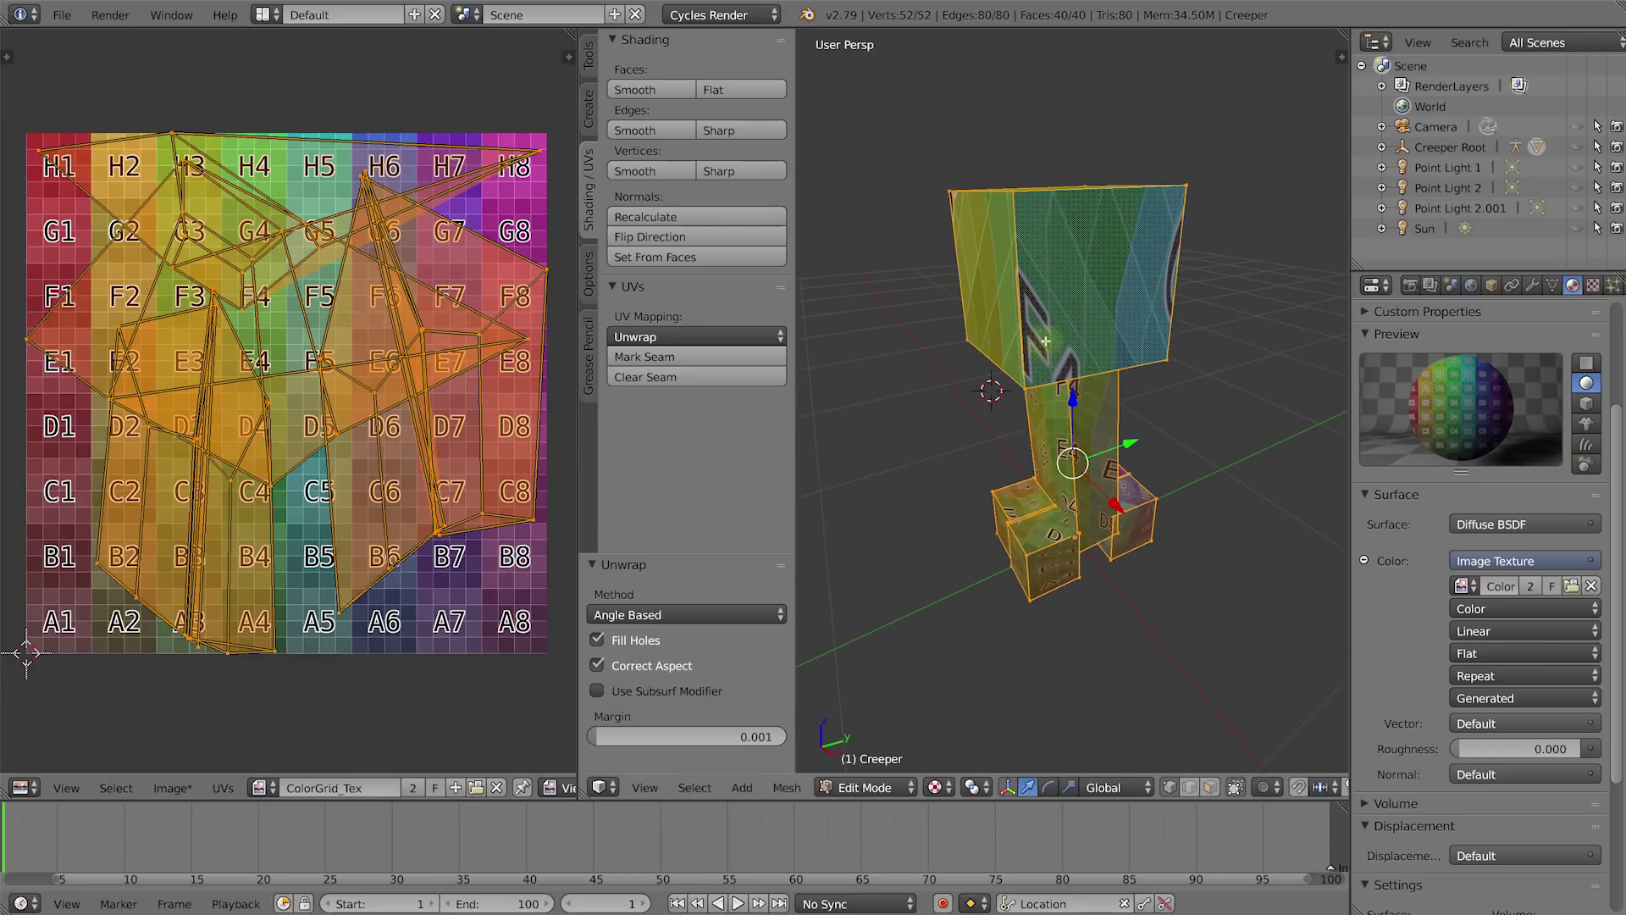
pyautogui.moveTo(945, 353); pyautogui.dragTo(971, 396, button='middle')
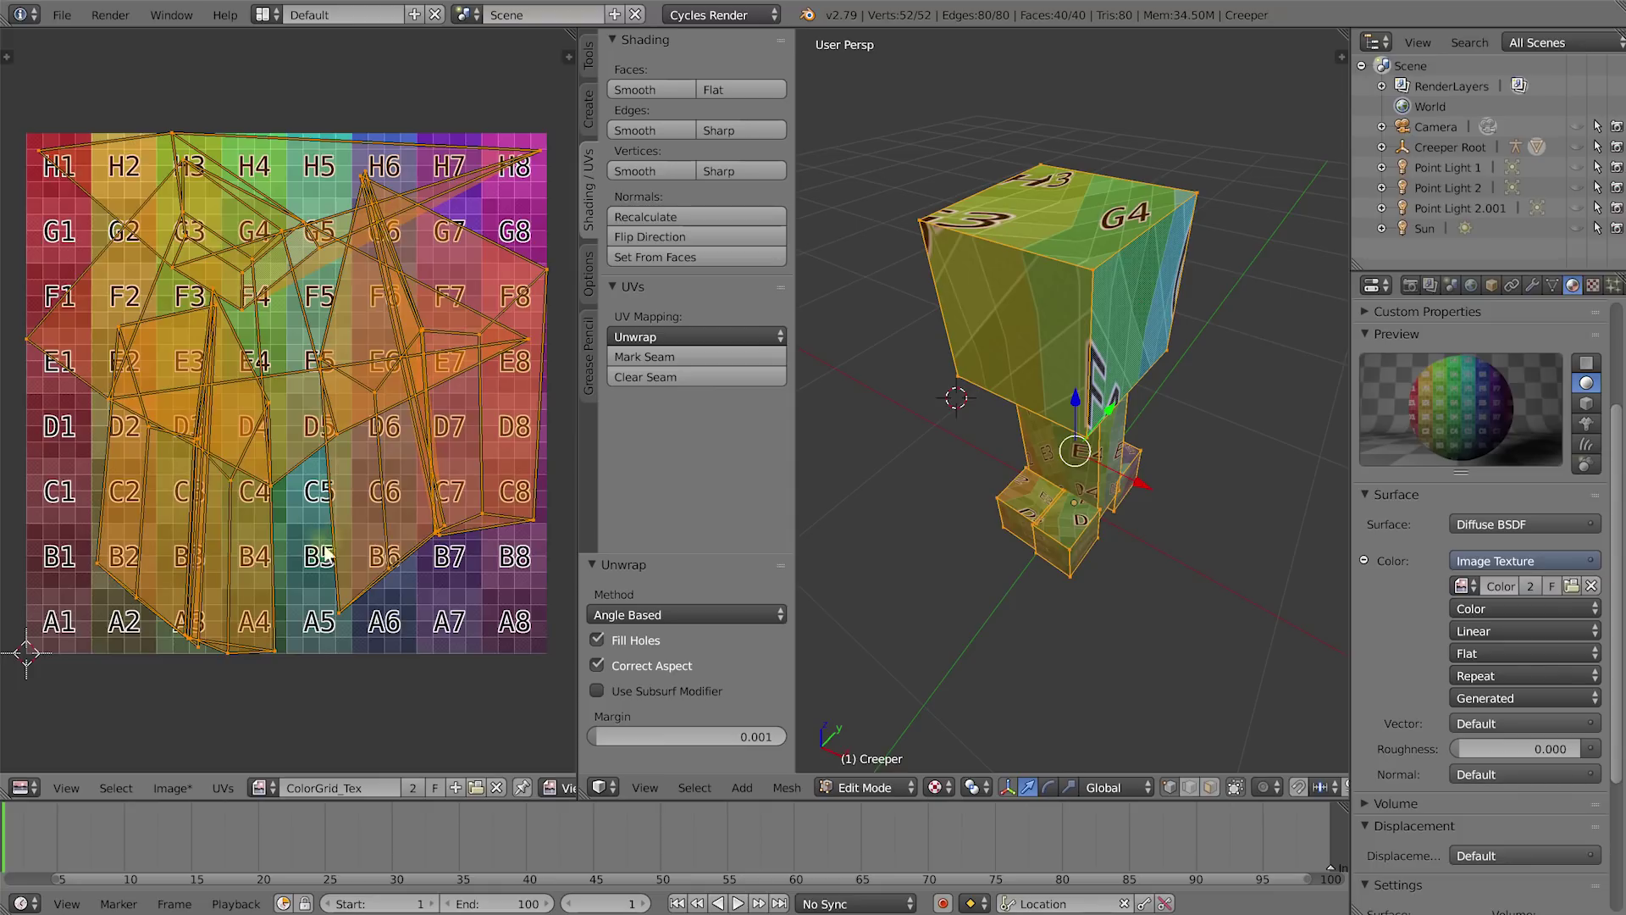
pyautogui.moveTo(886, 393); pyautogui.dragTo(1088, 410, button='middle')
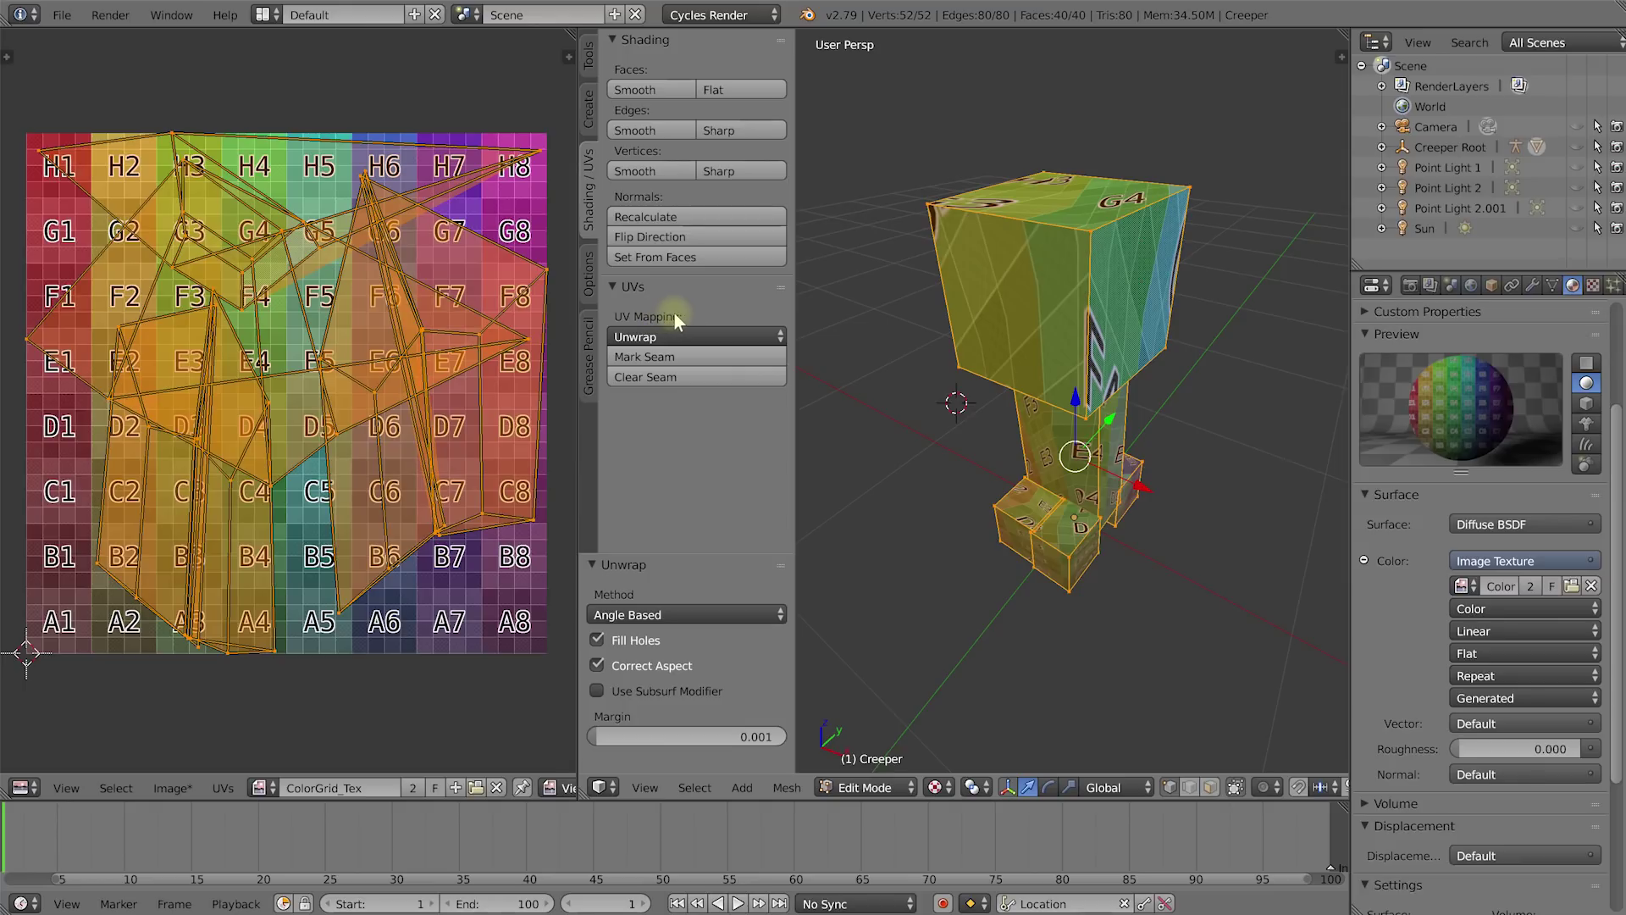
pyautogui.click(752, 332)
pyautogui.click(758, 332)
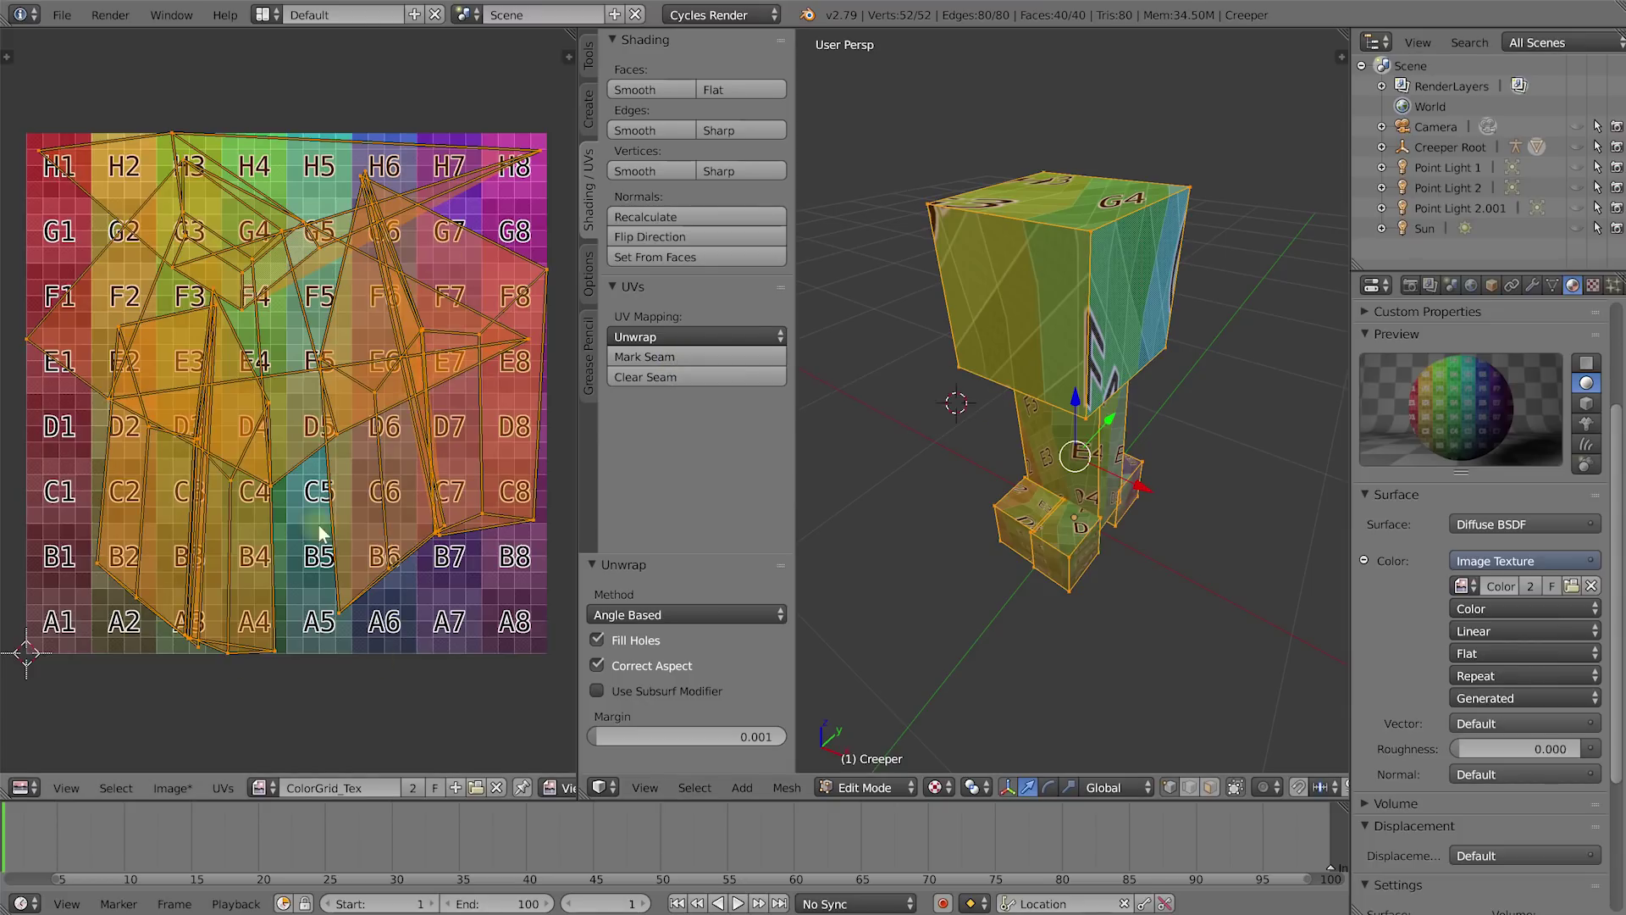
pyautogui.moveTo(978, 500); pyautogui.dragTo(969, 480, button='middle')
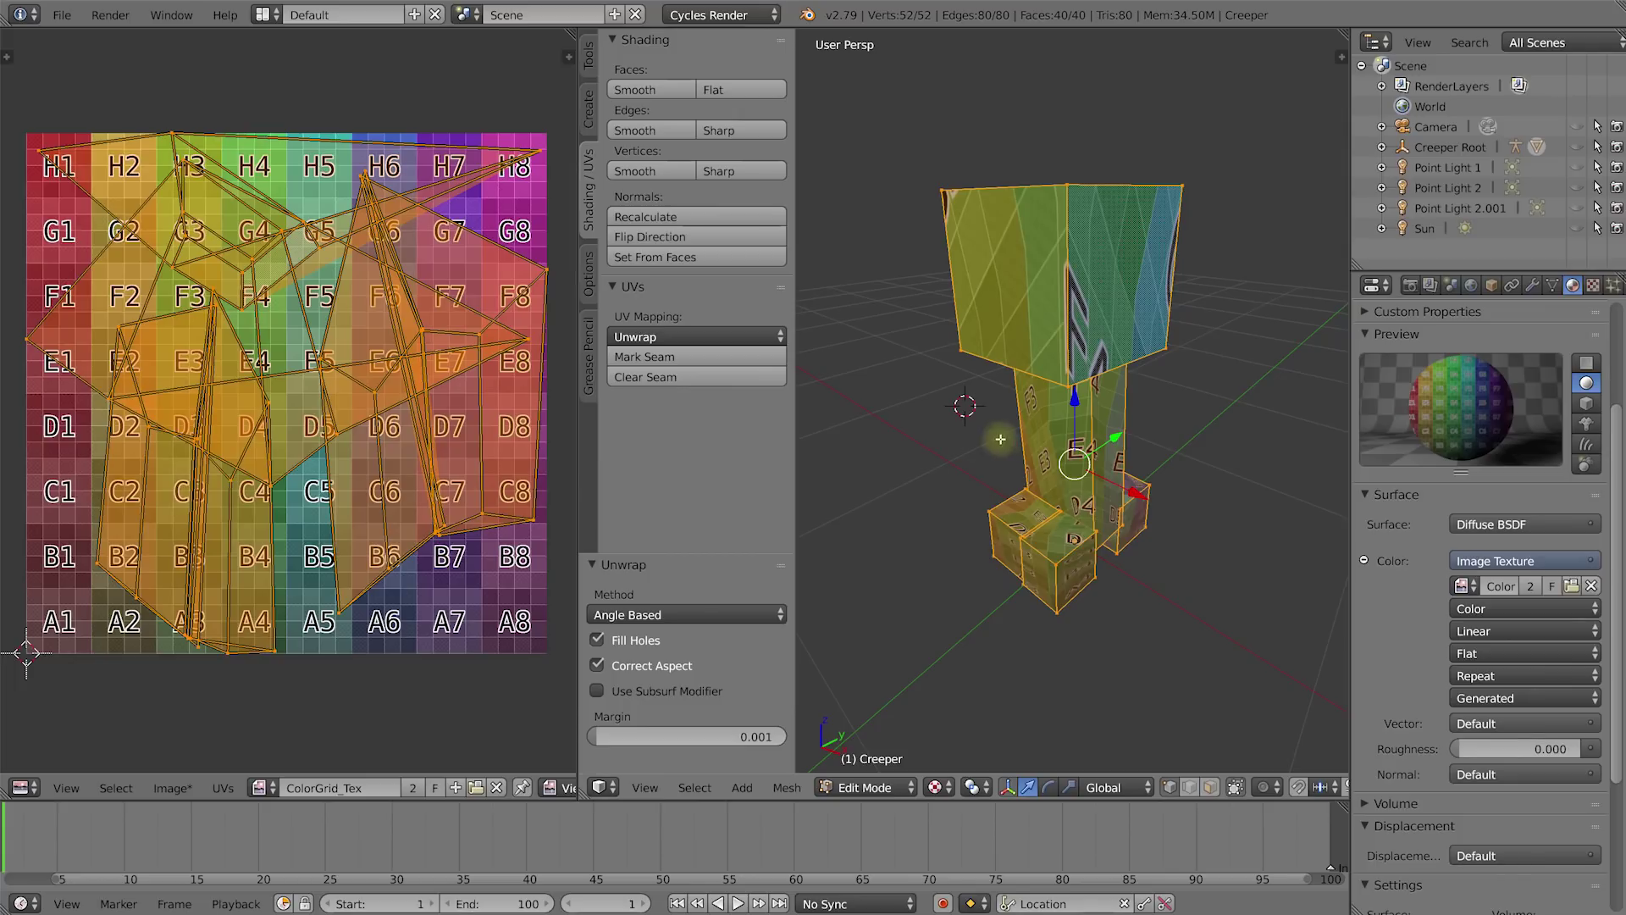
# Deselect the mesh, switch to edge selection and select one vertical outer edge of the creeper's head.
pyautogui.press('a')
pyautogui.moveTo(1115, 424); pyautogui.dragTo(1001, 423, button='middle')
pyautogui.hotkey('ctrl', 'Tab')
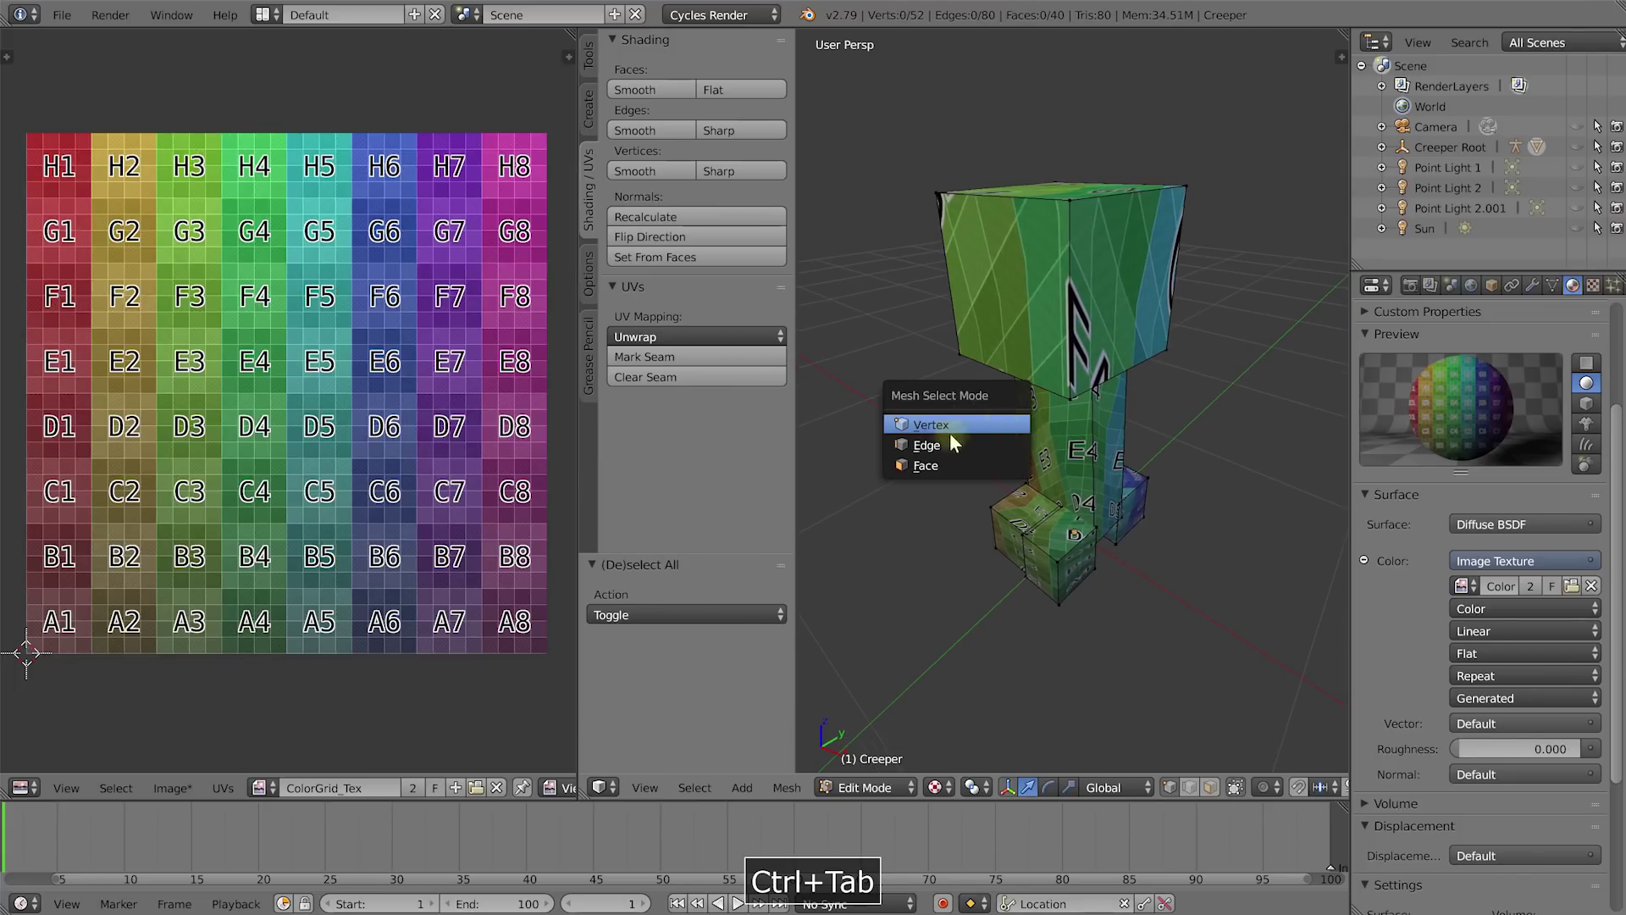
pyautogui.click(936, 441)
pyautogui.moveTo(1024, 460); pyautogui.dragTo(999, 407, button='middle')
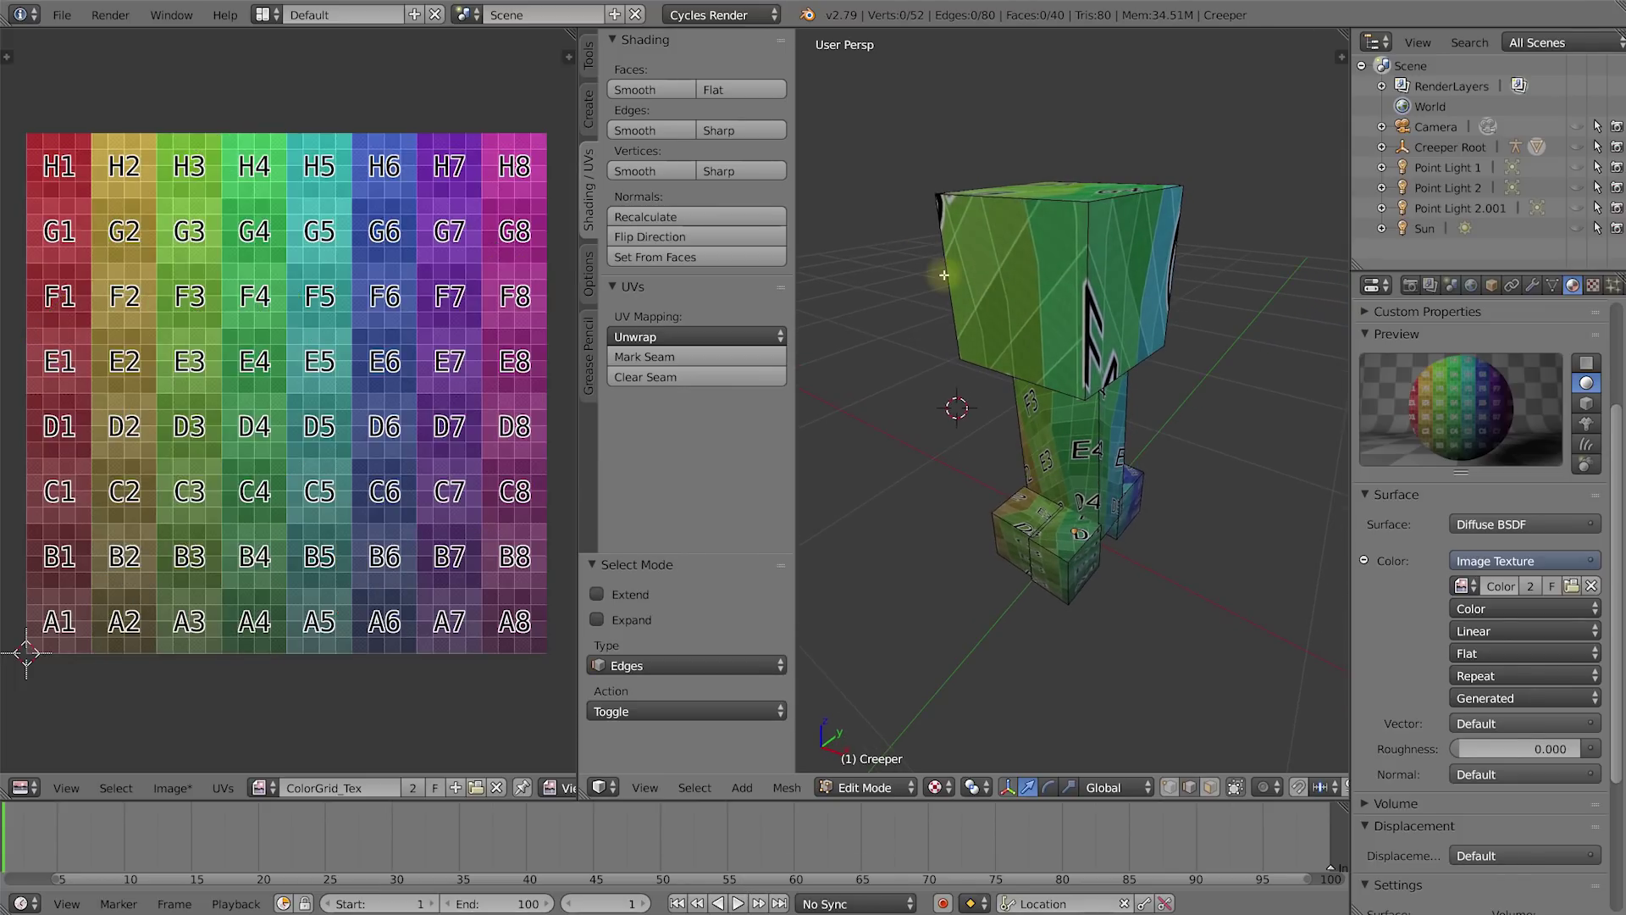
pyautogui.moveTo(939, 298); pyautogui.dragTo(967, 294, button='middle')
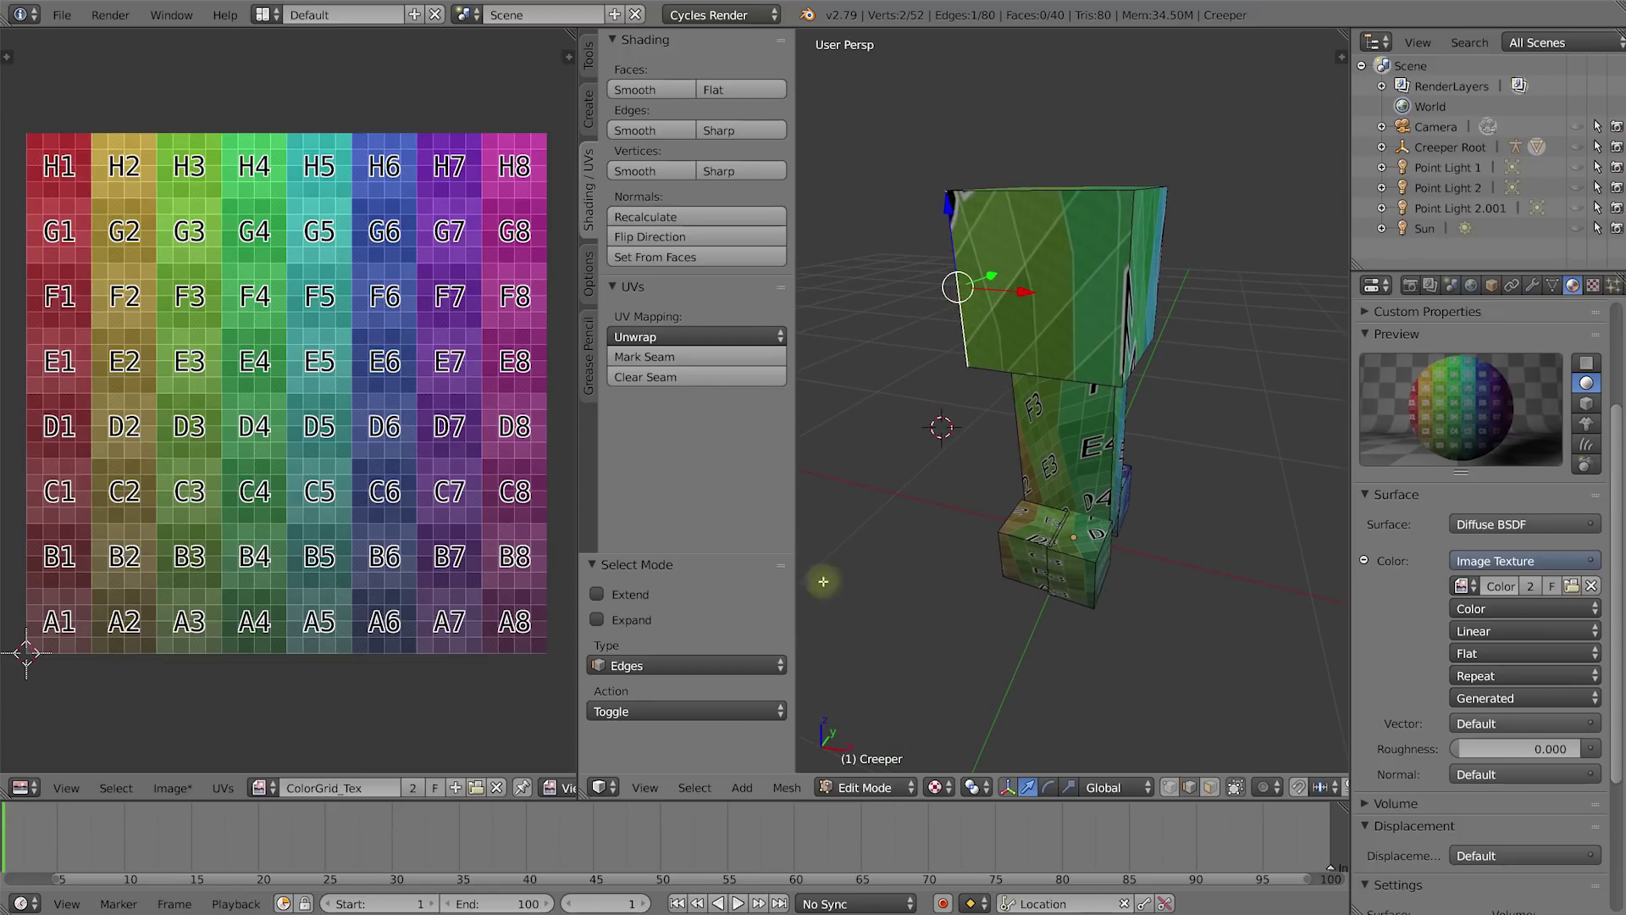
# Extend the selection to all geometry linked to the selected head edge.
pyautogui.click(694, 787)
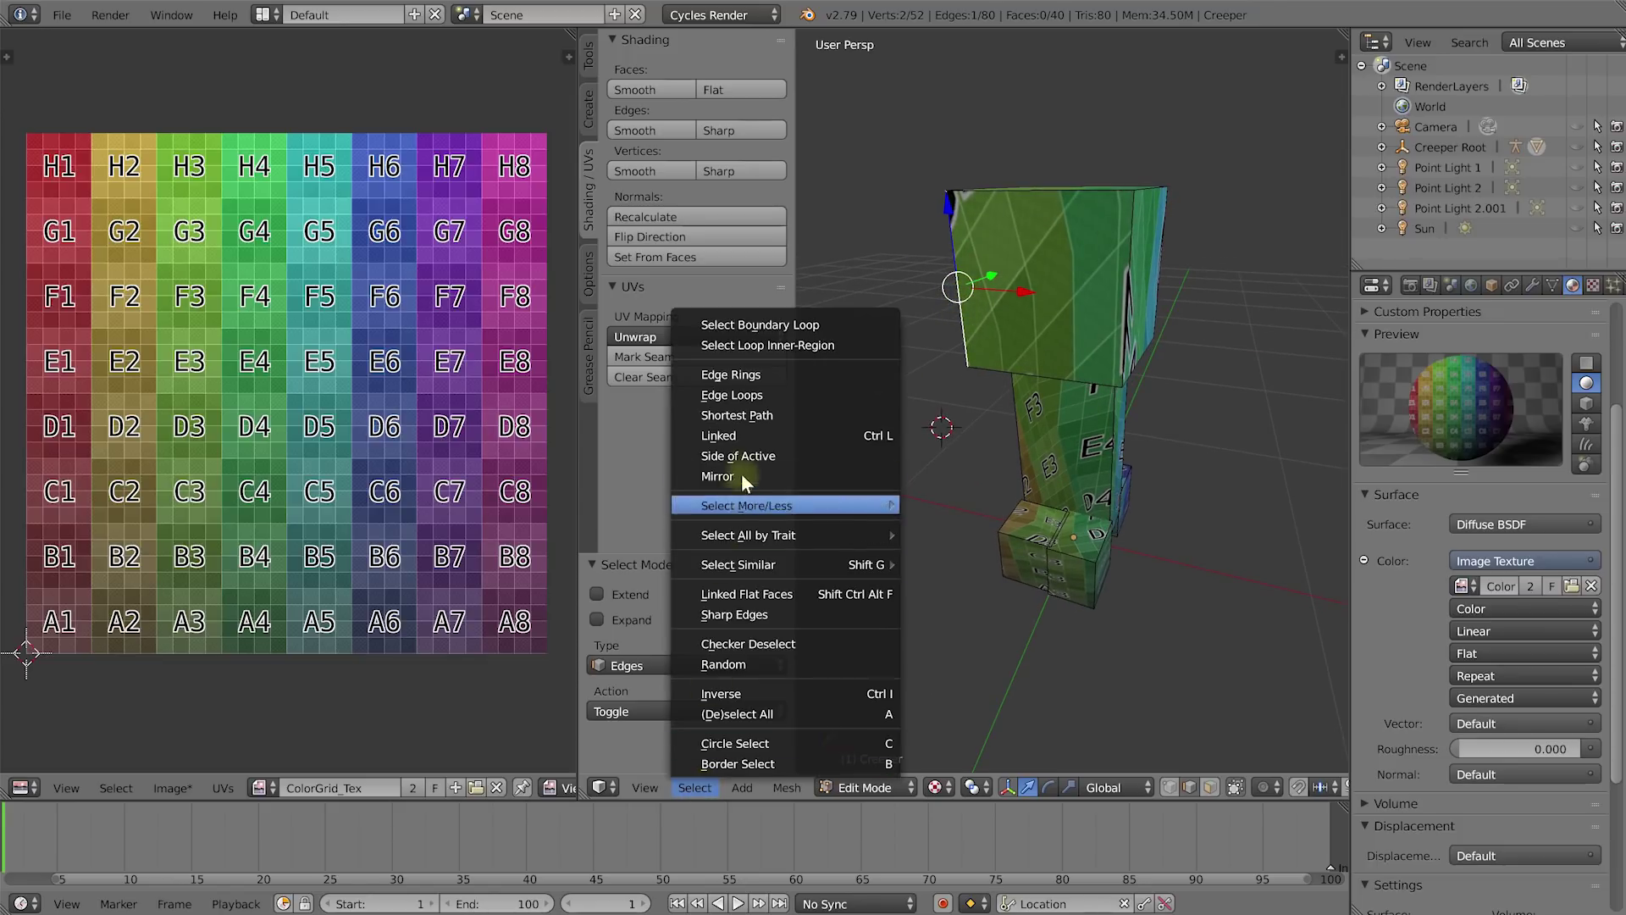
pyautogui.click(843, 435)
pyautogui.moveTo(1113, 411); pyautogui.dragTo(1076, 180, button='middle')
pyautogui.moveTo(1025, 341); pyautogui.dragTo(1032, 288, button='middle')
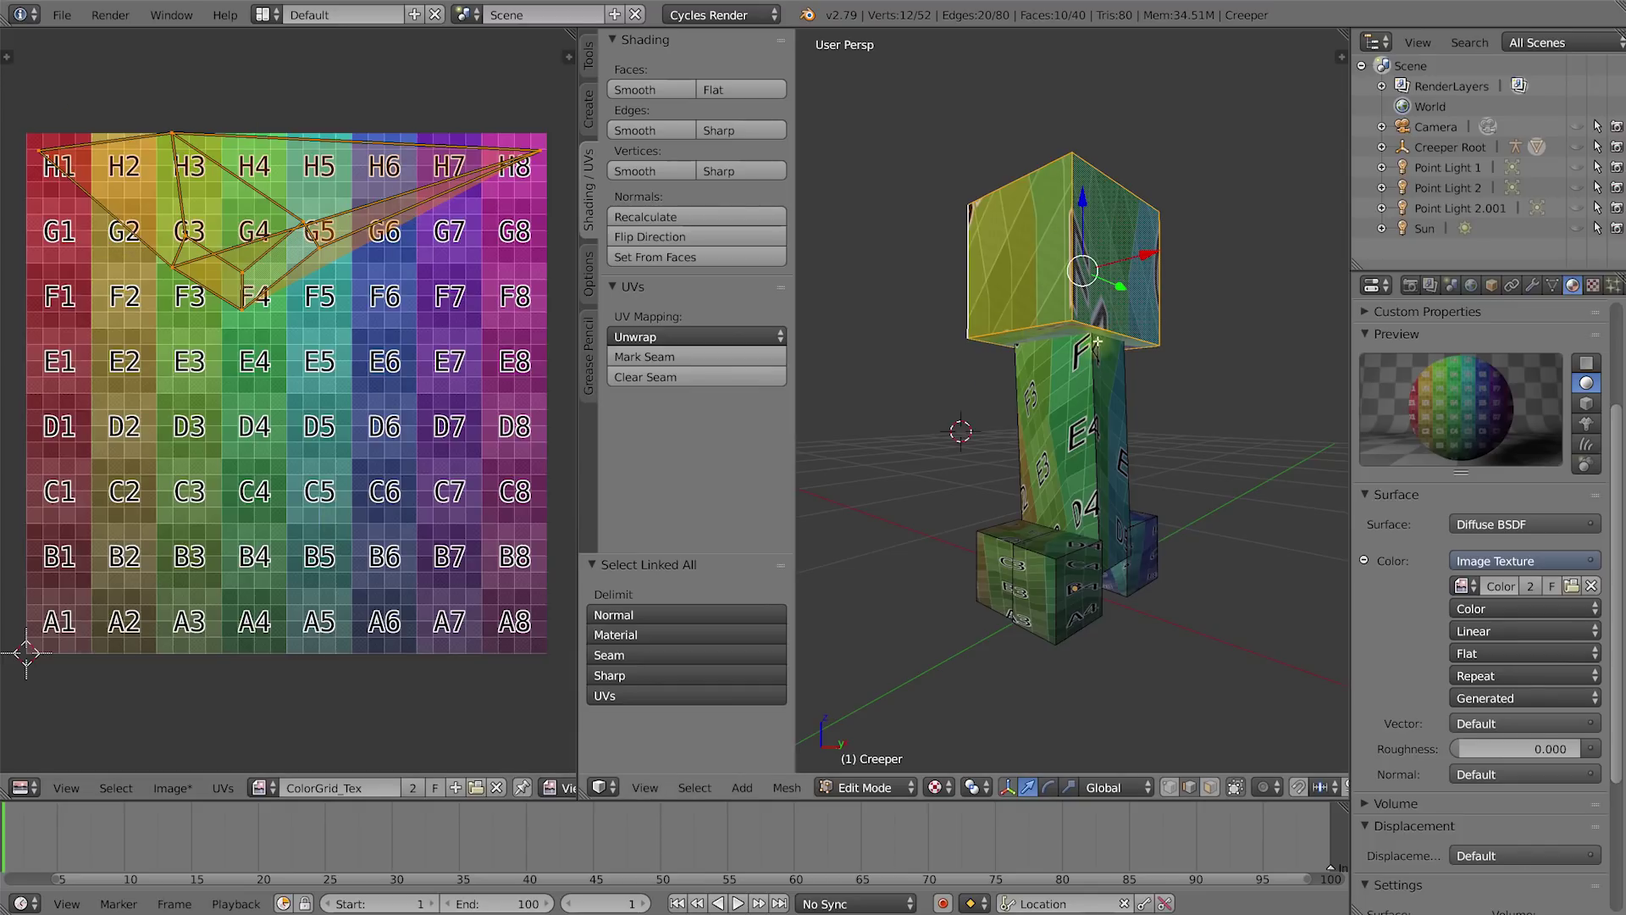
# Unwrap the selected head with Cube Projection and check the grid texture on its sides.
pyautogui.click(762, 334)
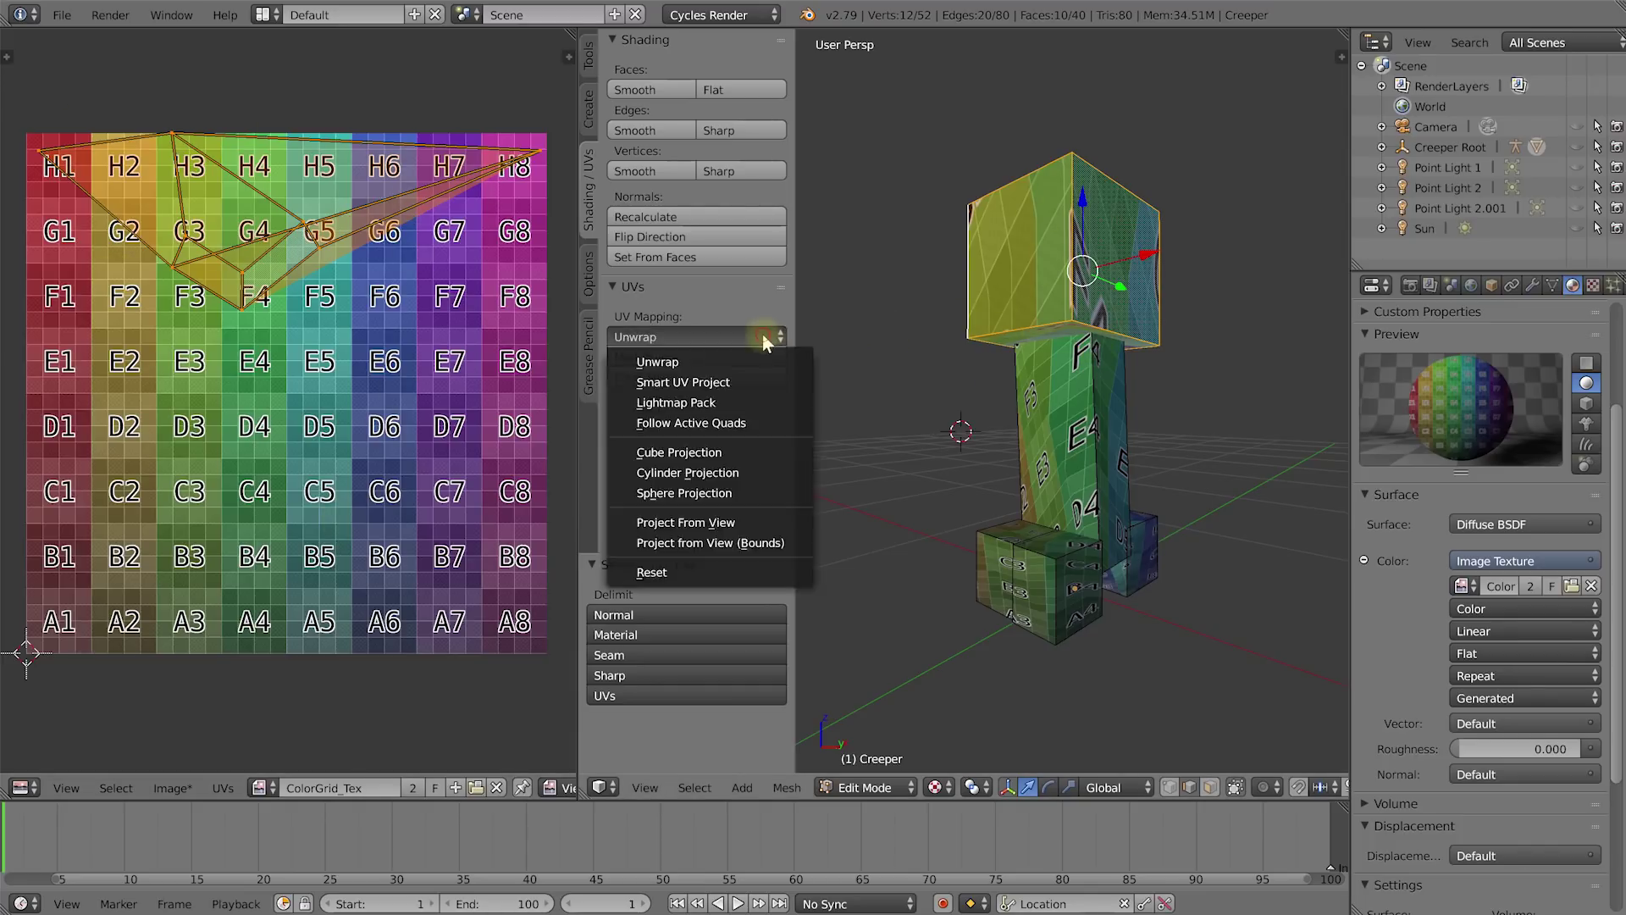
pyautogui.click(715, 332)
pyautogui.click(704, 454)
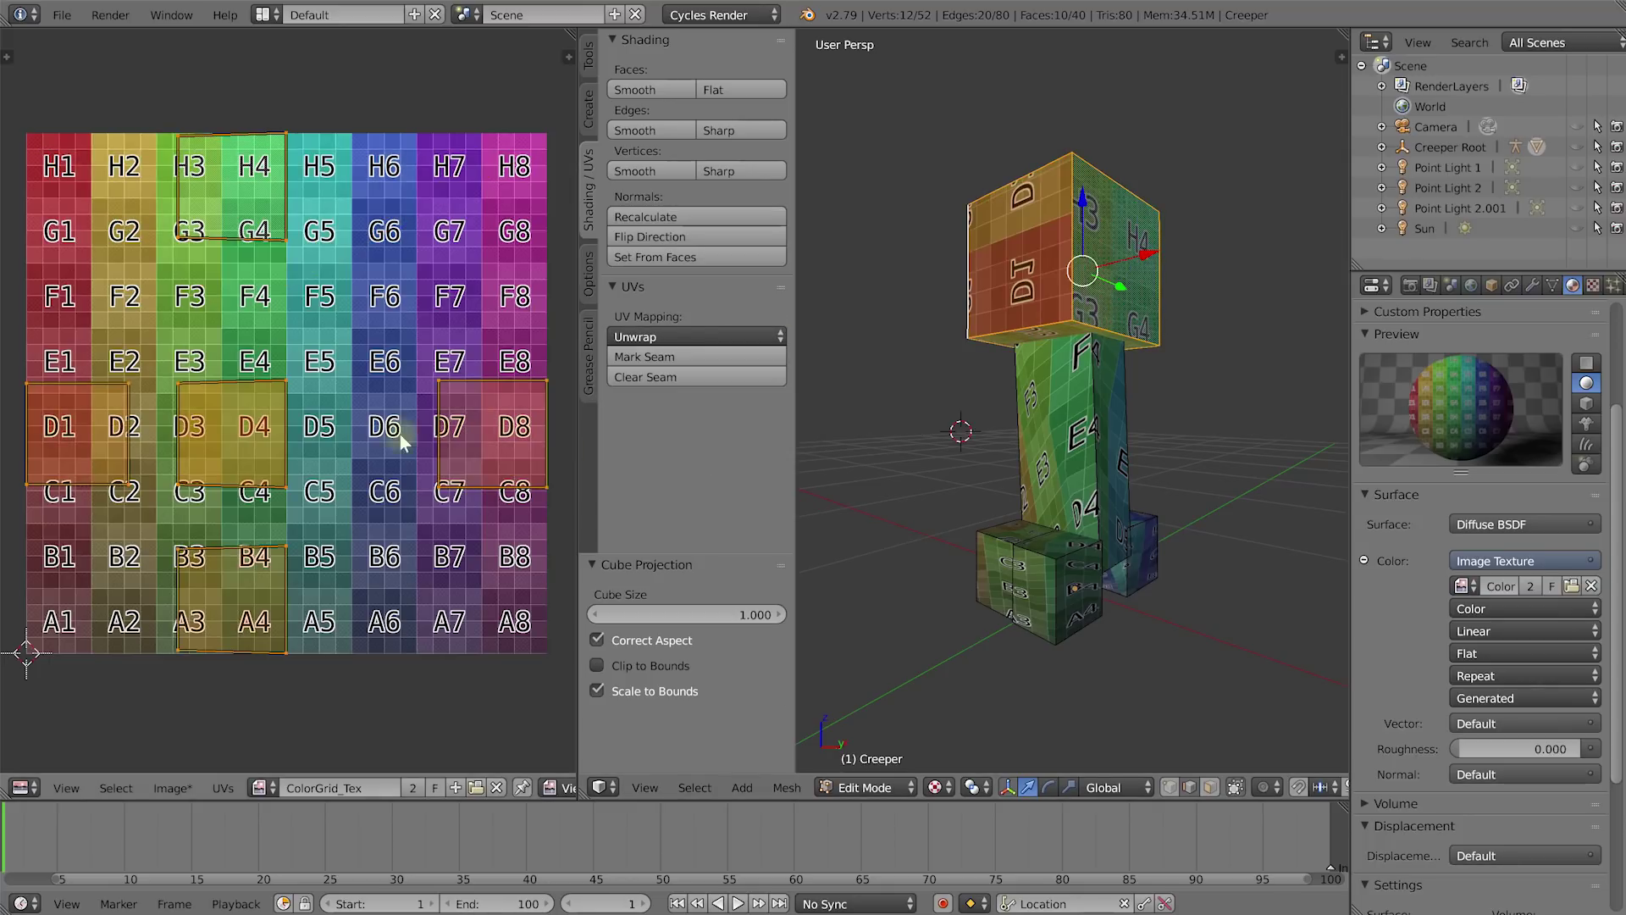
pyautogui.moveTo(982, 356); pyautogui.dragTo(915, 396, button='middle')
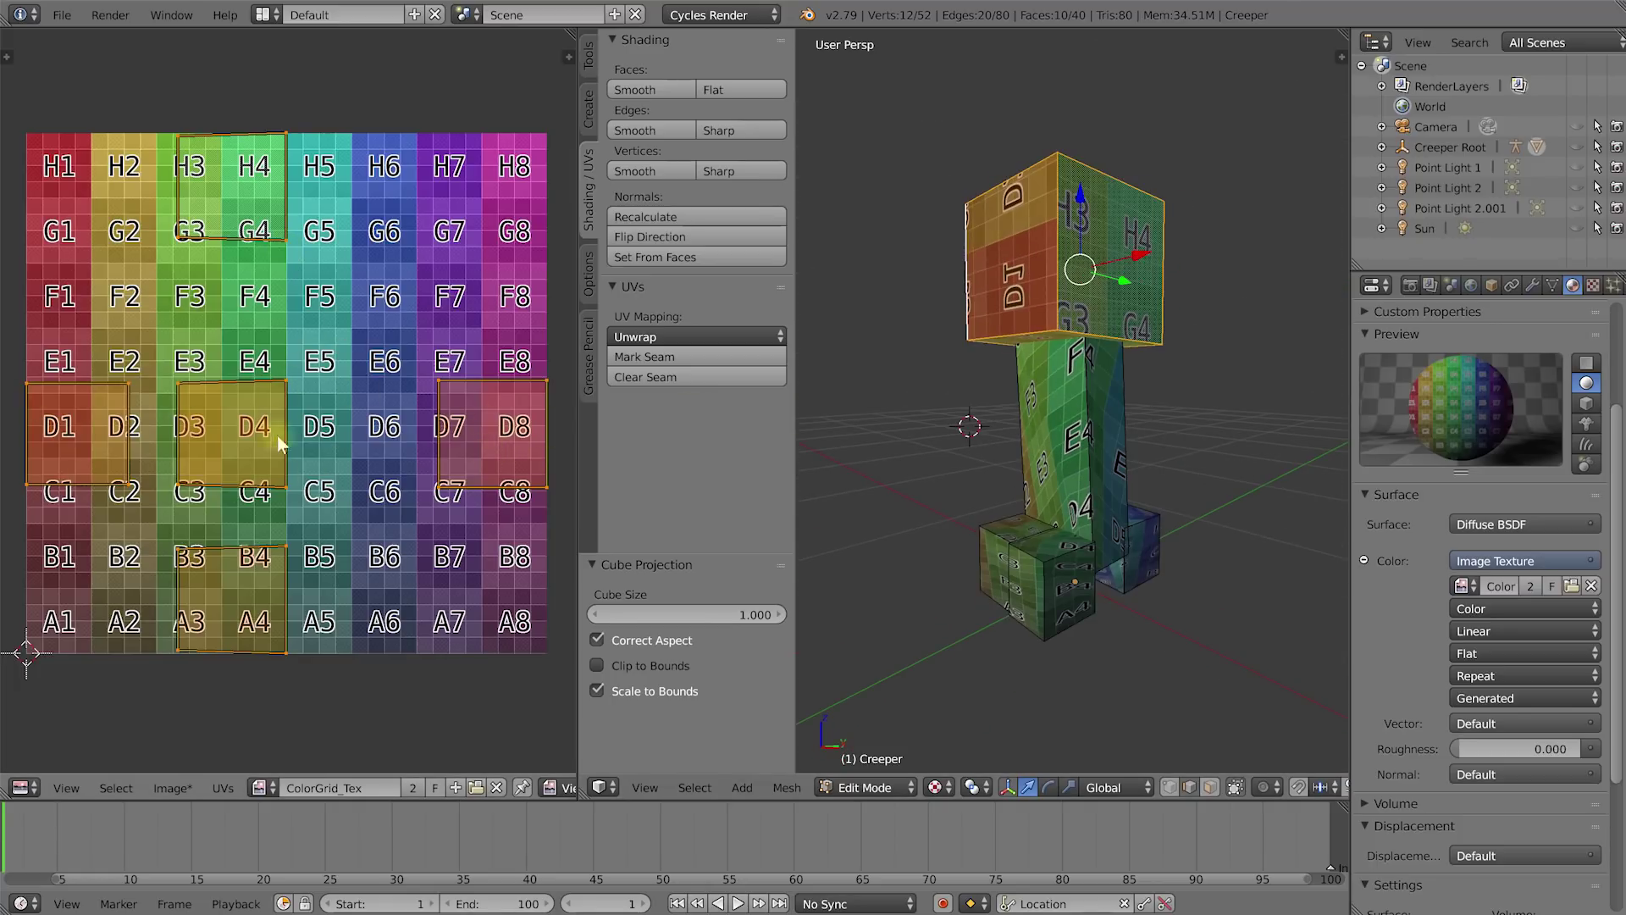
# Deselect the head's UVs, pick corner points of the square over D7 and D8, and widen the UV editor.
pyautogui.press('a')
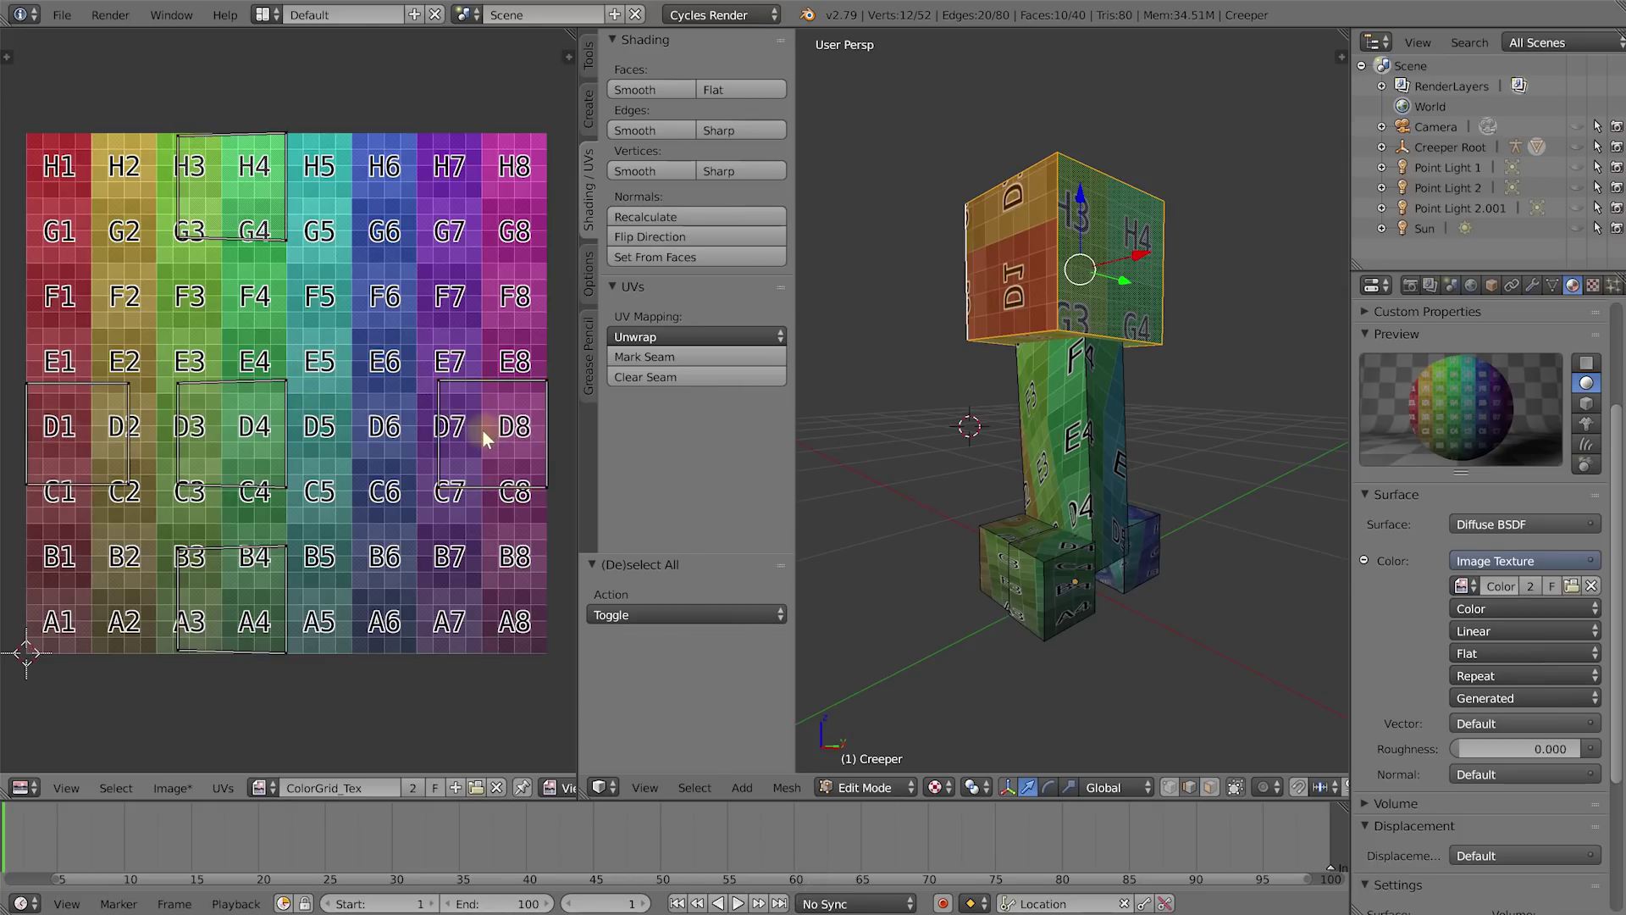
pyautogui.rightClick(439, 381)
pyautogui.rightClick(442, 480)
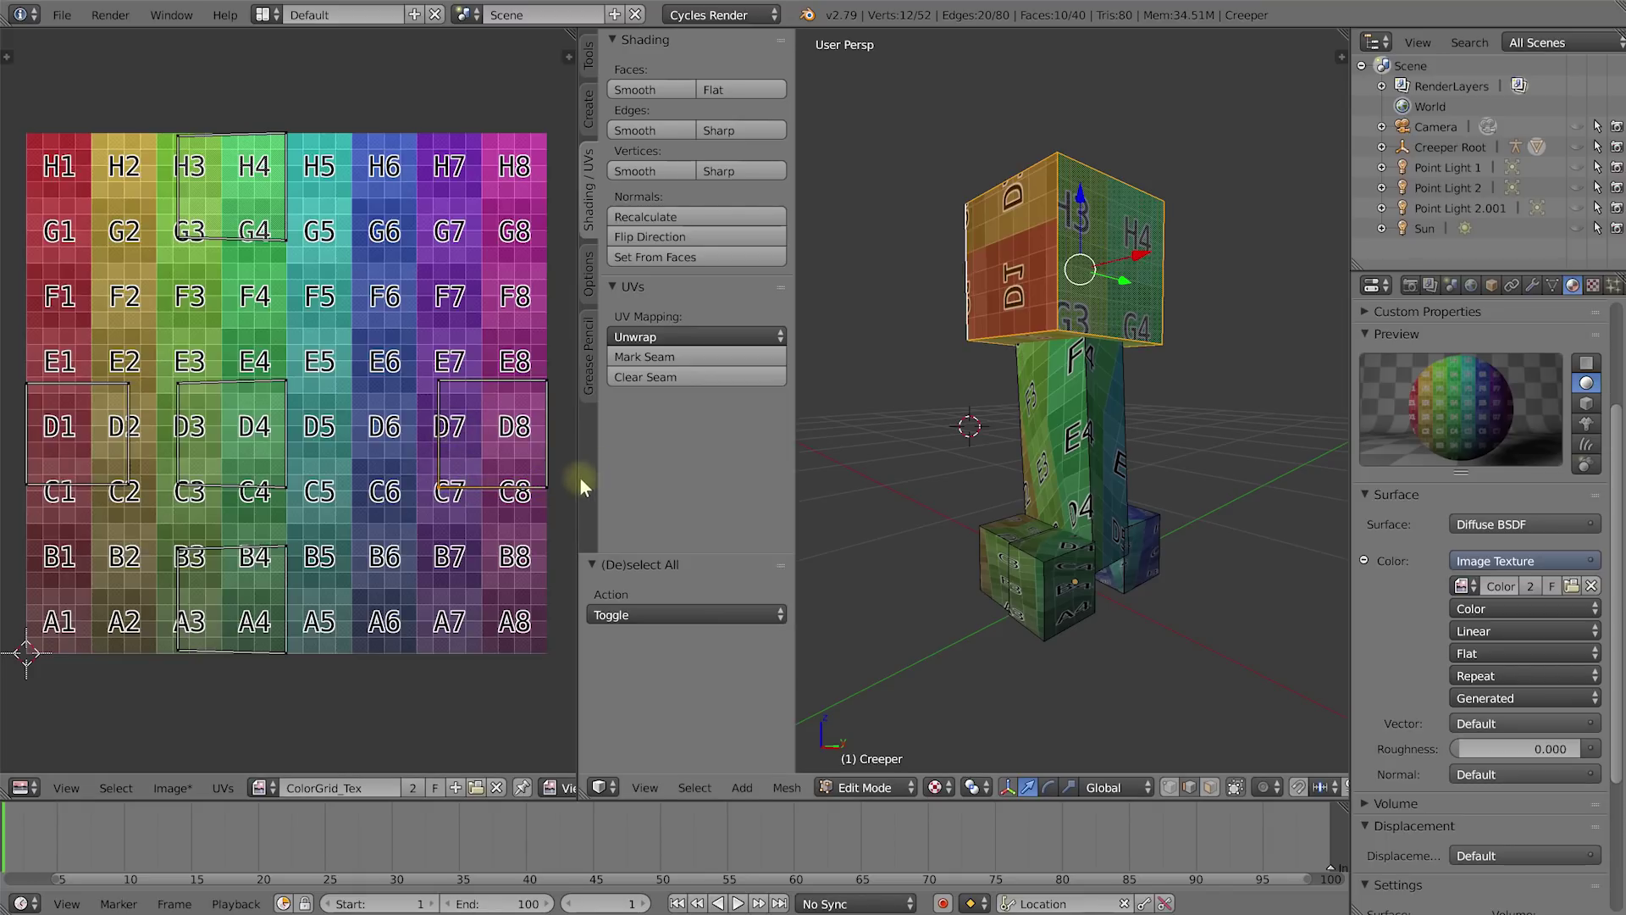
pyautogui.moveTo(581, 478); pyautogui.dragTo(877, 492)
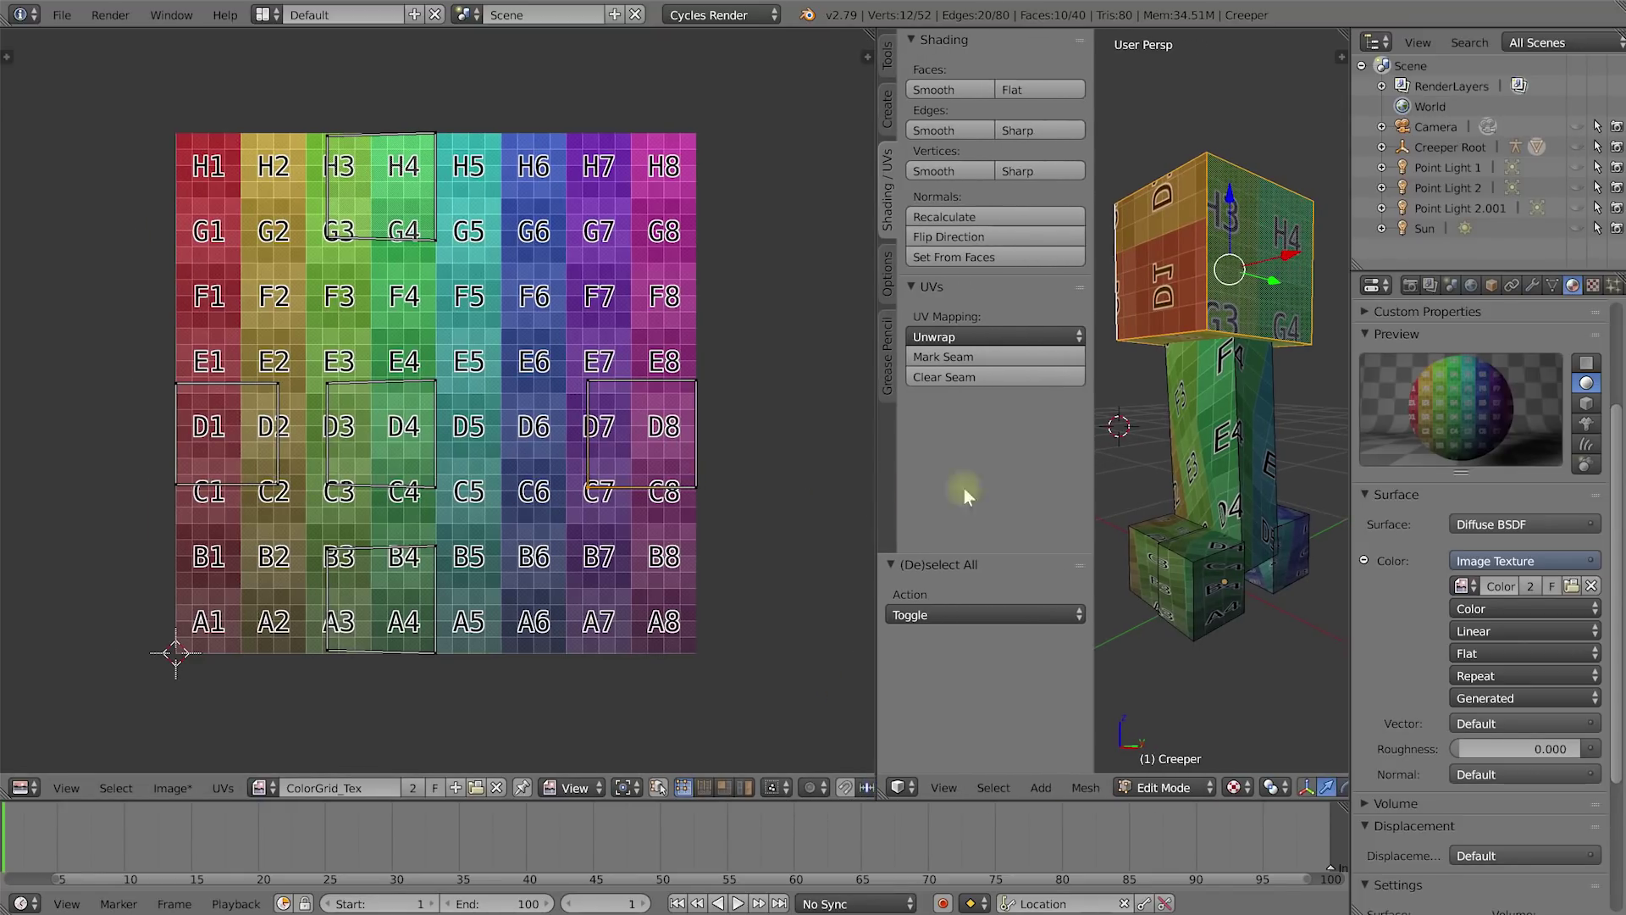
pyautogui.scroll(-1, 1242, 415)
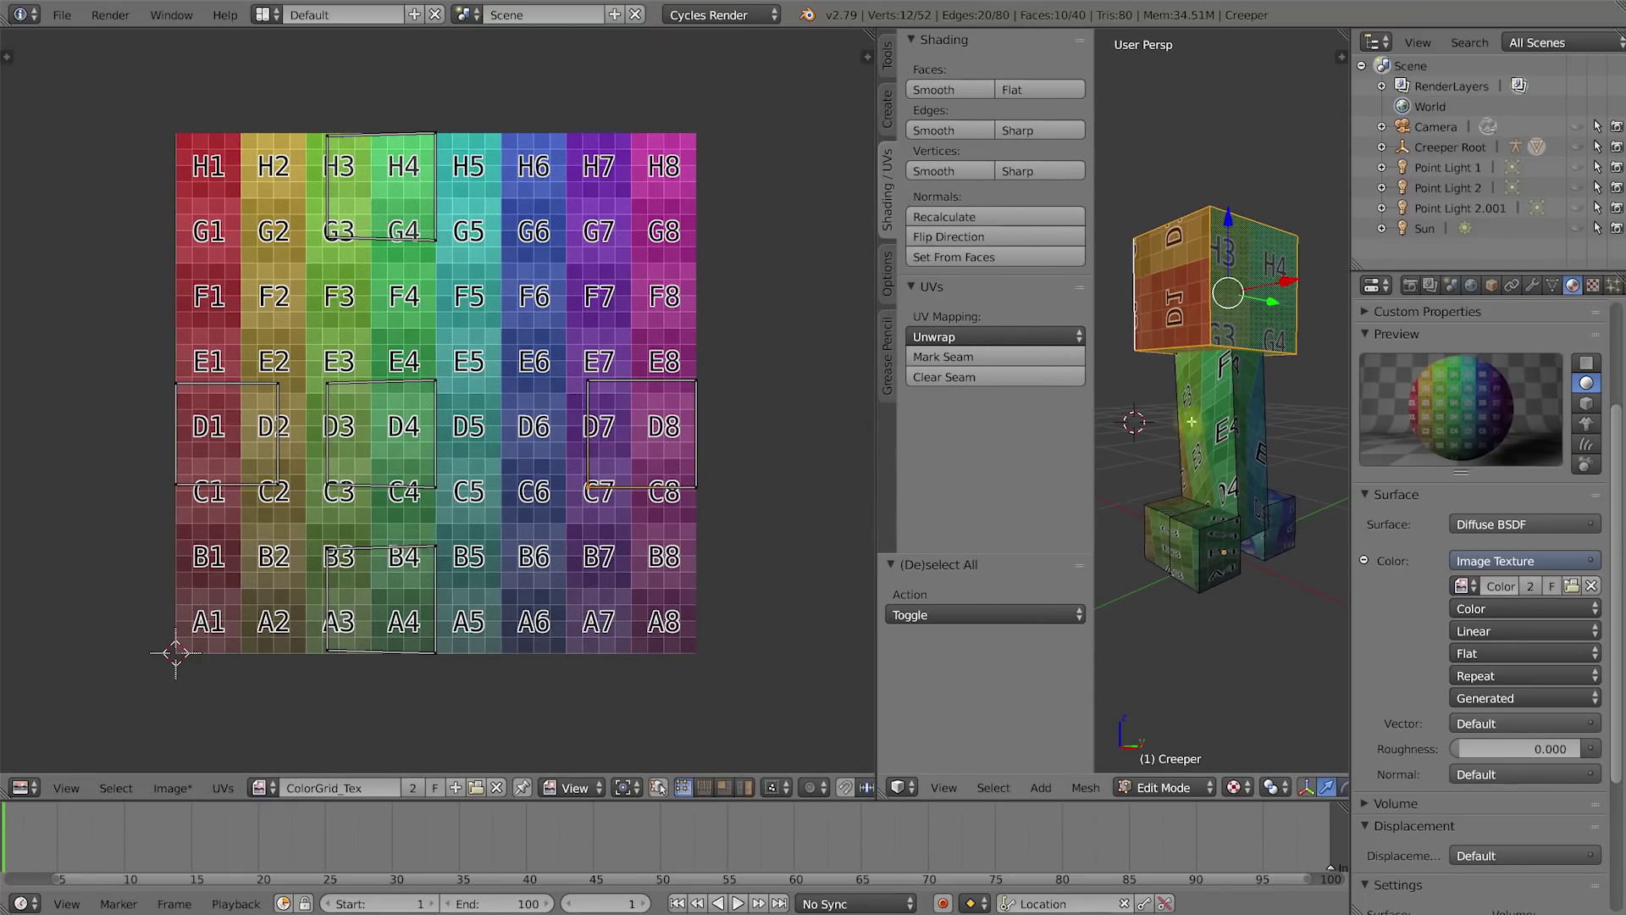
pyautogui.moveTo(1217, 434); pyautogui.dragTo(1225, 439, button='middle')
pyautogui.moveTo(777, 449); pyautogui.dragTo(774, 447, button='middle')
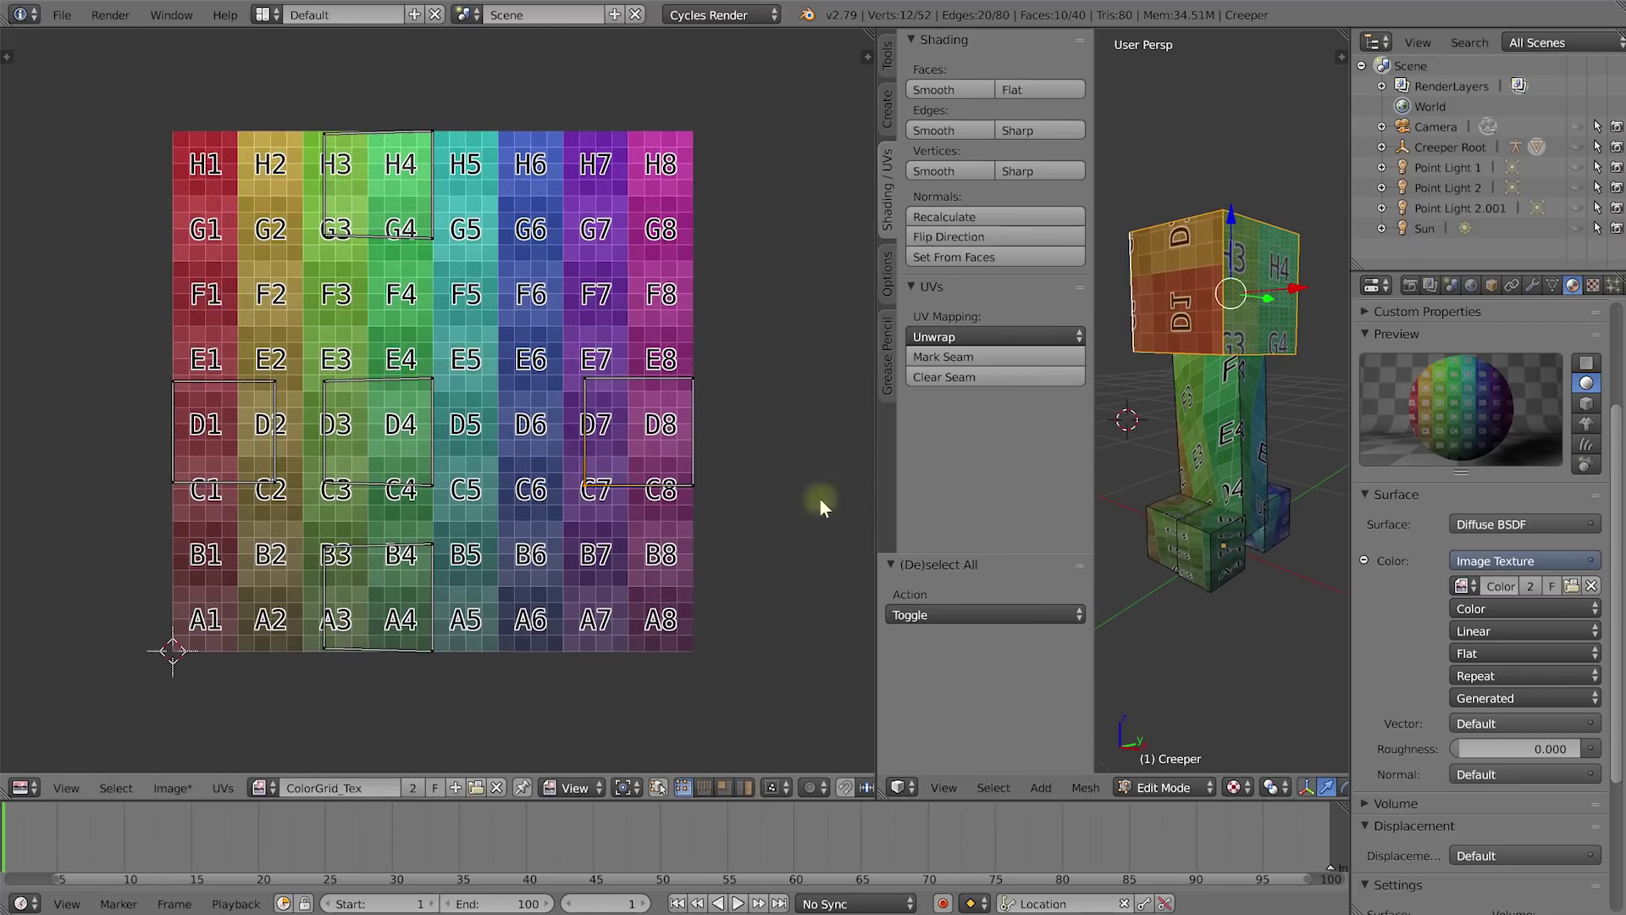
# Try edge and face selection in the UV editor, selecting the UV face over D1 and D2.
pyautogui.click(704, 787)
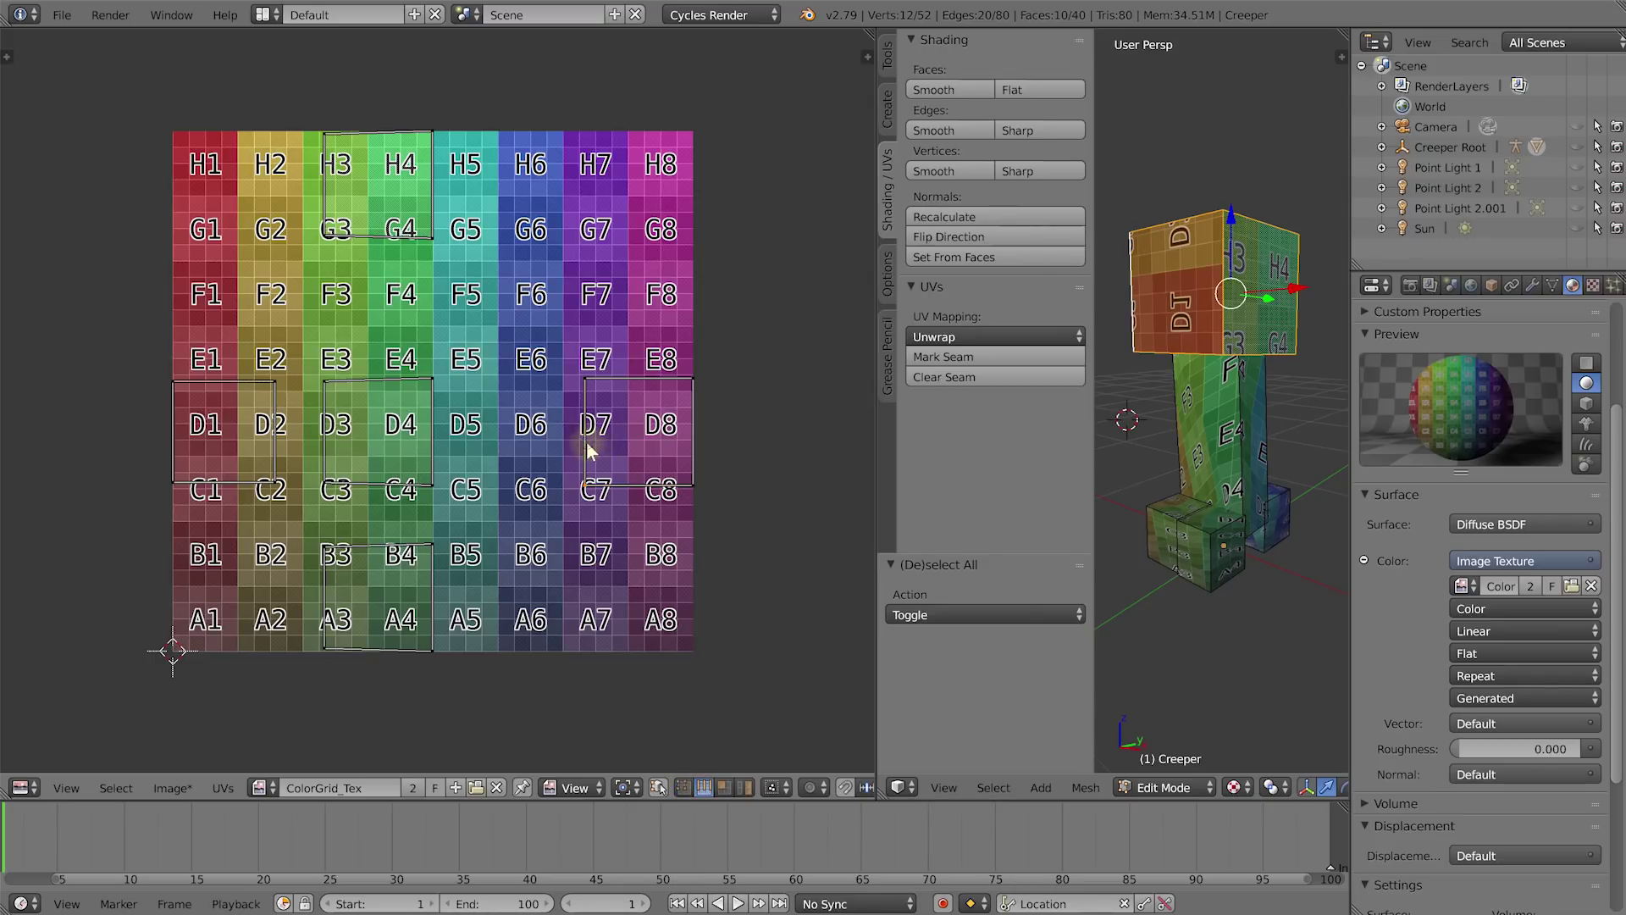
pyautogui.click(434, 432)
pyautogui.click(362, 488)
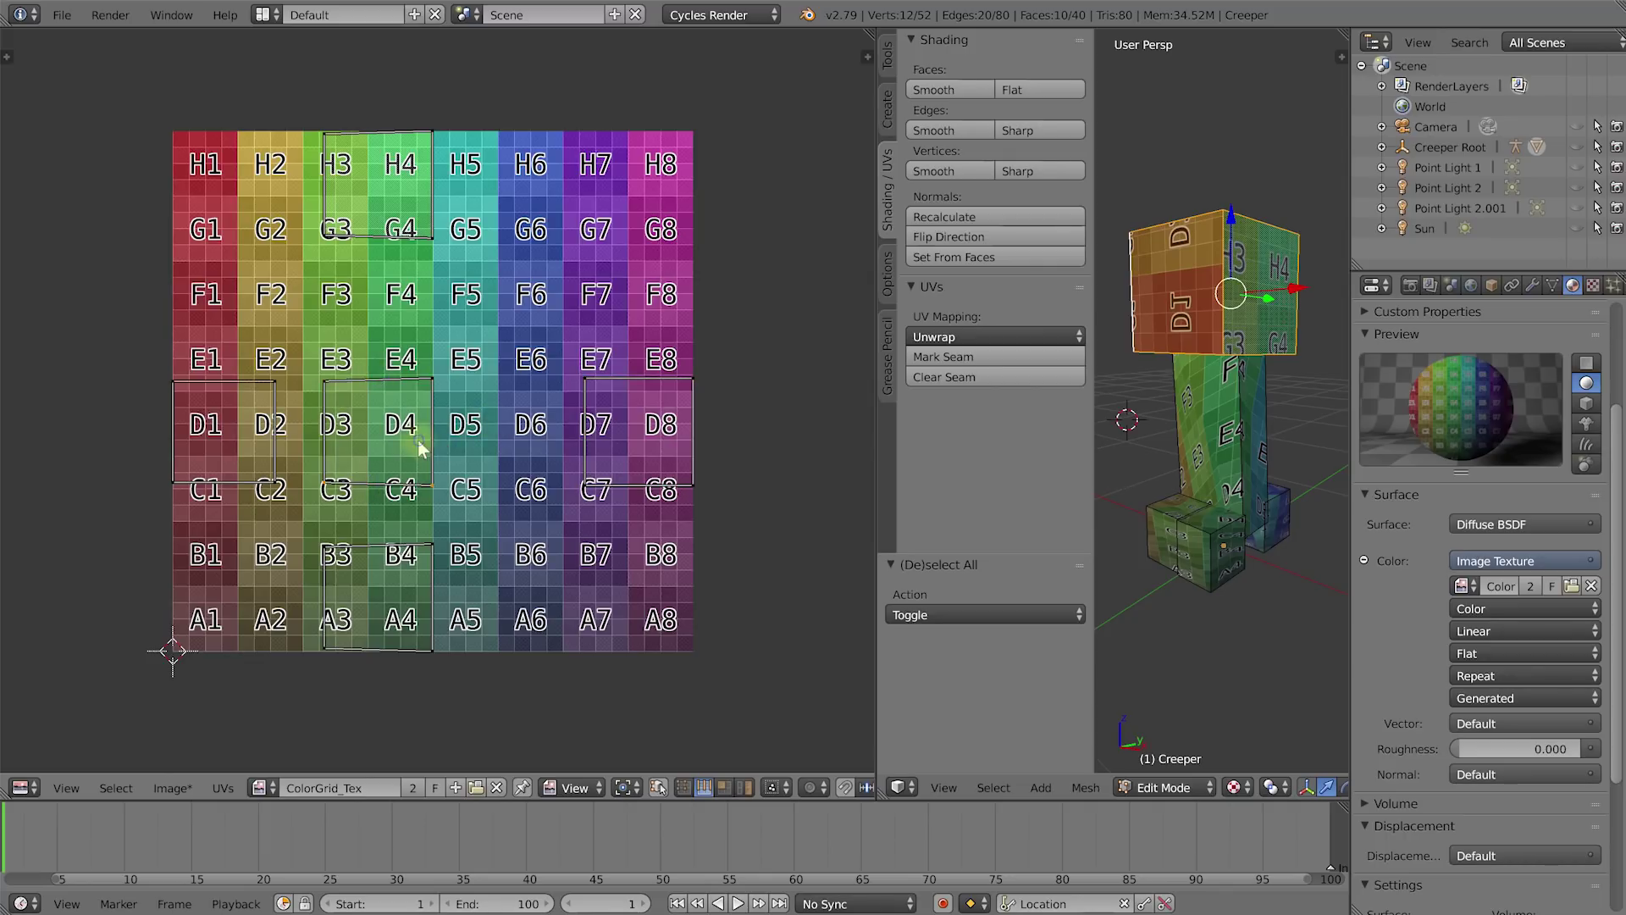
pyautogui.click(724, 789)
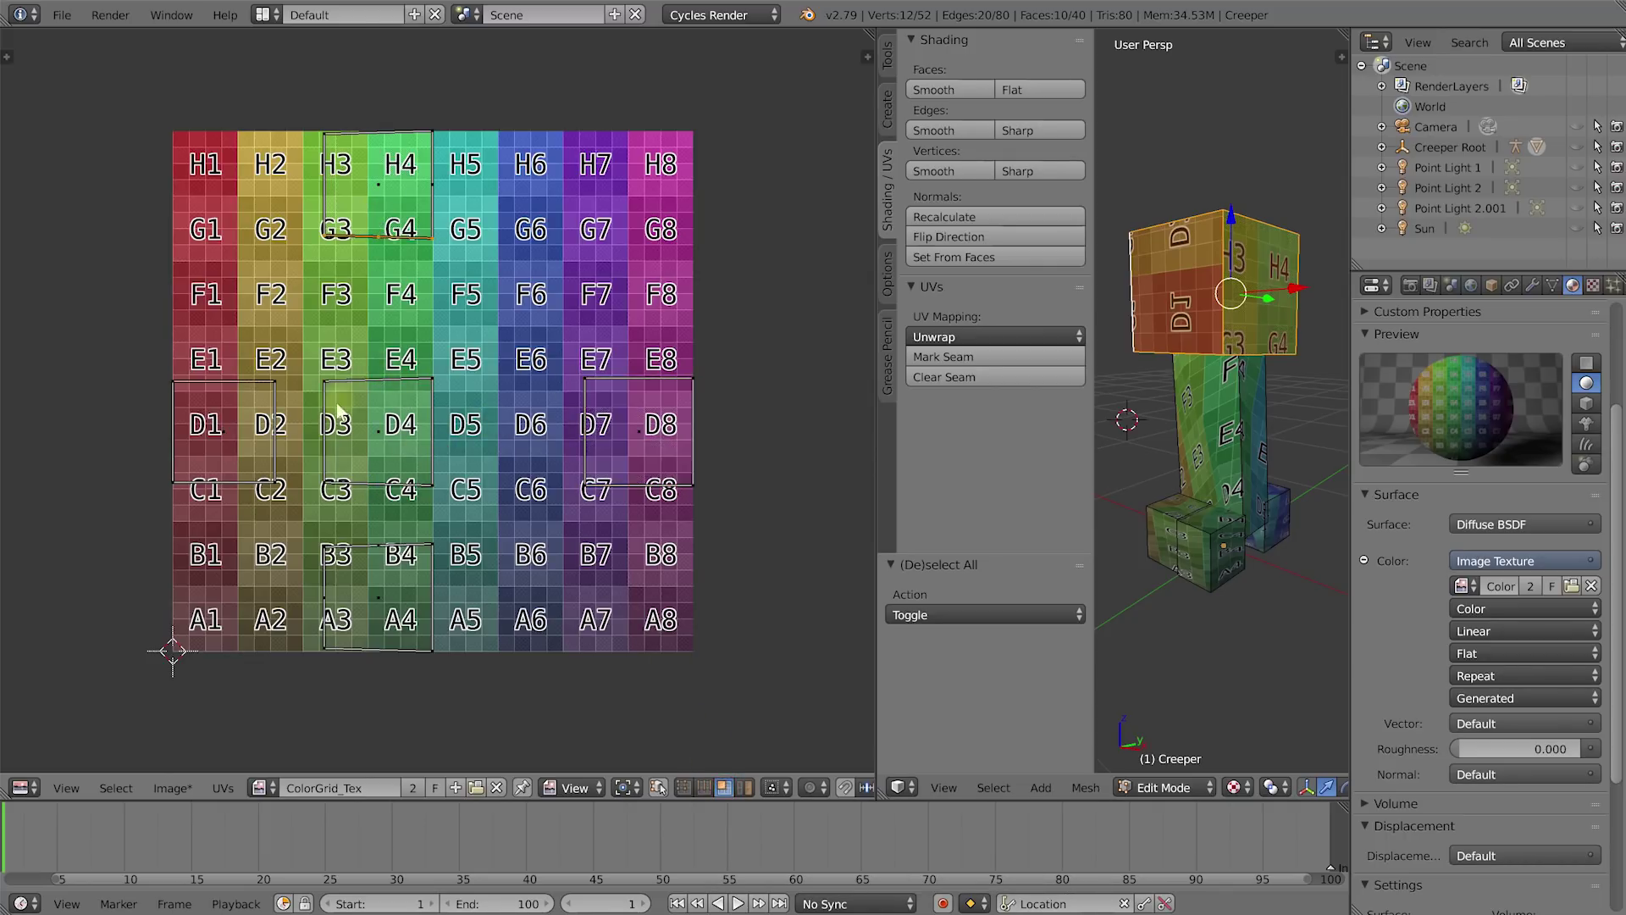
pyautogui.click(225, 415)
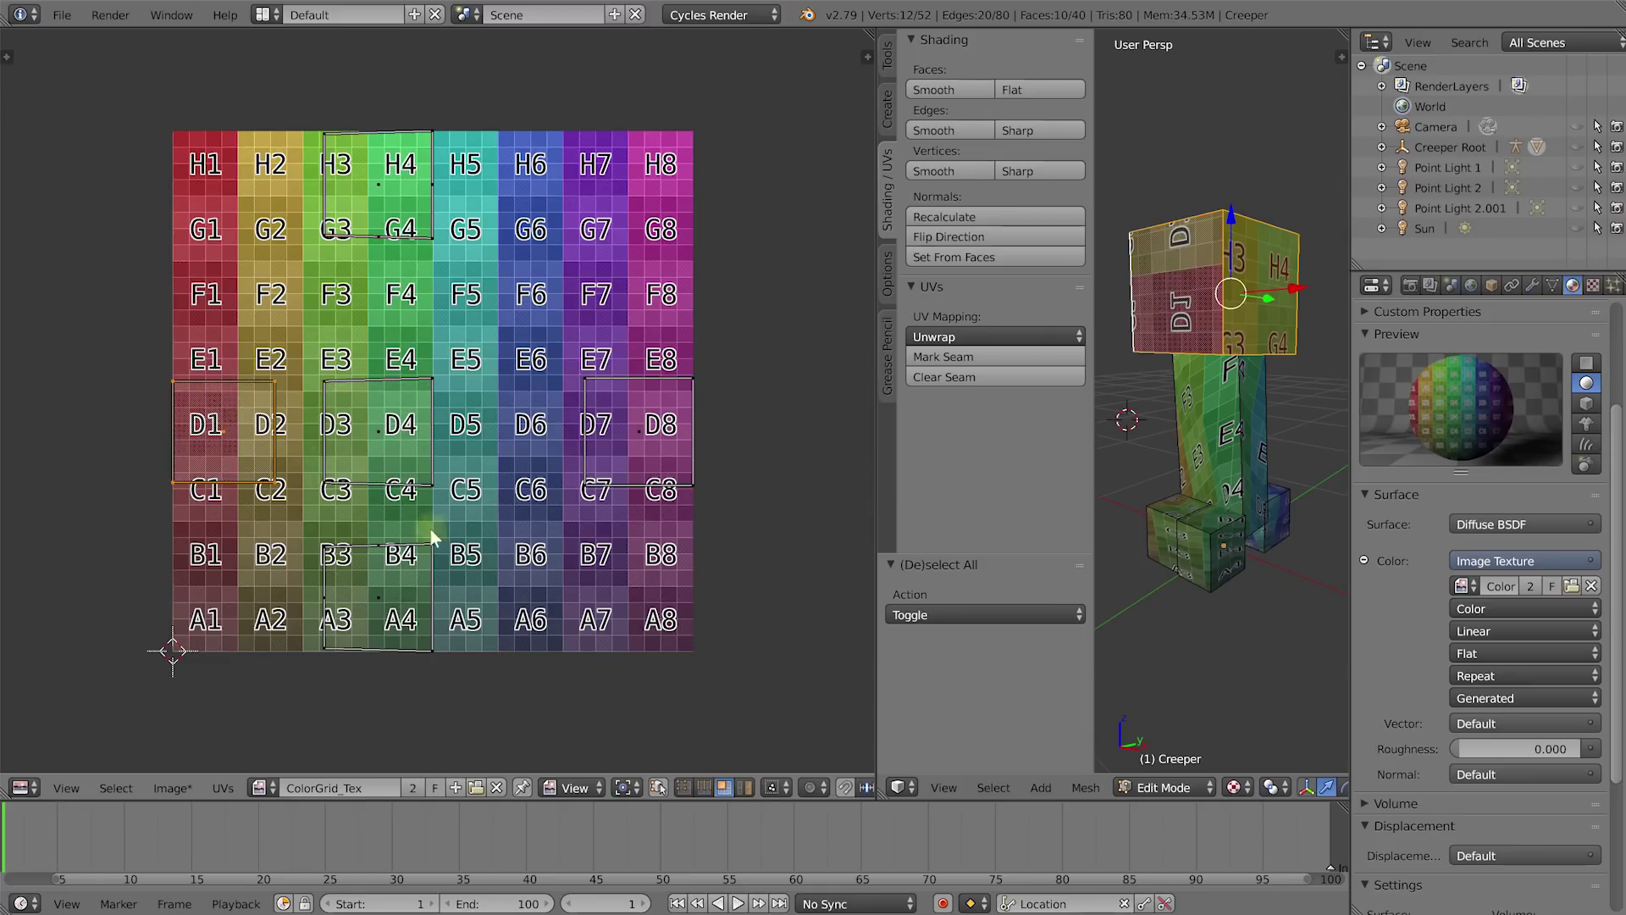
# Using island selection, move the H3/H4 UV island by 0.235 in X and -0.101 in Y, and again by -0.273 and -0.020.
pyautogui.click(743, 789)
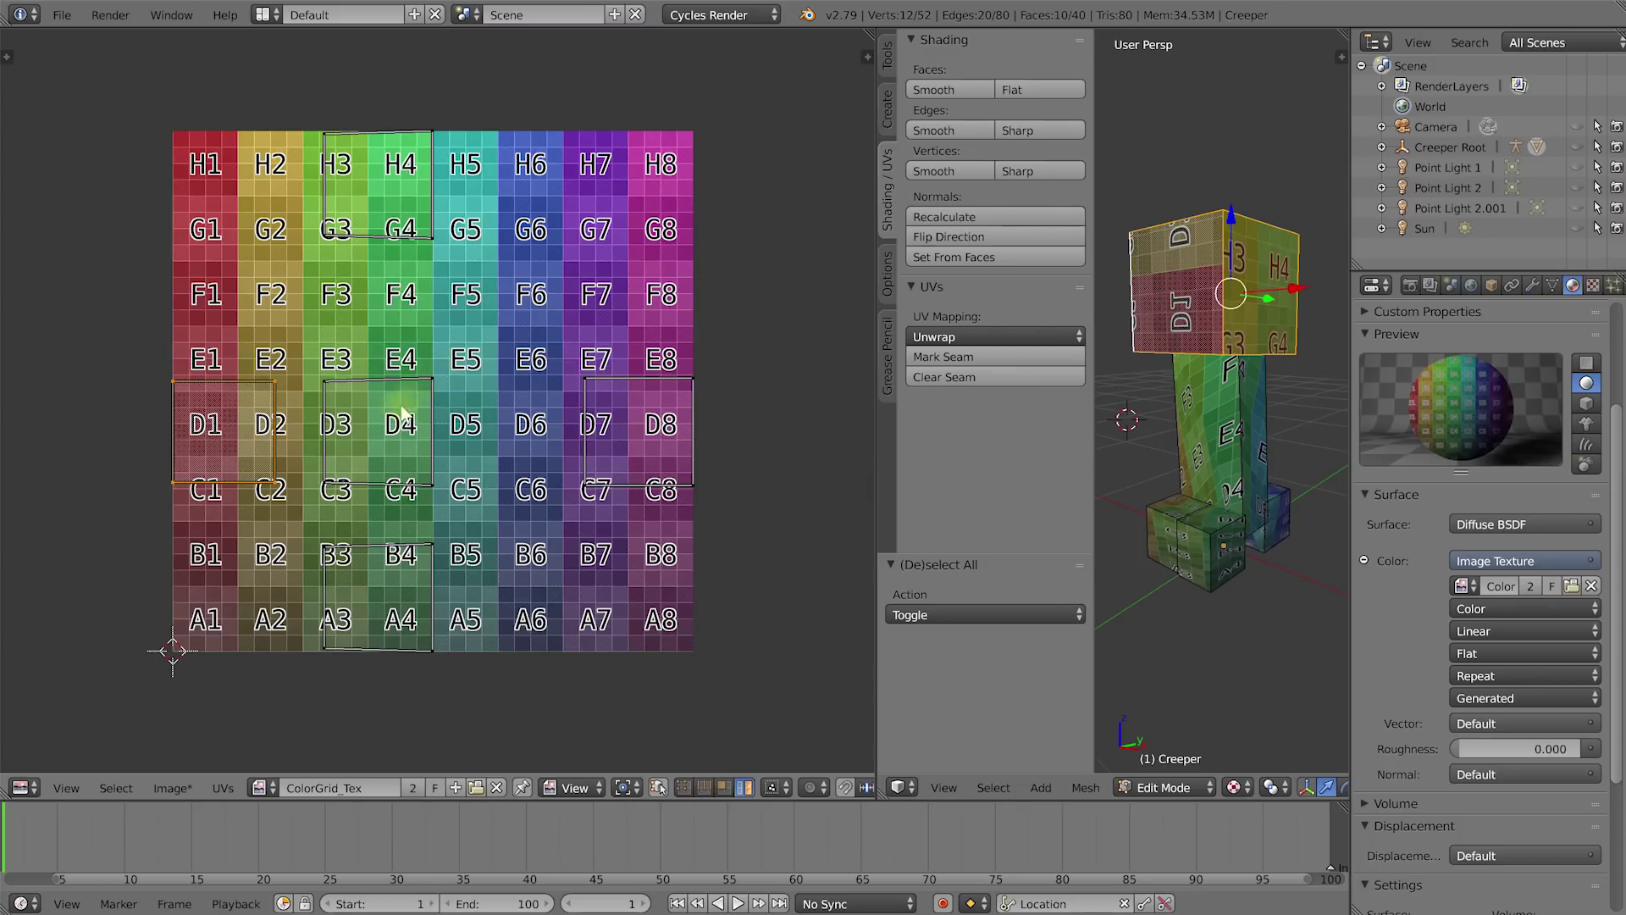
pyautogui.click(381, 415)
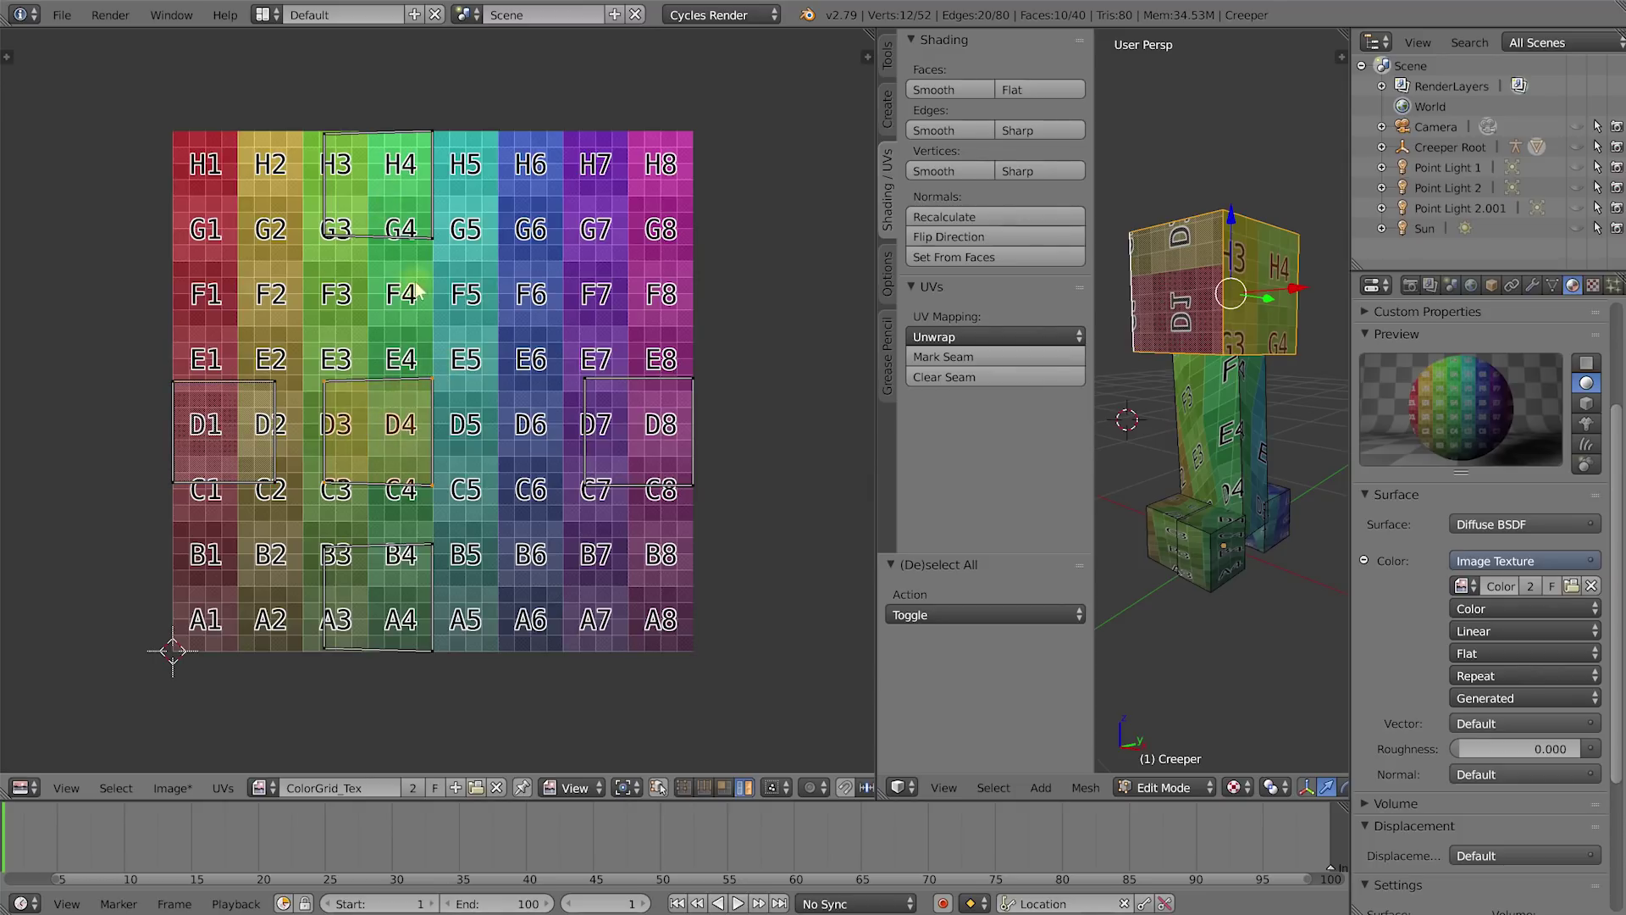
pyautogui.rightClick(378, 203)
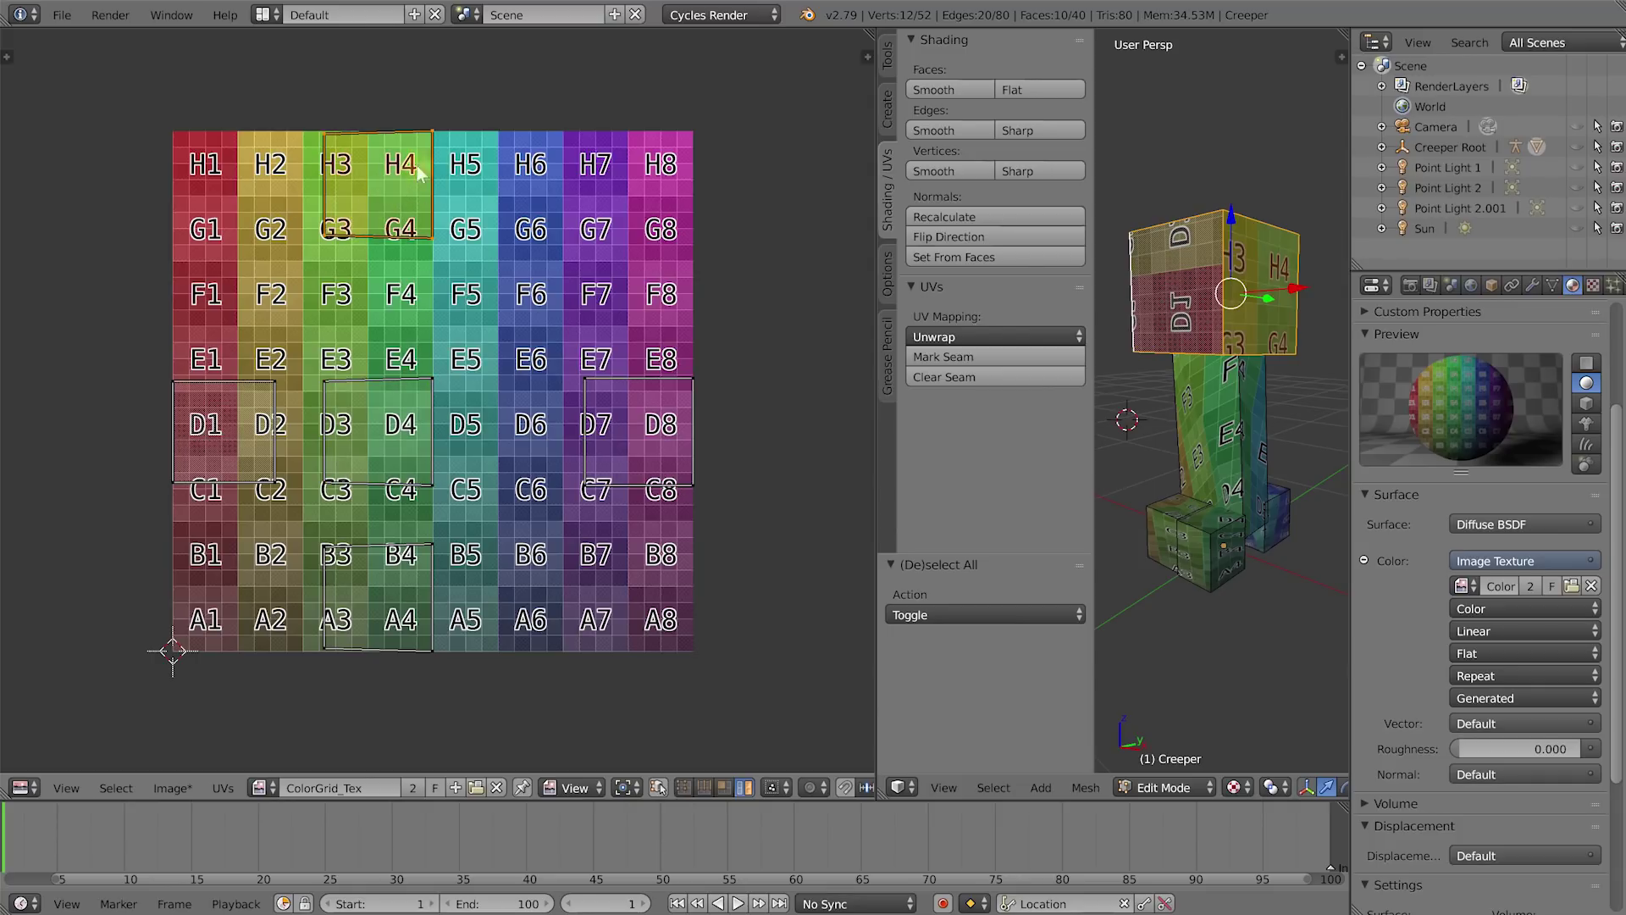
pyautogui.press('g')
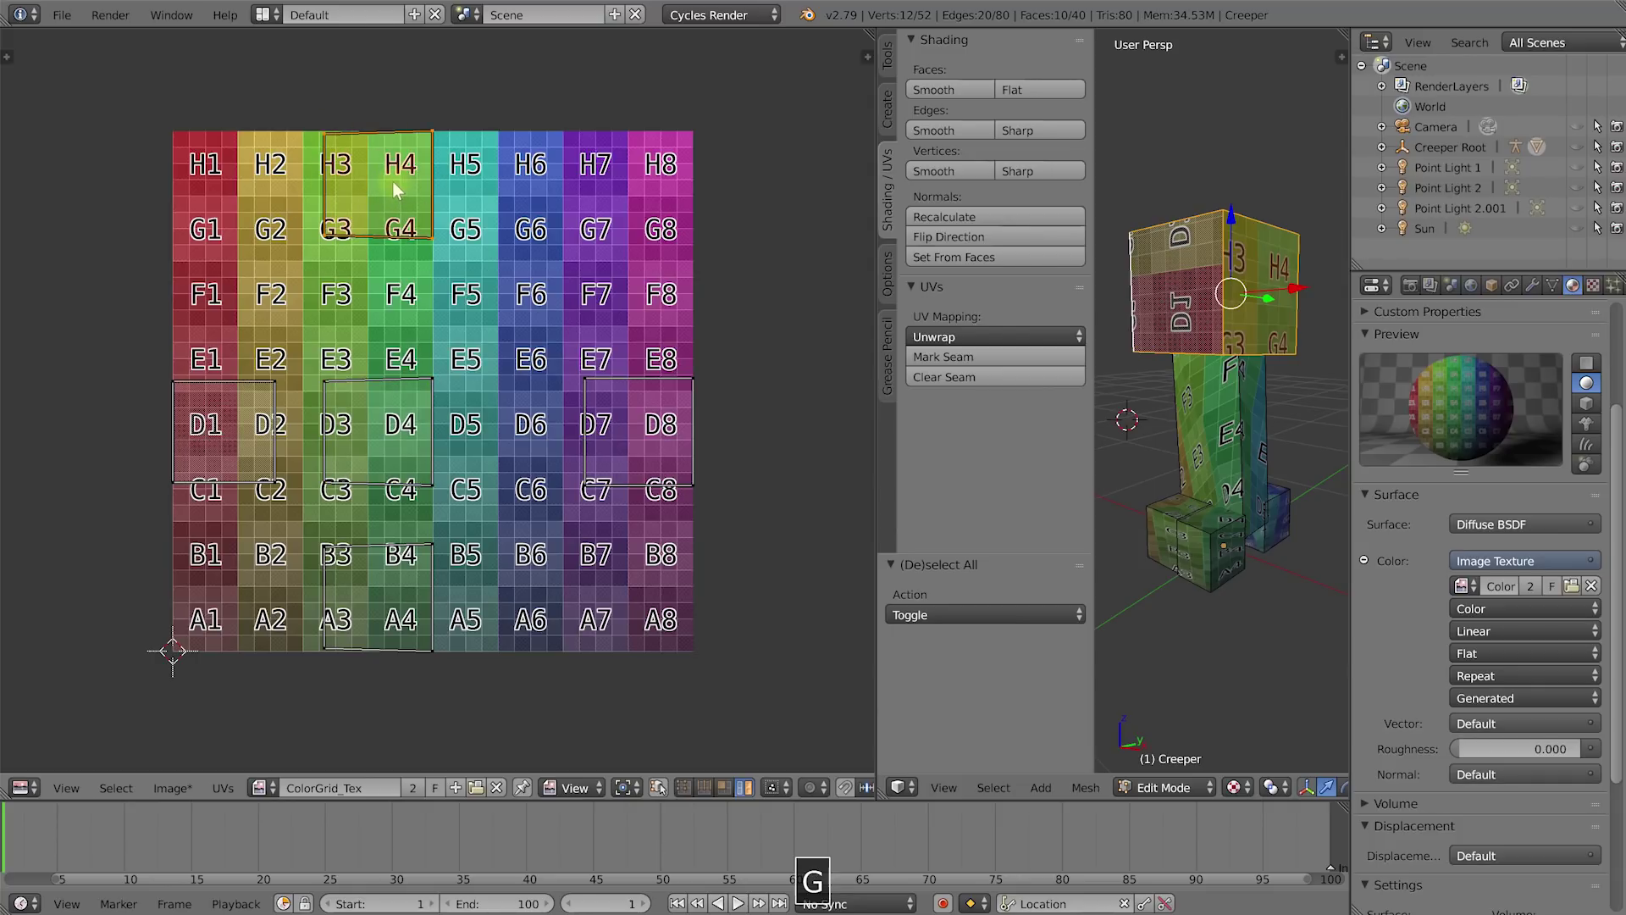
pyautogui.click(504, 243)
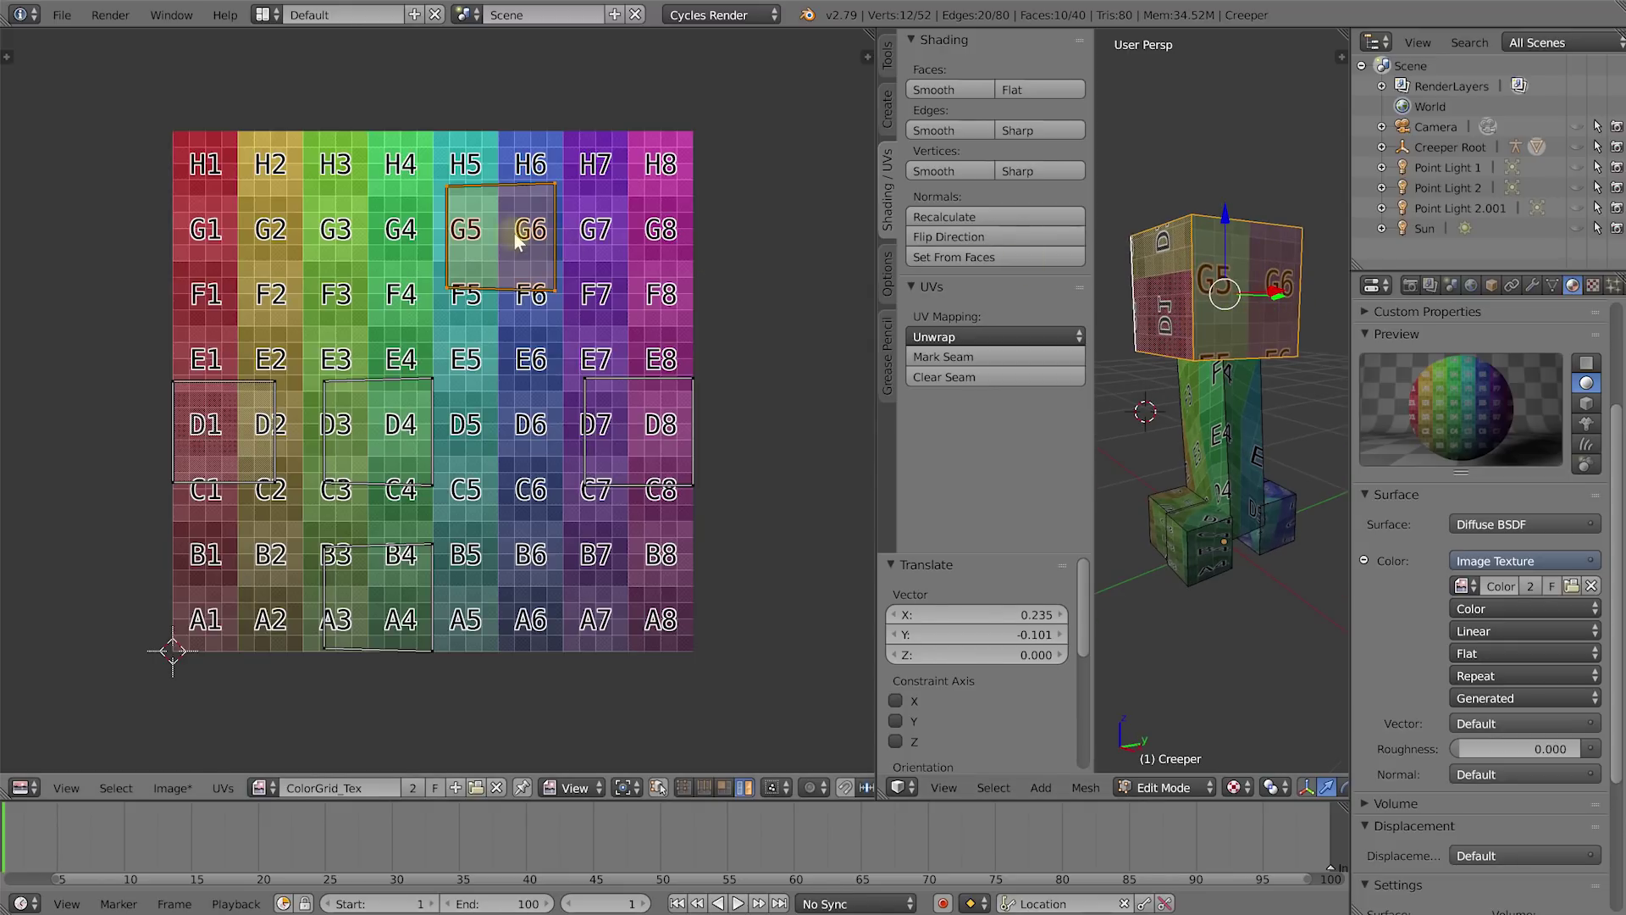
pyautogui.press('g')
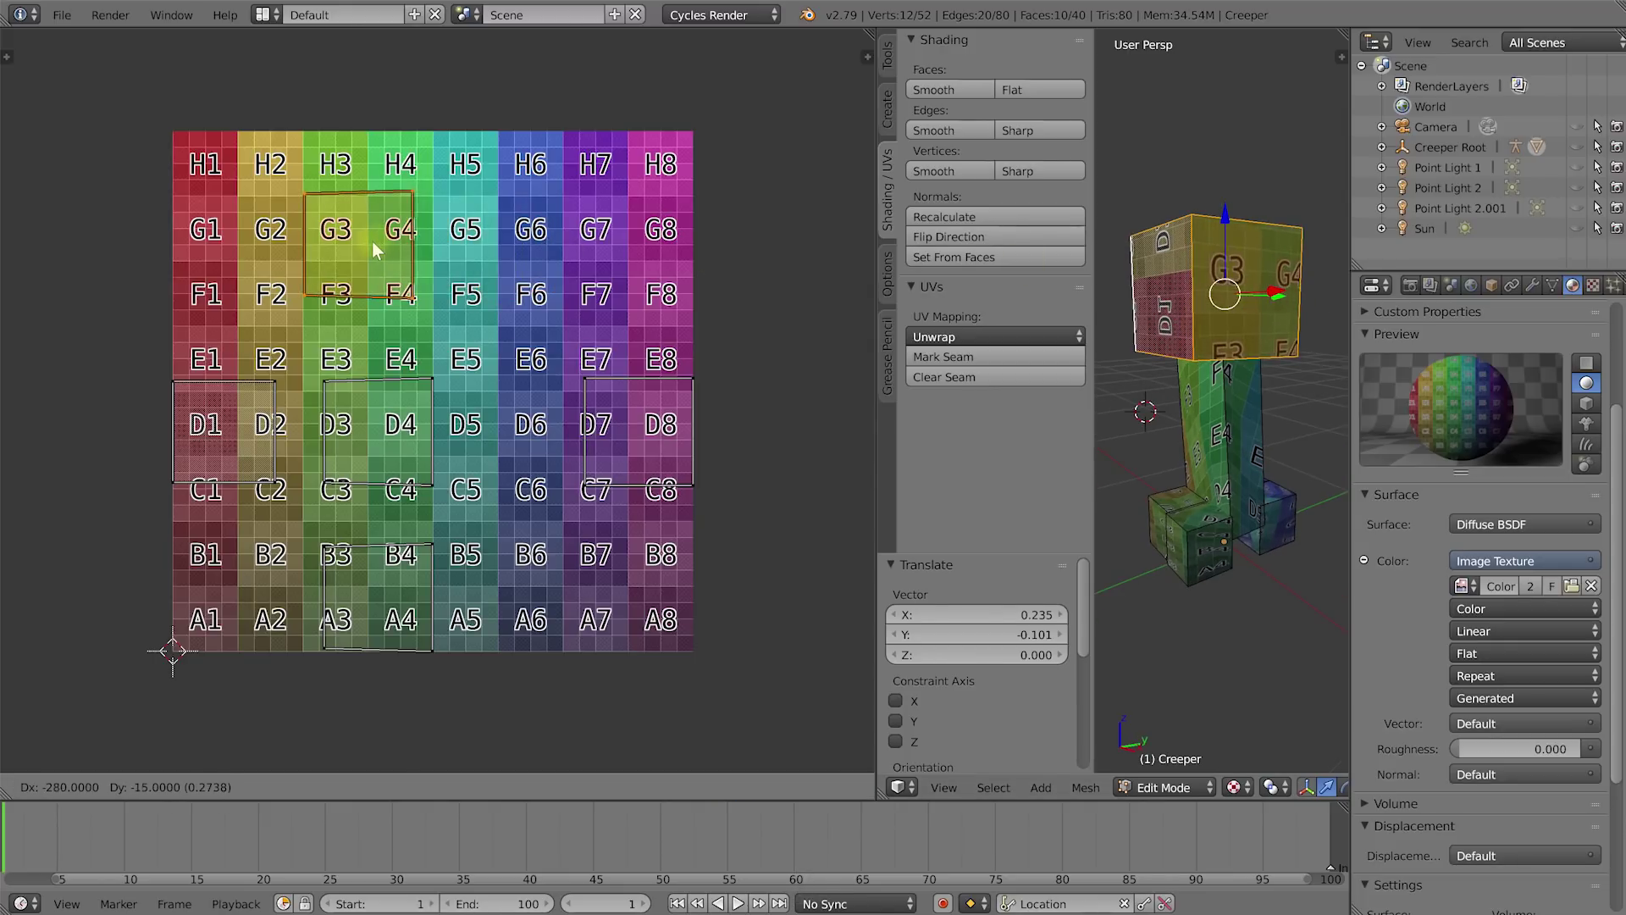
pyautogui.click(376, 252)
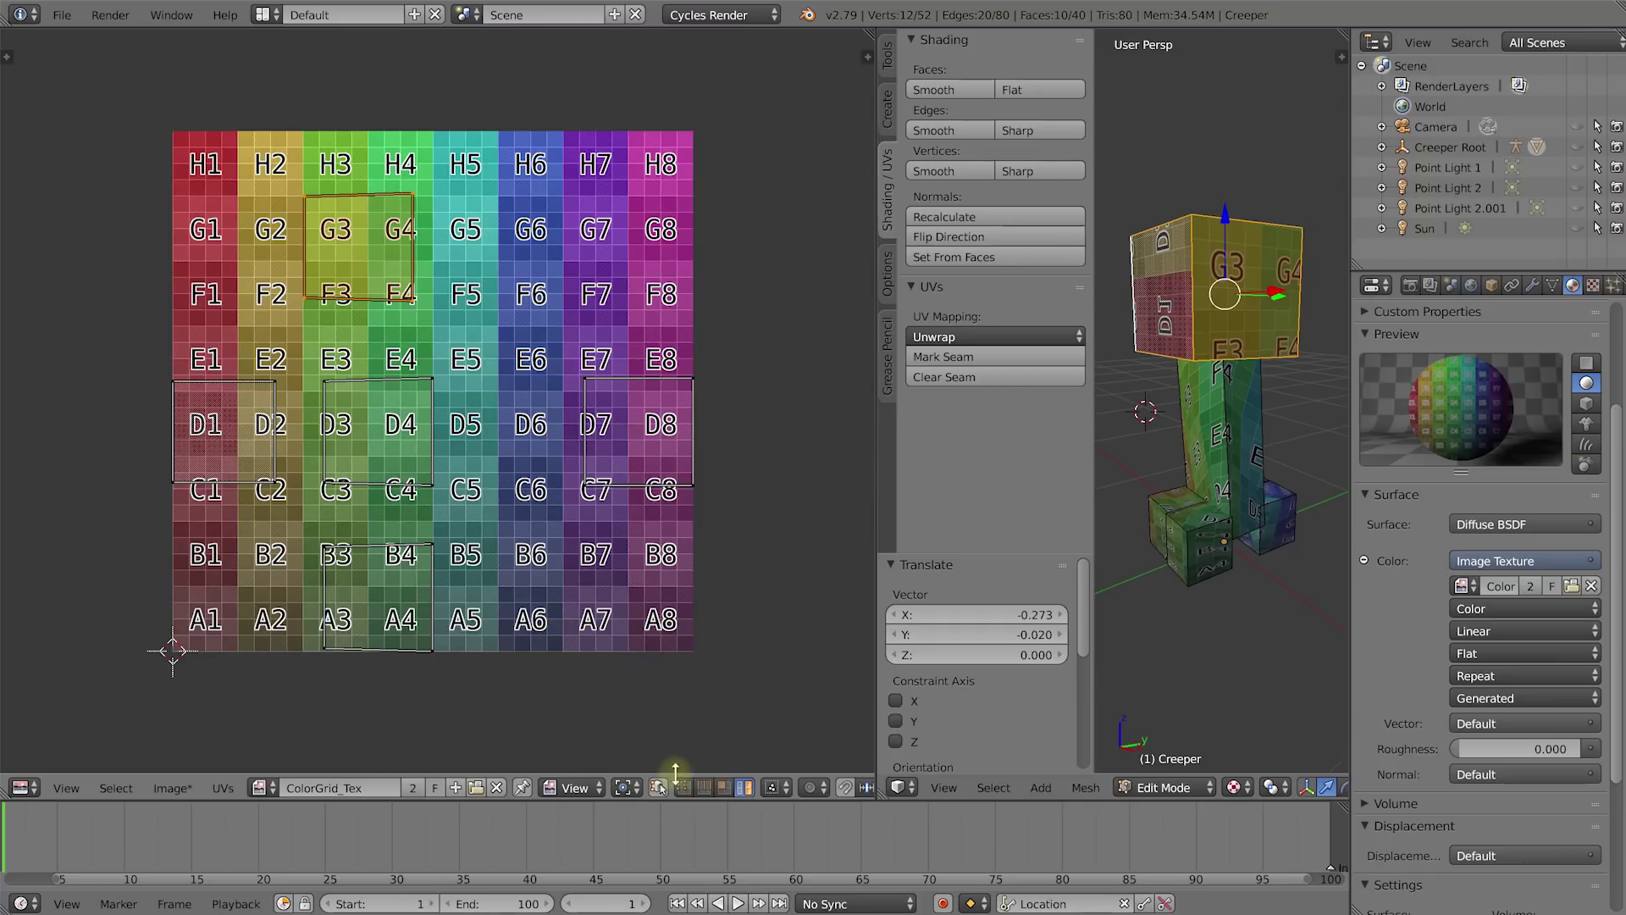
# Move single corners of the UV square over G3 and G4, including by -0.090, -0.071 and by -0.089, 0.051 in X and Y.
pyautogui.click(414, 189)
pyautogui.press('g')
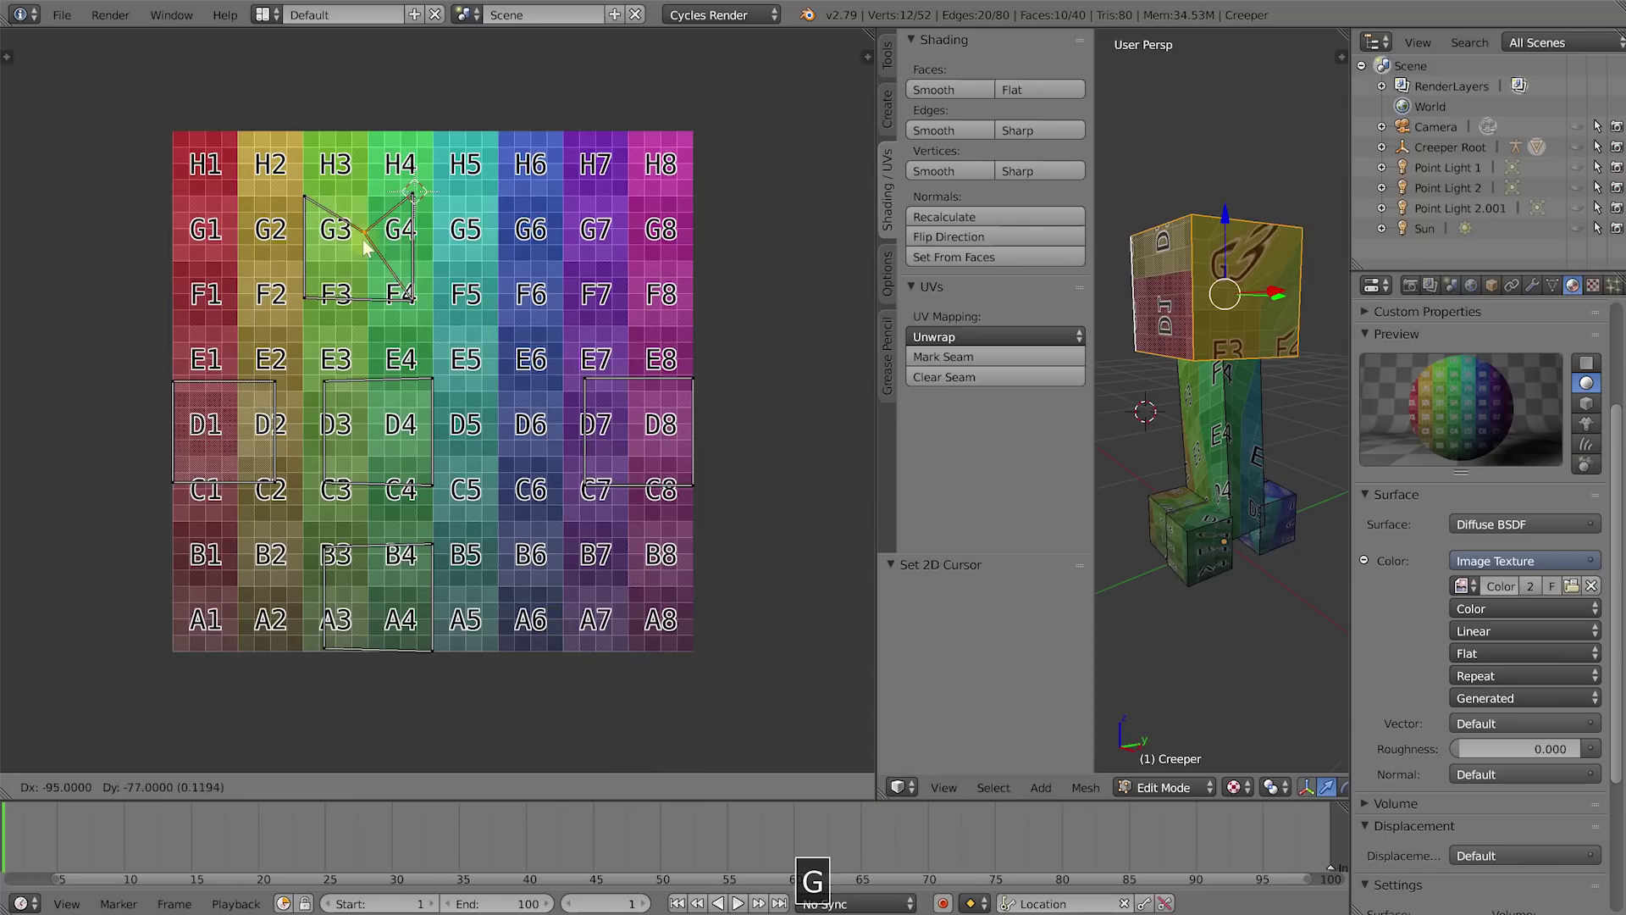
pyautogui.click(366, 232)
pyautogui.rightClick(415, 198)
pyautogui.press('g')
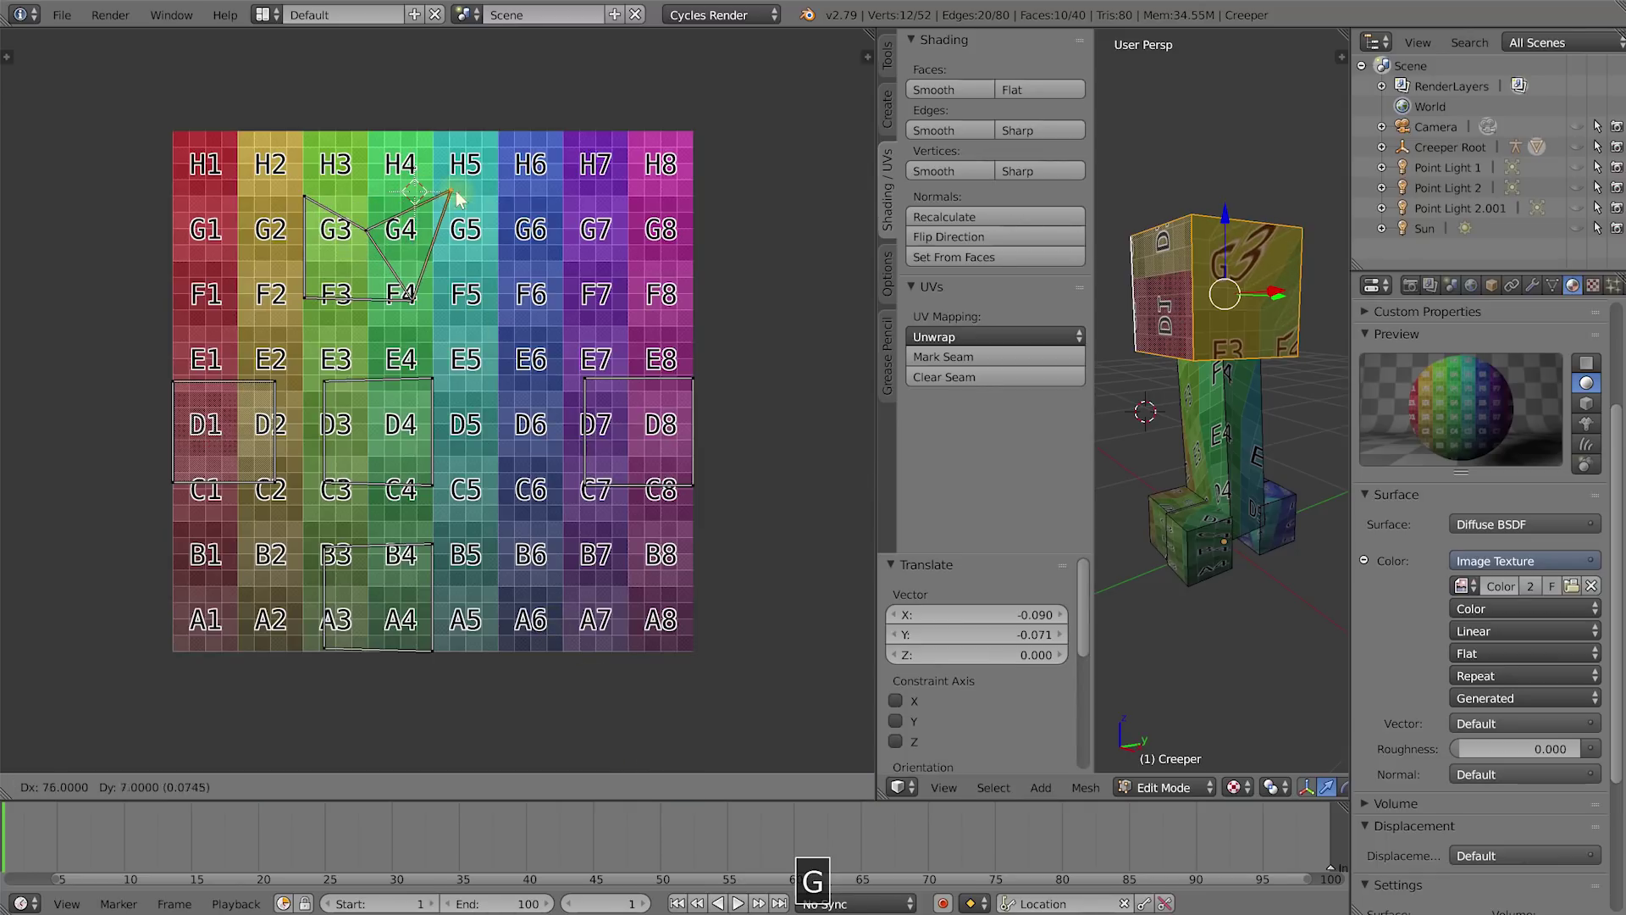
pyautogui.click(453, 194)
pyautogui.press('g')
pyautogui.click(362, 272)
pyautogui.moveTo(1262, 337); pyautogui.dragTo(1163, 357, button='middle')
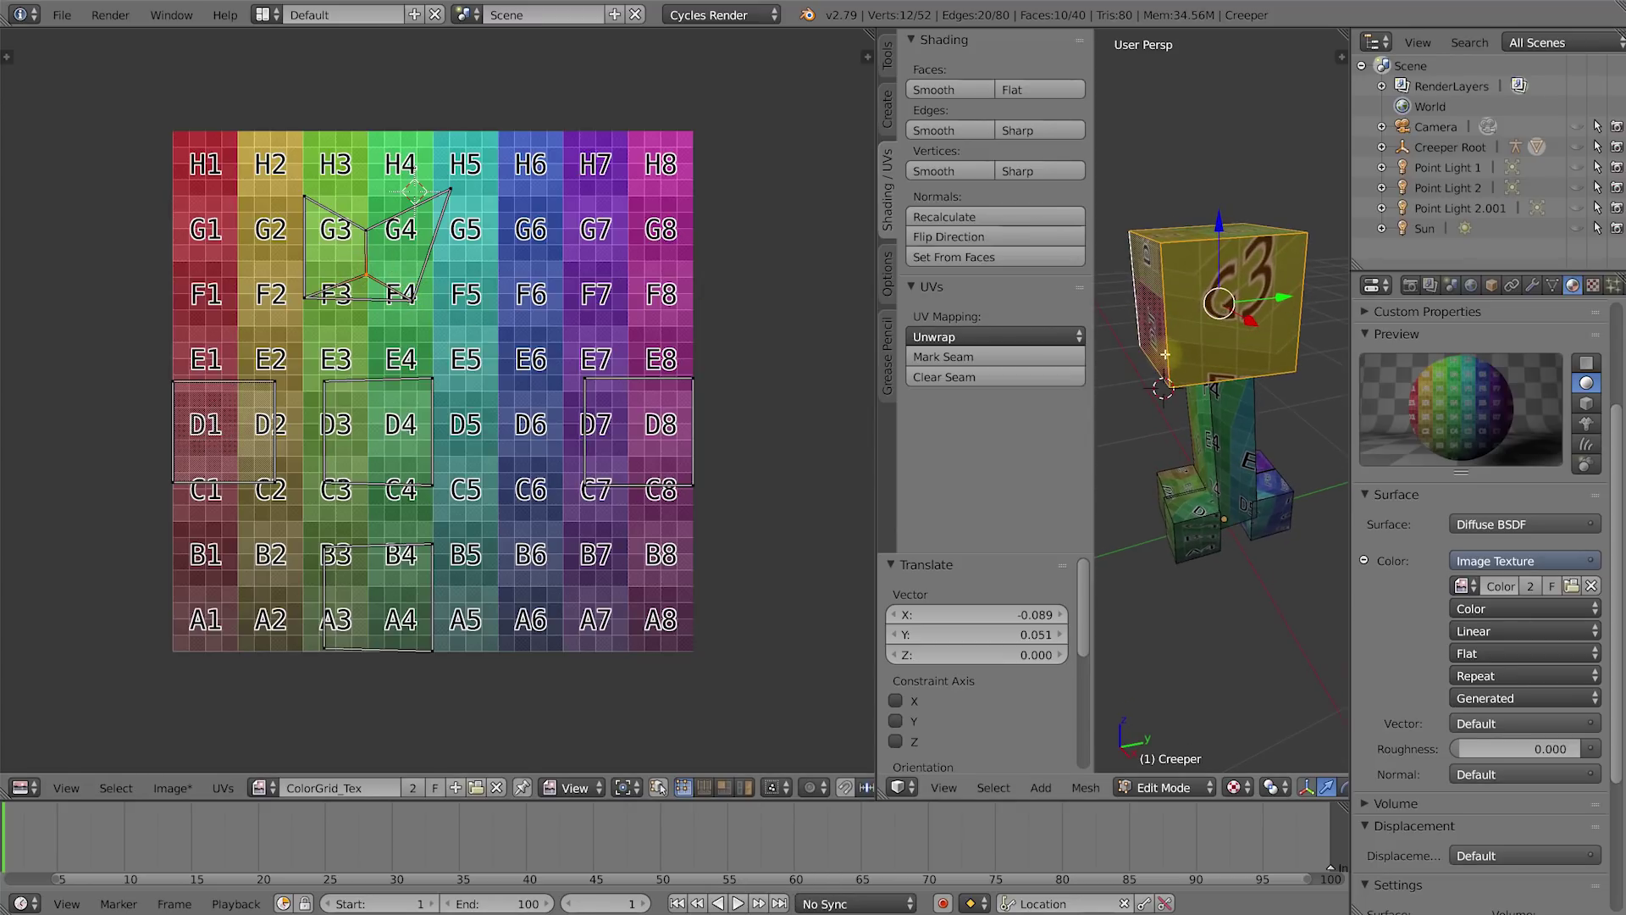
pyautogui.moveTo(450, 341); pyautogui.dragTo(447, 320, button='middle')
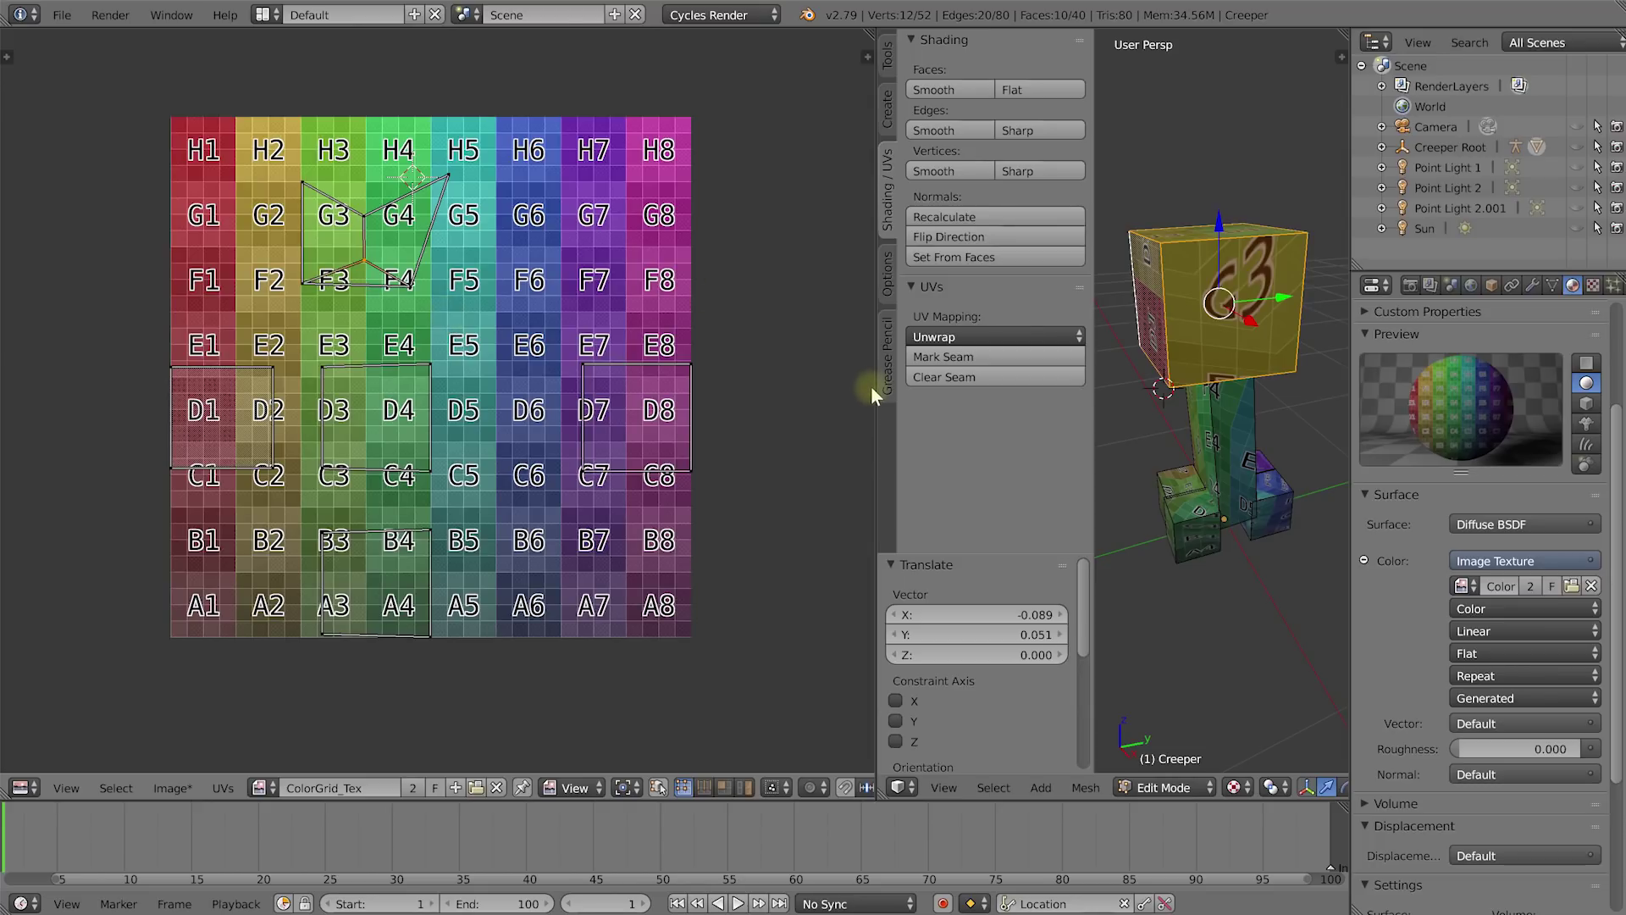
# Widen the 3D viewport and try the standard Unwrap on the selected head without any marked seams.
pyautogui.moveTo(872, 381); pyautogui.dragTo(603, 377)
pyautogui.moveTo(1084, 391); pyautogui.dragTo(1040, 464, button='middle')
pyautogui.moveTo(1038, 345); pyautogui.dragTo(1076, 267, button='middle')
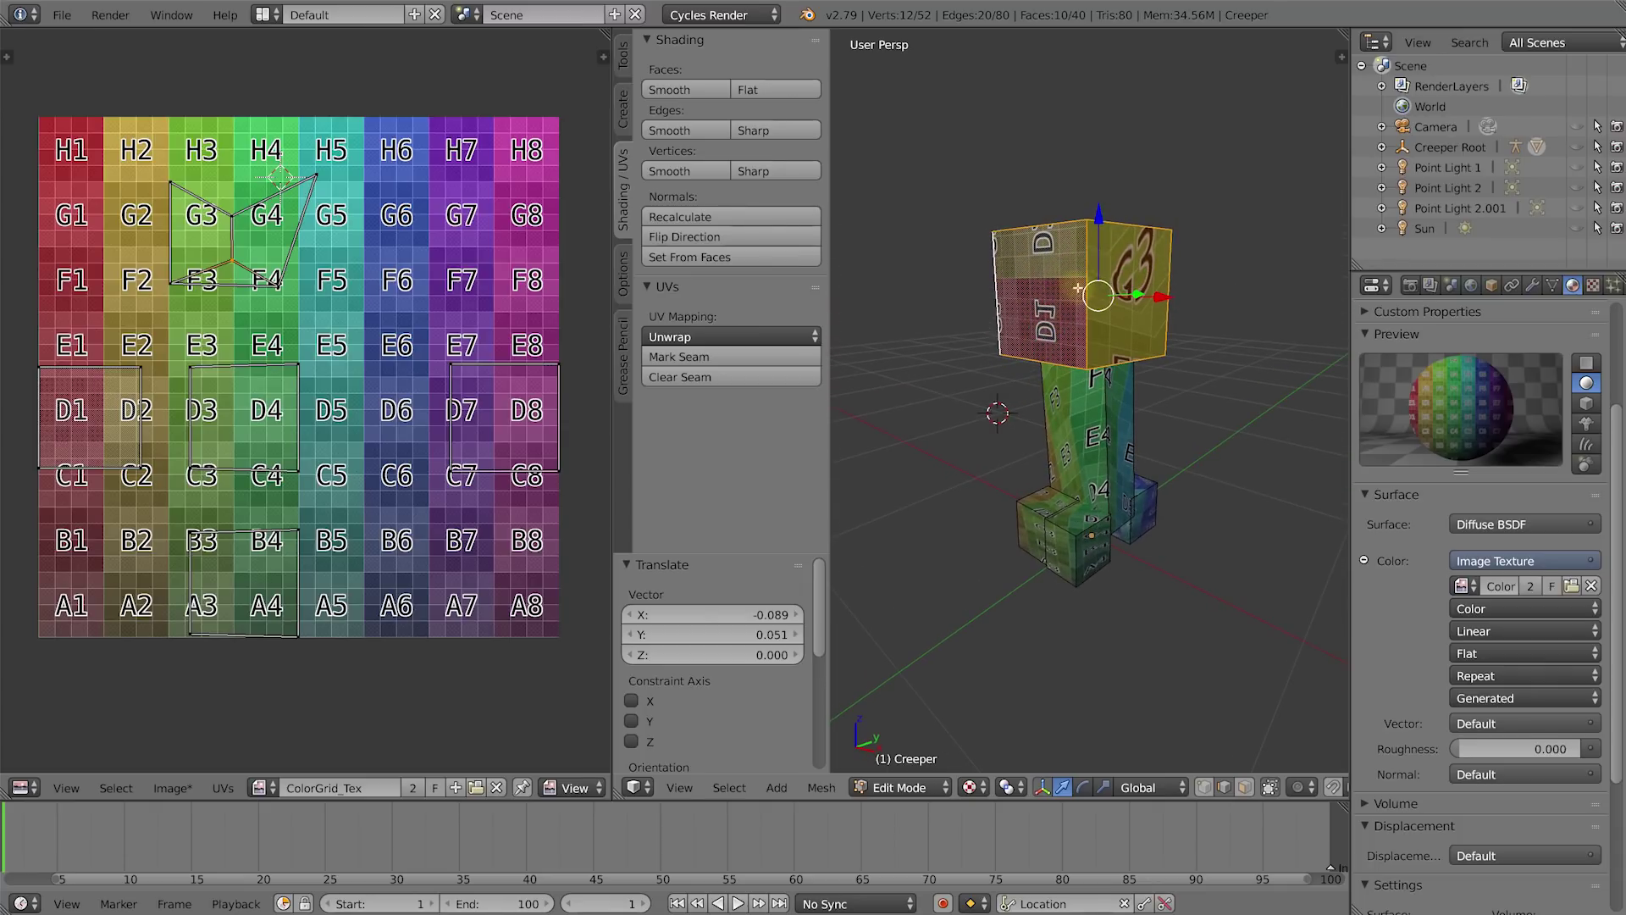
pyautogui.click(786, 337)
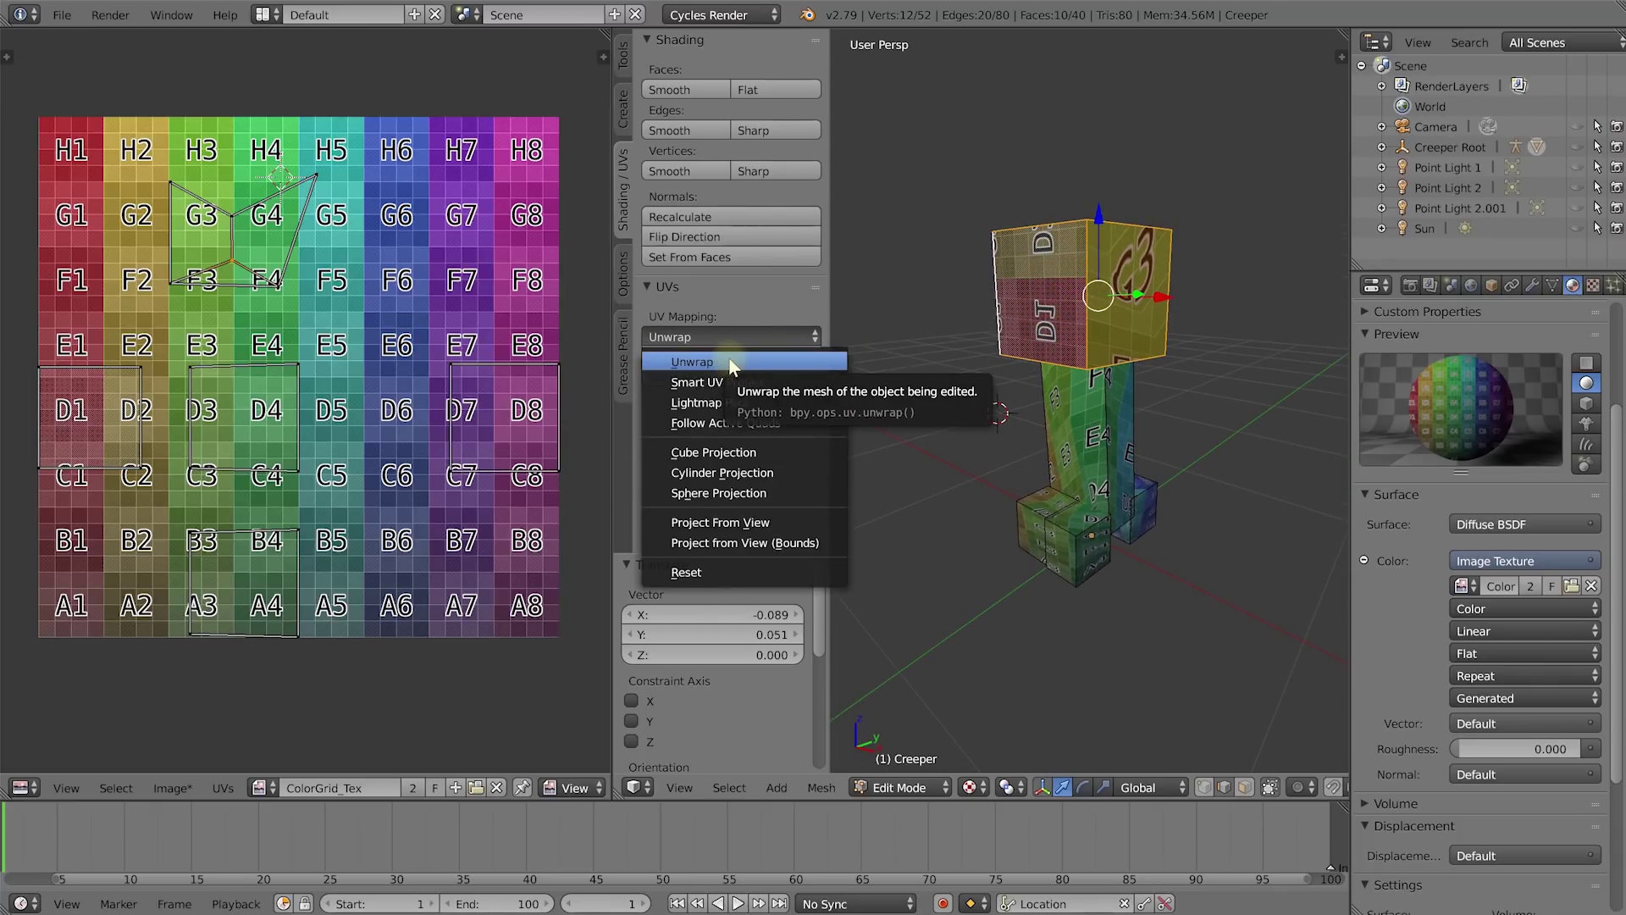
pyautogui.click(732, 362)
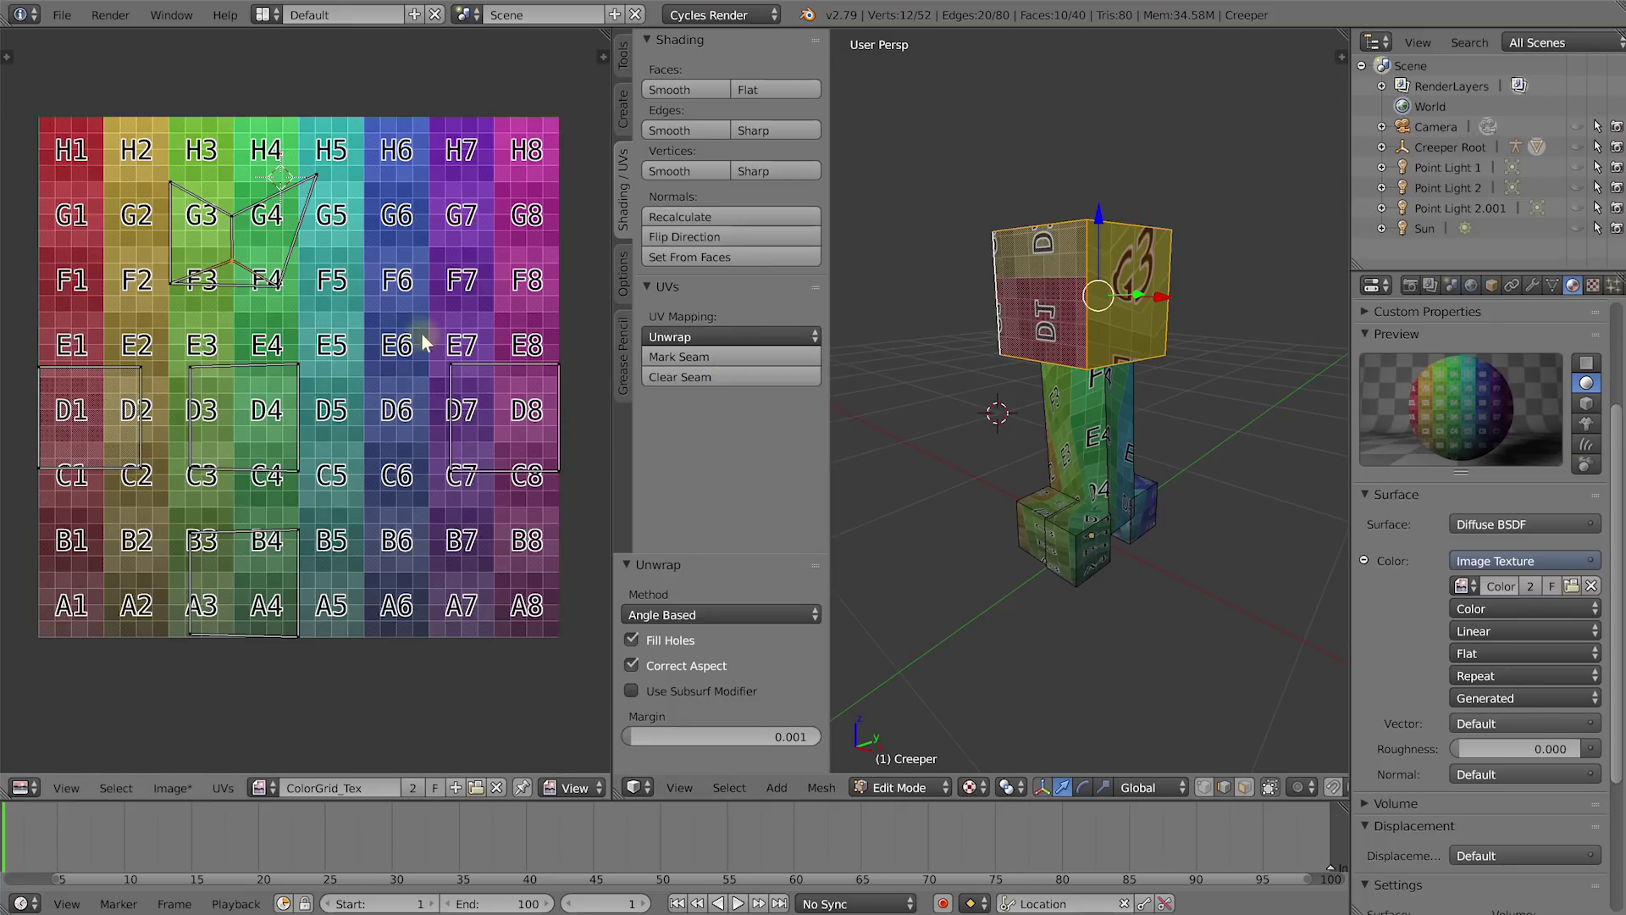
pyautogui.moveTo(843, 332); pyautogui.dragTo(1095, 291, button='middle')
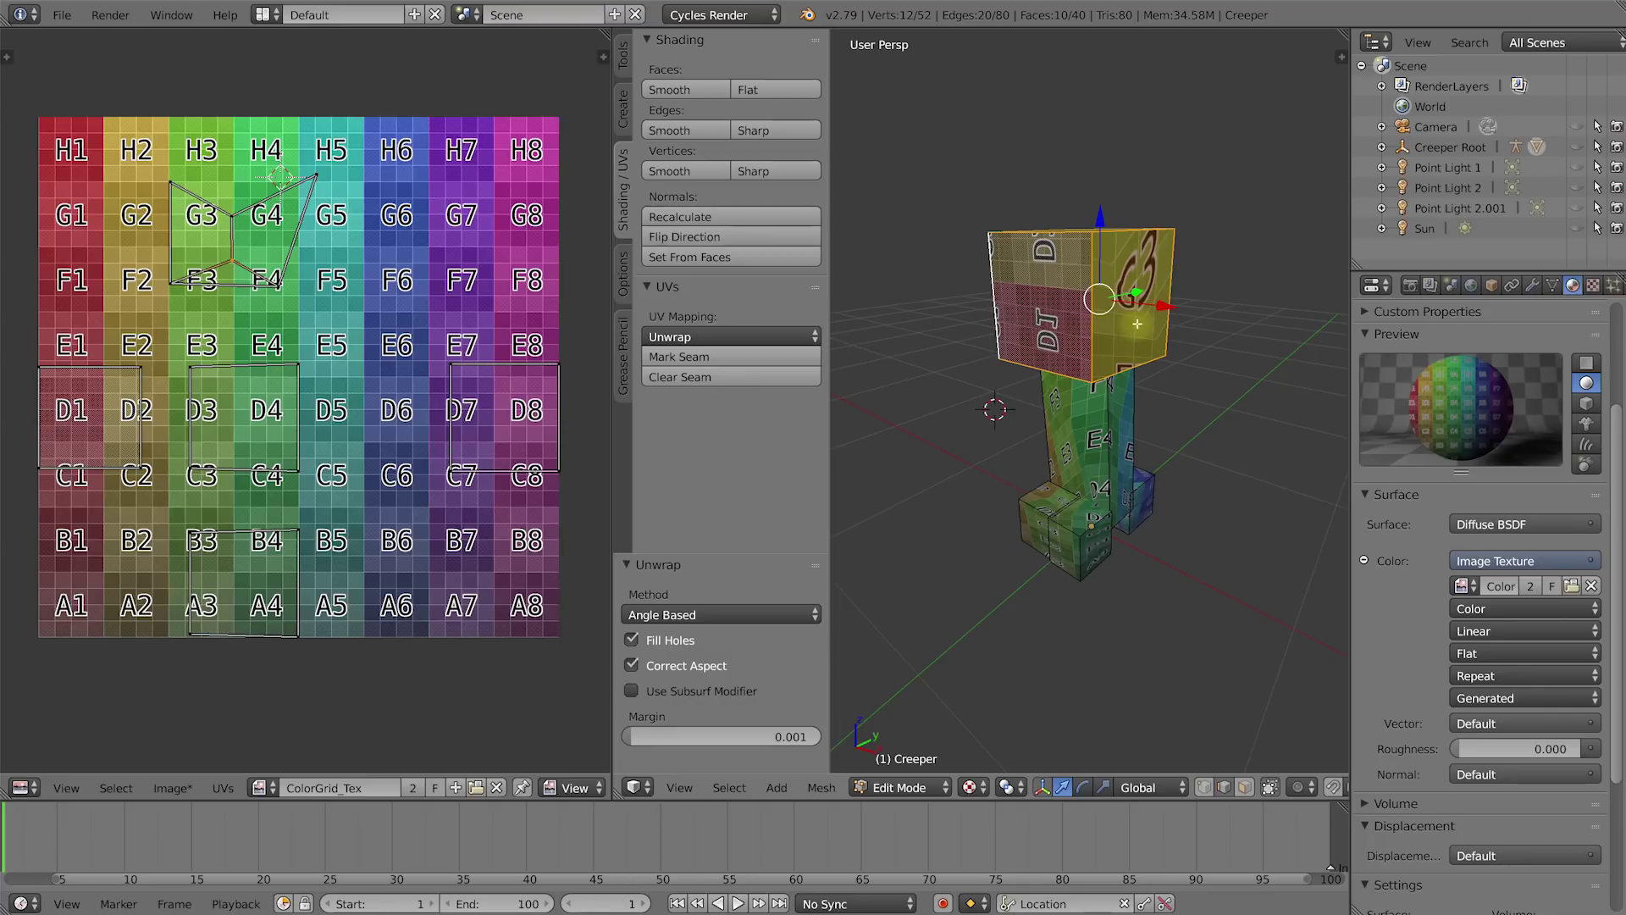
# Mark seams along the head's four vertical corner edges and along three of its bottom edges.
pyautogui.press('a')
pyautogui.moveTo(1137, 324); pyautogui.dragTo(1017, 310, button='middle')
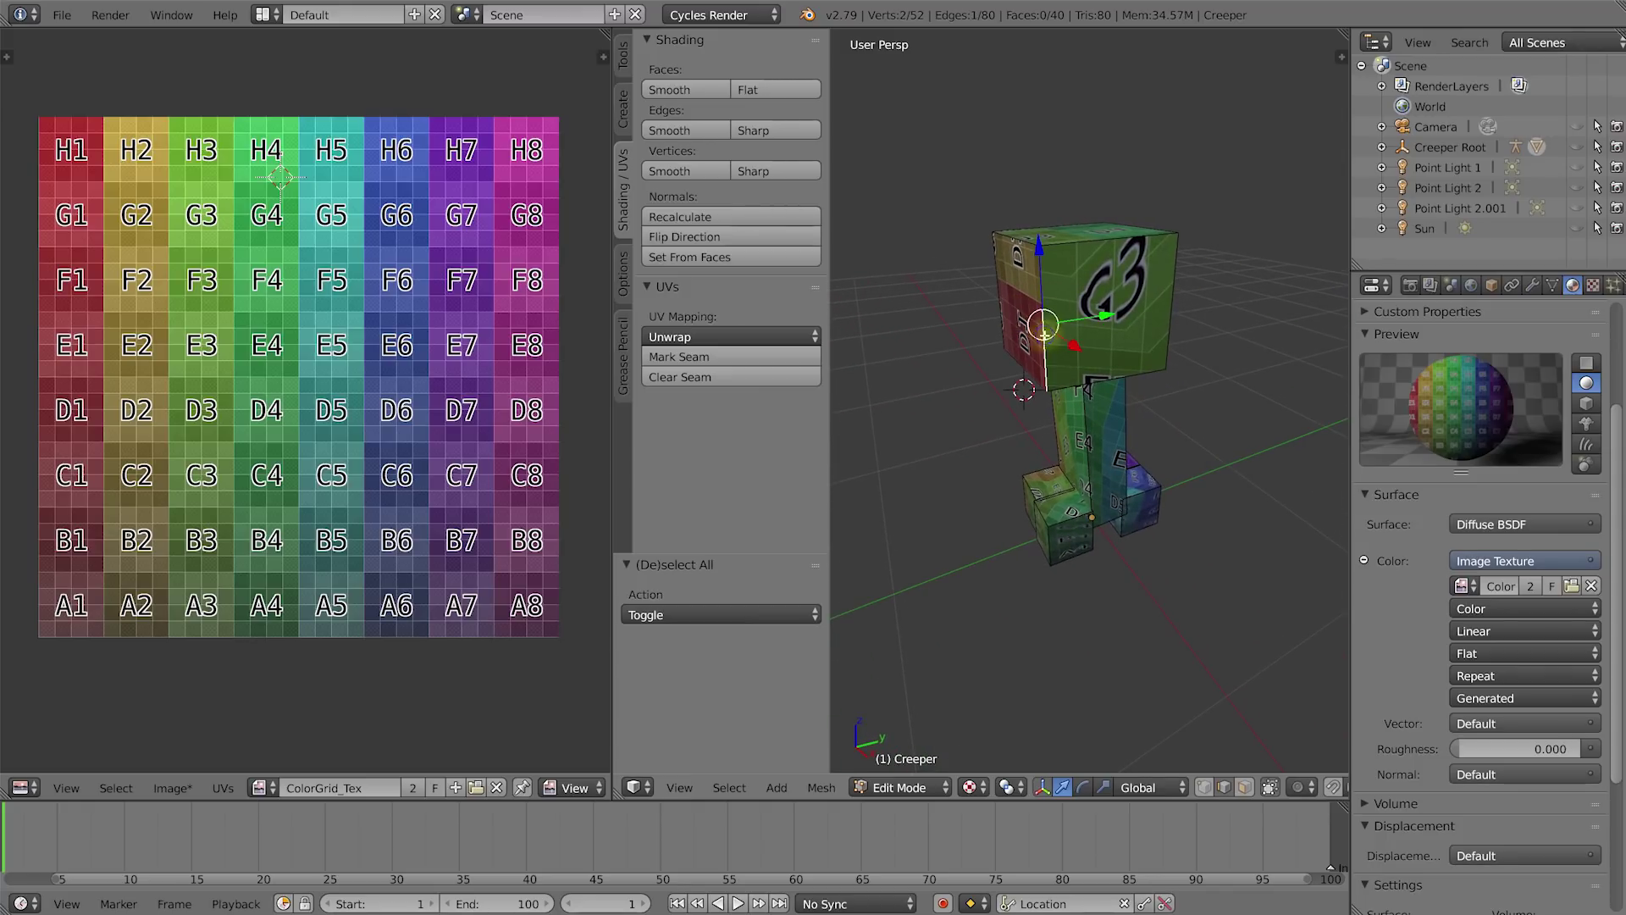
pyautogui.keyDown('shift'); pyautogui.rightClick(1139, 374); pyautogui.keyUp('shift')
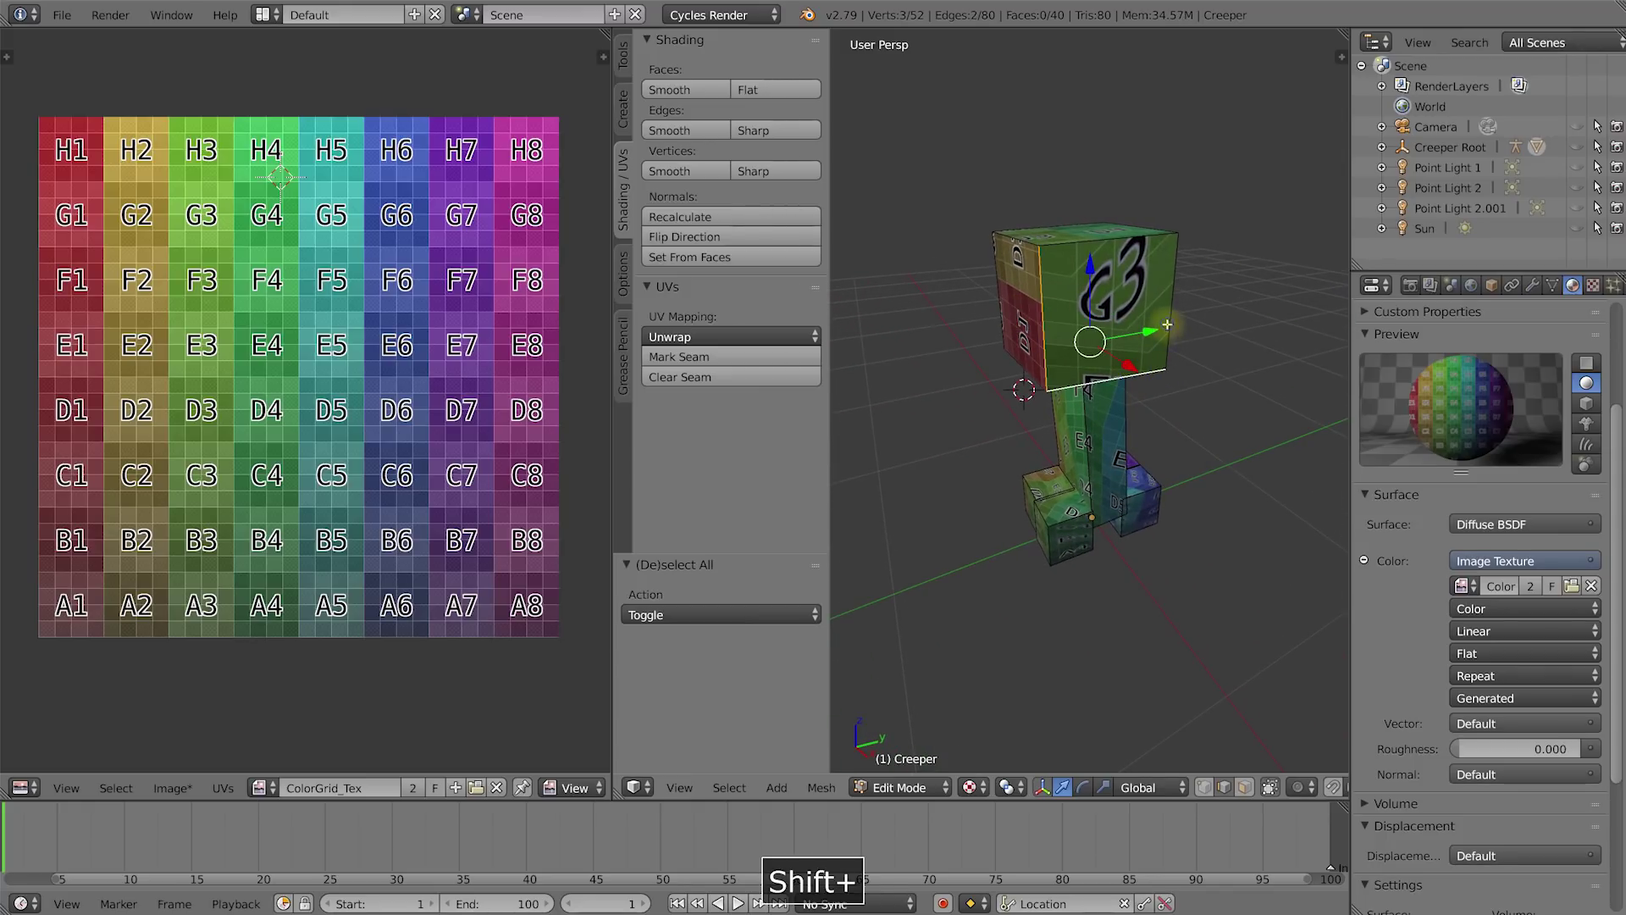
pyautogui.moveTo(979, 312); pyautogui.dragTo(1015, 317, button='middle')
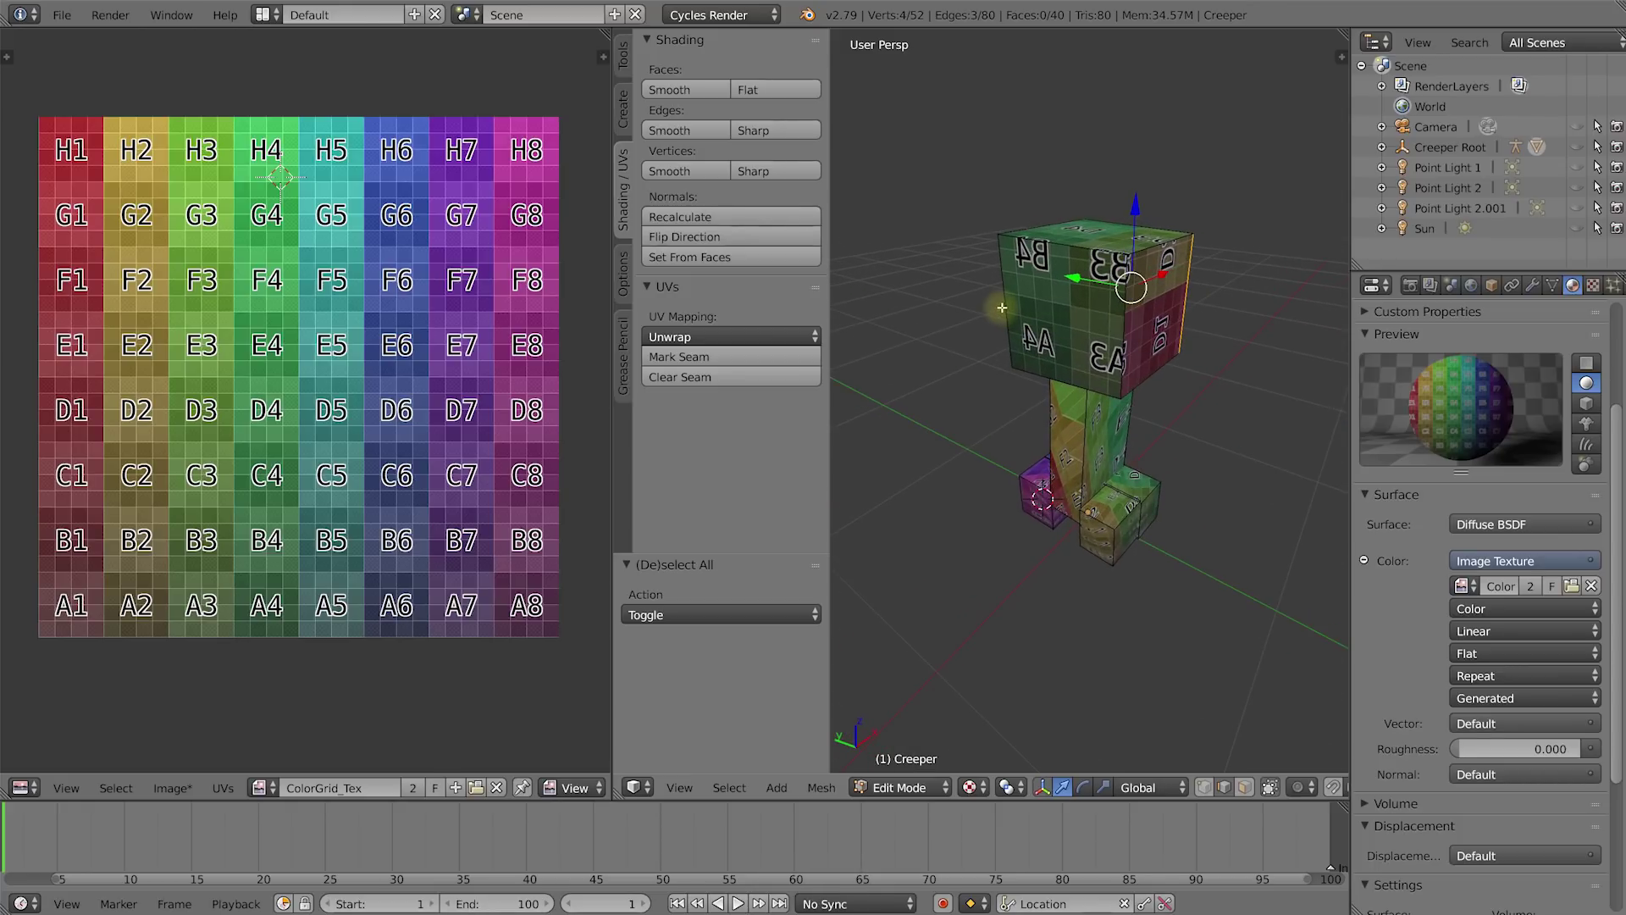
pyautogui.keyDown('shift'); pyautogui.rightClick(1006, 298); pyautogui.keyUp('shift')
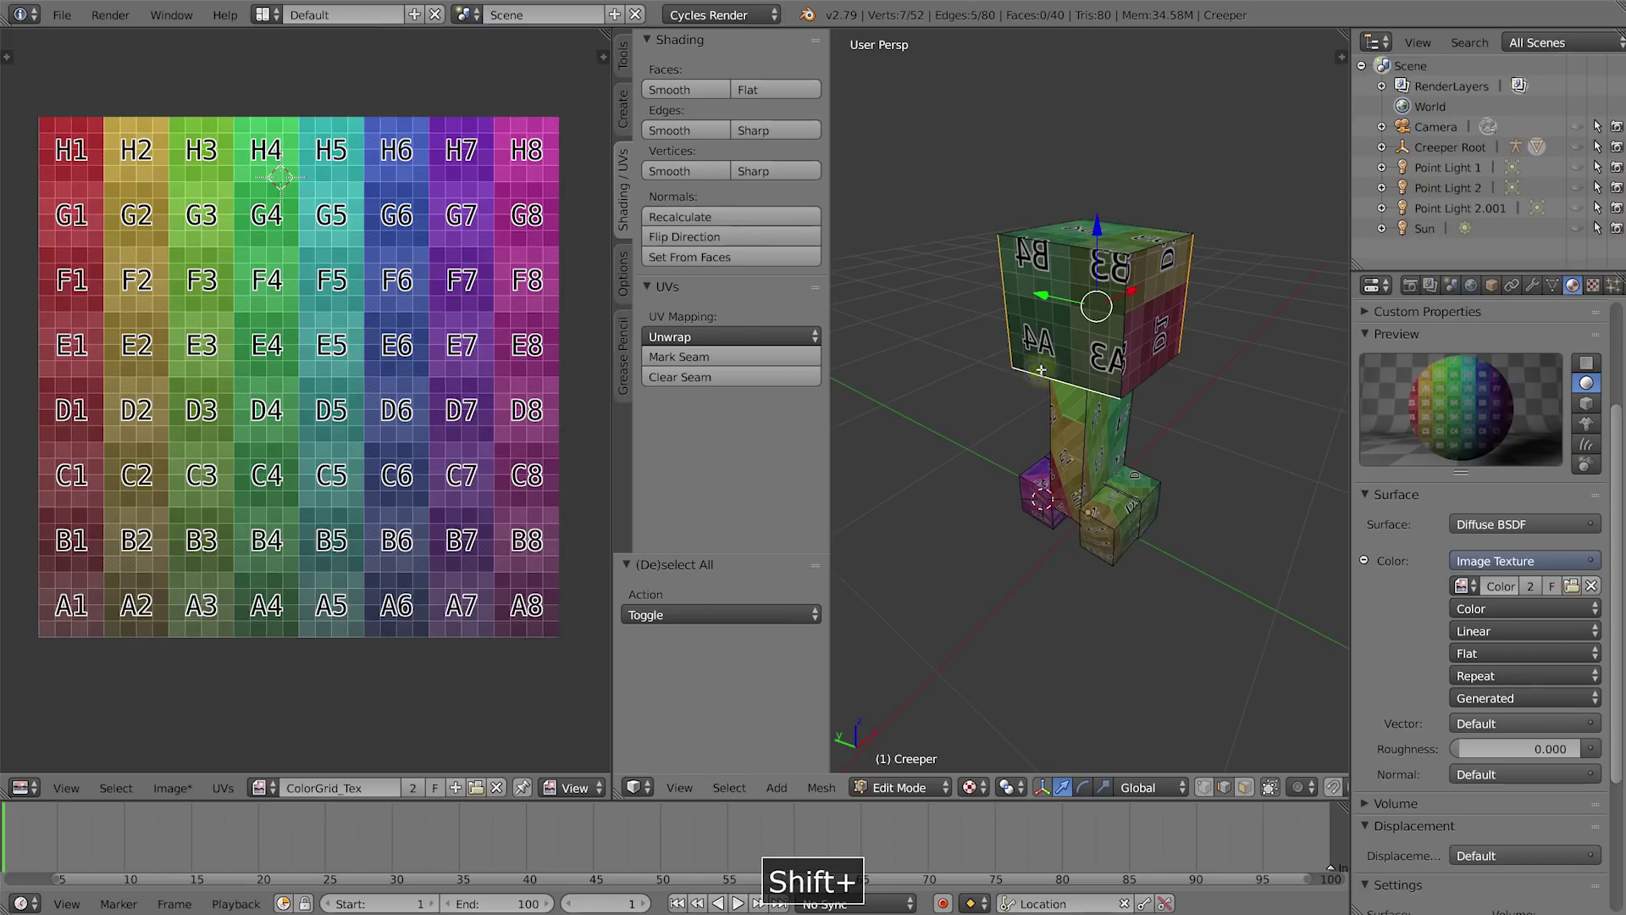
pyautogui.moveTo(1166, 387); pyautogui.dragTo(1092, 304, button='middle')
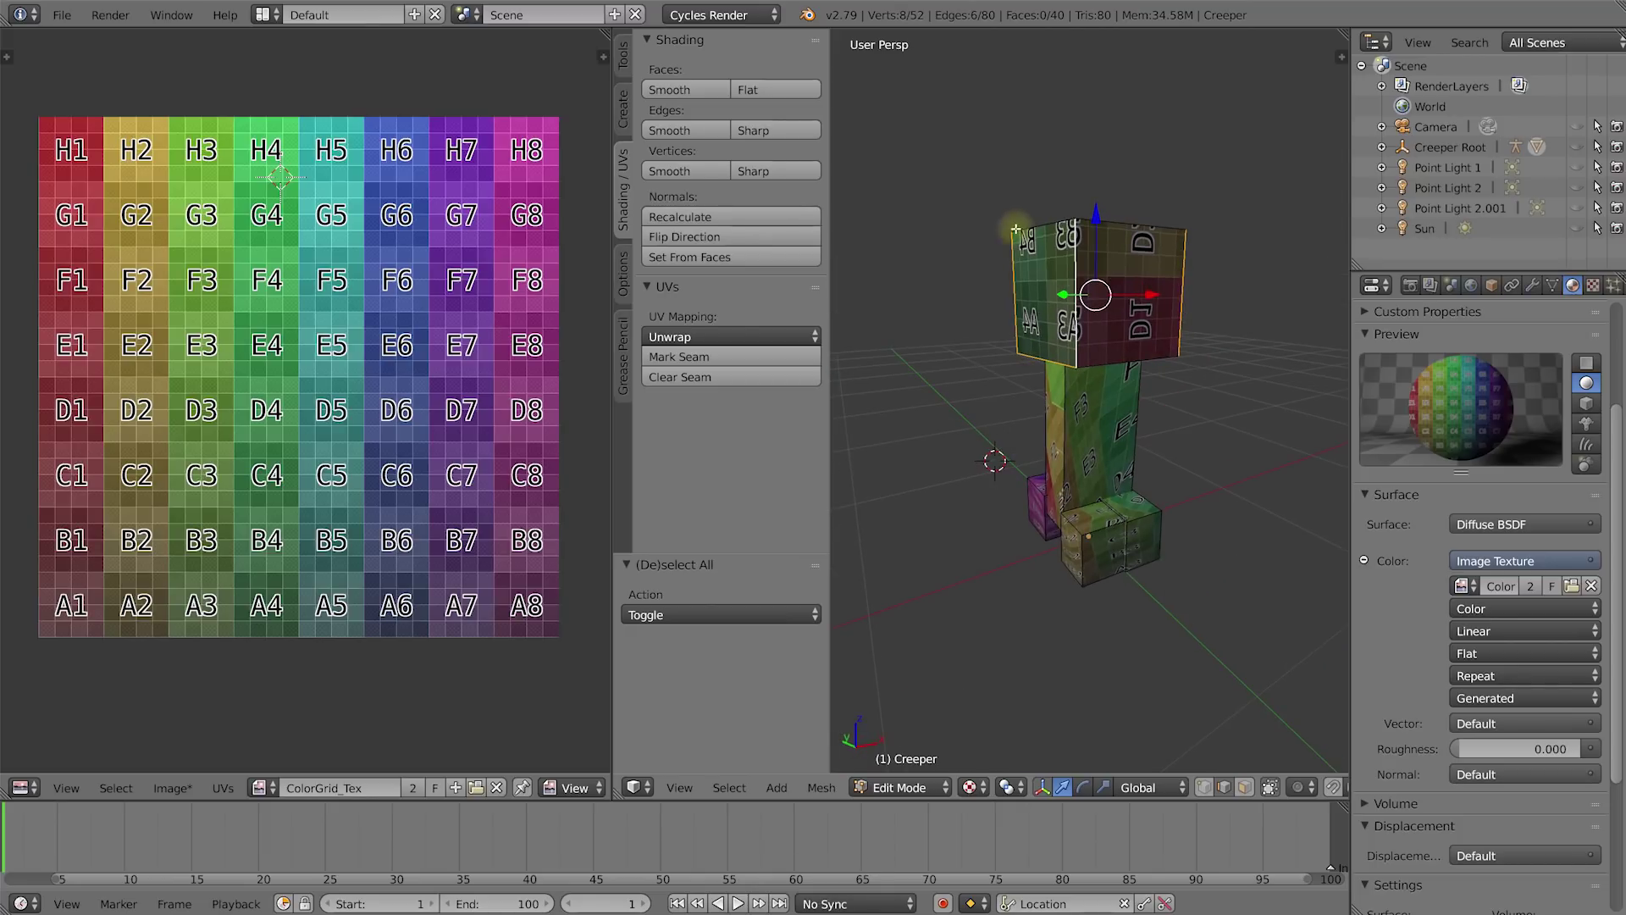
pyautogui.moveTo(1070, 230); pyautogui.dragTo(1123, 383, button='middle')
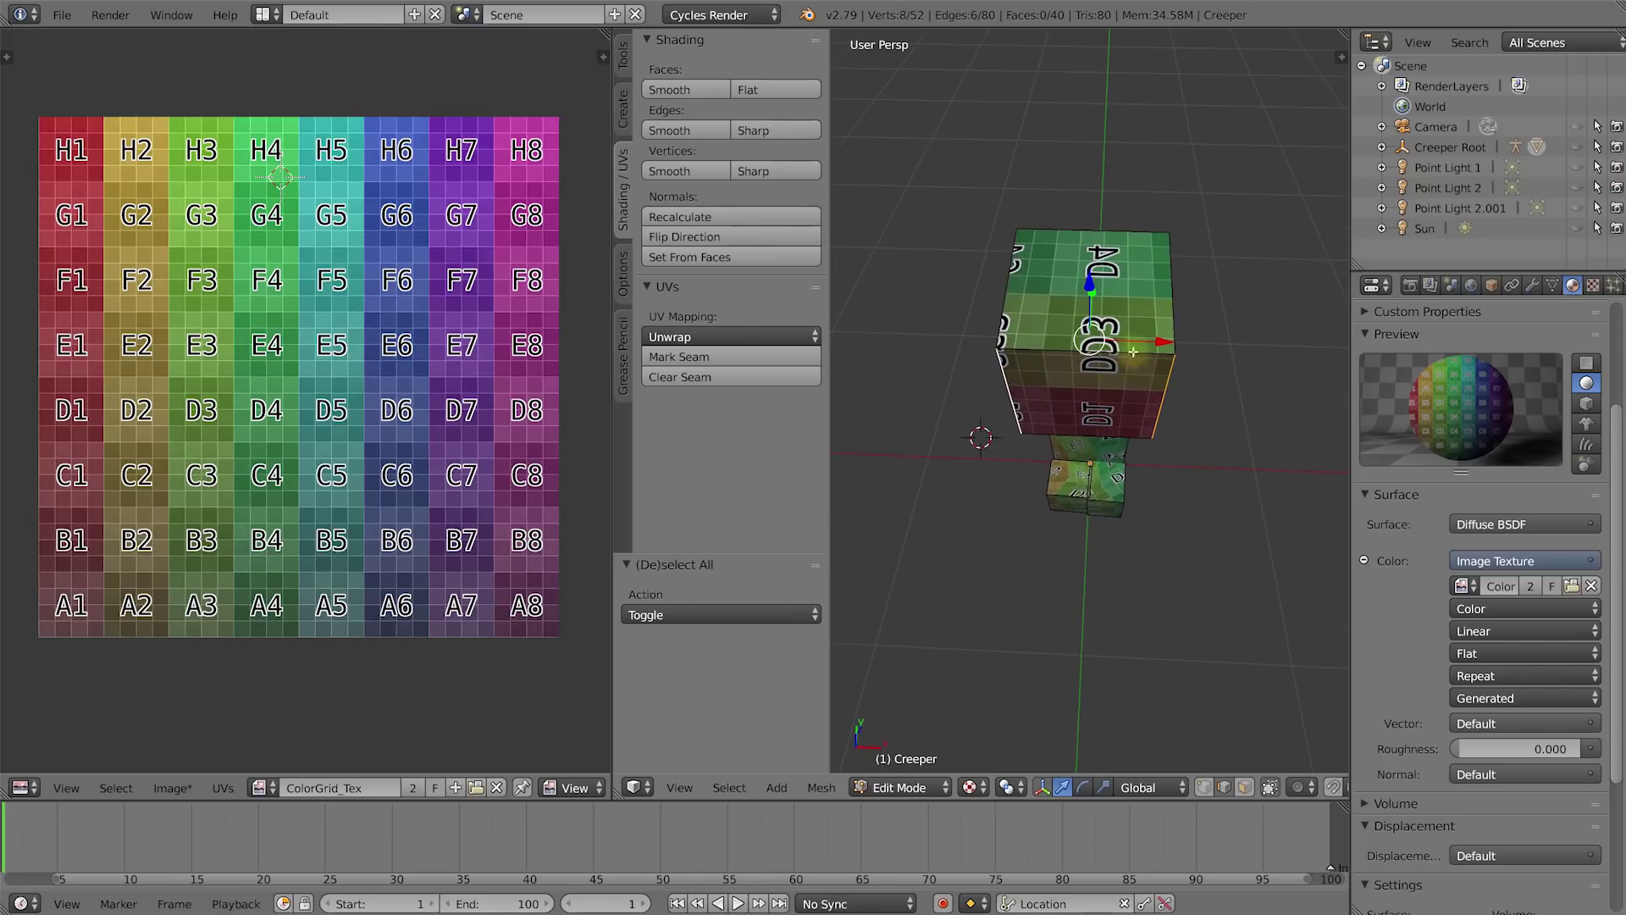
pyautogui.moveTo(1172, 423); pyautogui.dragTo(1160, 382, button='middle')
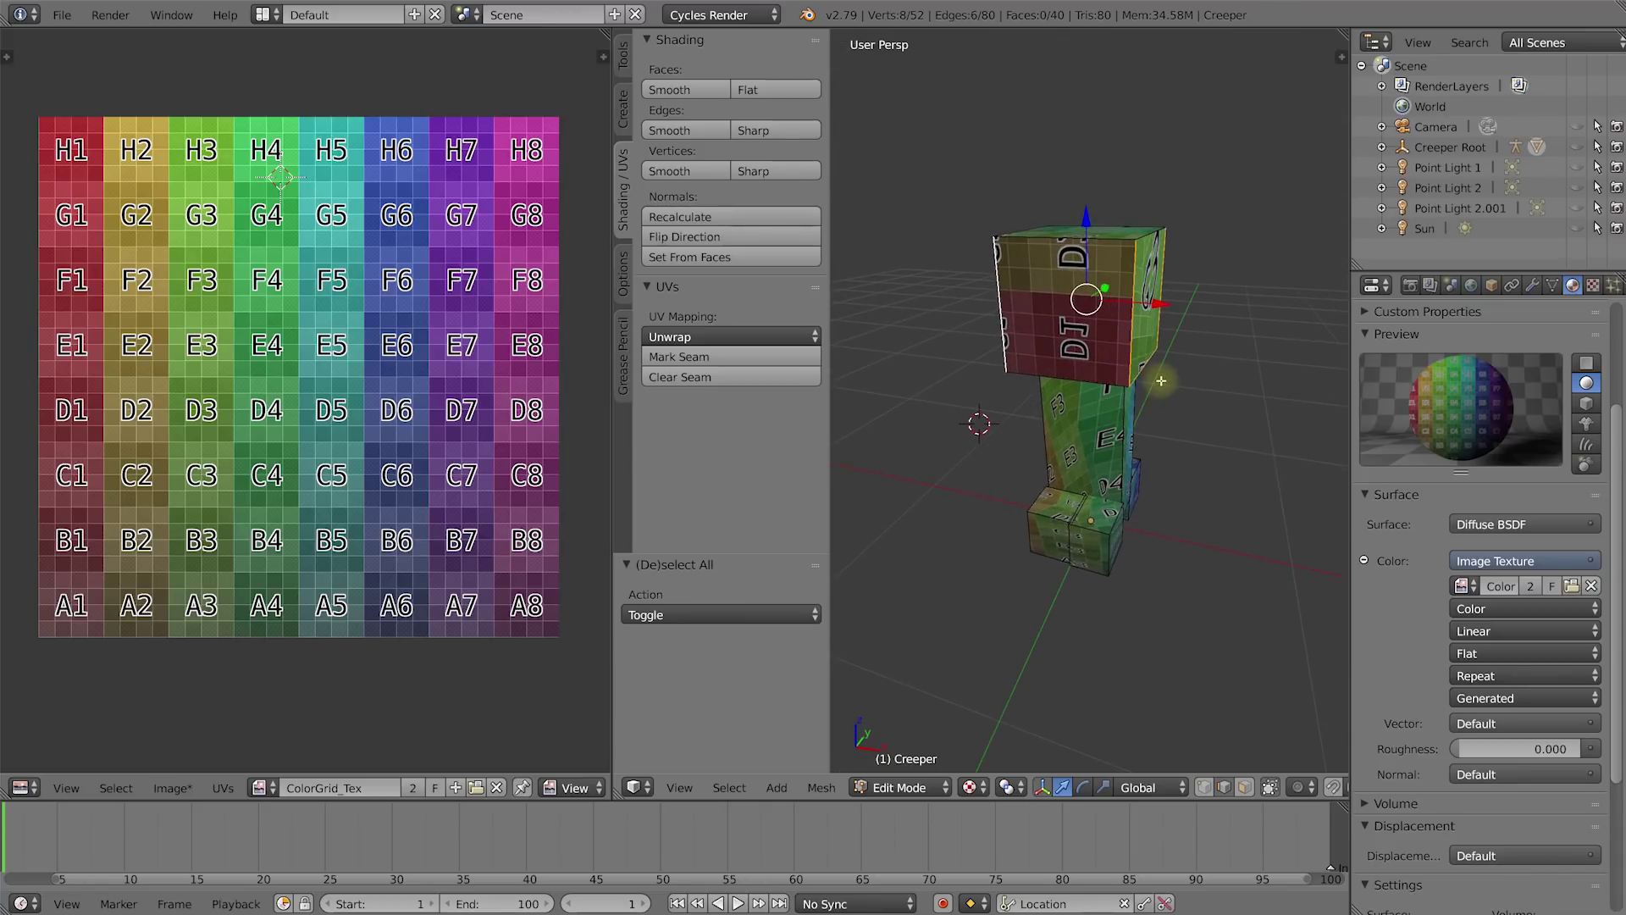
pyautogui.moveTo(1177, 306); pyautogui.dragTo(1057, 380, button='middle')
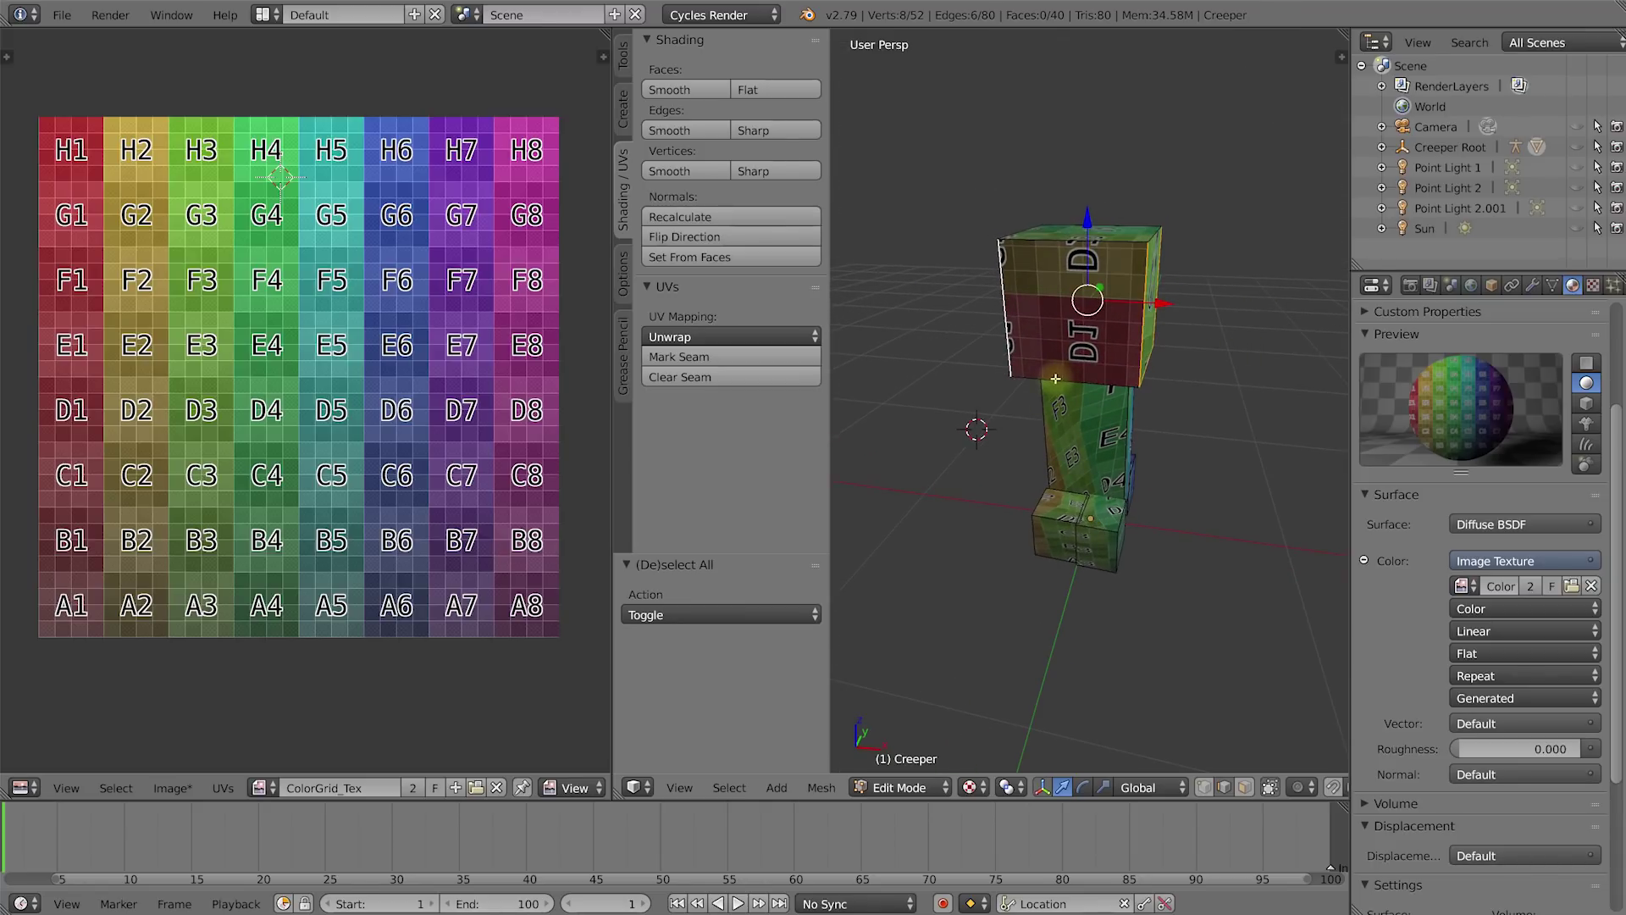
pyautogui.keyDown('shift'); pyautogui.rightClick(1069, 380); pyautogui.keyUp('shift')
pyautogui.moveTo(1133, 429); pyautogui.dragTo(1116, 396, button='middle')
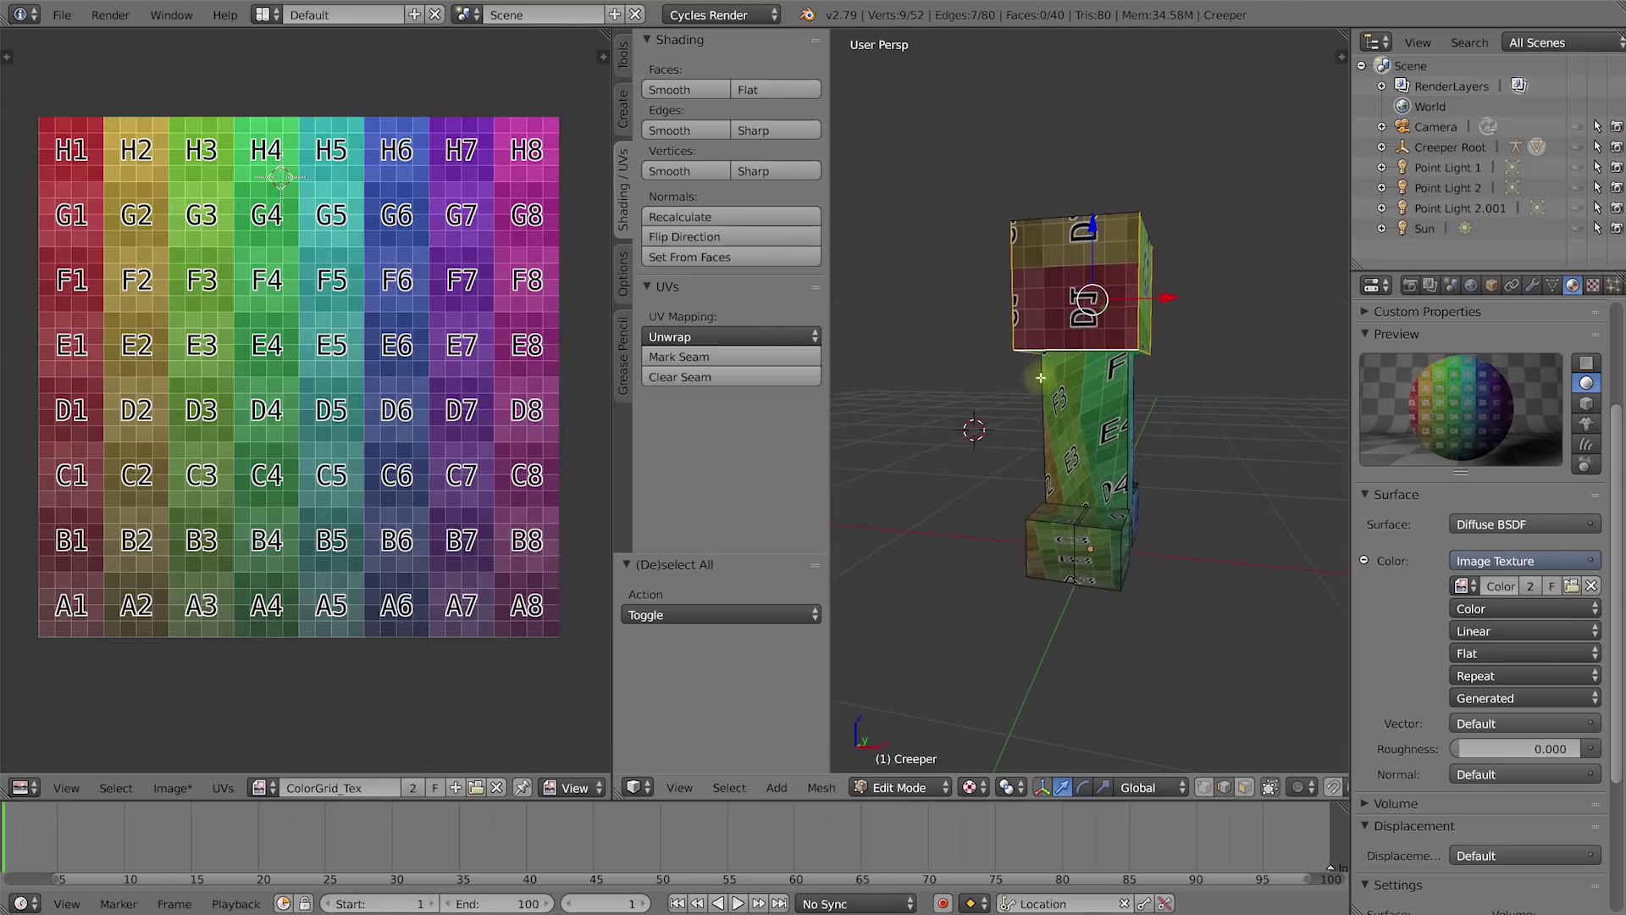
pyautogui.click(771, 356)
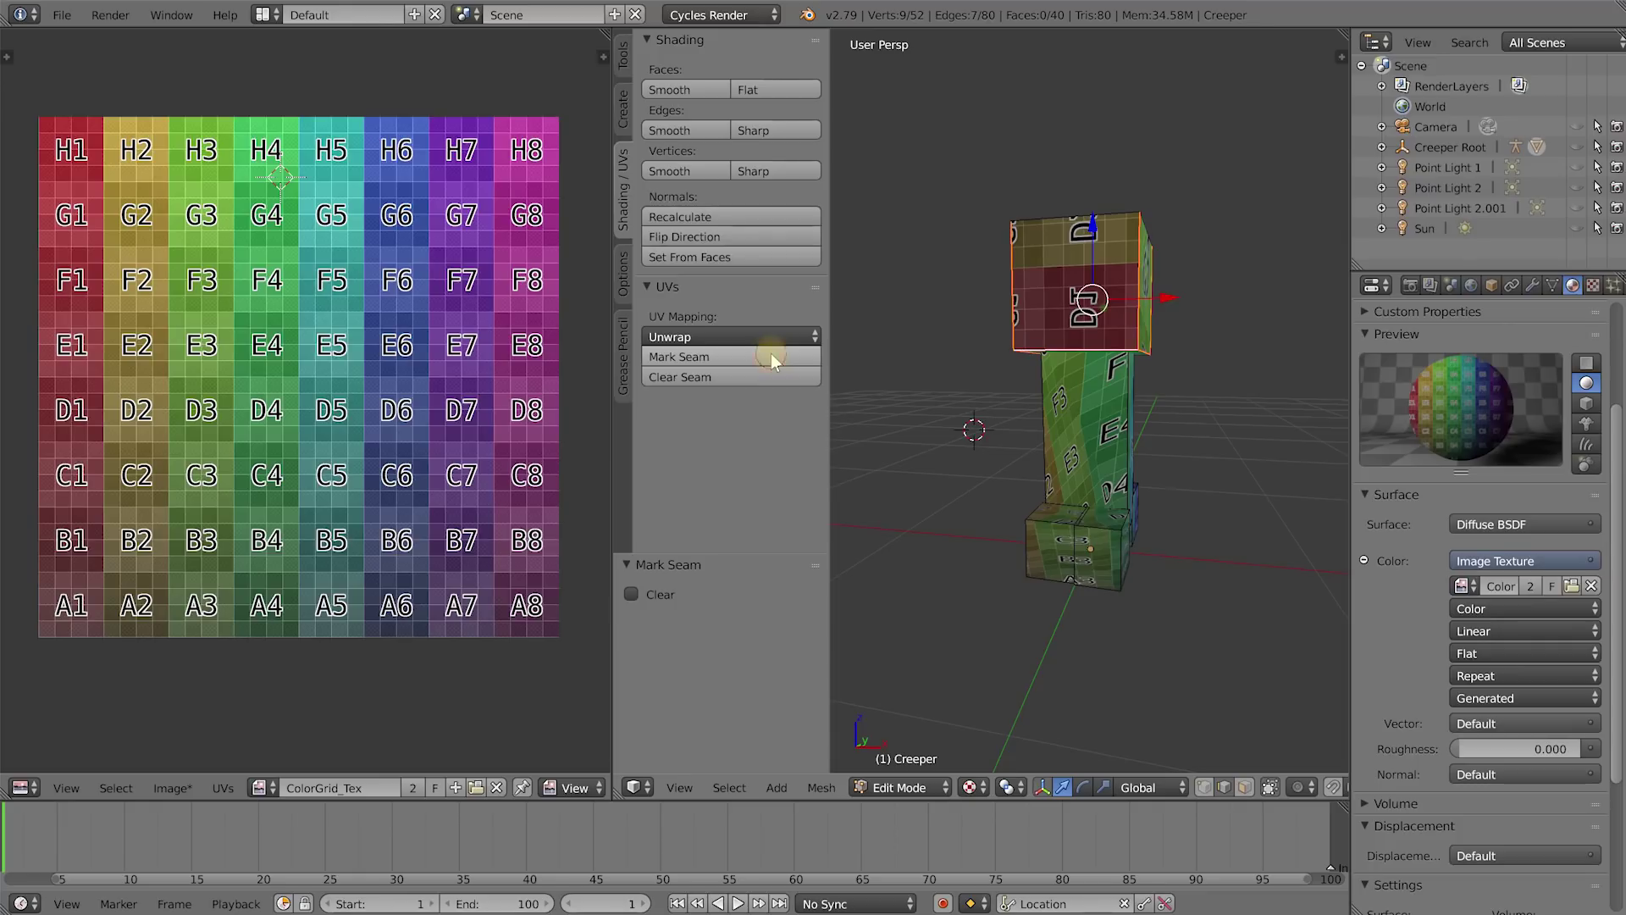
pyautogui.moveTo(1245, 406); pyautogui.dragTo(1060, 287, button='middle')
# Clear the edge selection, select all the geometry linked to one head edge, and unwrap the head along its seams.
pyautogui.press('a')
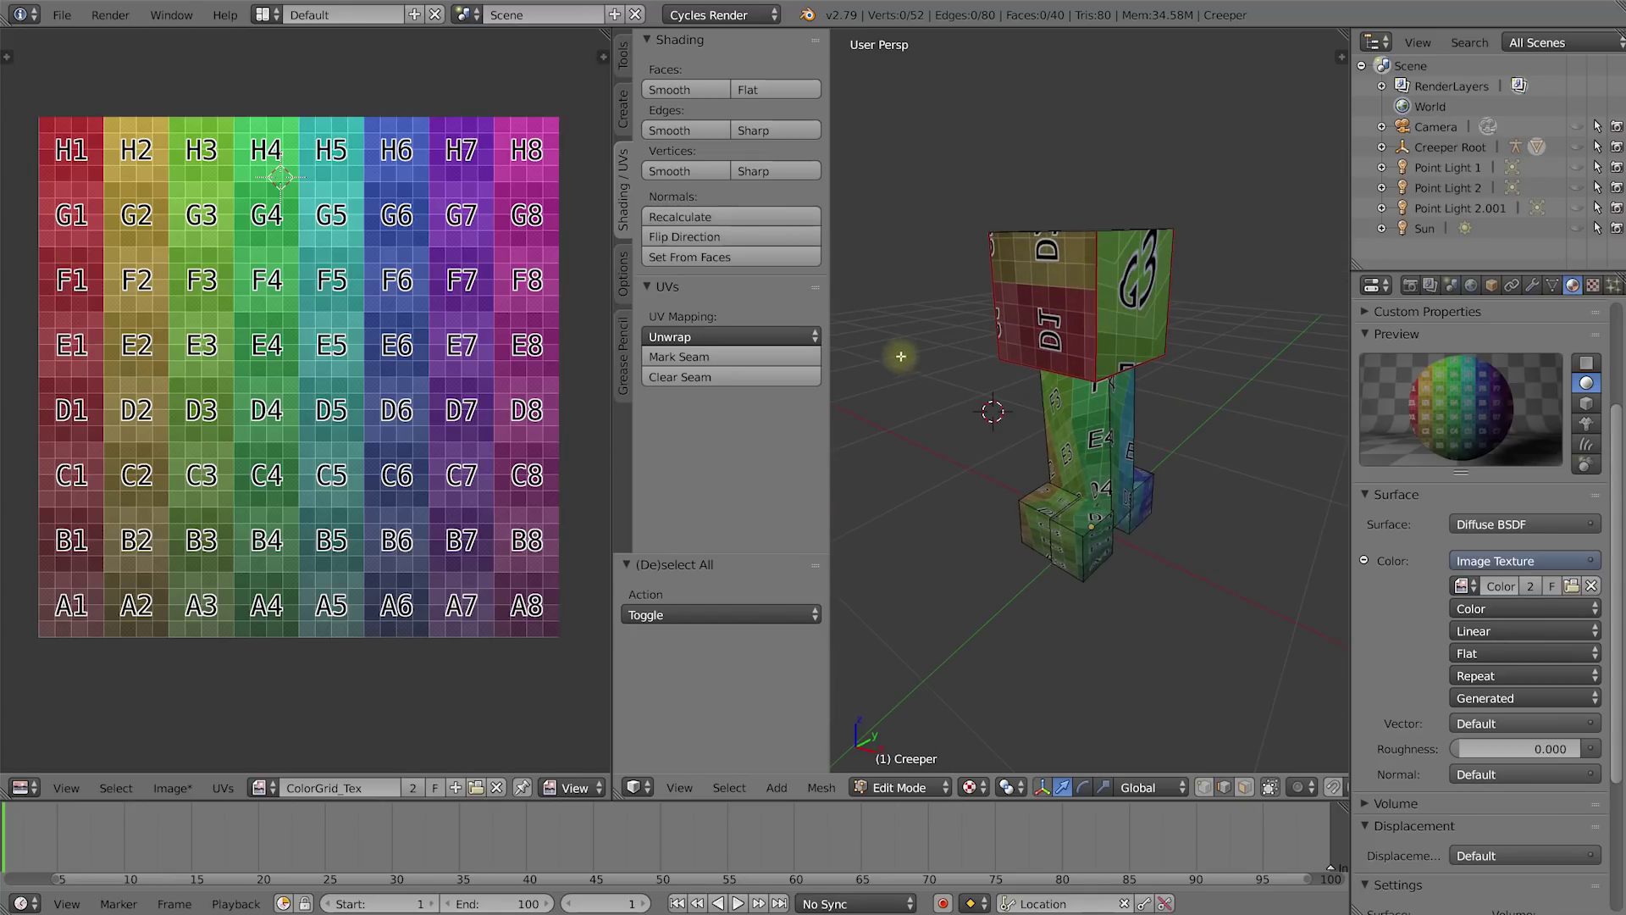
pyautogui.moveTo(1130, 315); pyautogui.dragTo(1130, 345, button='middle')
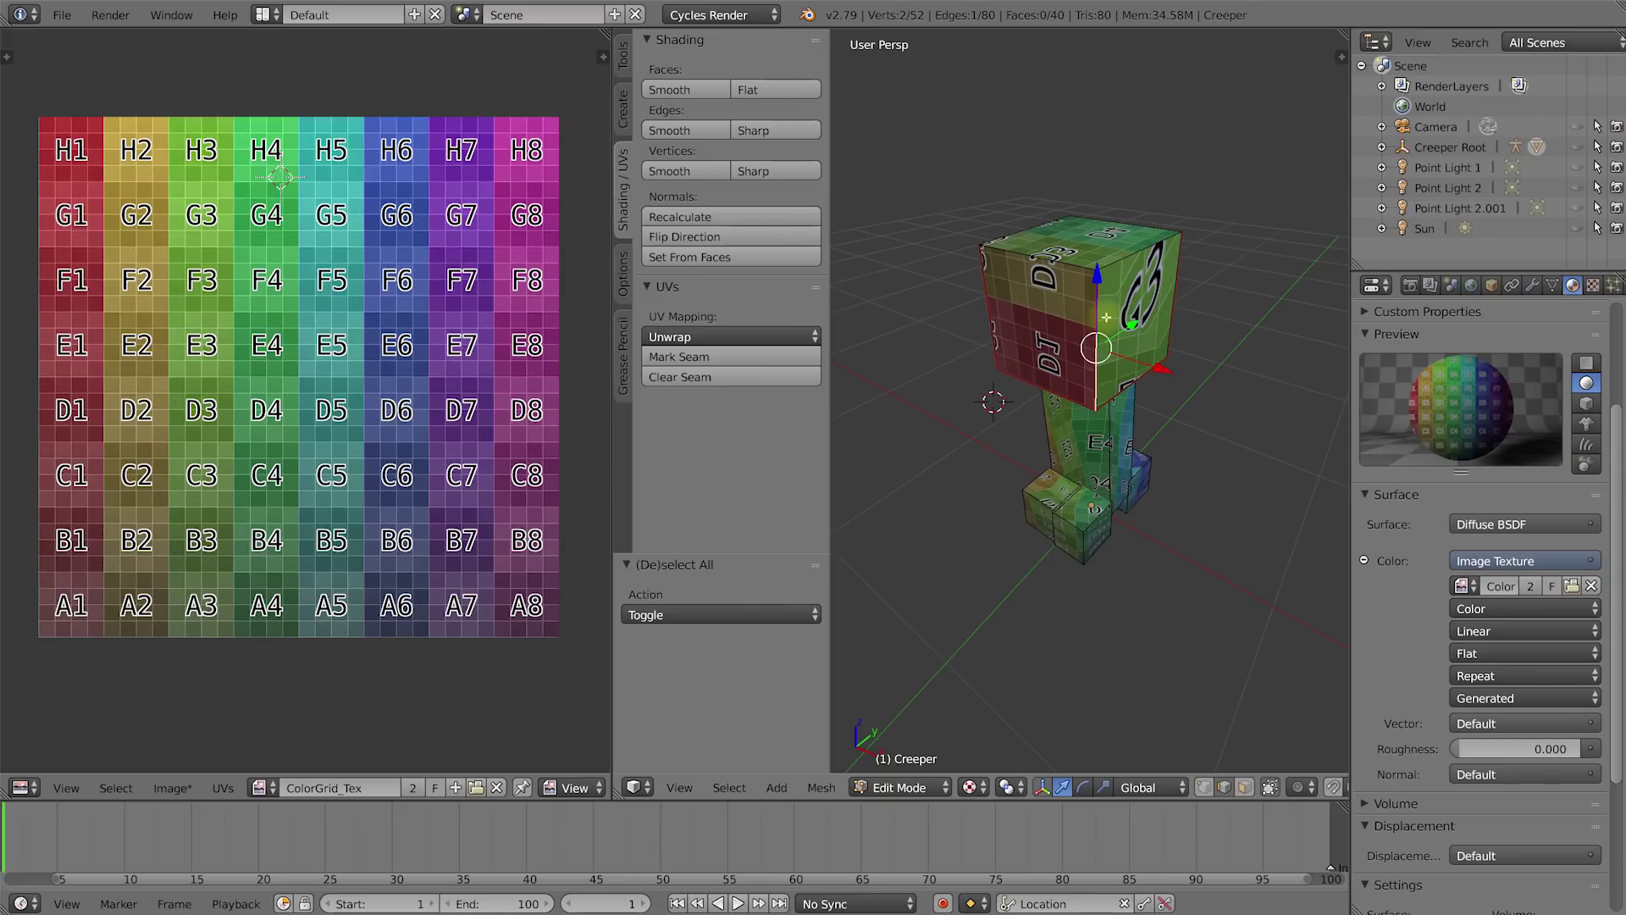
pyautogui.hotkey('ctrl', 'l')
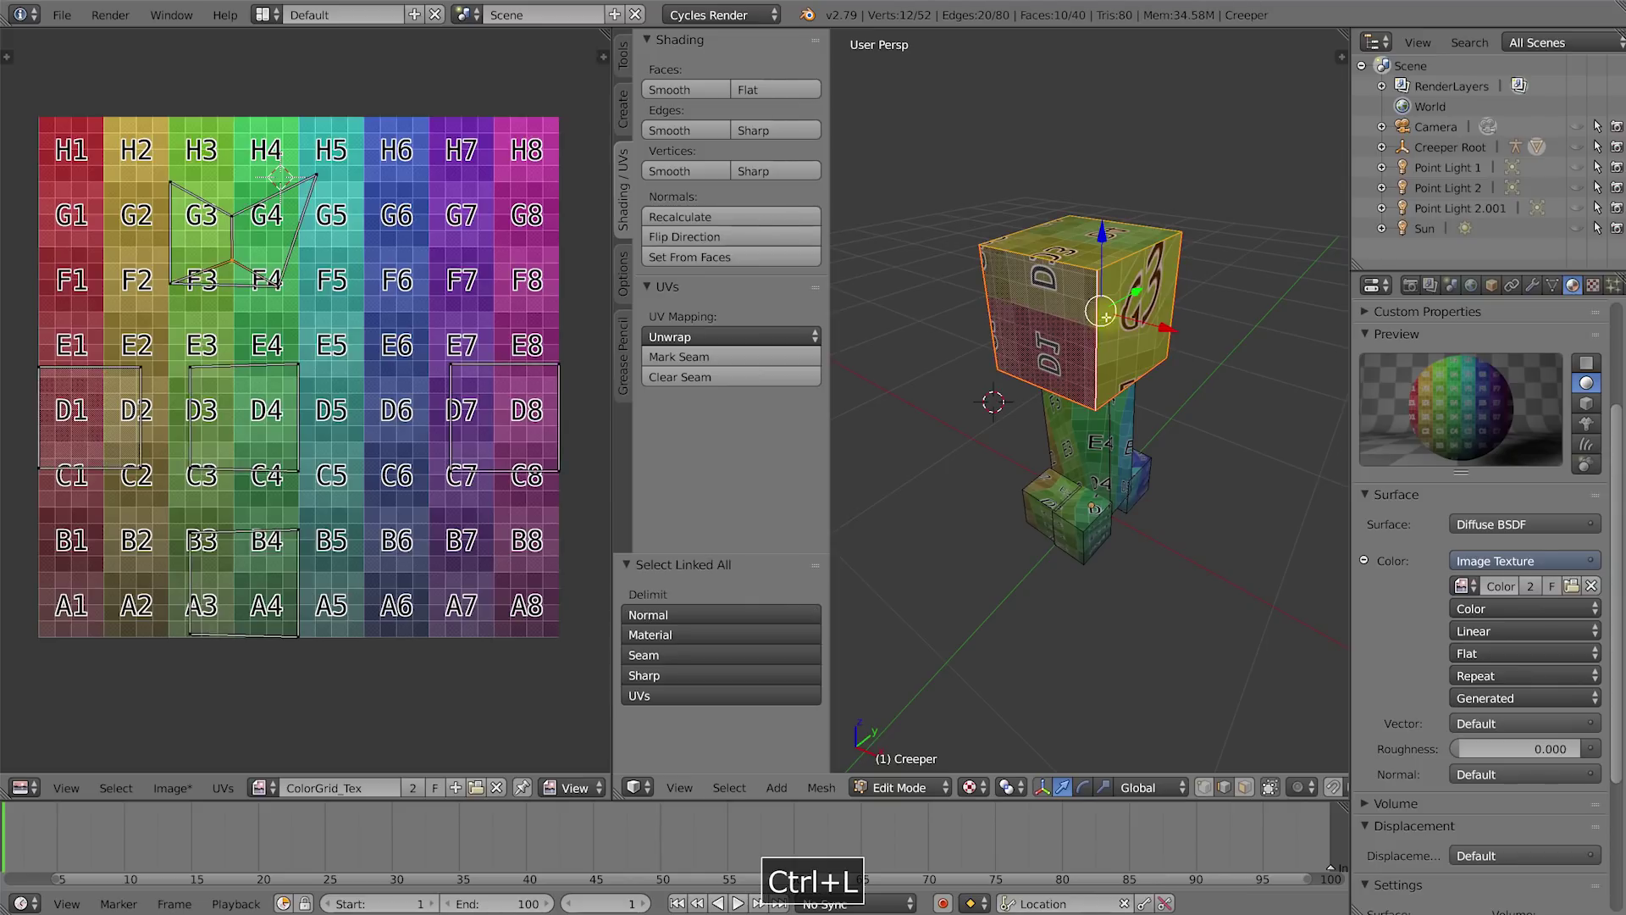
pyautogui.moveTo(1072, 315); pyautogui.dragTo(1084, 305, button='middle')
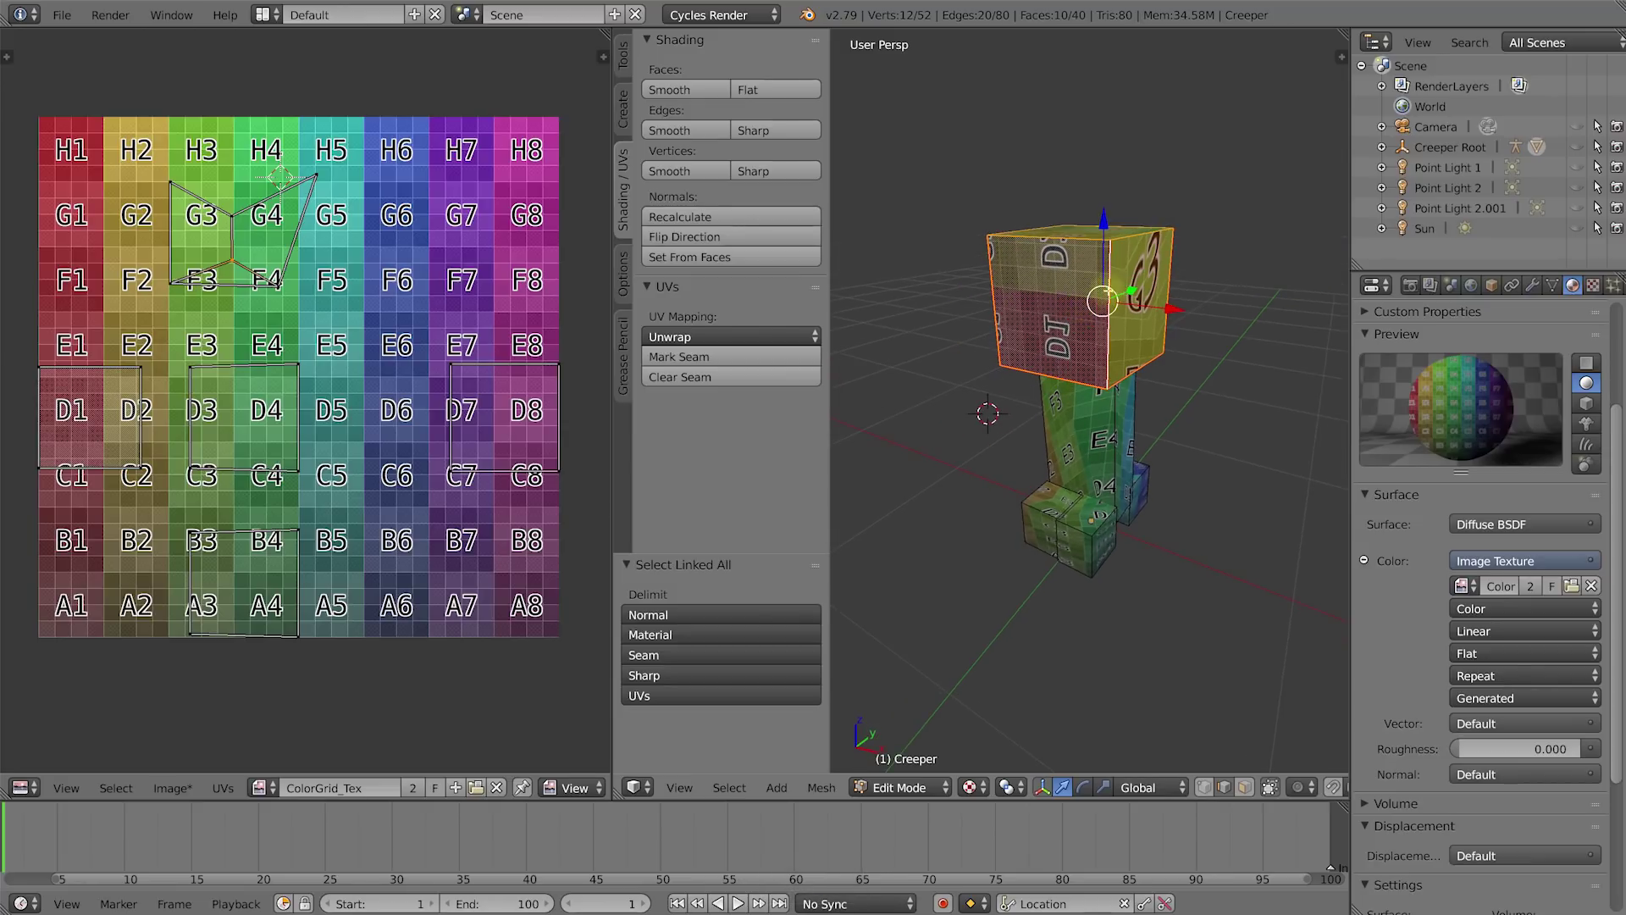
pyautogui.click(728, 335)
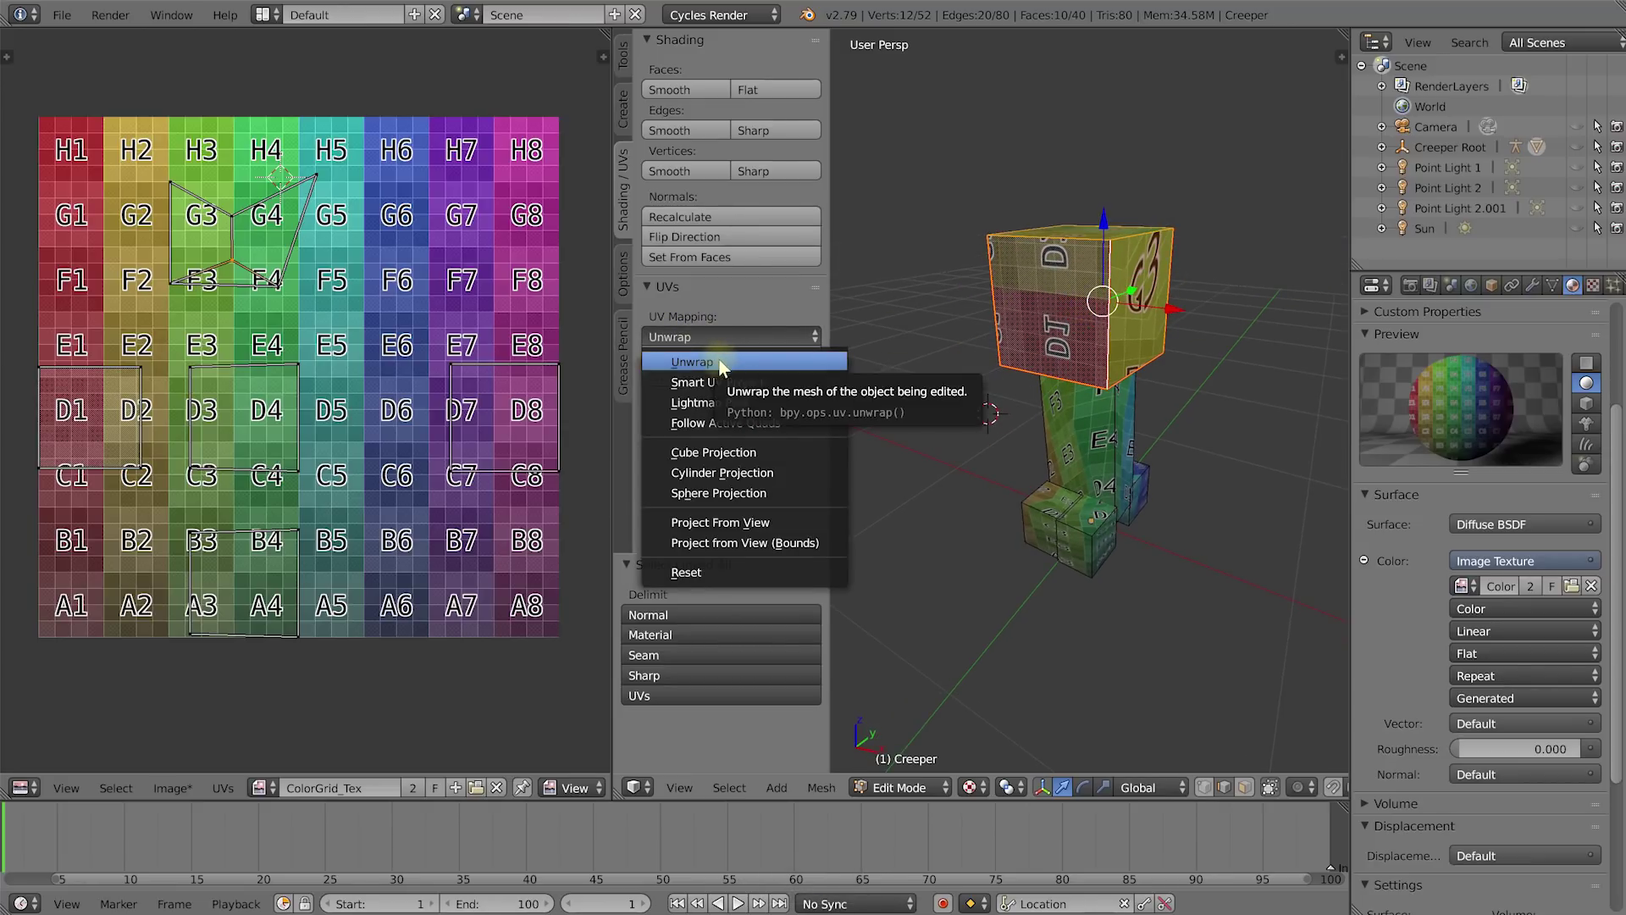
pyautogui.click(721, 364)
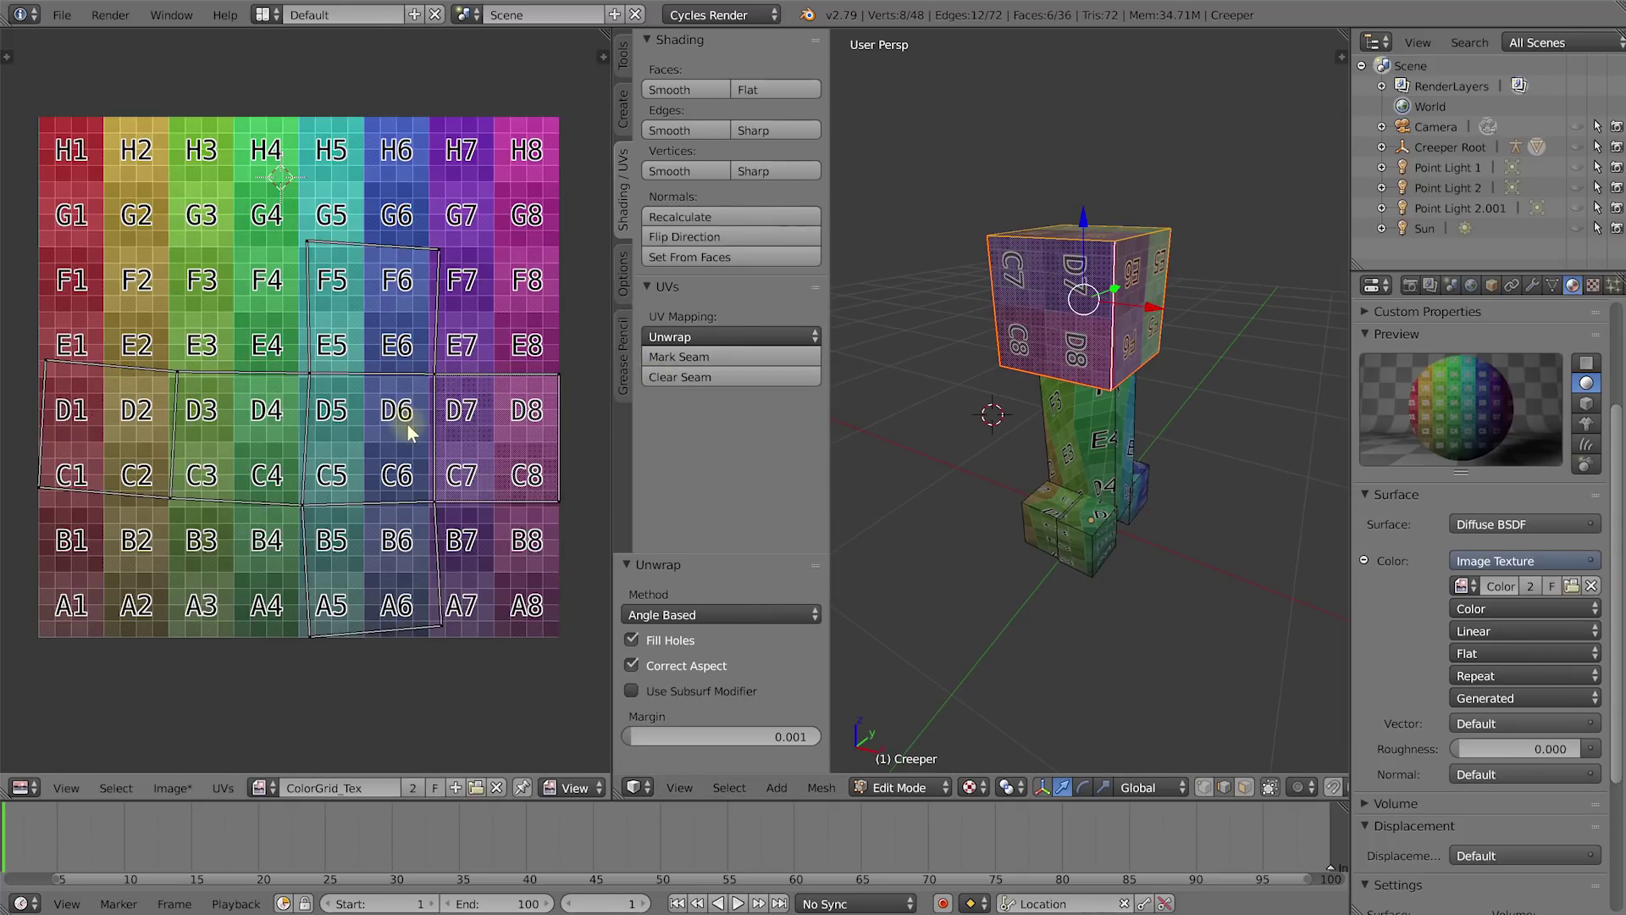
# Select all of the head's unwrapped UVs and widen the UV editor.
pyautogui.press('a')
pyautogui.press('a')
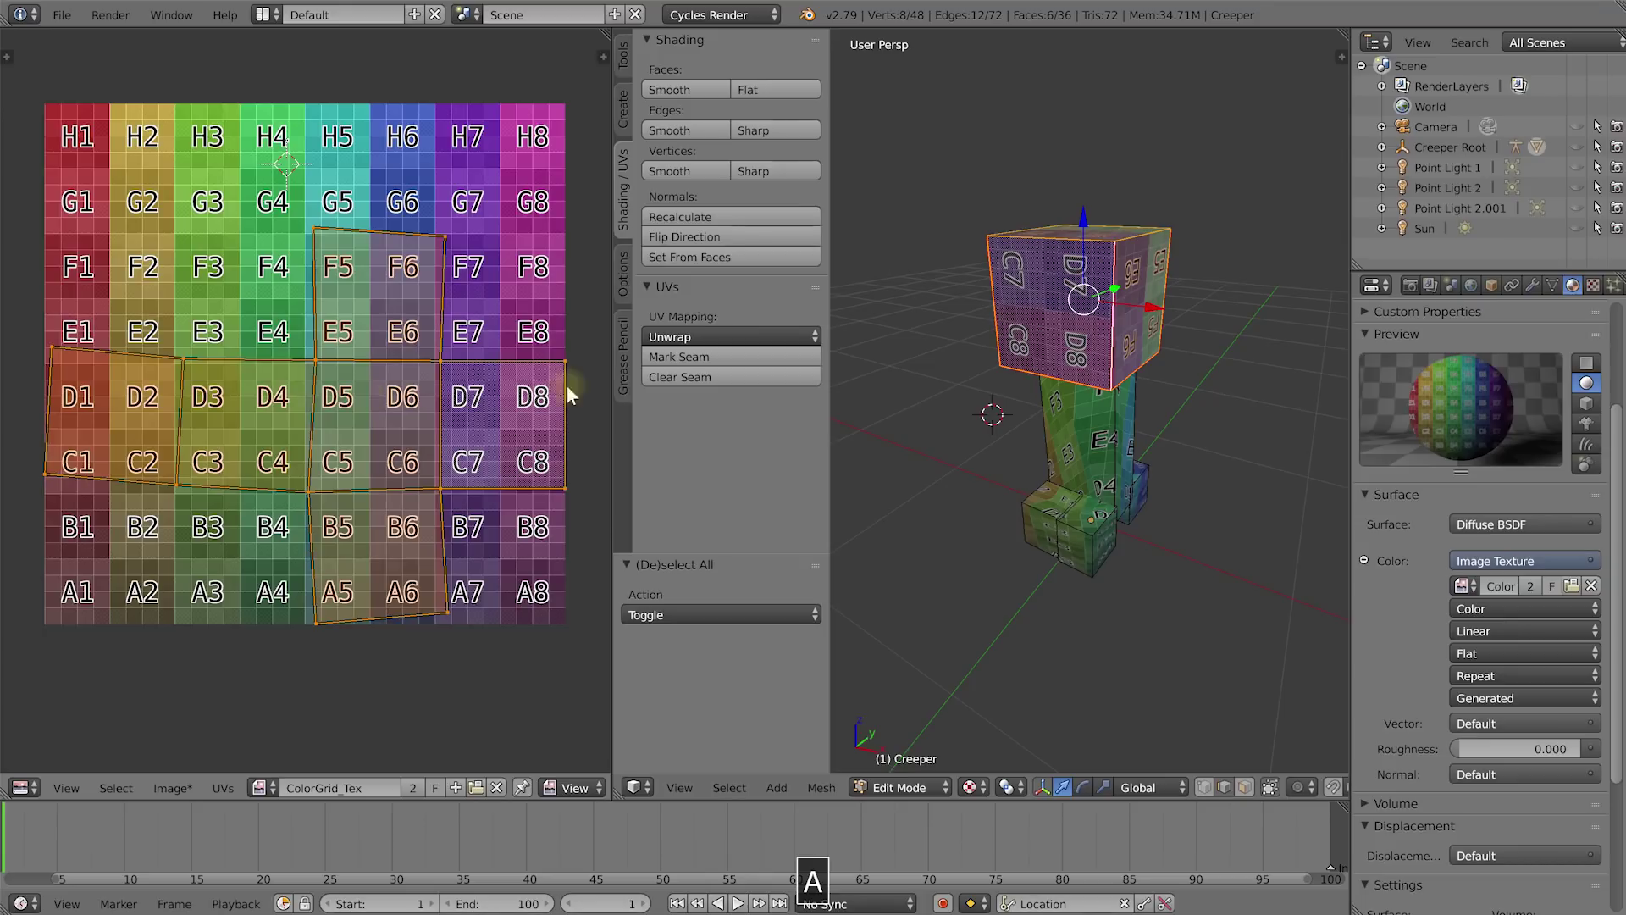
pyautogui.moveTo(611, 410); pyautogui.dragTo(845, 419)
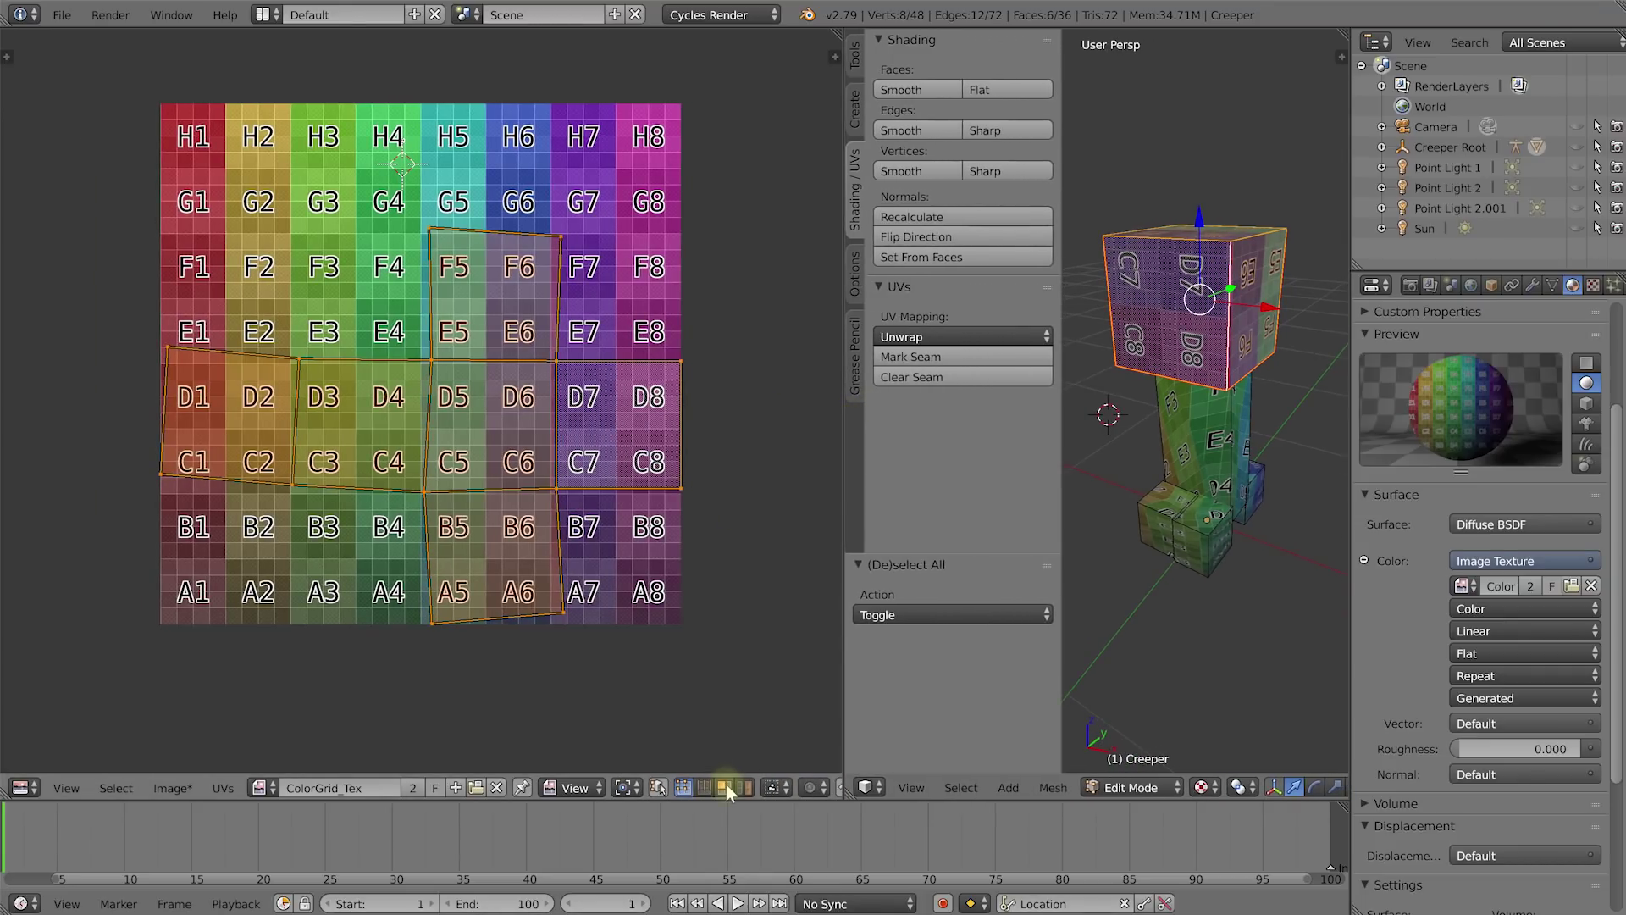
# Pick the head's UV faces one at a time, ending with the face over D7 to C8, and compare them with the cube.
pyautogui.click(723, 786)
pyautogui.click(653, 454)
pyautogui.click(513, 398)
pyautogui.rightClick(246, 410)
pyautogui.rightClick(325, 406)
pyautogui.rightClick(509, 336)
pyautogui.rightClick(502, 398)
pyautogui.rightClick(515, 532)
pyautogui.rightClick(620, 461)
pyautogui.moveTo(1178, 398); pyautogui.dragTo(1164, 338, button='middle')
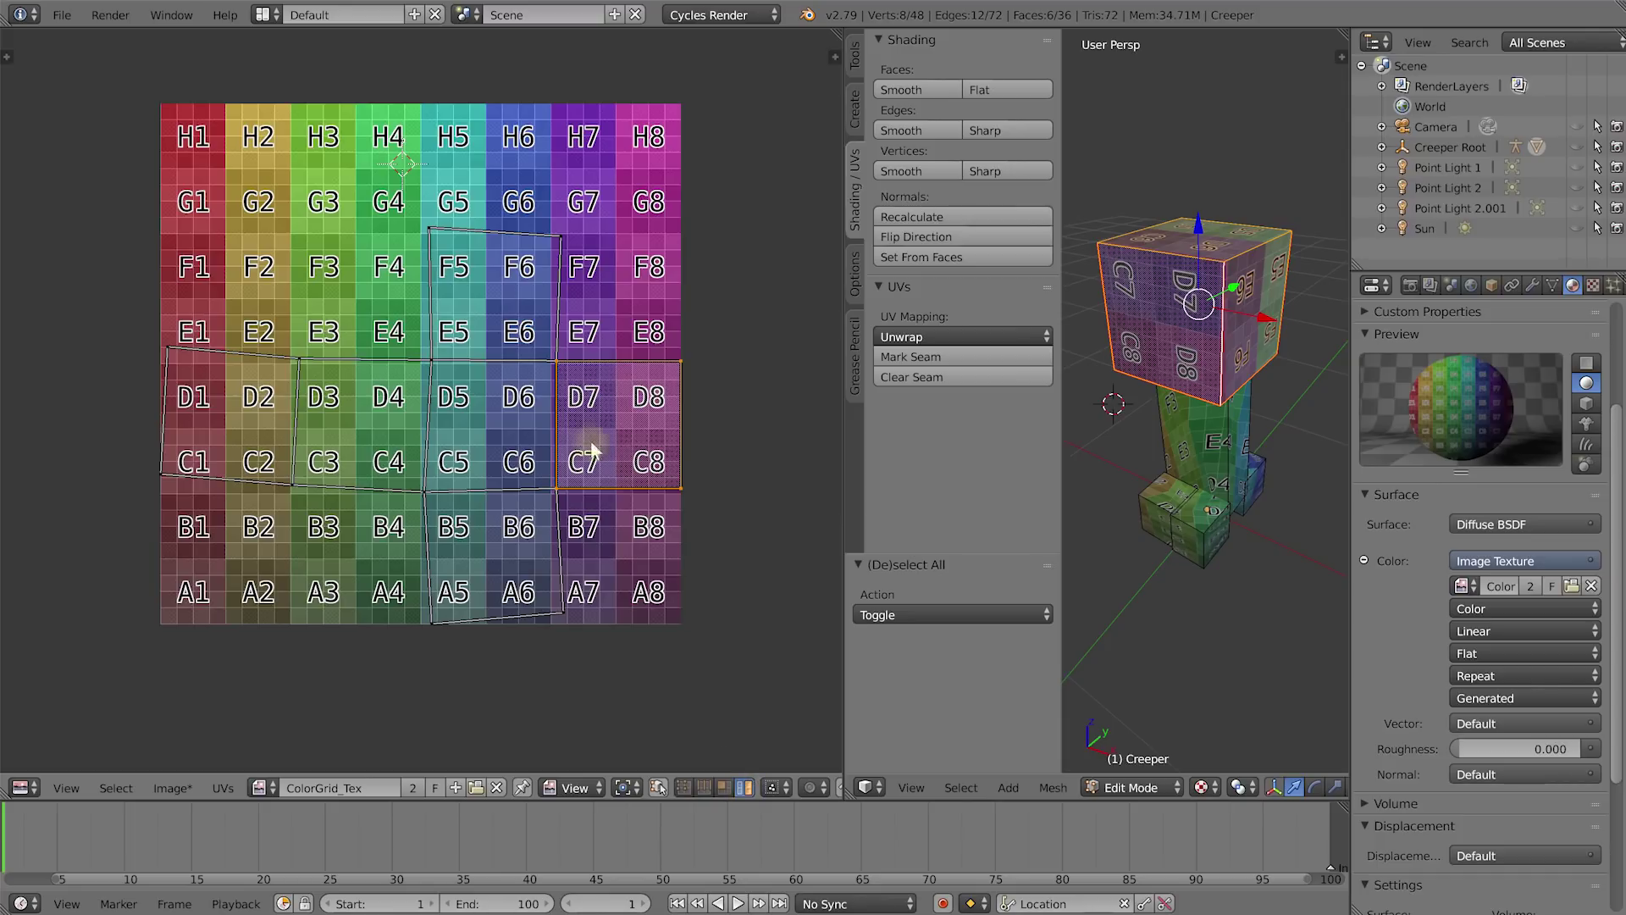
# Reselect all the head's UVs, try moving the whole layout up the grid, cancel, and examine the head's front face.
pyautogui.press('a')
pyautogui.press('a')
pyautogui.press('g')
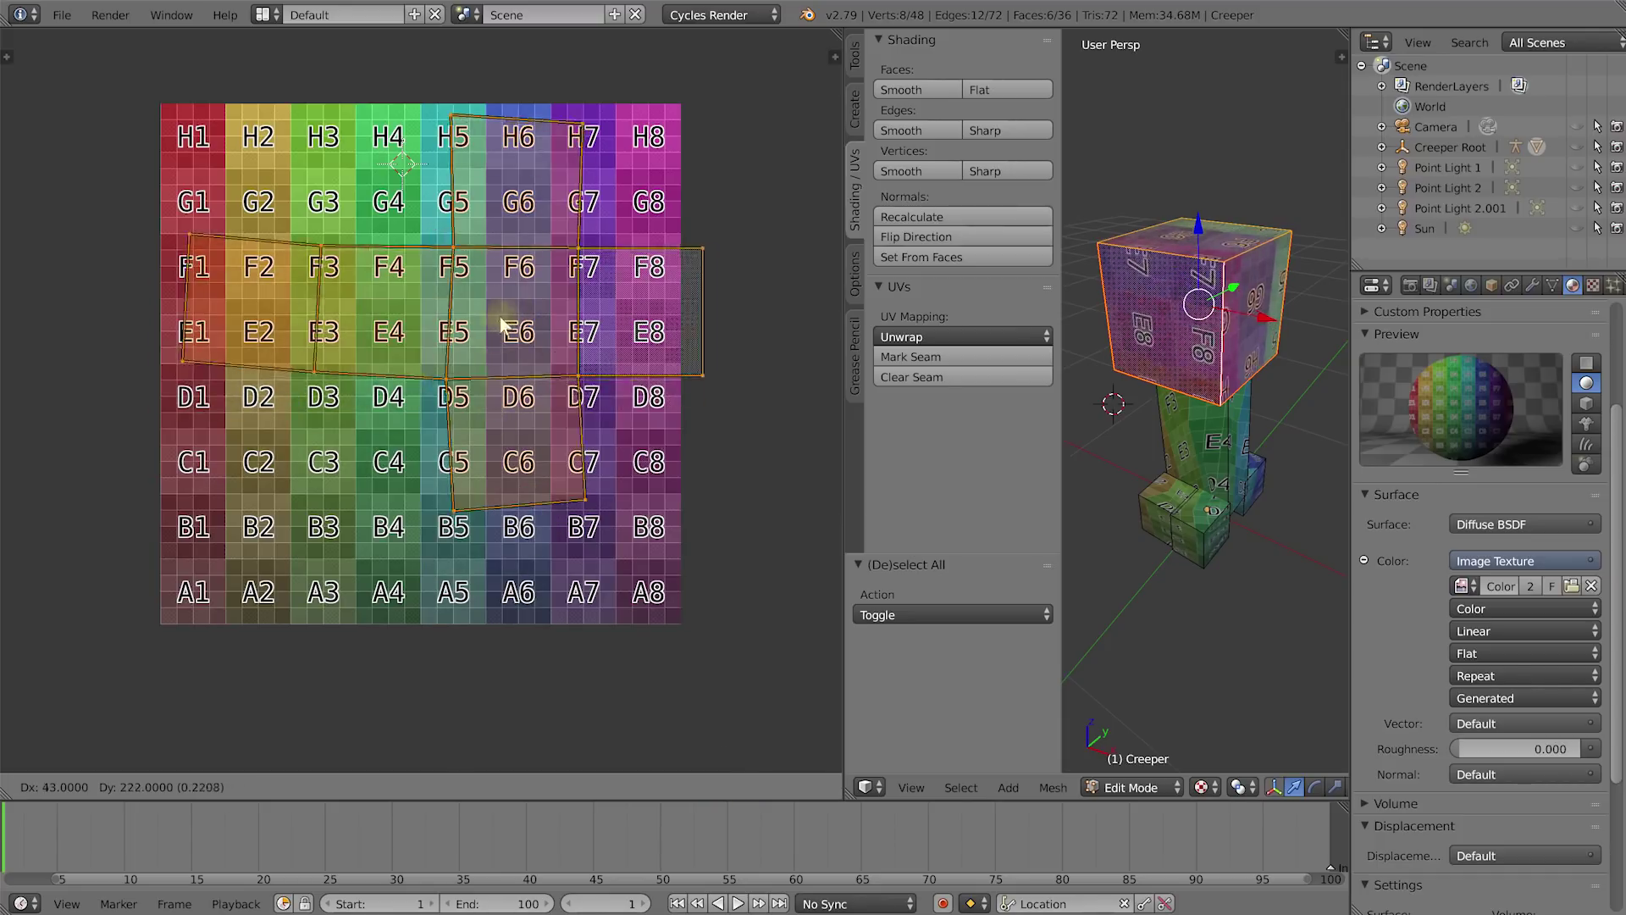
pyautogui.press('Escape')
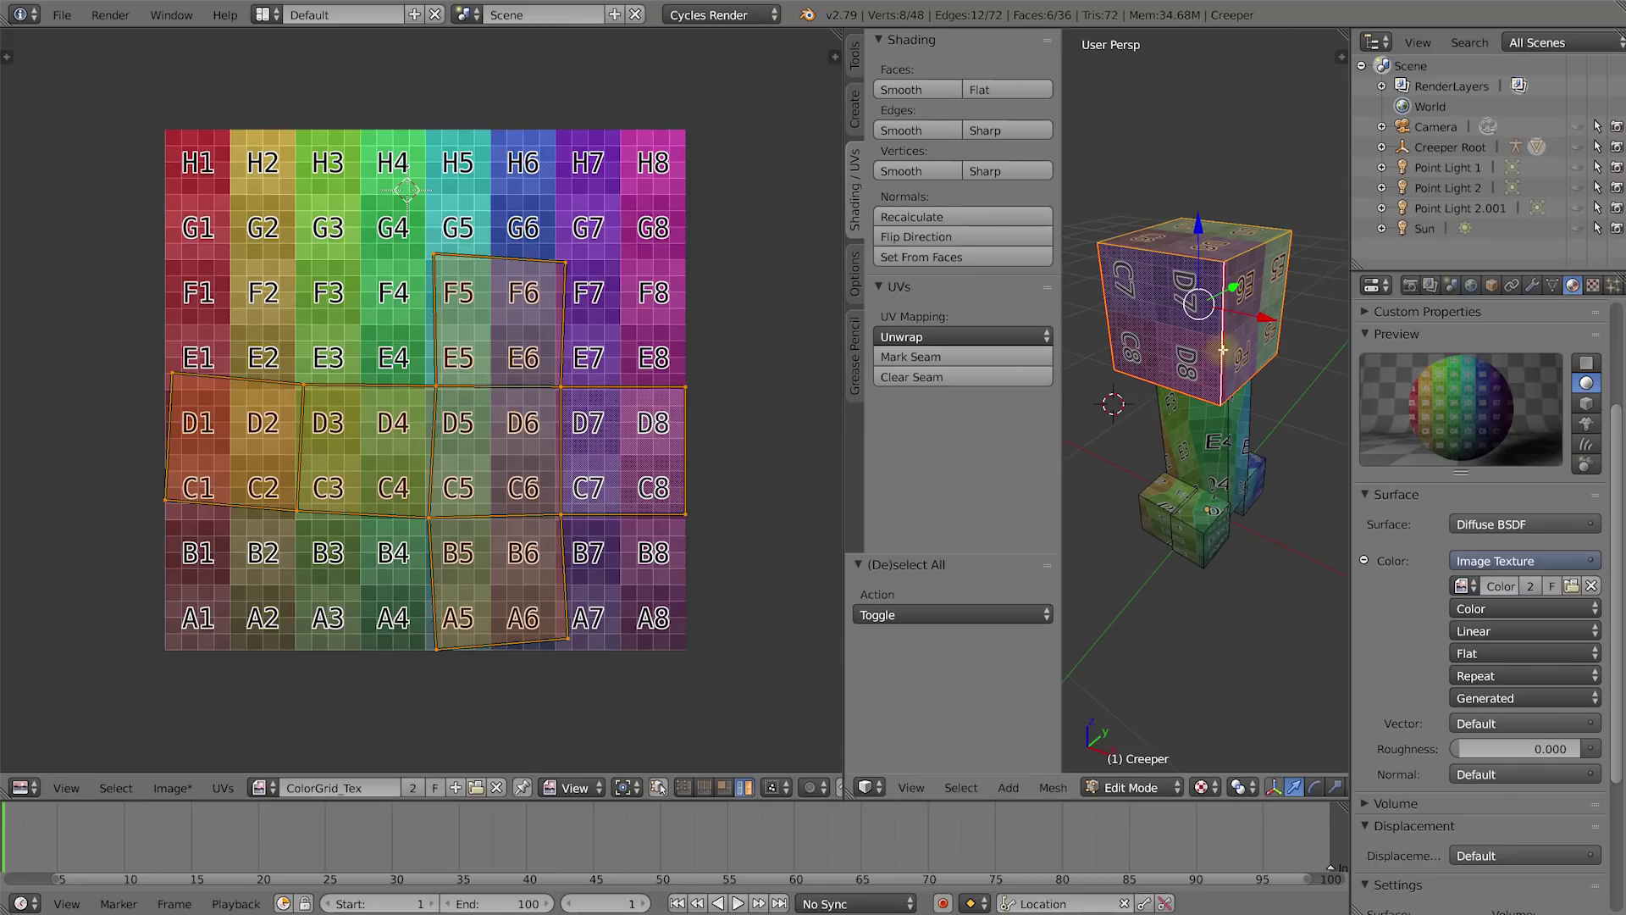
pyautogui.moveTo(1224, 404); pyautogui.dragTo(1263, 383, button='middle')
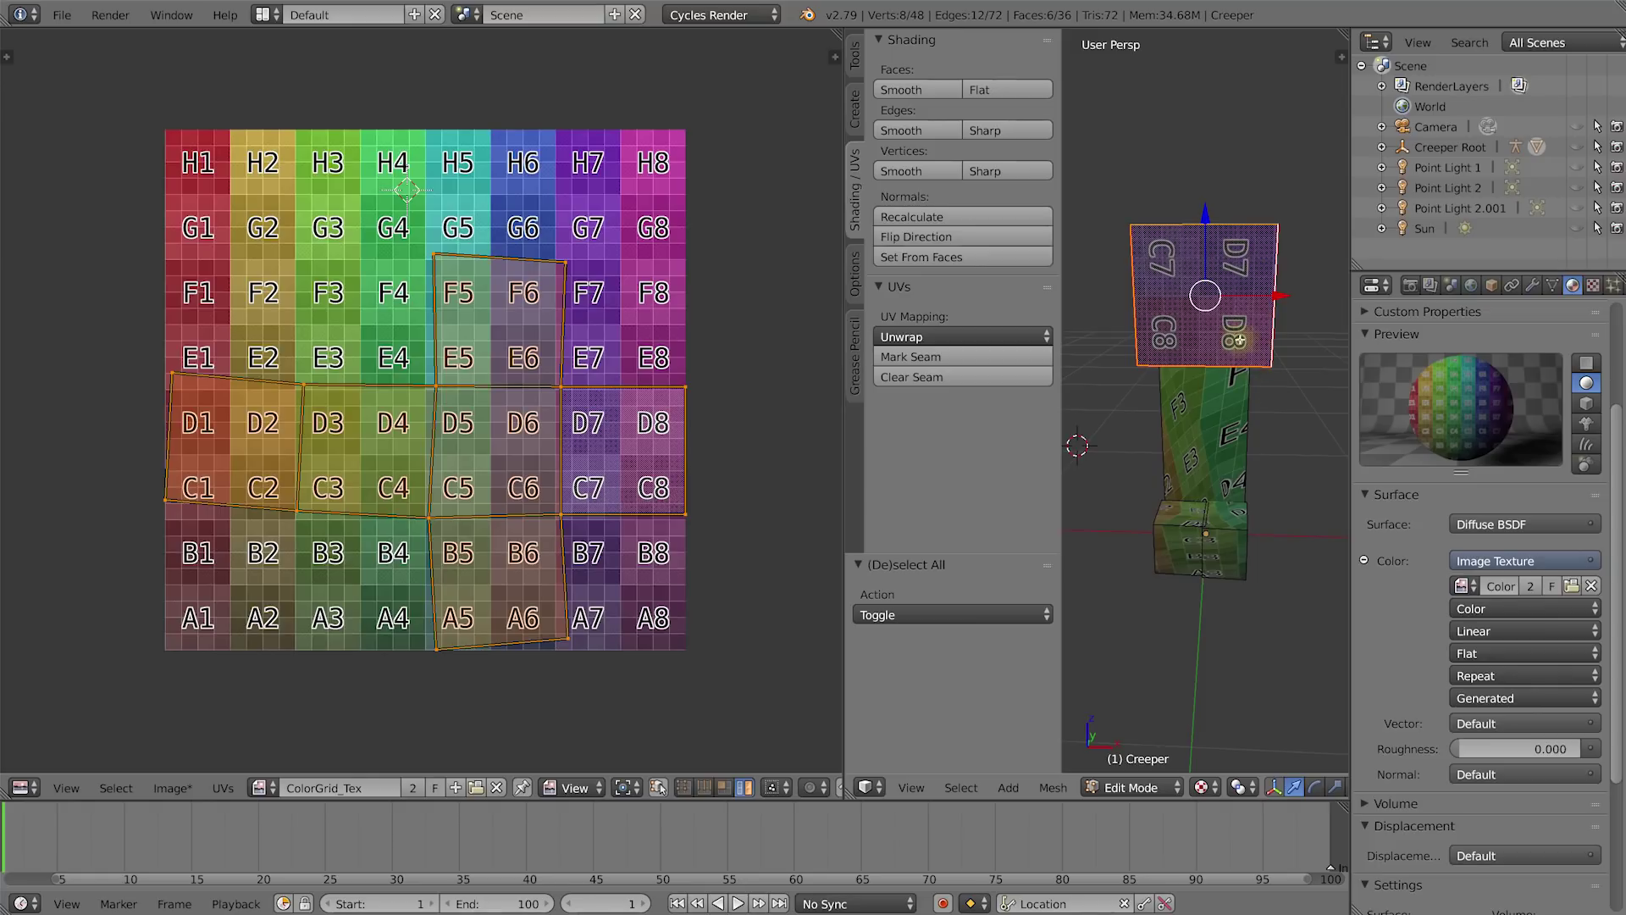
pyautogui.moveTo(1248, 356)
pyautogui.mouseDown(button='middle')
pyautogui.moveTo(1266, 348)
pyautogui.moveTo(1217, 356)
pyautogui.mouseUp(button='middle')
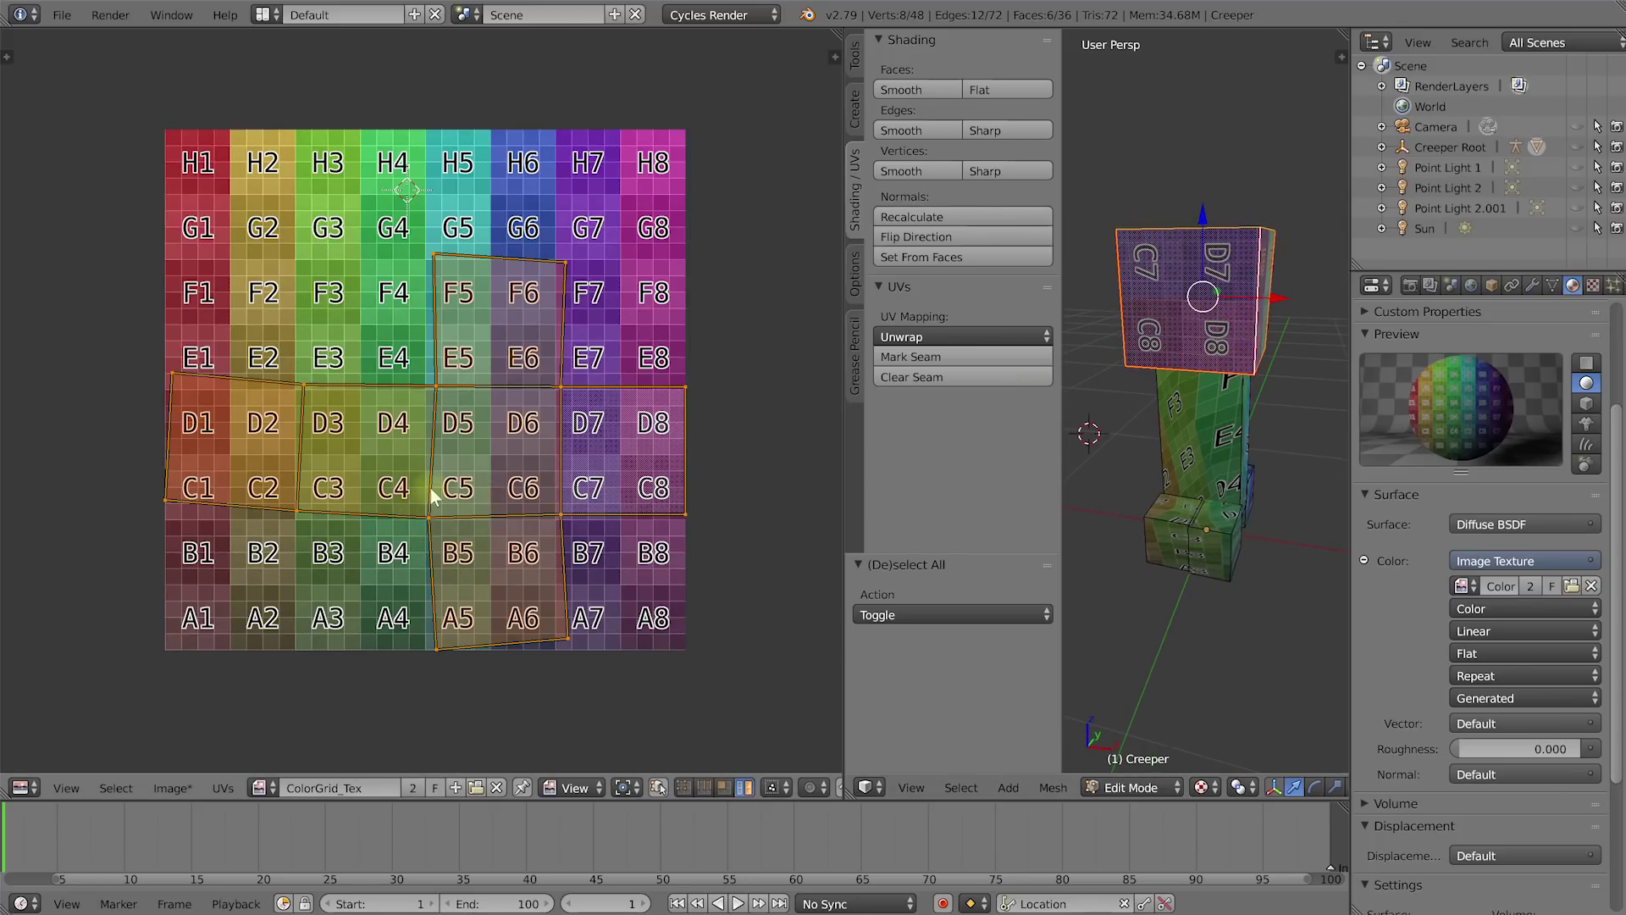
# Load creeper.png from the Tutorial folder as the UV editor's image and check the head's UV layout against it.
pyautogui.click(475, 788)
pyautogui.click(293, 161)
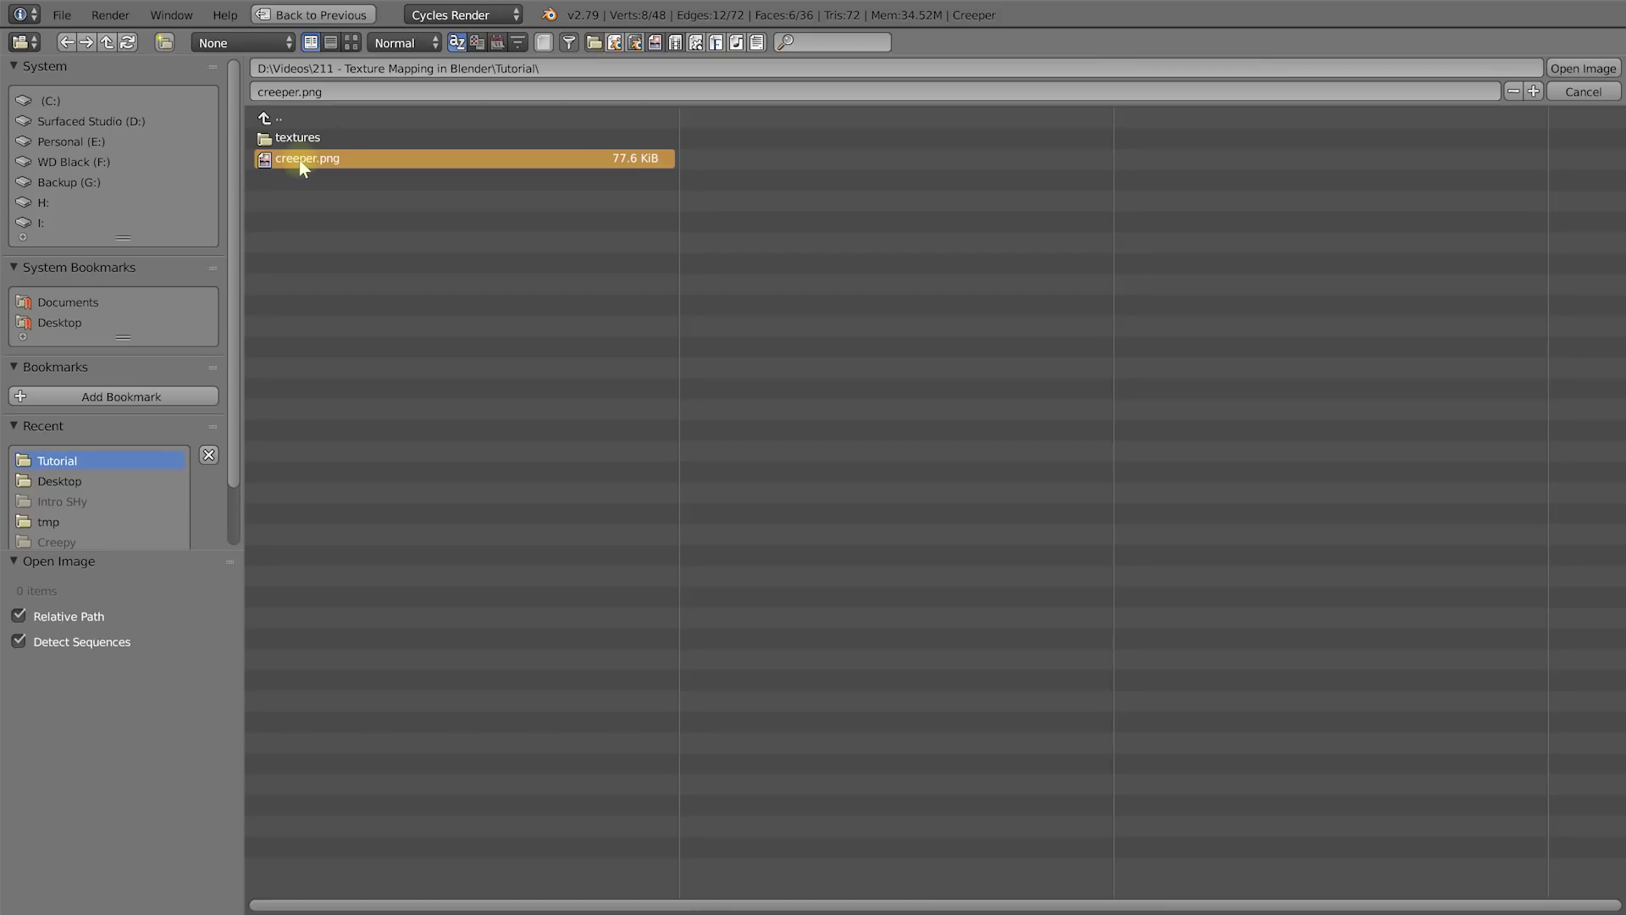
pyautogui.doubleClick(298, 159)
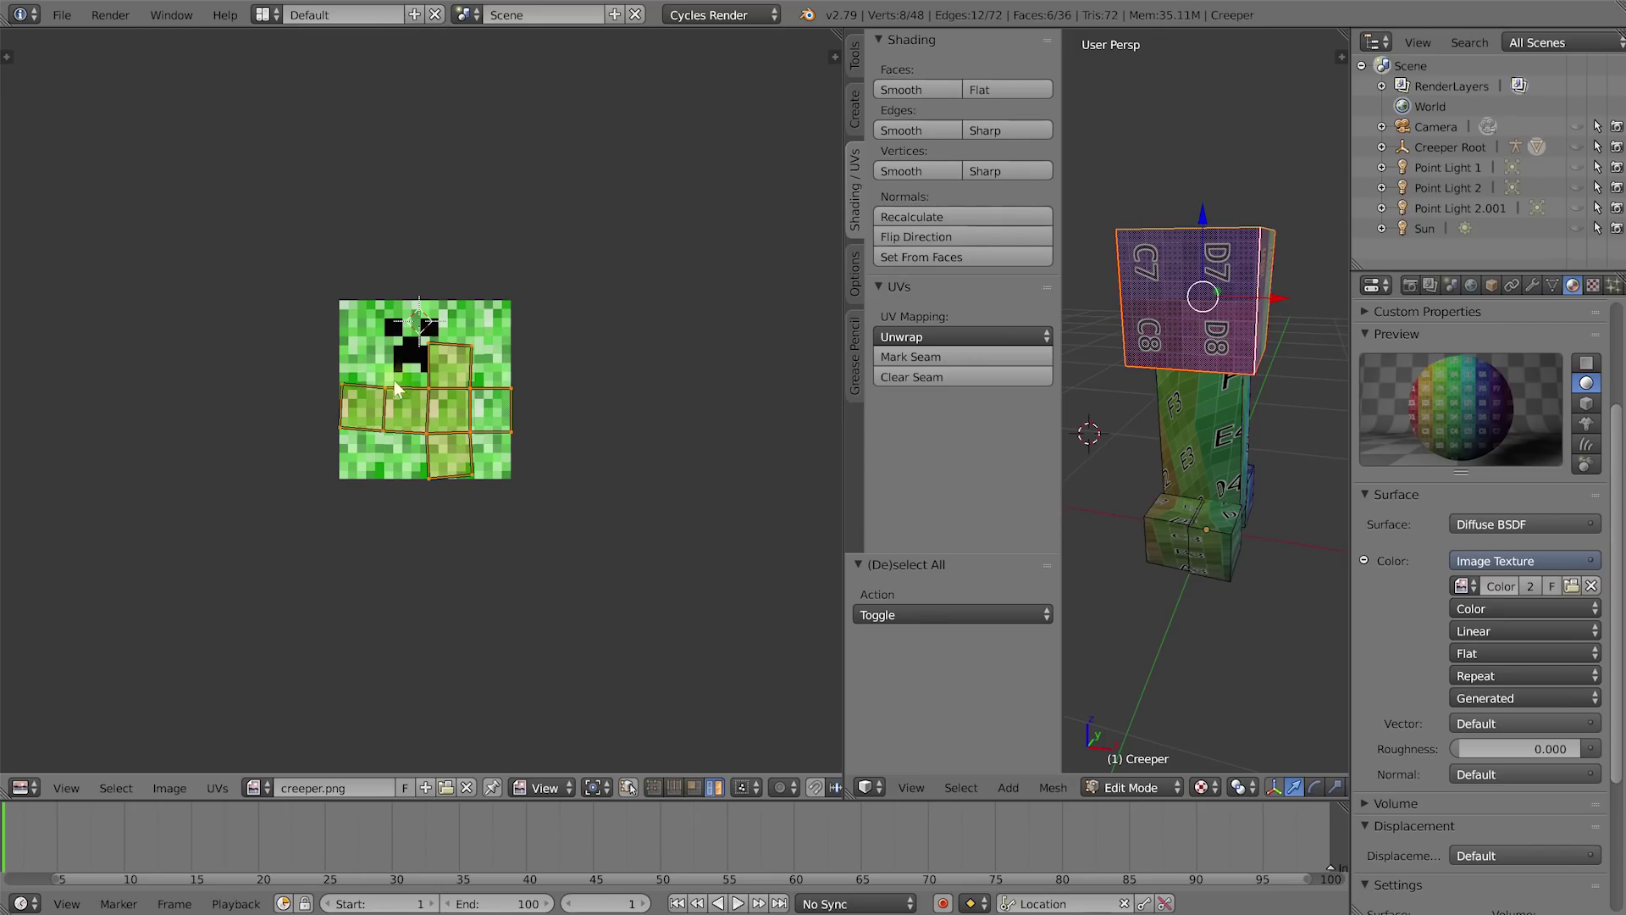
pyautogui.scroll(4, 398, 388)
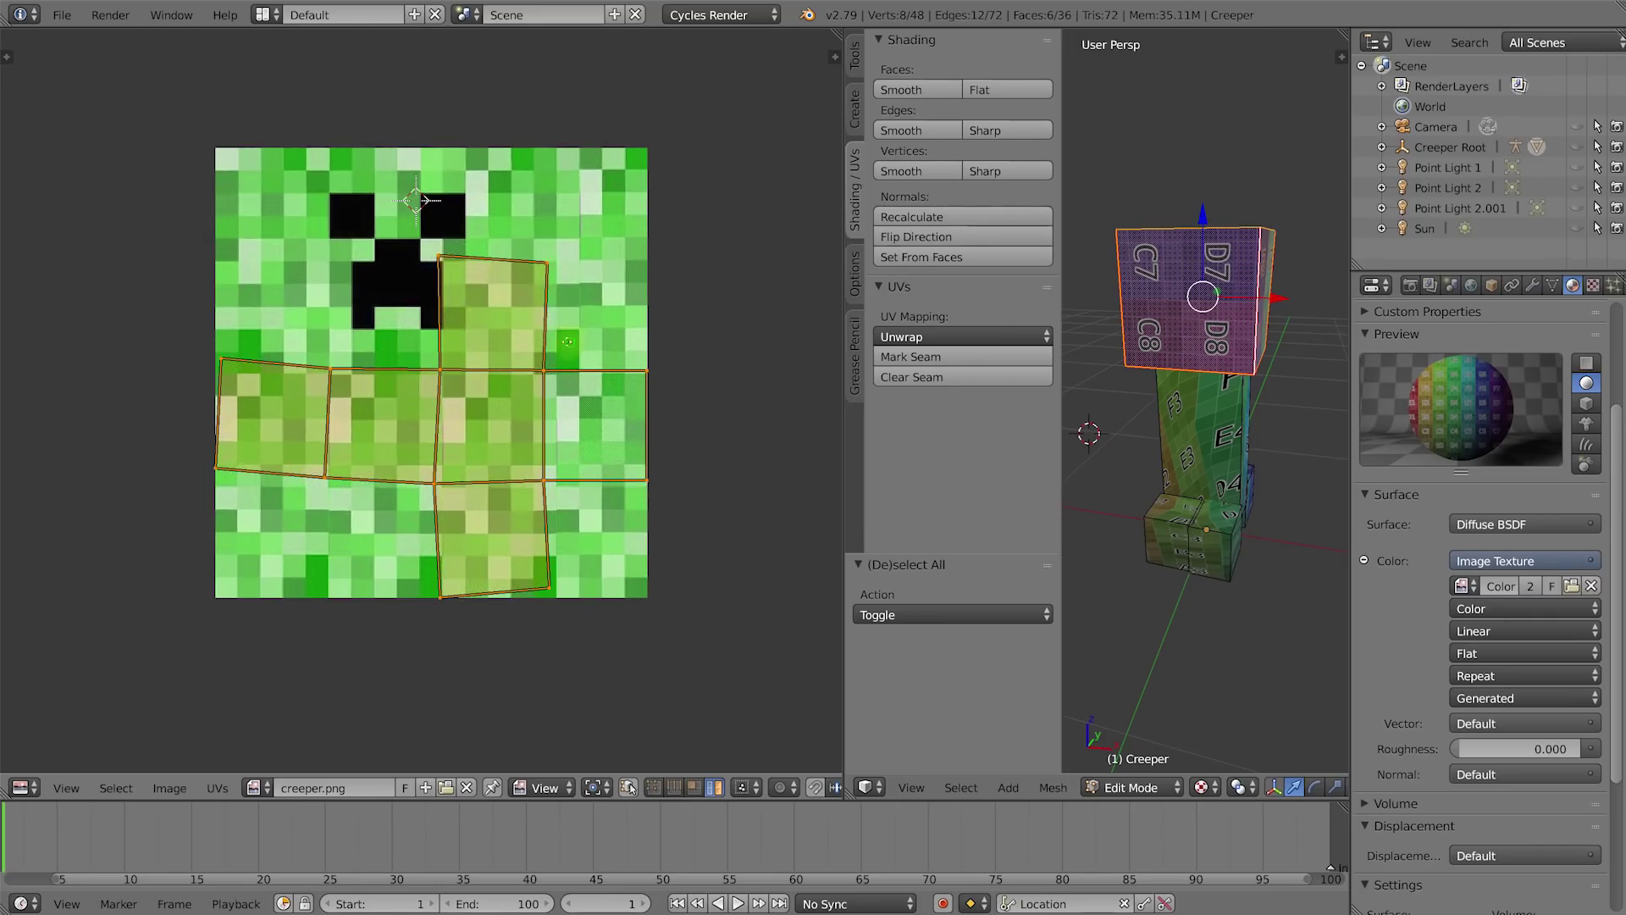
pyautogui.moveTo(568, 342); pyautogui.dragTo(546, 349, button='middle')
pyautogui.moveTo(1160, 305); pyautogui.dragTo(1171, 368, button='middle')
pyautogui.moveTo(1228, 315); pyautogui.dragTo(1186, 313, button='middle')
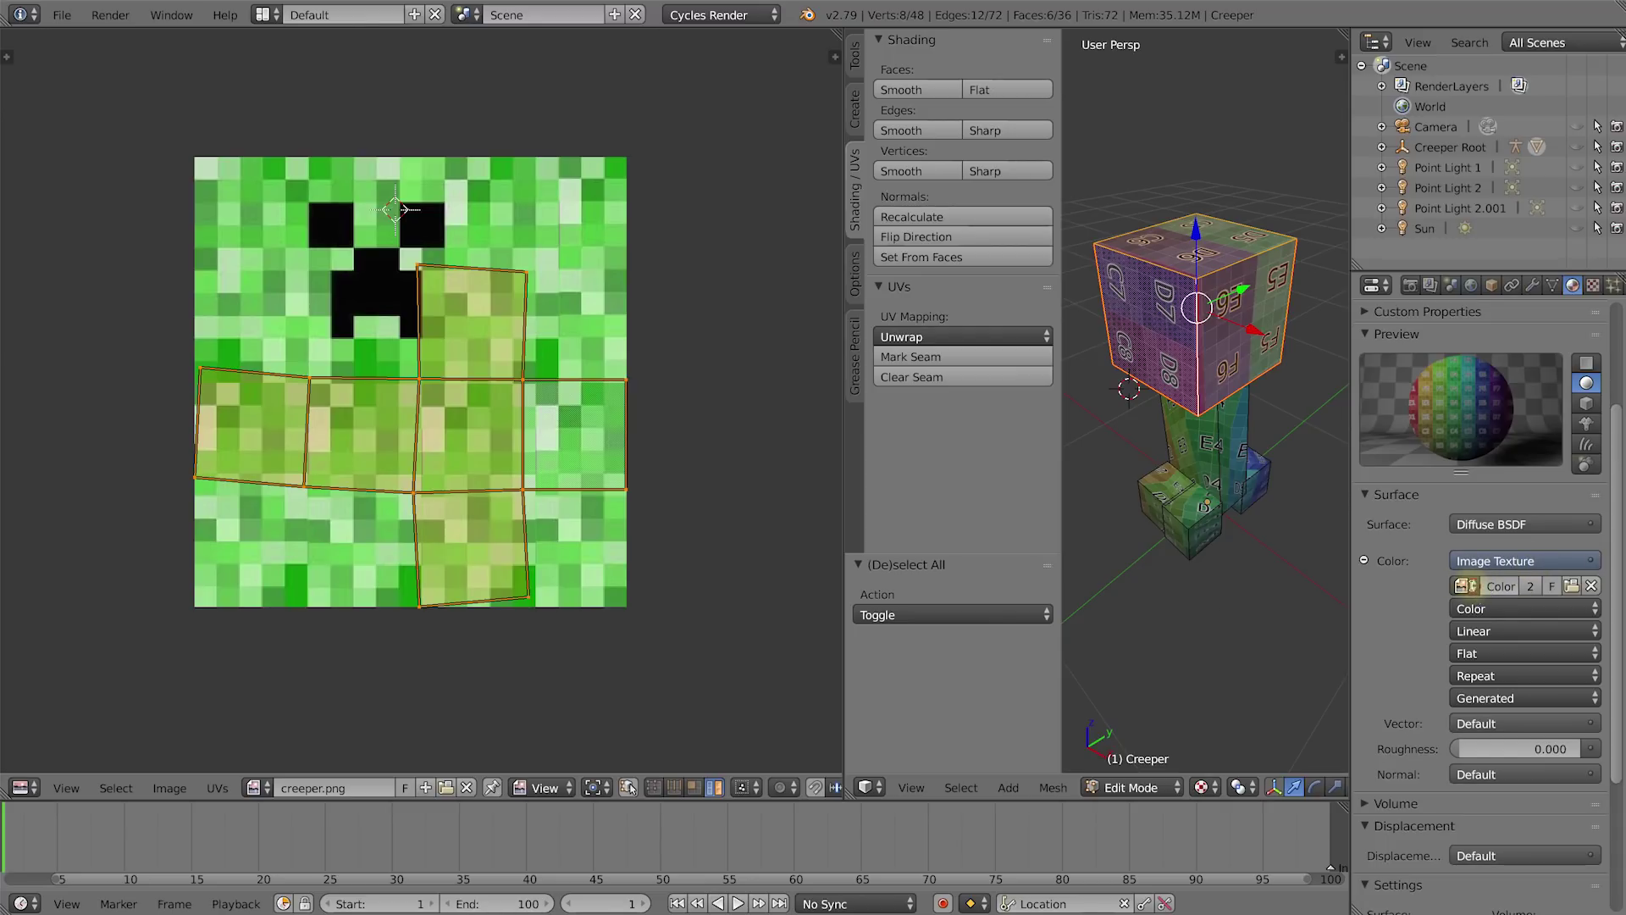
# Set the head material's base colour image texture to creeper.png and view the textured model.
pyautogui.click(1464, 585)
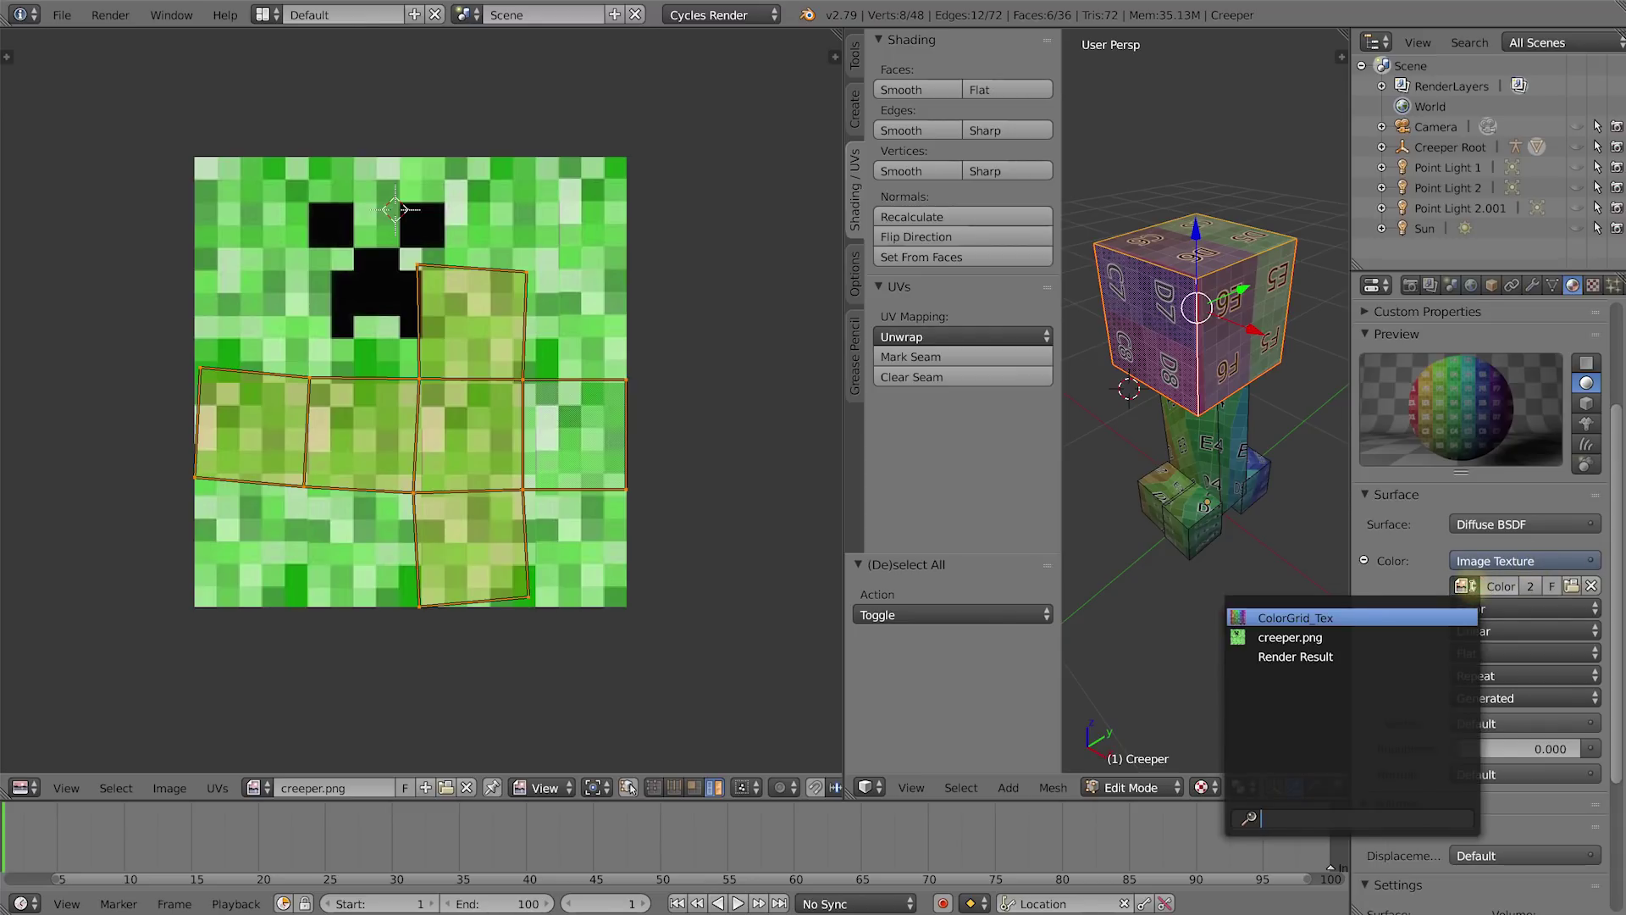
pyautogui.click(1321, 637)
pyautogui.moveTo(1186, 457); pyautogui.dragTo(1228, 355, button='middle')
# Move the head's whole UV layout by about -0.476 in X and 0.385 in Y, placing its rightmost face over the Creeper's facial features.
pyautogui.press('g')
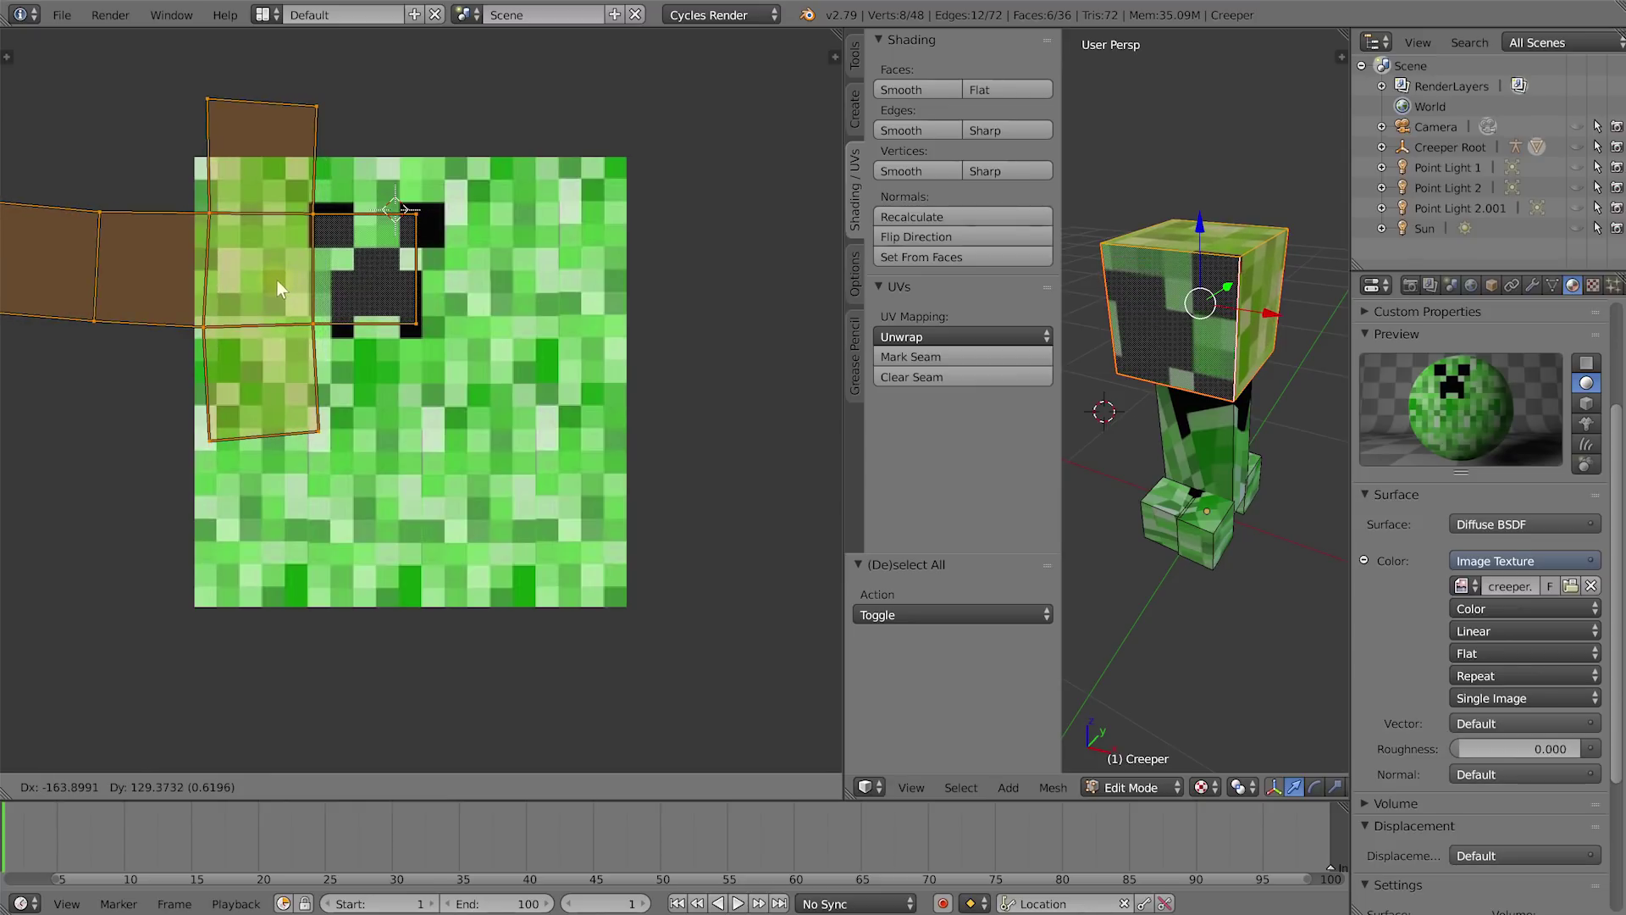
pyautogui.click(277, 280)
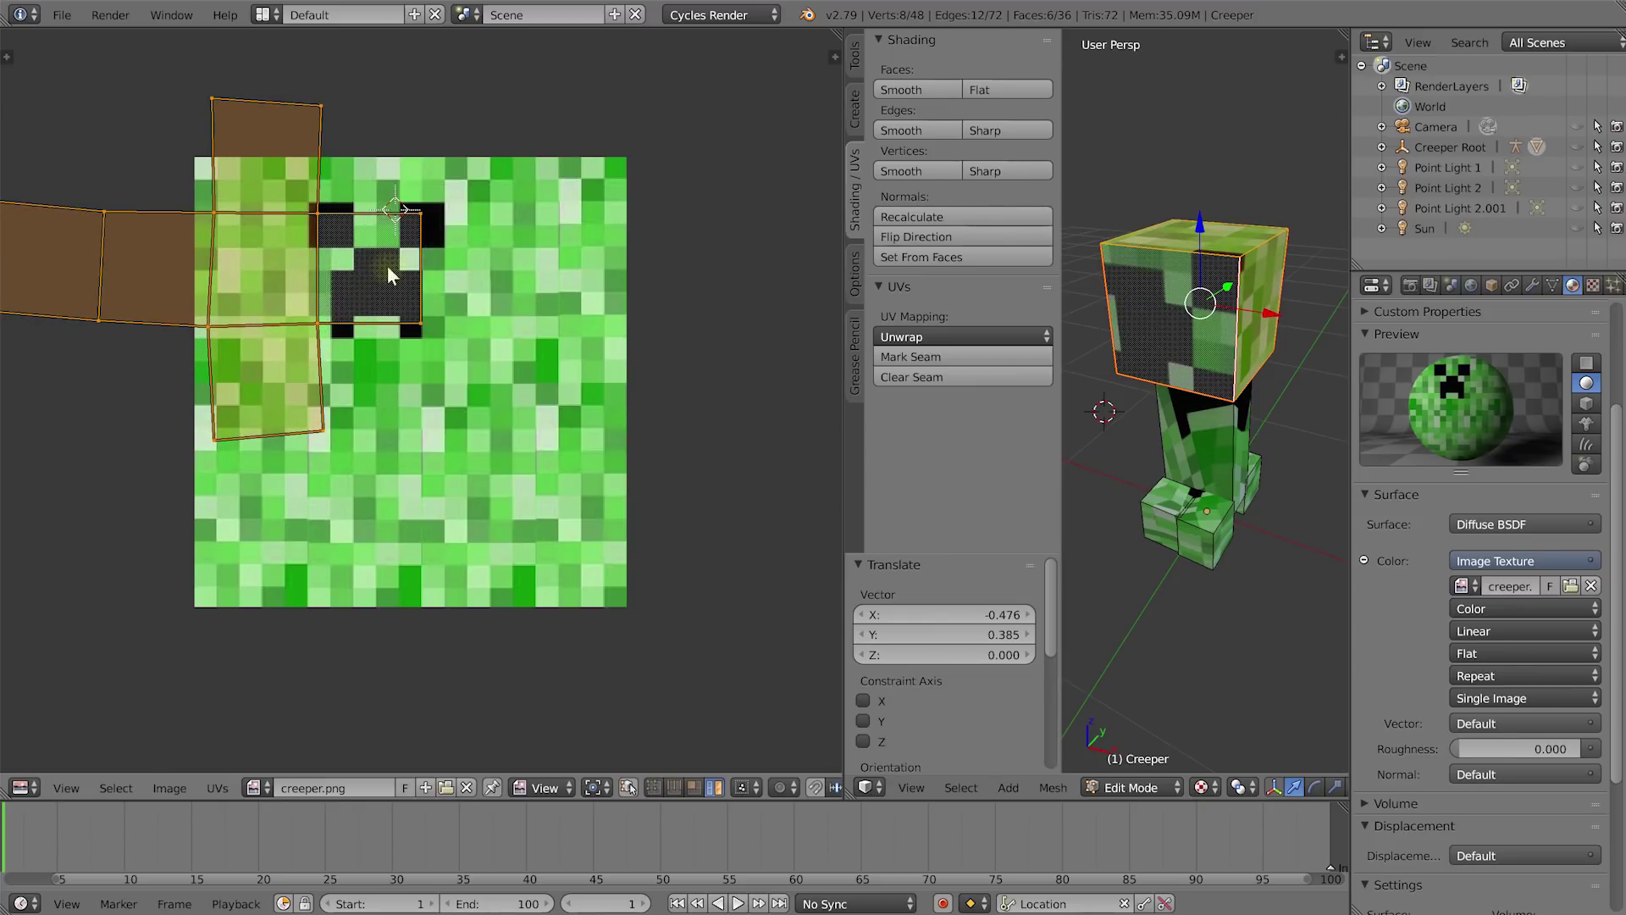
pyautogui.moveTo(1184, 330); pyautogui.dragTo(1126, 339, button='middle')
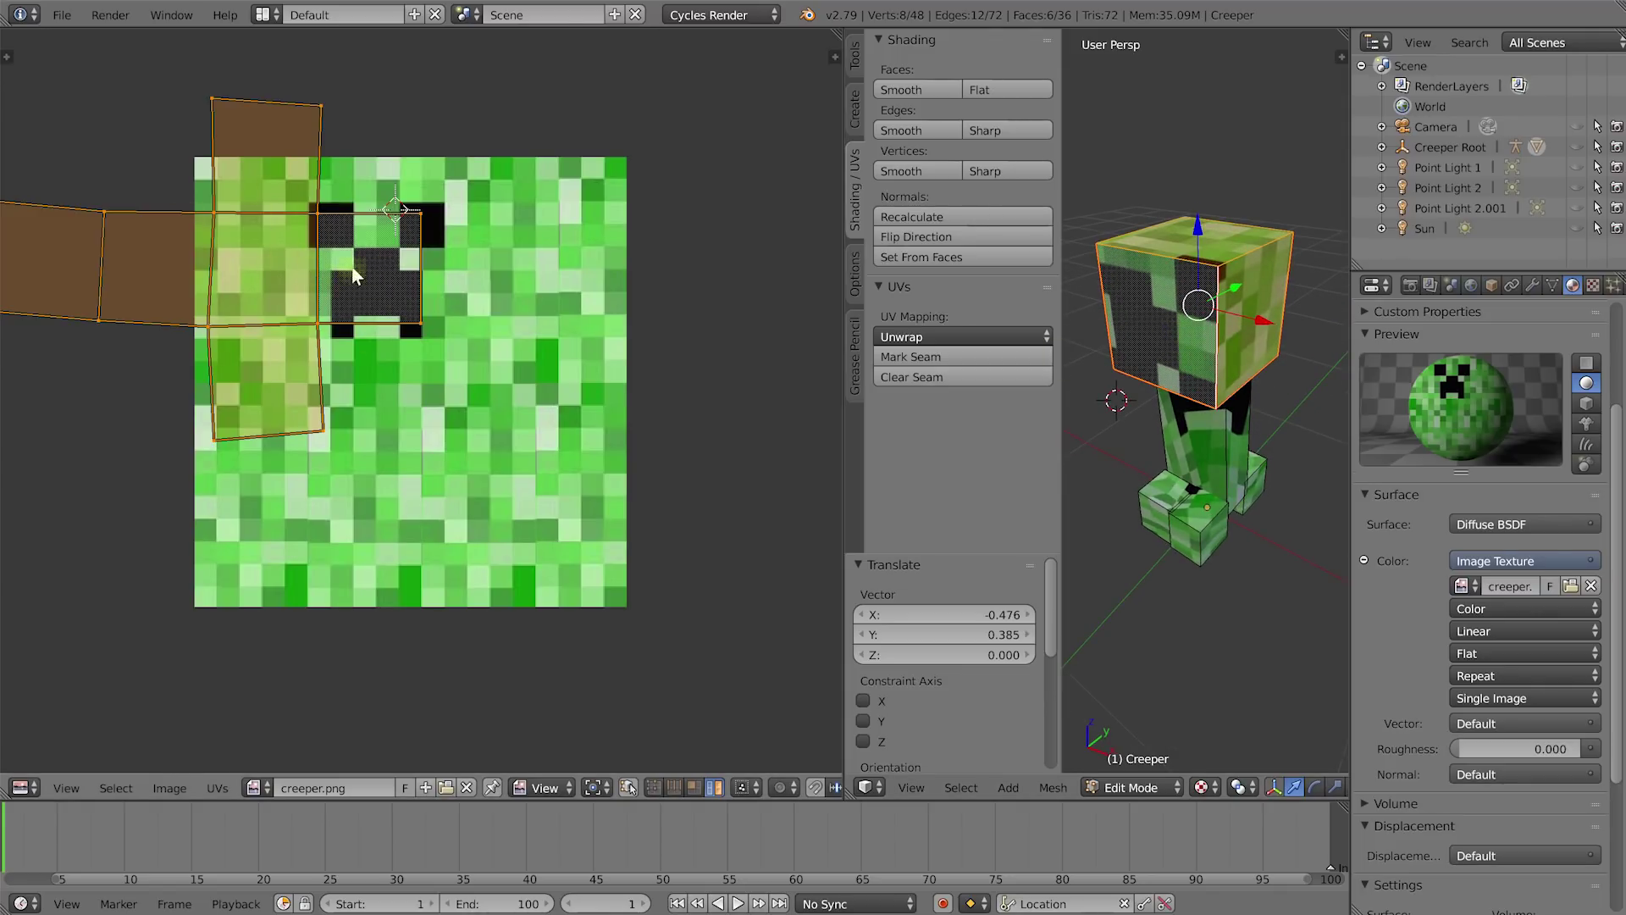
# Rotate the head's UV layout by -90° and move it about 0.396 in X and -0.367 in Y so its top face overlaps the Creeper features.
pyautogui.moveTo(348, 276); pyautogui.dragTo(353, 283, button='middle')
pyautogui.press('r')
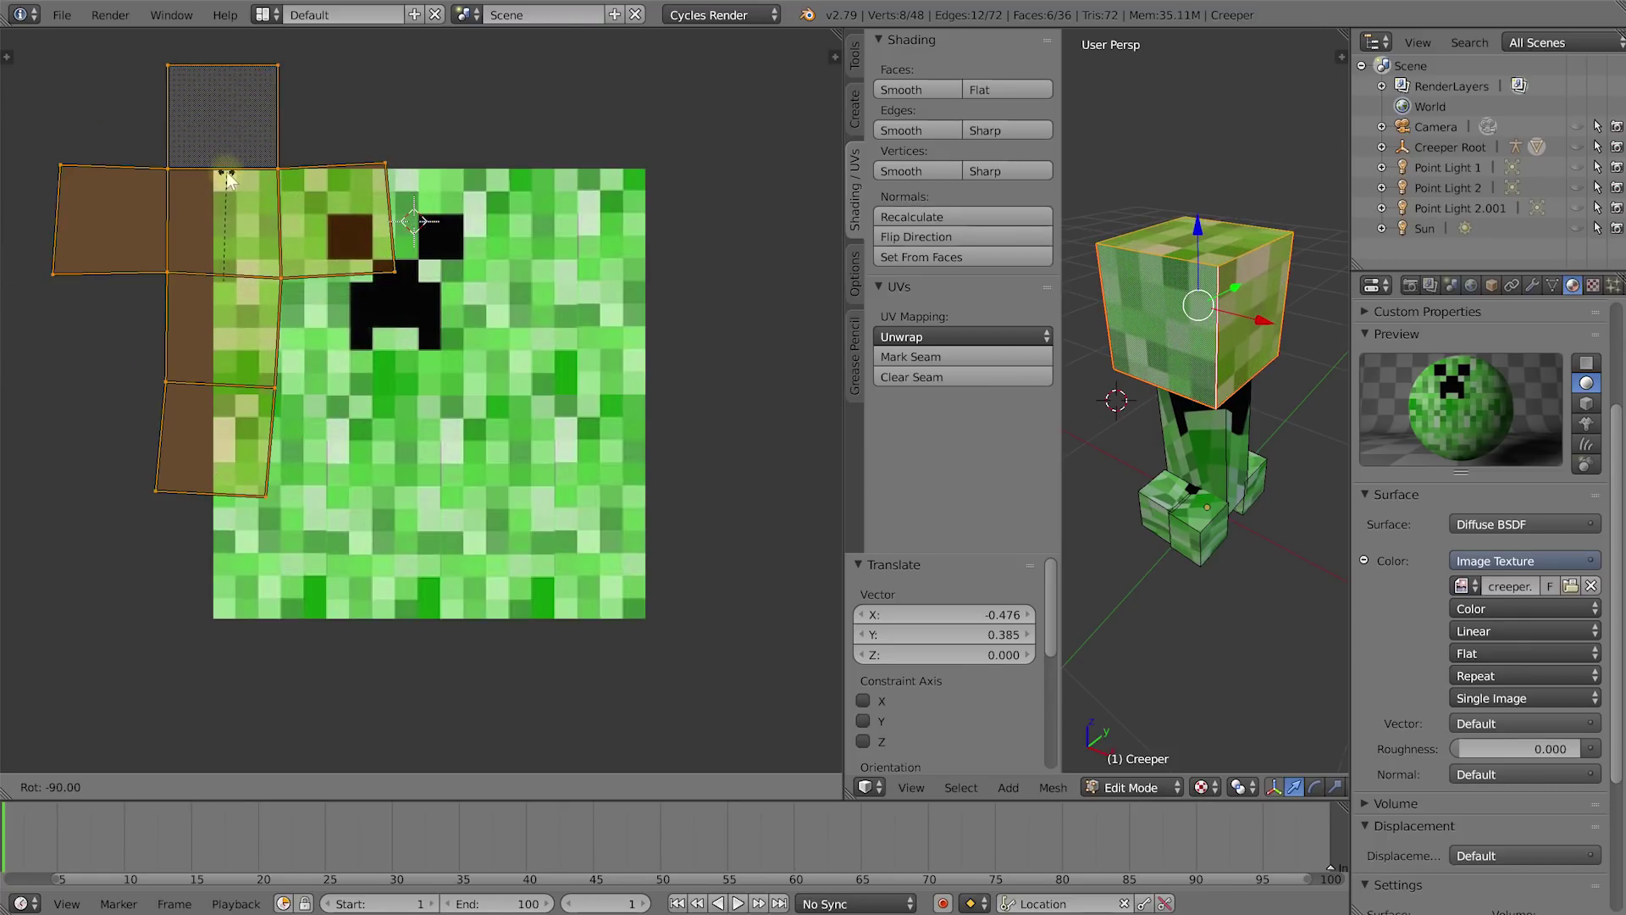
pyautogui.click(227, 177)
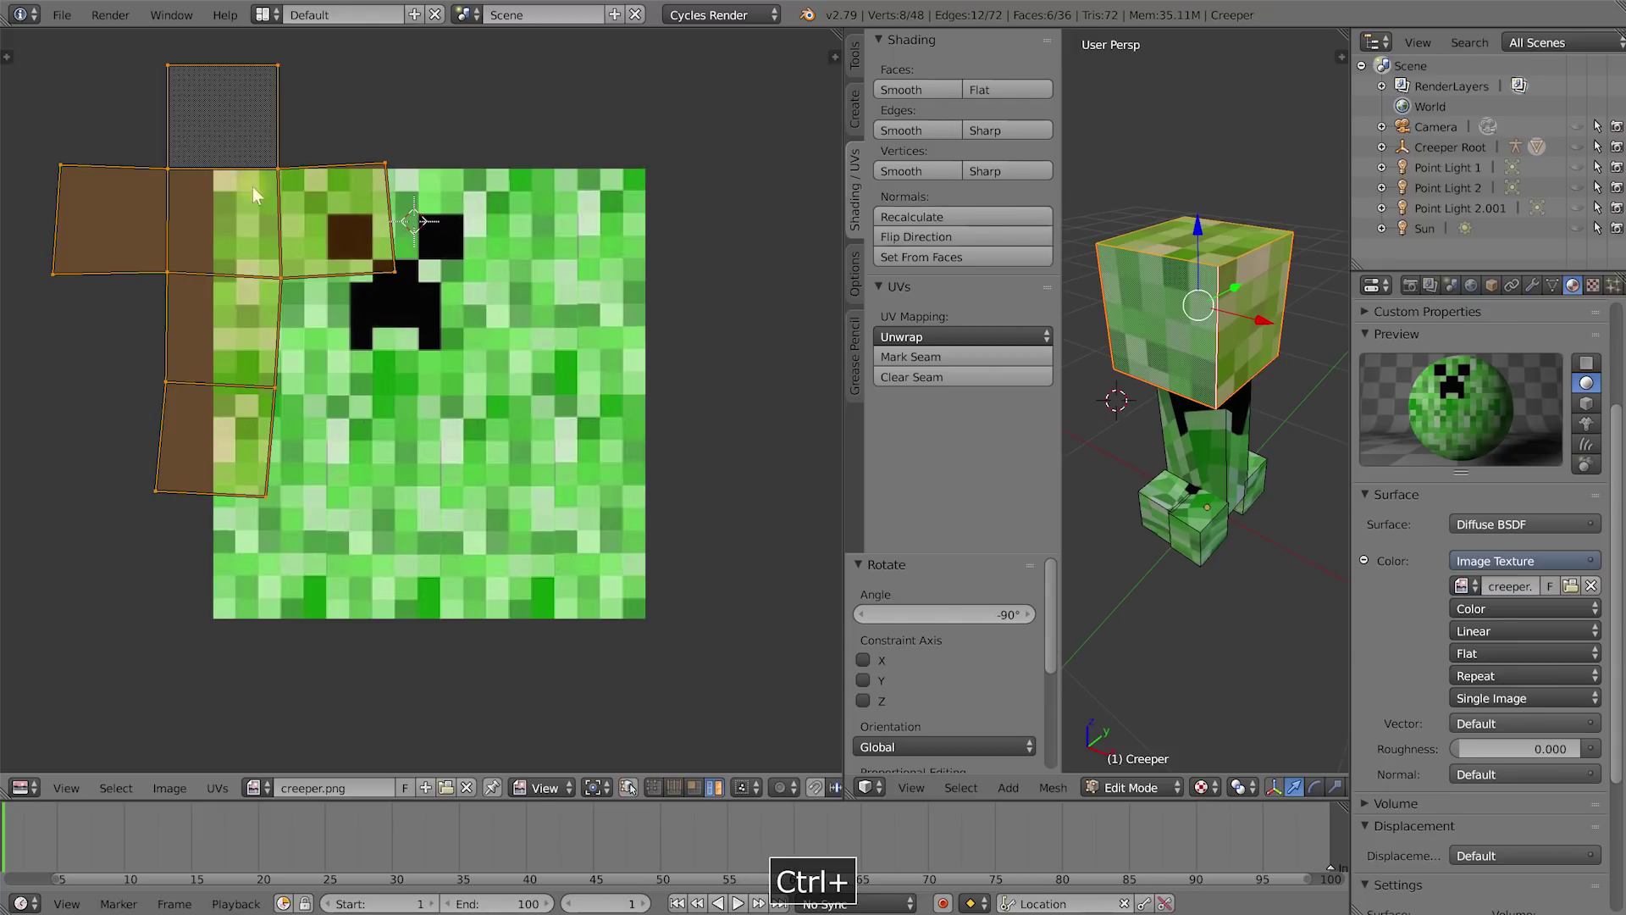
pyautogui.press('g')
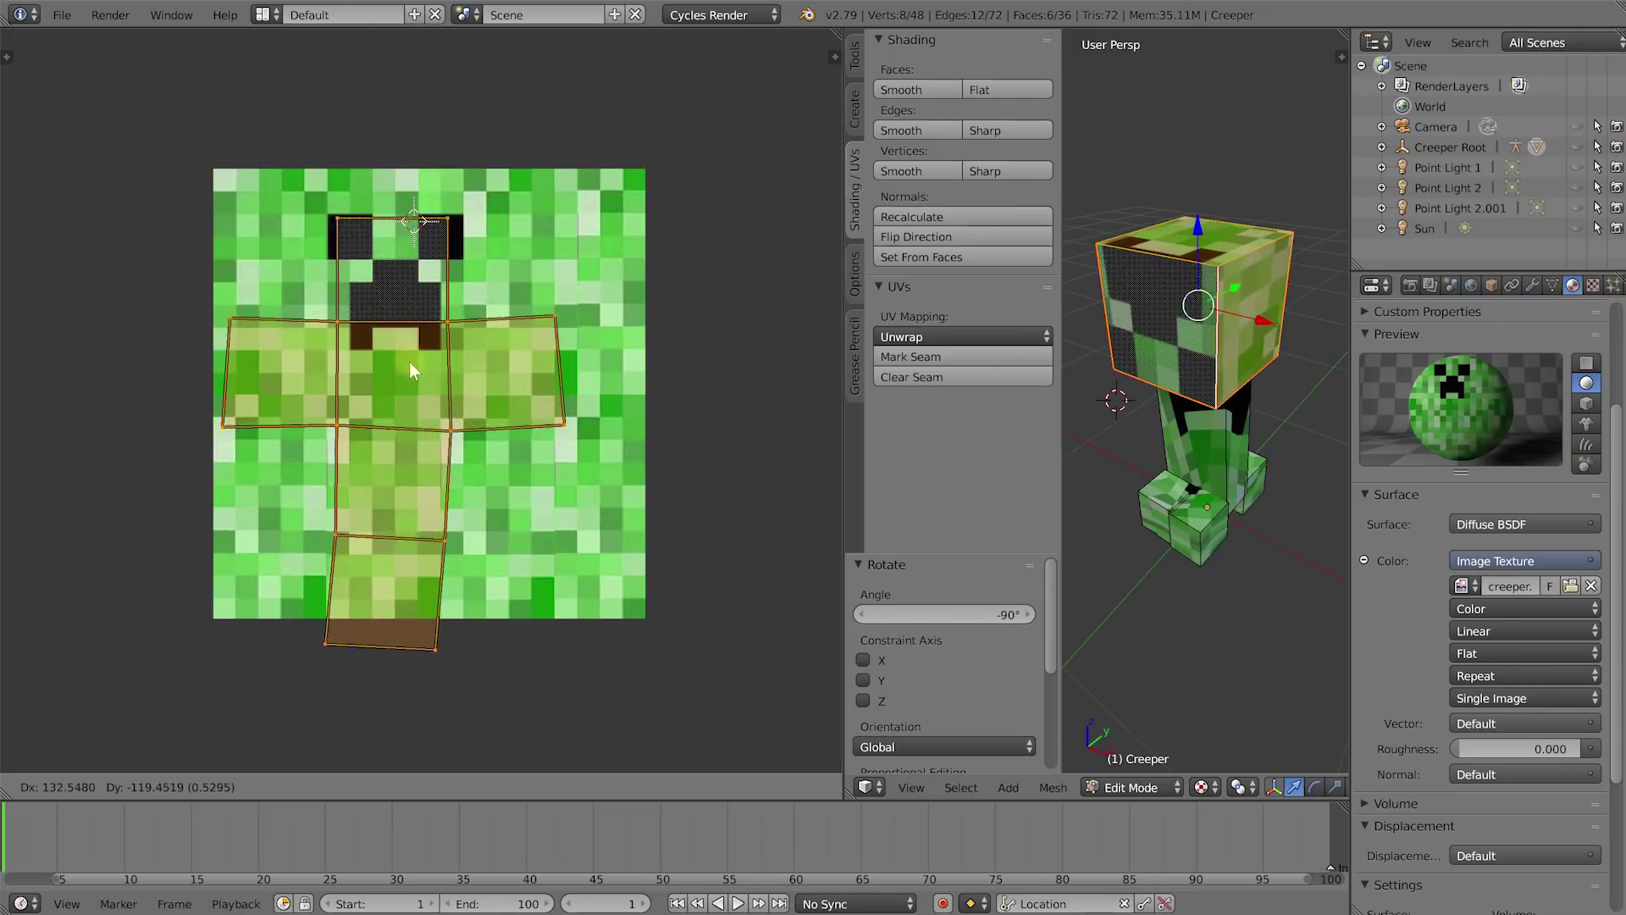
pyautogui.click(411, 369)
pyautogui.moveTo(1174, 399); pyautogui.dragTo(1213, 387, button='middle')
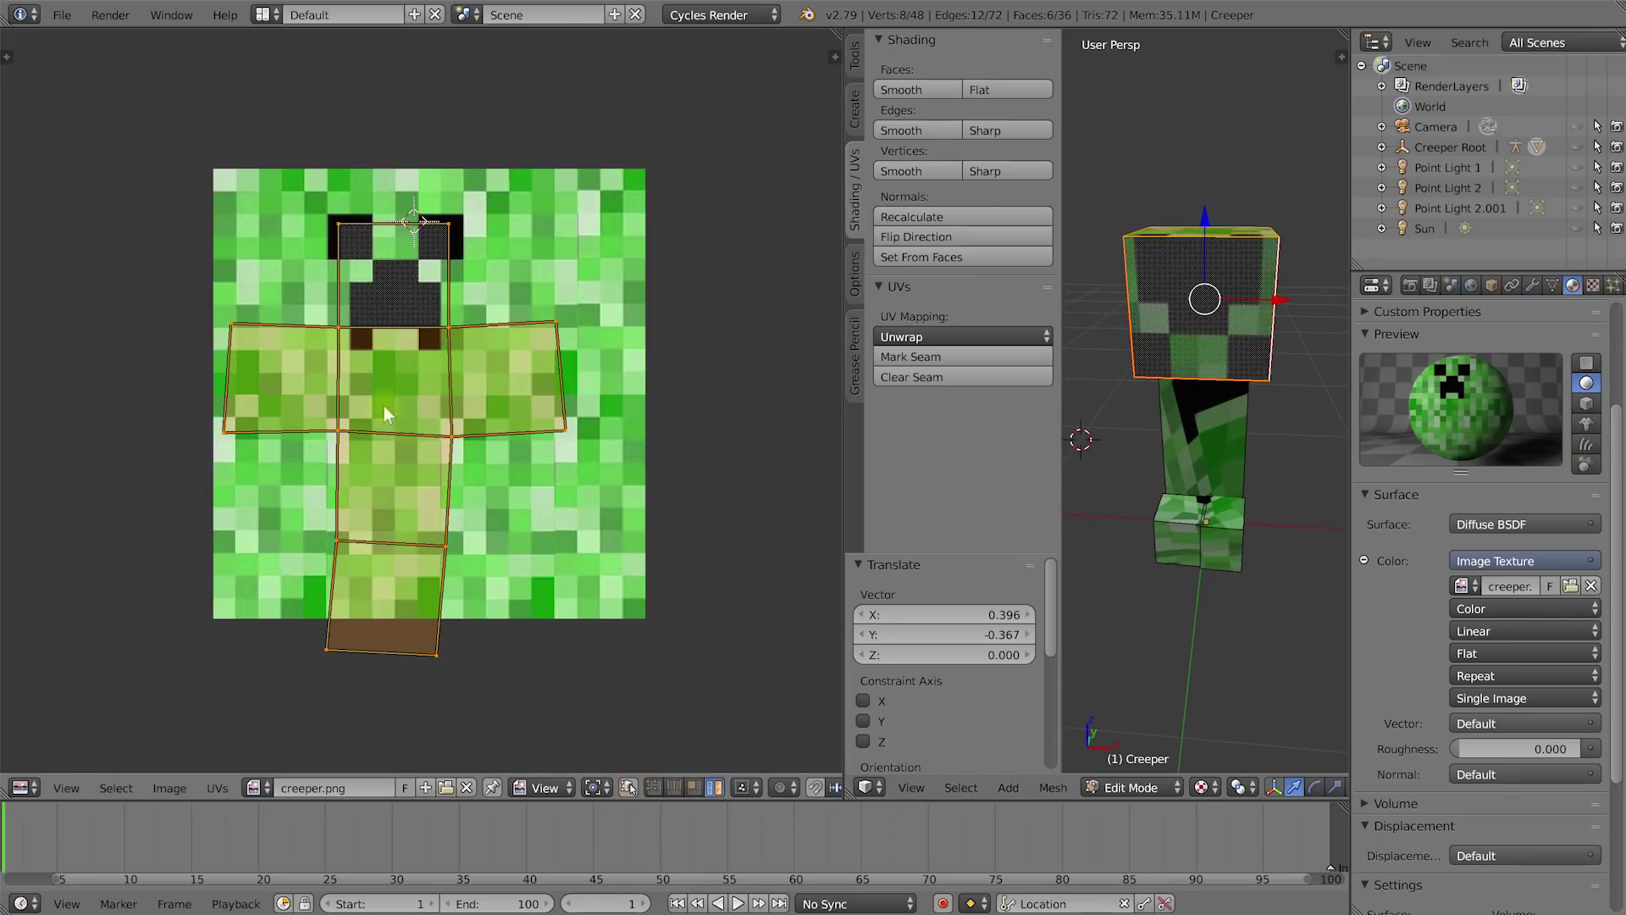
# Rotate the UV layout by -180° and move it about 0.745 up in Y so its lowest face overlies the texture's eyes and mouth.
pyautogui.press('r')
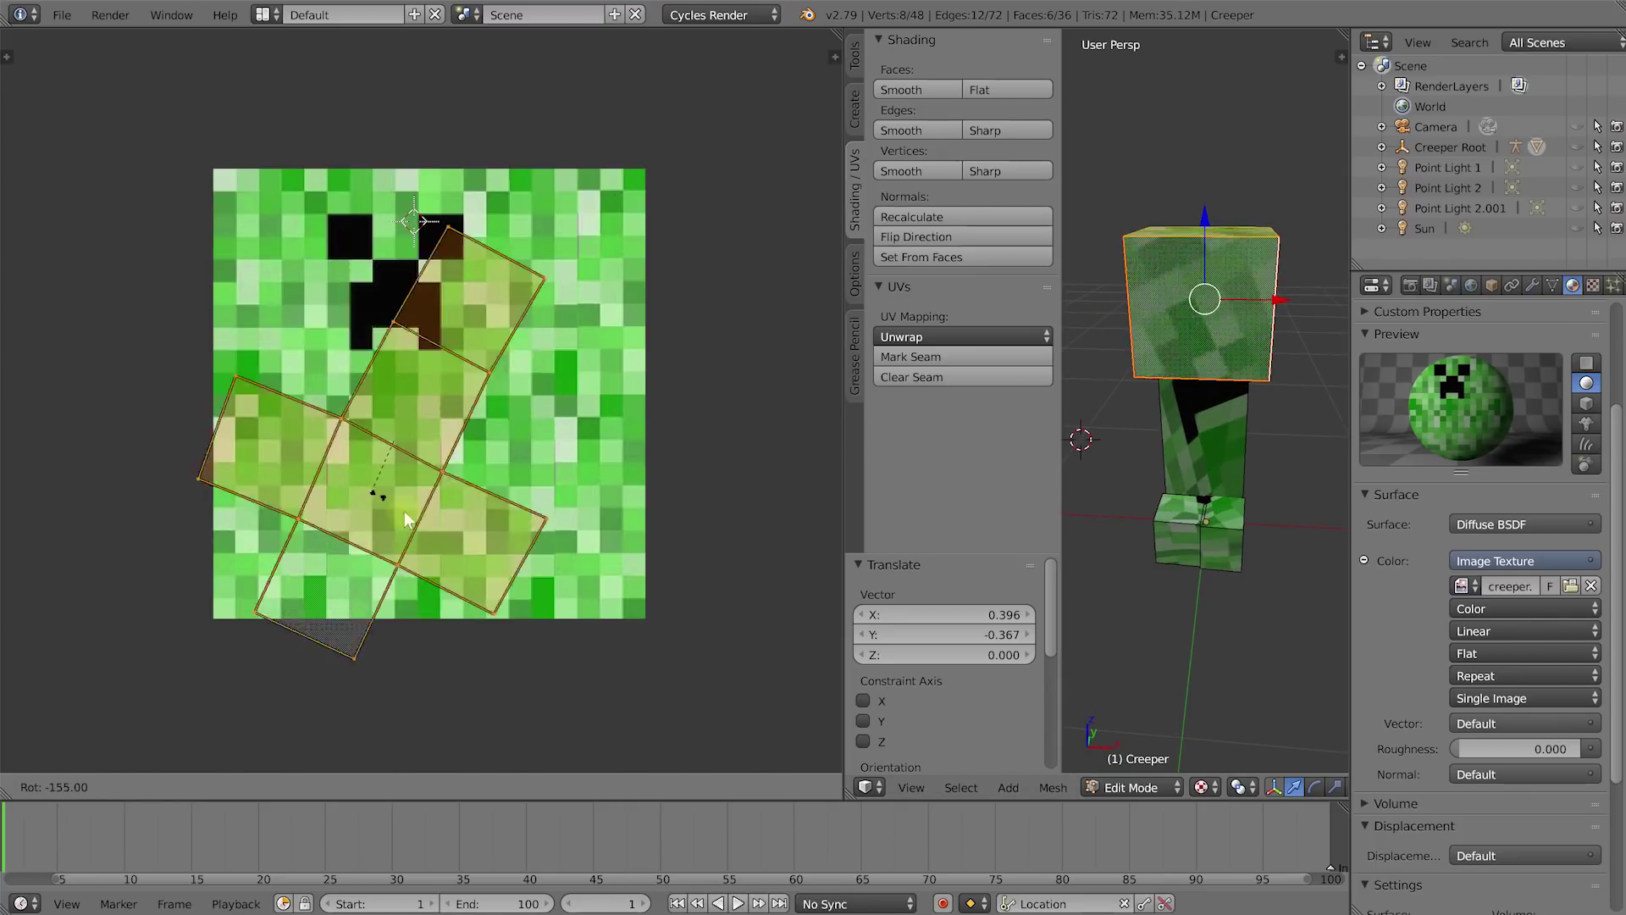
pyautogui.click(395, 481)
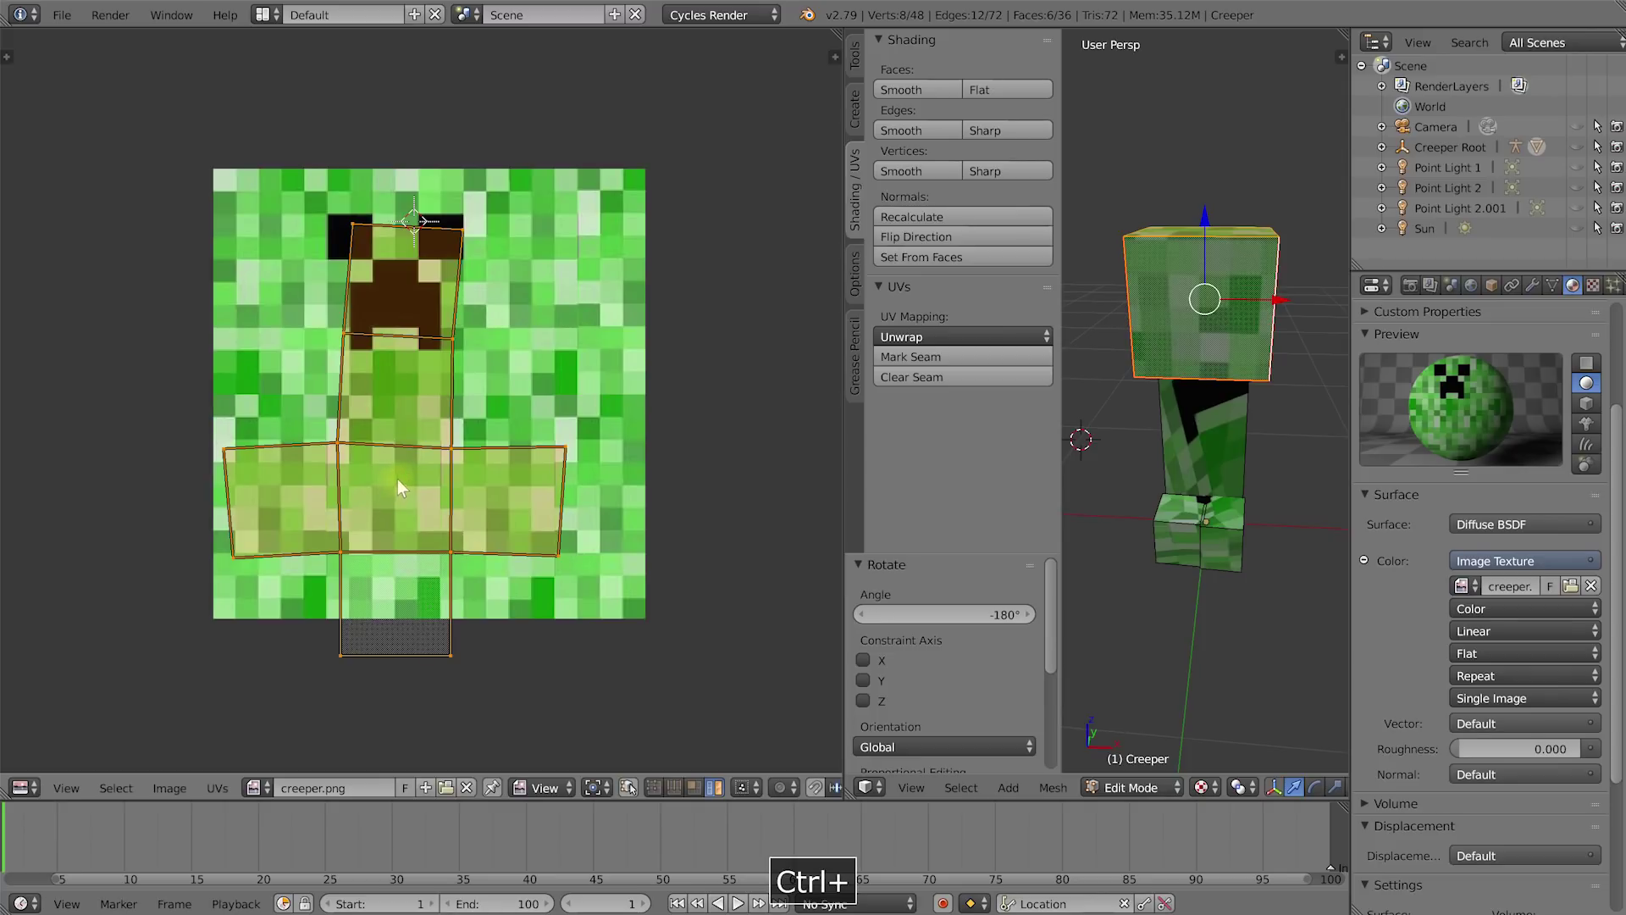
pyautogui.press('g')
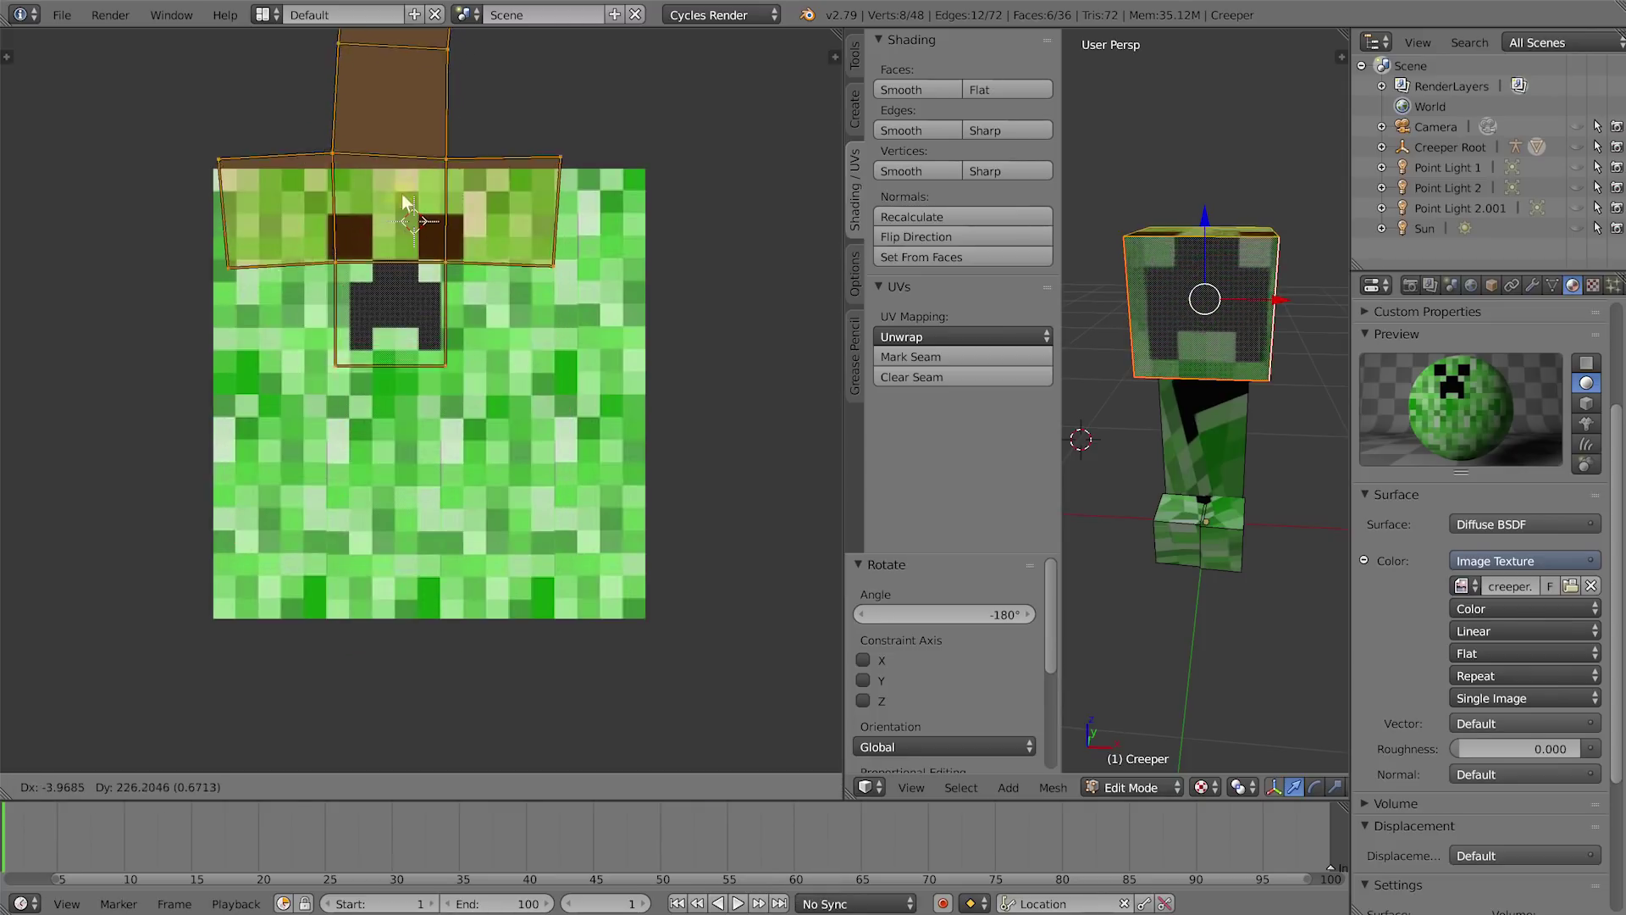
pyautogui.click(403, 173)
# In vertex selection, move the front face's two upper UV corners outward to one pixel beyond the eyes on the texture.
pyautogui.moveTo(411, 265); pyautogui.dragTo(464, 285, button='middle')
pyautogui.scroll(3, 467, 293)
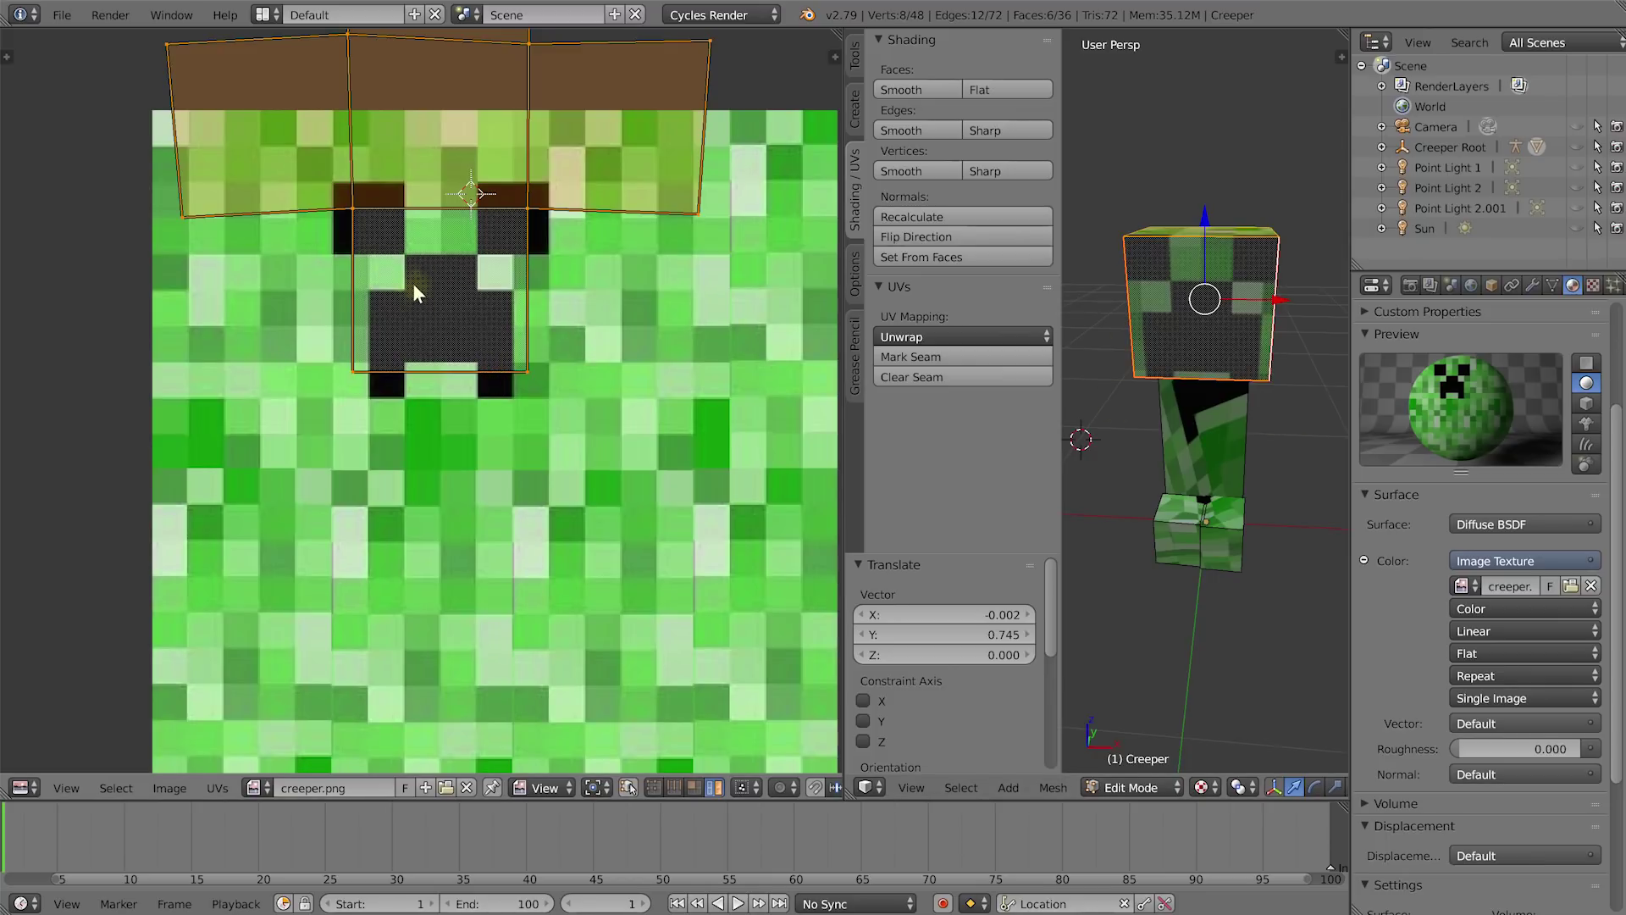
pyautogui.hotkey('ctrl', 'Tab')
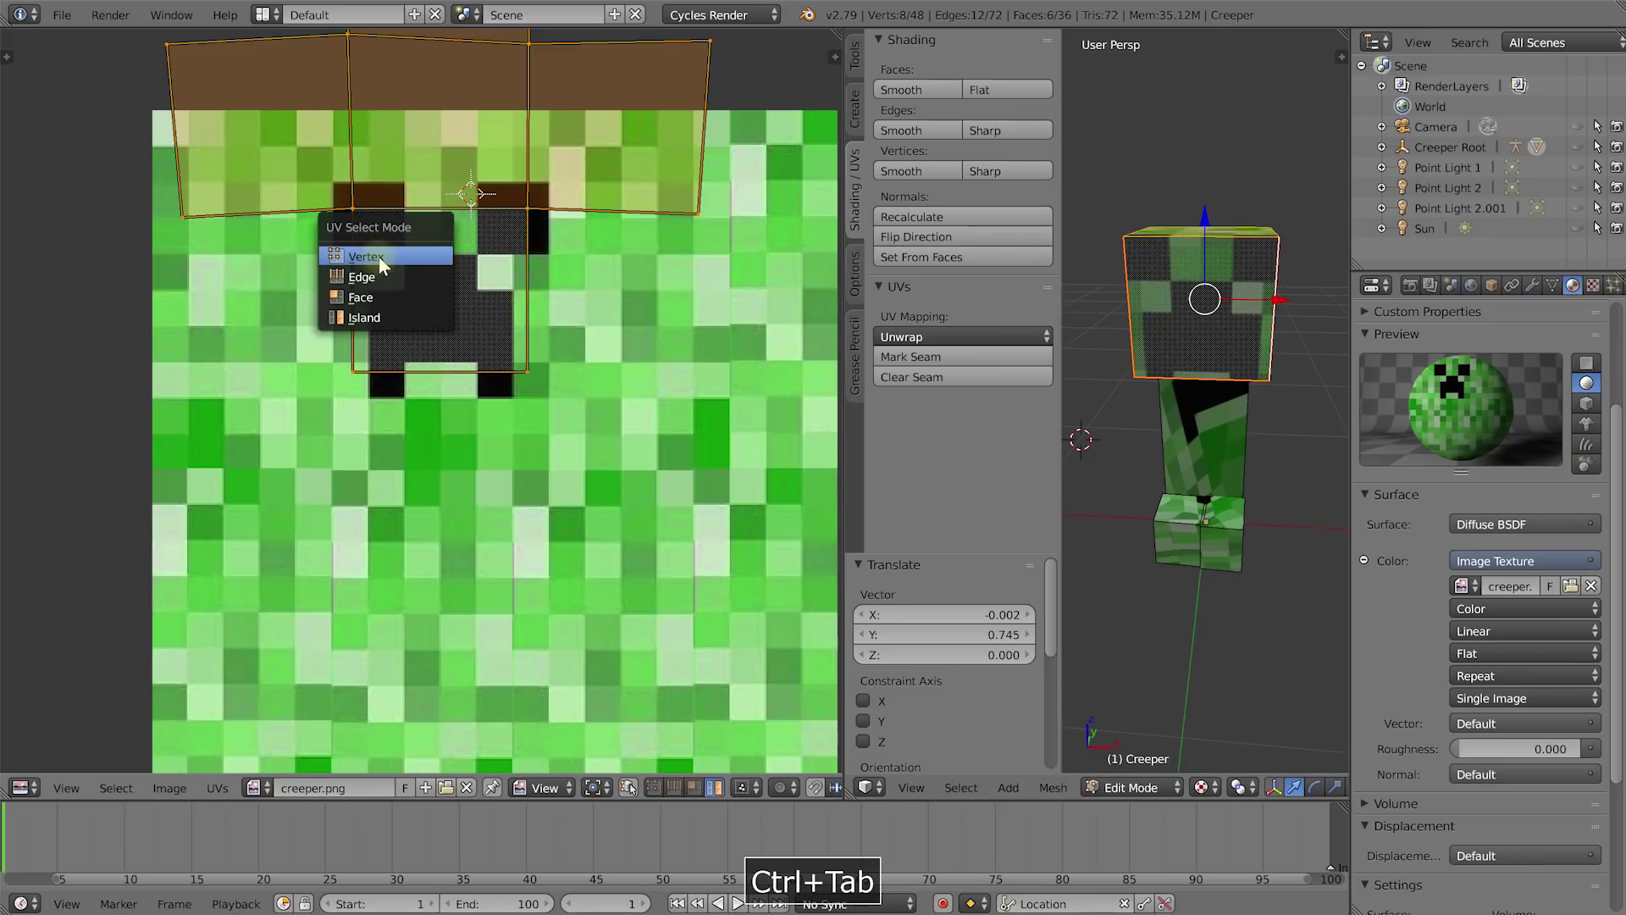
pyautogui.click(379, 257)
pyautogui.rightClick(351, 207)
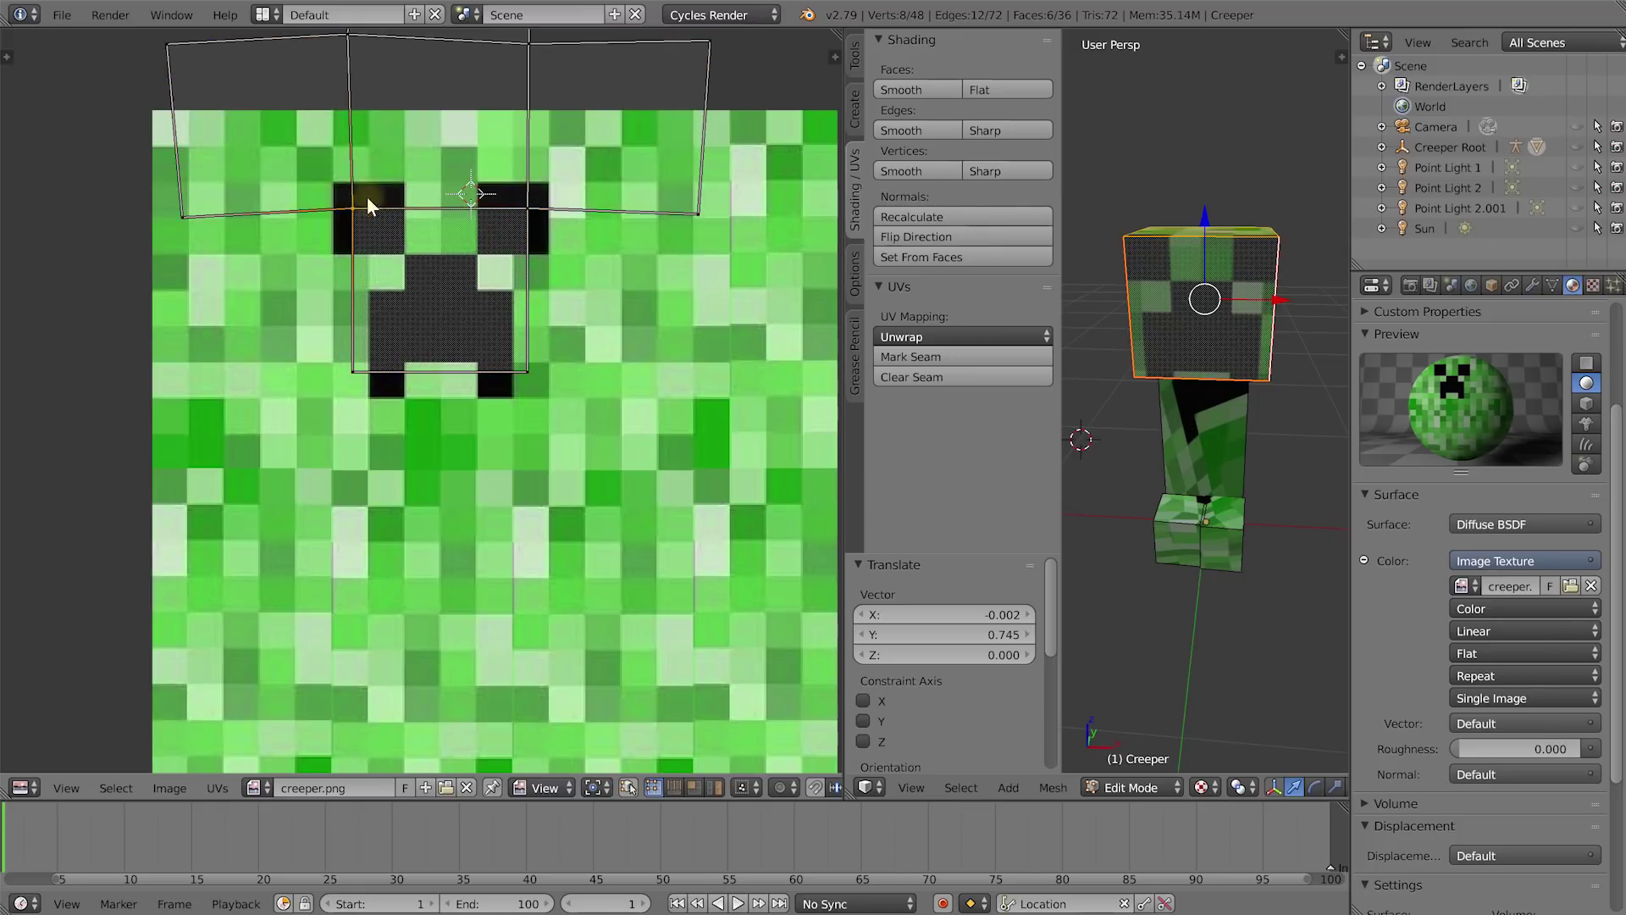
pyautogui.click(352, 207)
pyautogui.press('g')
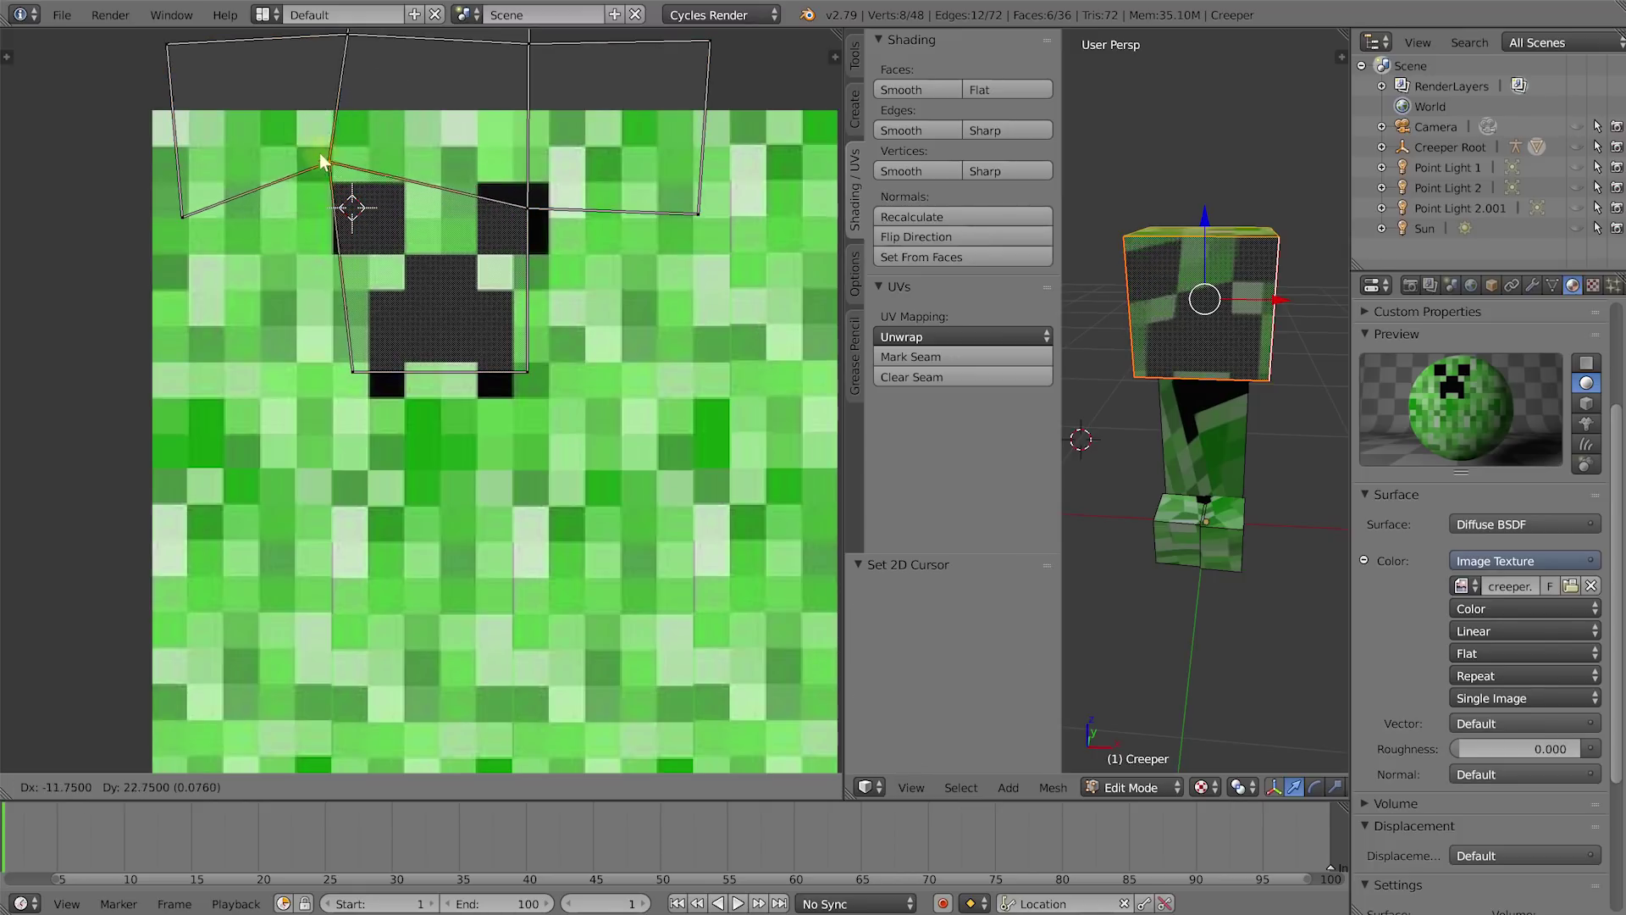
pyautogui.click(297, 151)
pyautogui.rightClick(528, 207)
pyautogui.press('g')
pyautogui.click(583, 148)
# Move the front face's two lower UV corners outward and below the mouth, completing a square frame around the Creeper face.
pyautogui.rightClick(527, 370)
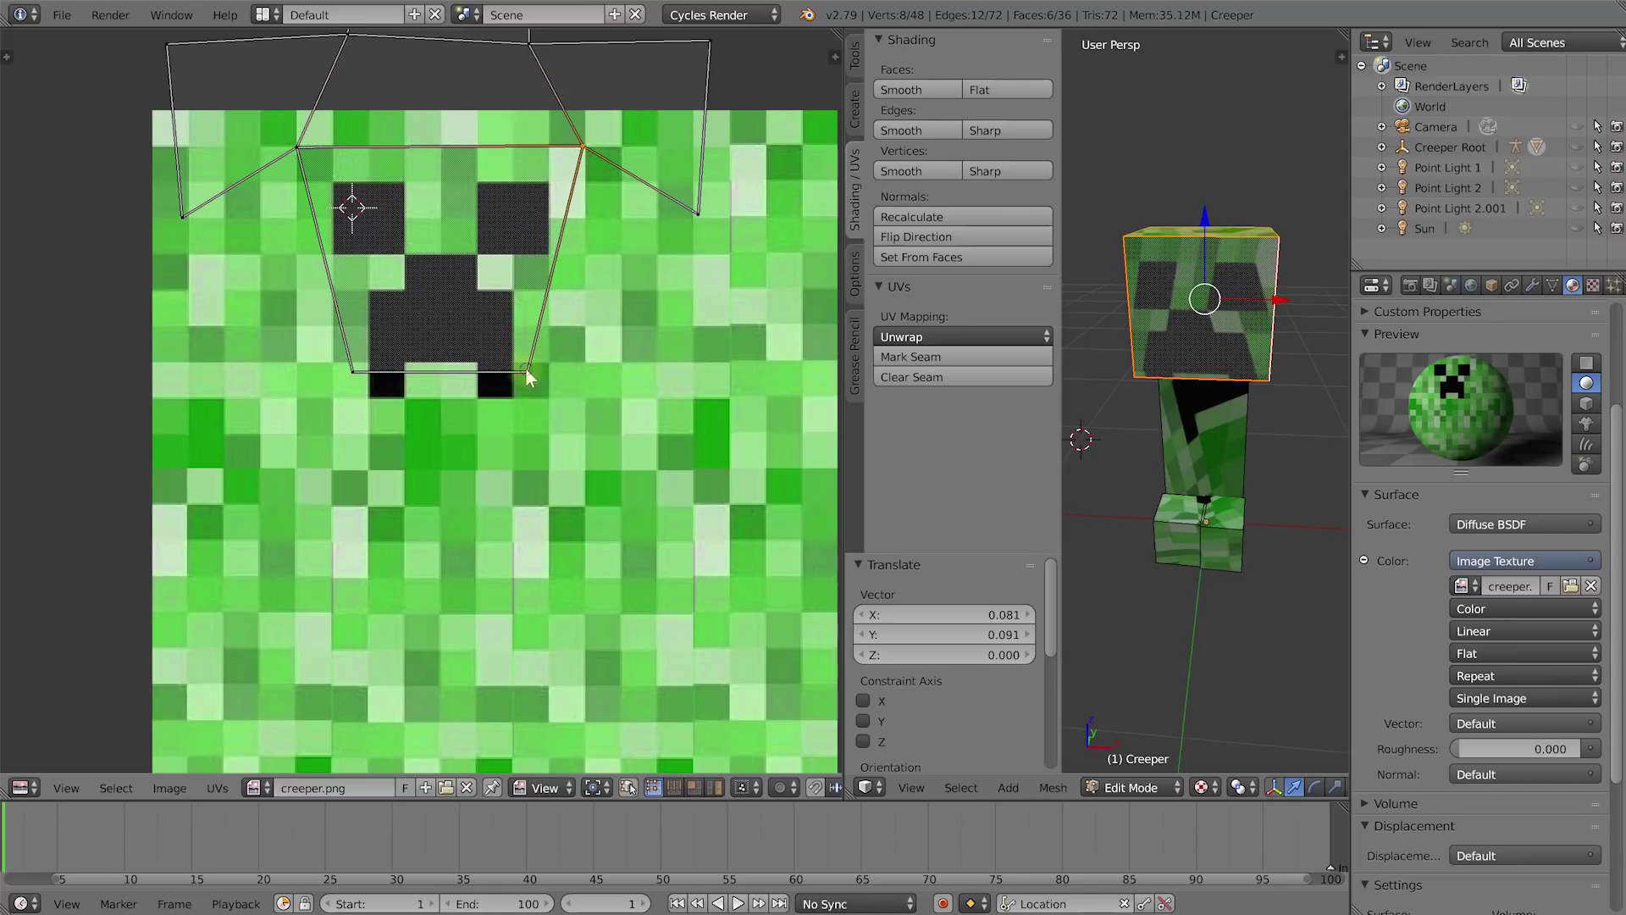
pyautogui.press('g')
pyautogui.click(582, 434)
pyautogui.rightClick(352, 371)
pyautogui.press('g')
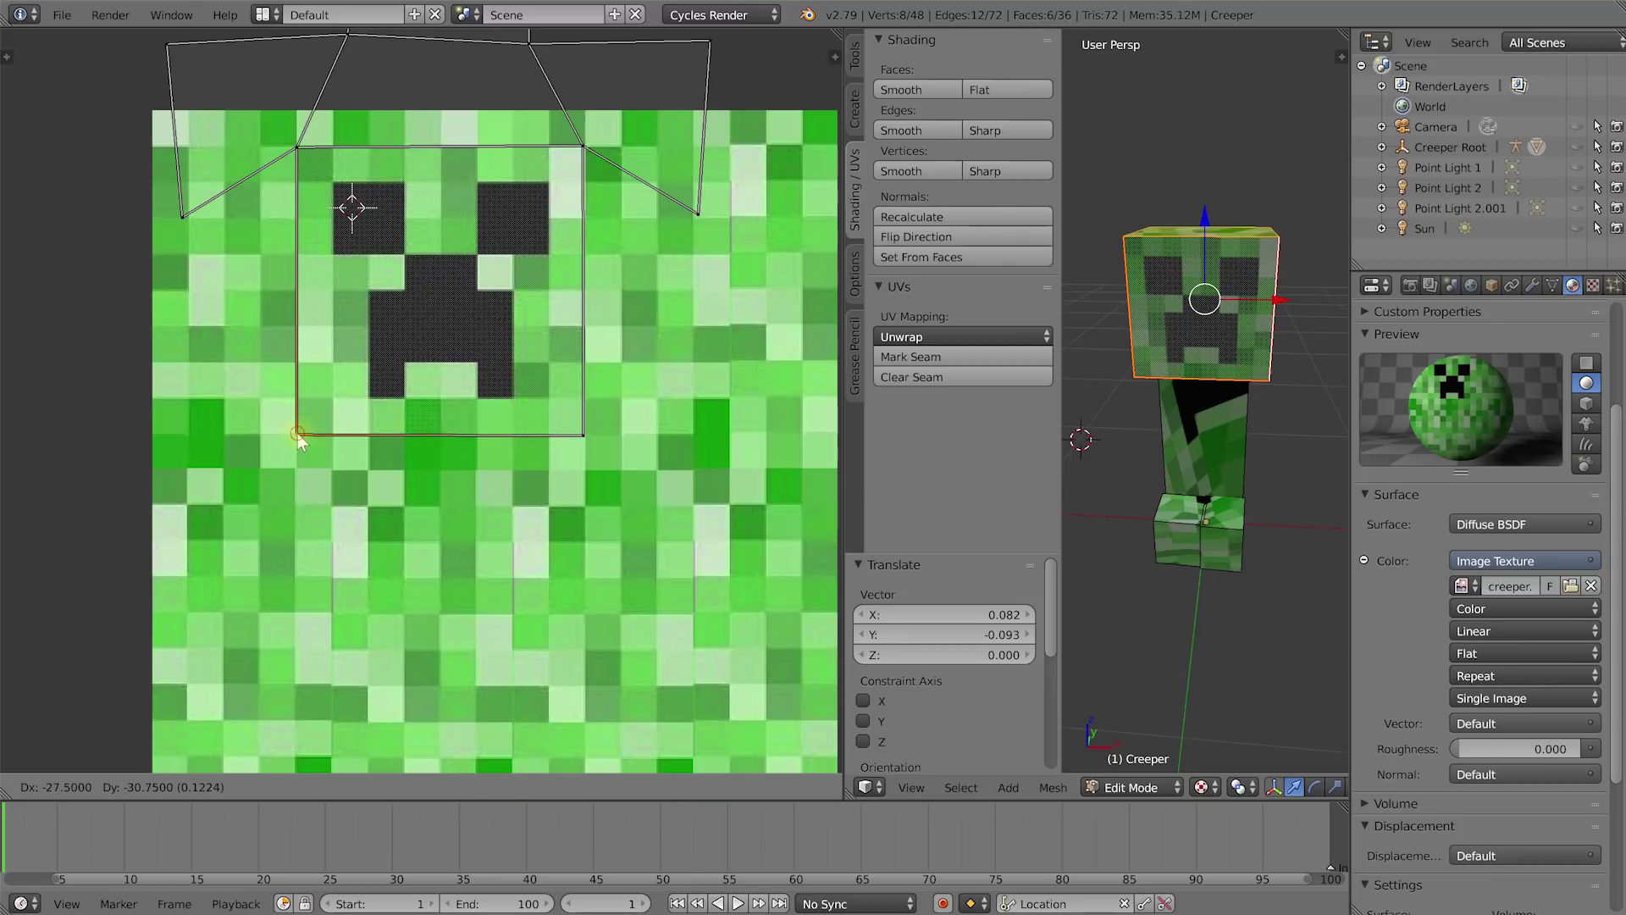
pyautogui.click(297, 433)
pyautogui.moveTo(1213, 287); pyautogui.dragTo(1245, 292, button='middle')
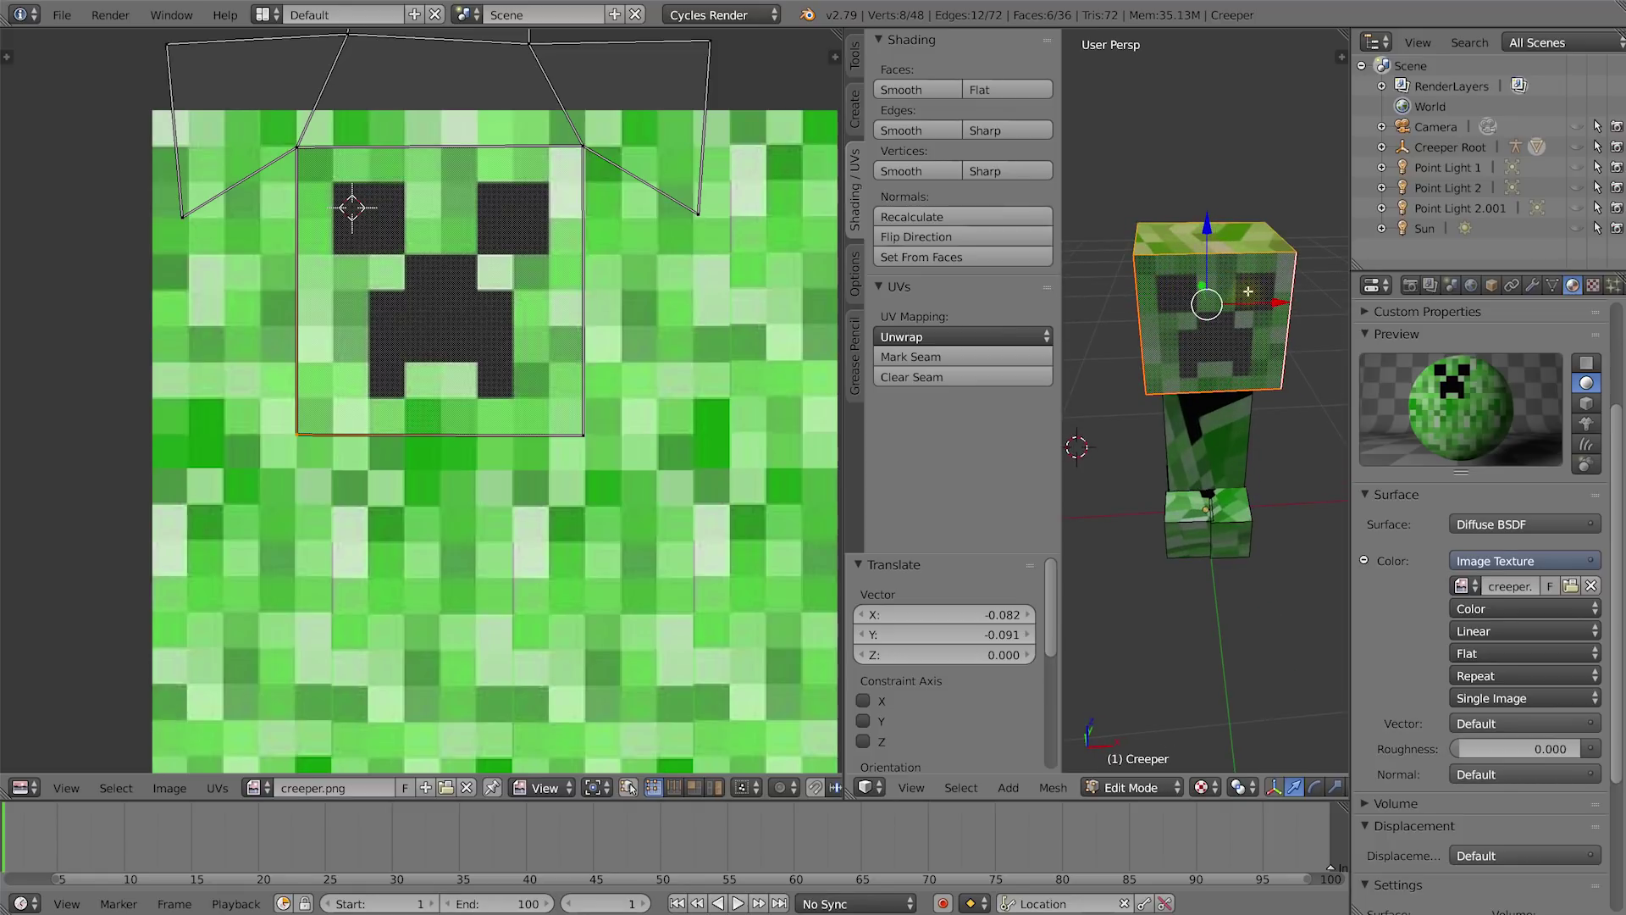
# Switch to island selection, select the head's connected UV island, and examine its layout against the model.
pyautogui.moveTo(584, 240); pyautogui.dragTo(608, 393, button='middle')
pyautogui.scroll(-1, 587, 276)
pyautogui.moveTo(586, 275); pyautogui.dragTo(603, 361, button='middle')
pyautogui.scroll(-1, 594, 340)
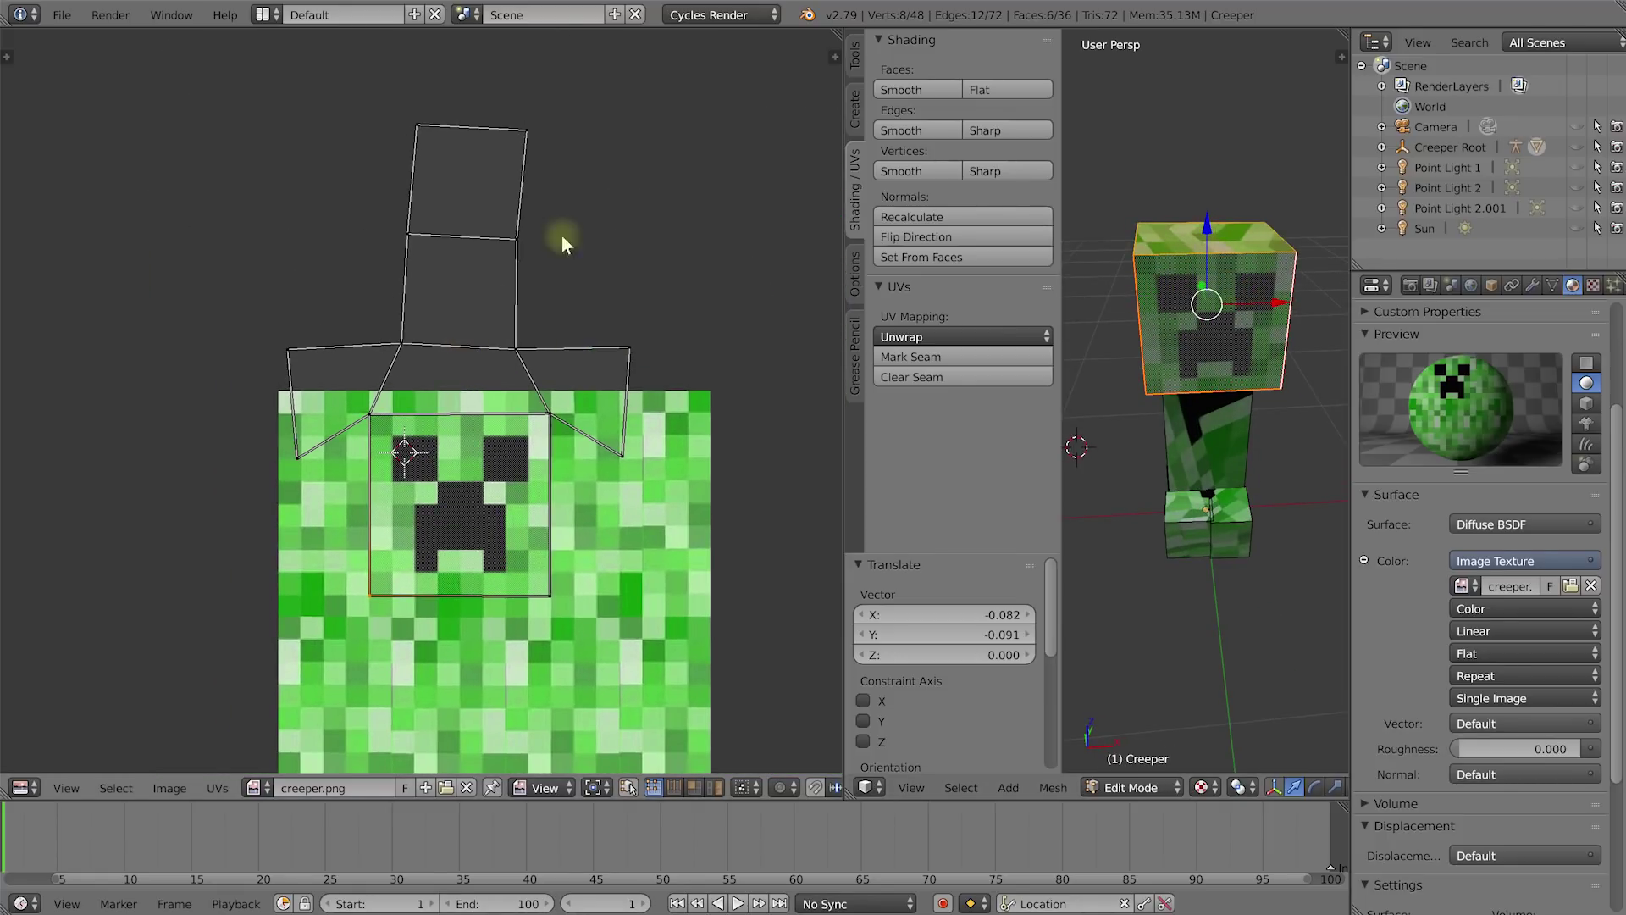
pyautogui.click(714, 788)
pyautogui.rightClick(461, 197)
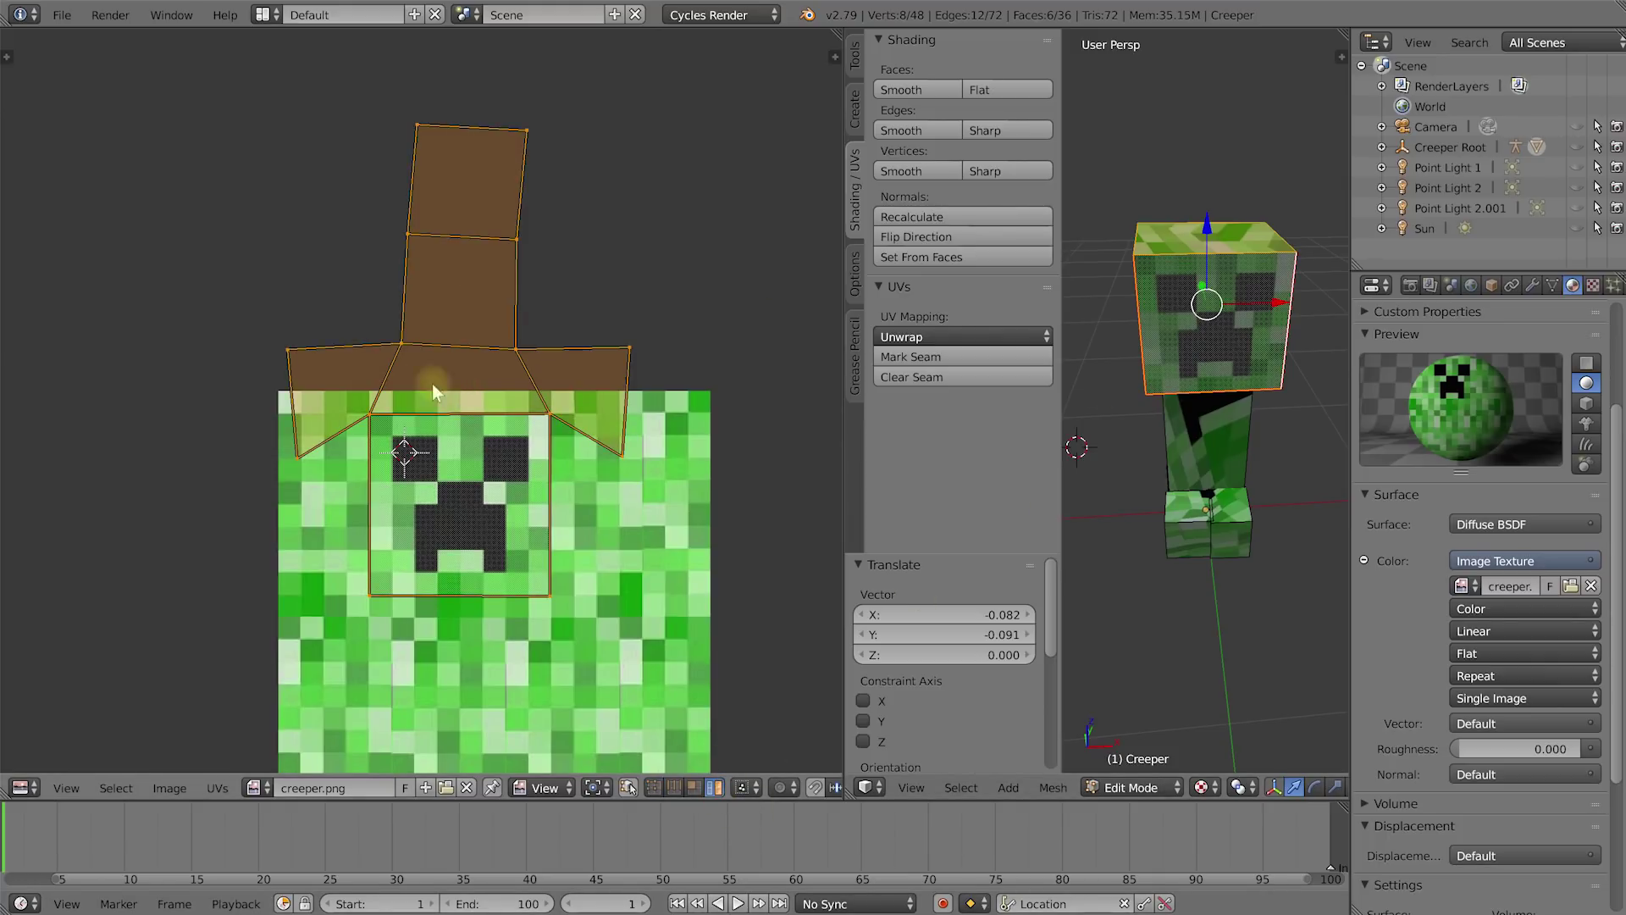
pyautogui.moveTo(467, 213); pyautogui.dragTo(492, 159, button='middle')
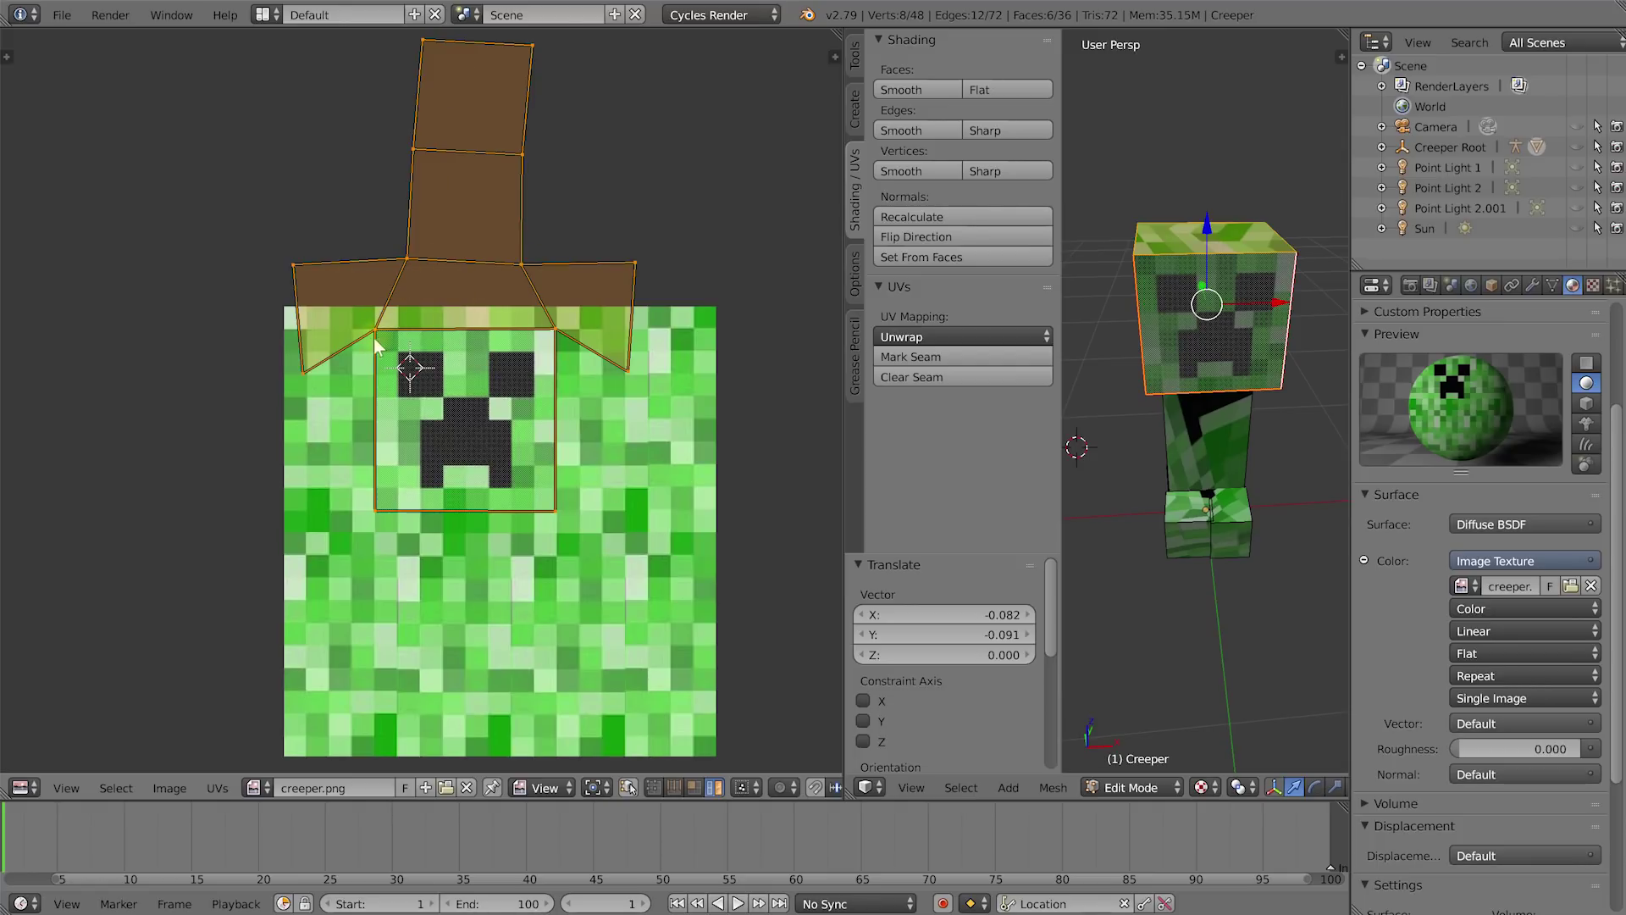
pyautogui.moveTo(1138, 345); pyautogui.dragTo(1151, 336, button='middle')
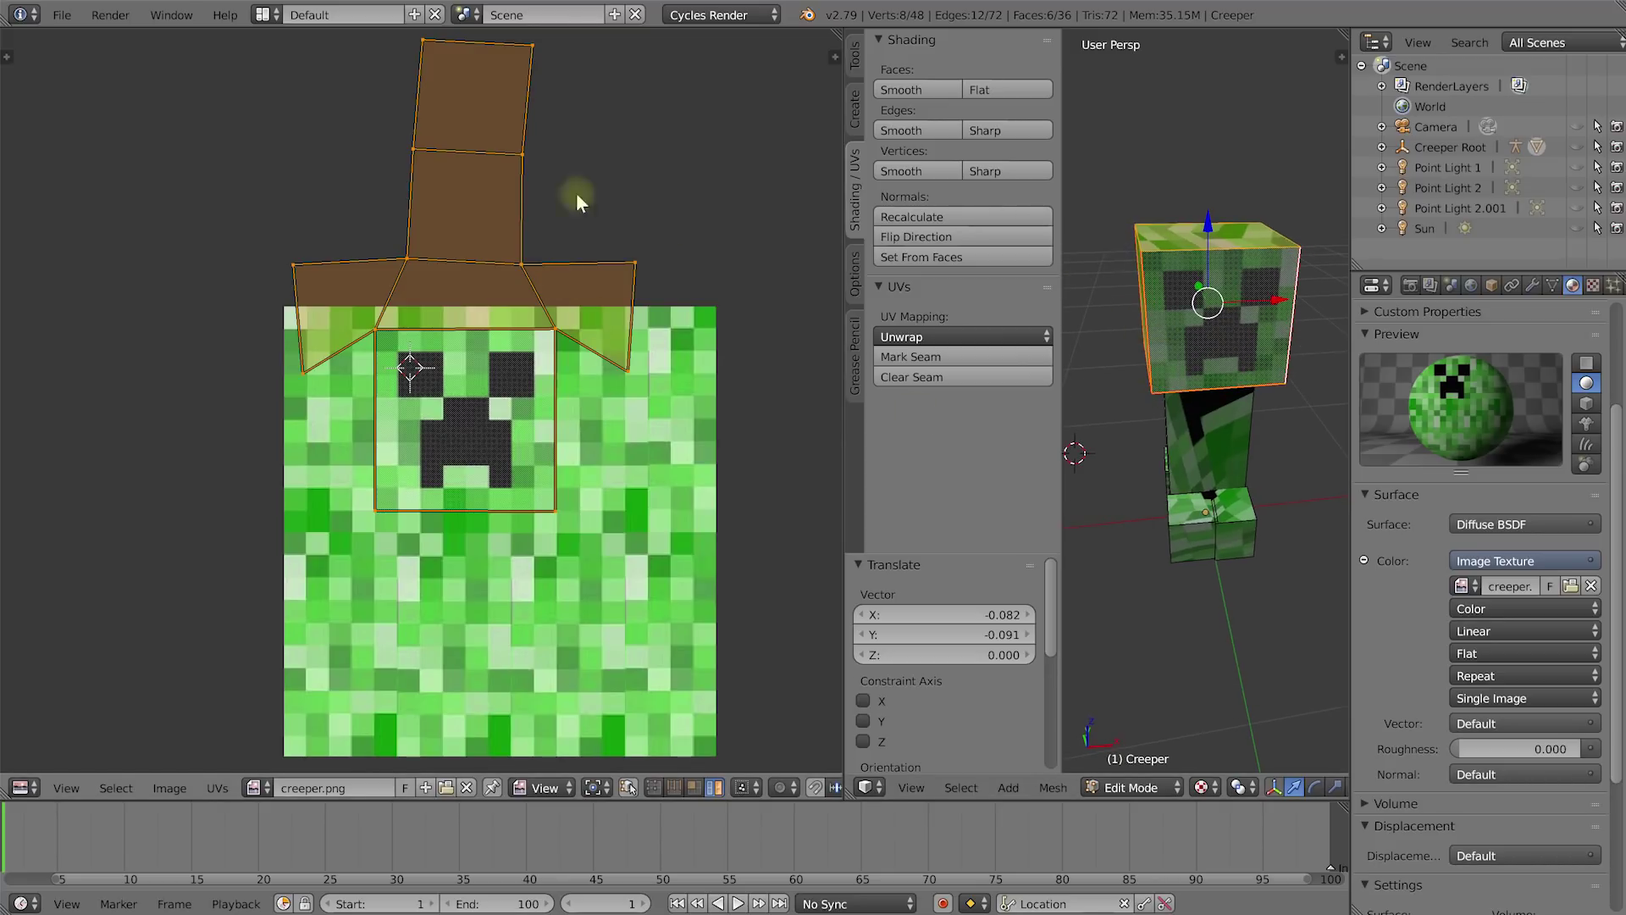
# In face selection, pick the front face's UVs and split them from the rest of the layout, nudging them about -0.001 in Y.
pyautogui.moveTo(513, 395); pyautogui.dragTo(464, 357, button='middle')
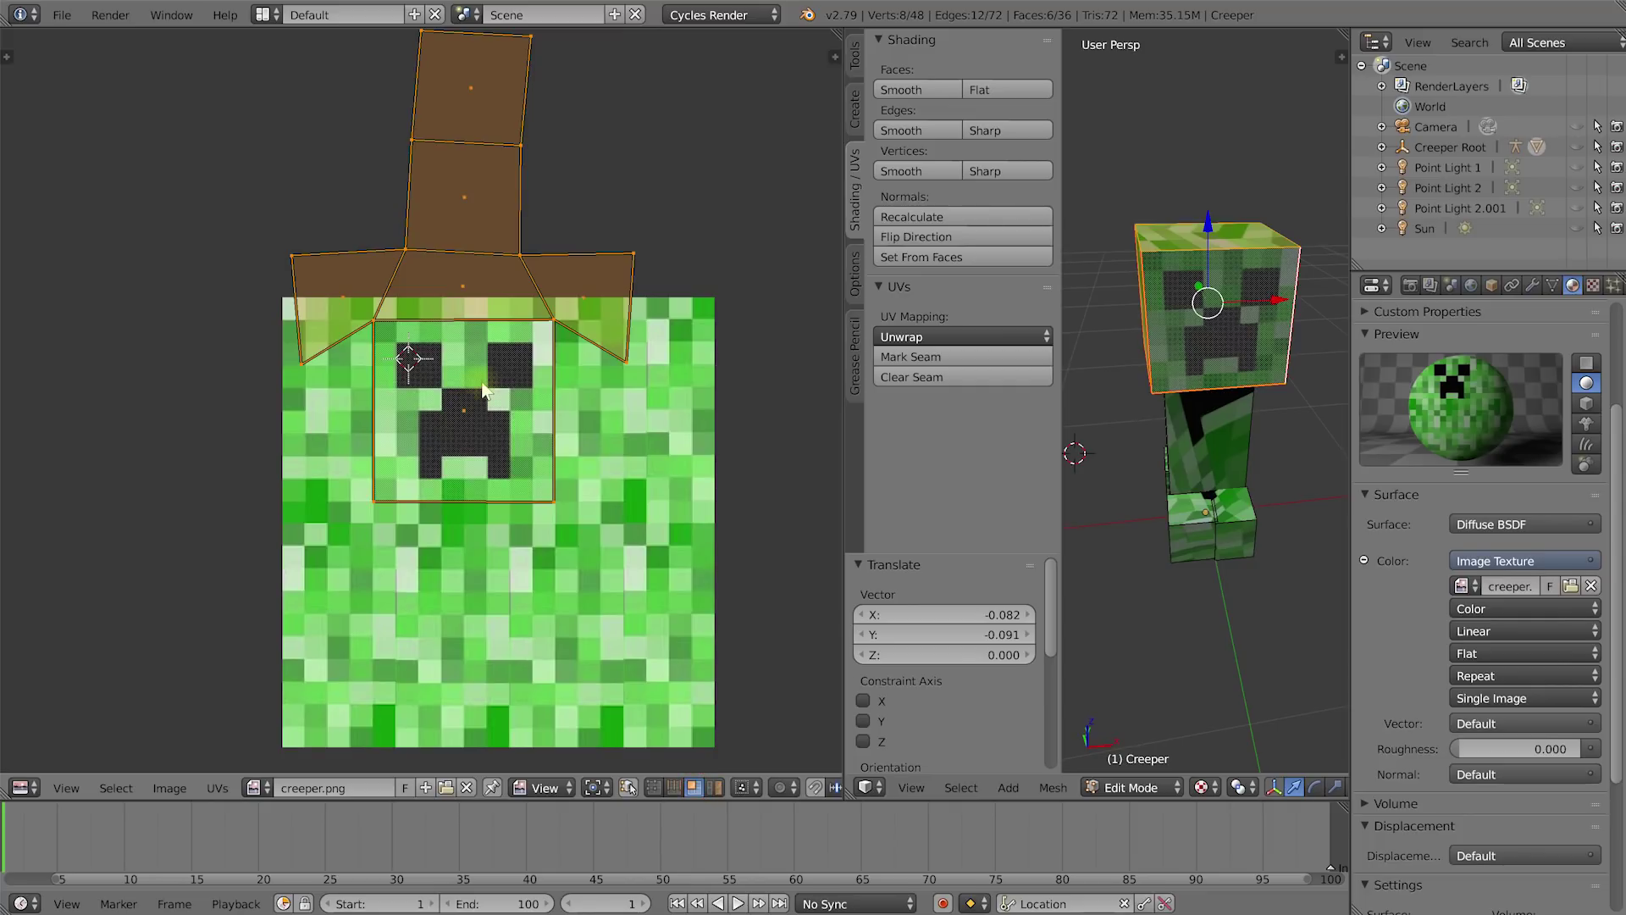
pyautogui.rightClick(457, 364)
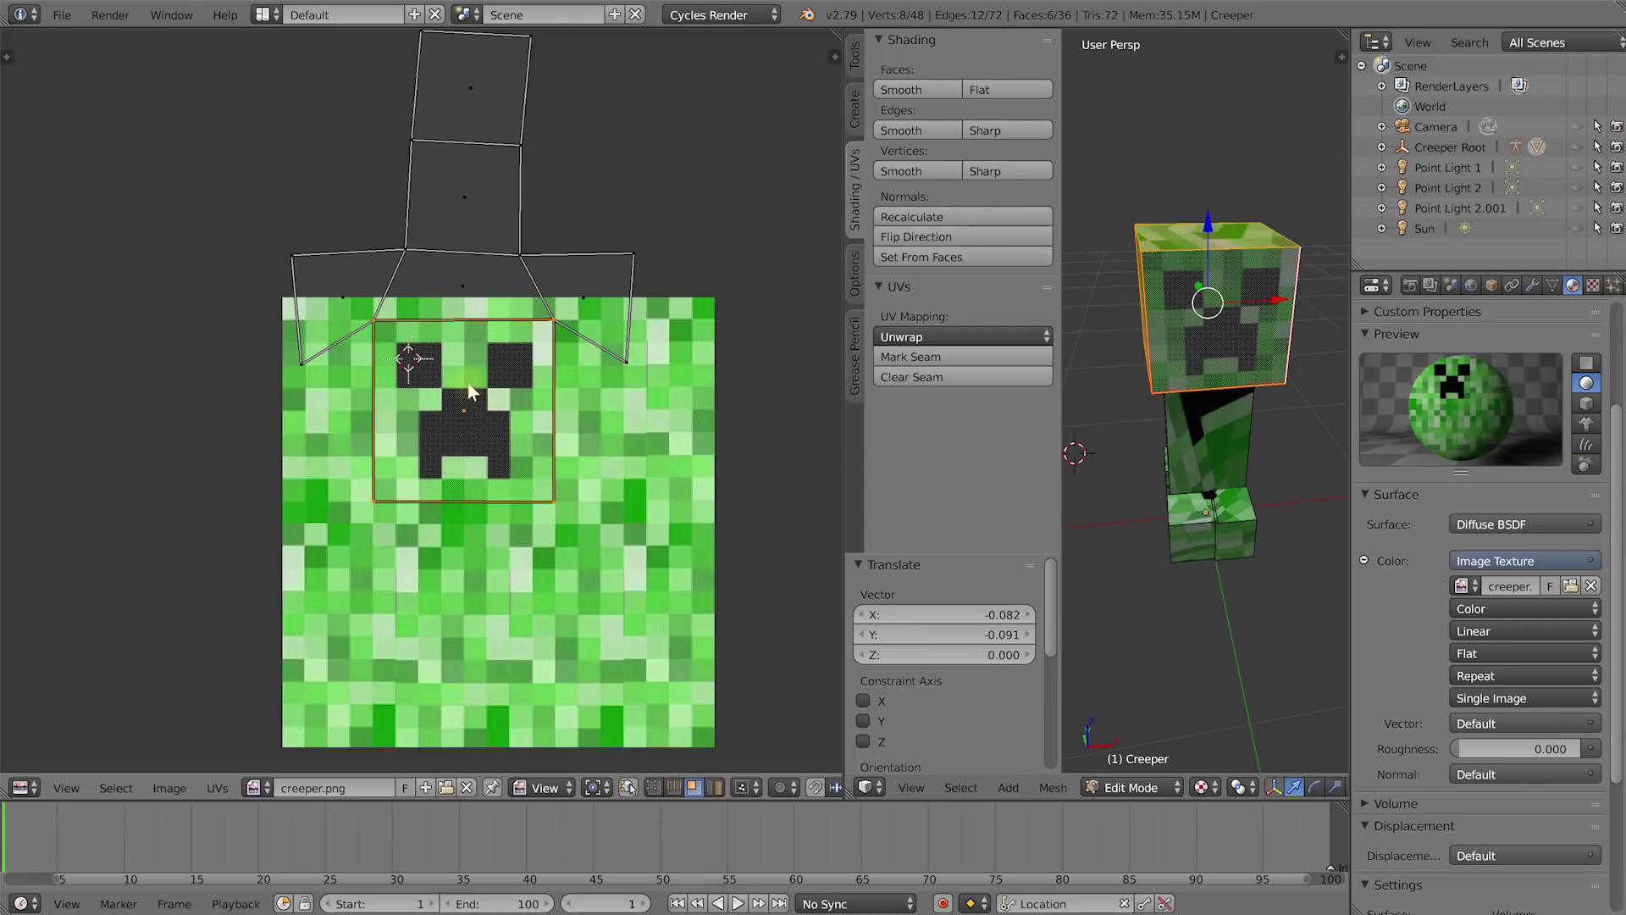
pyautogui.press('y')
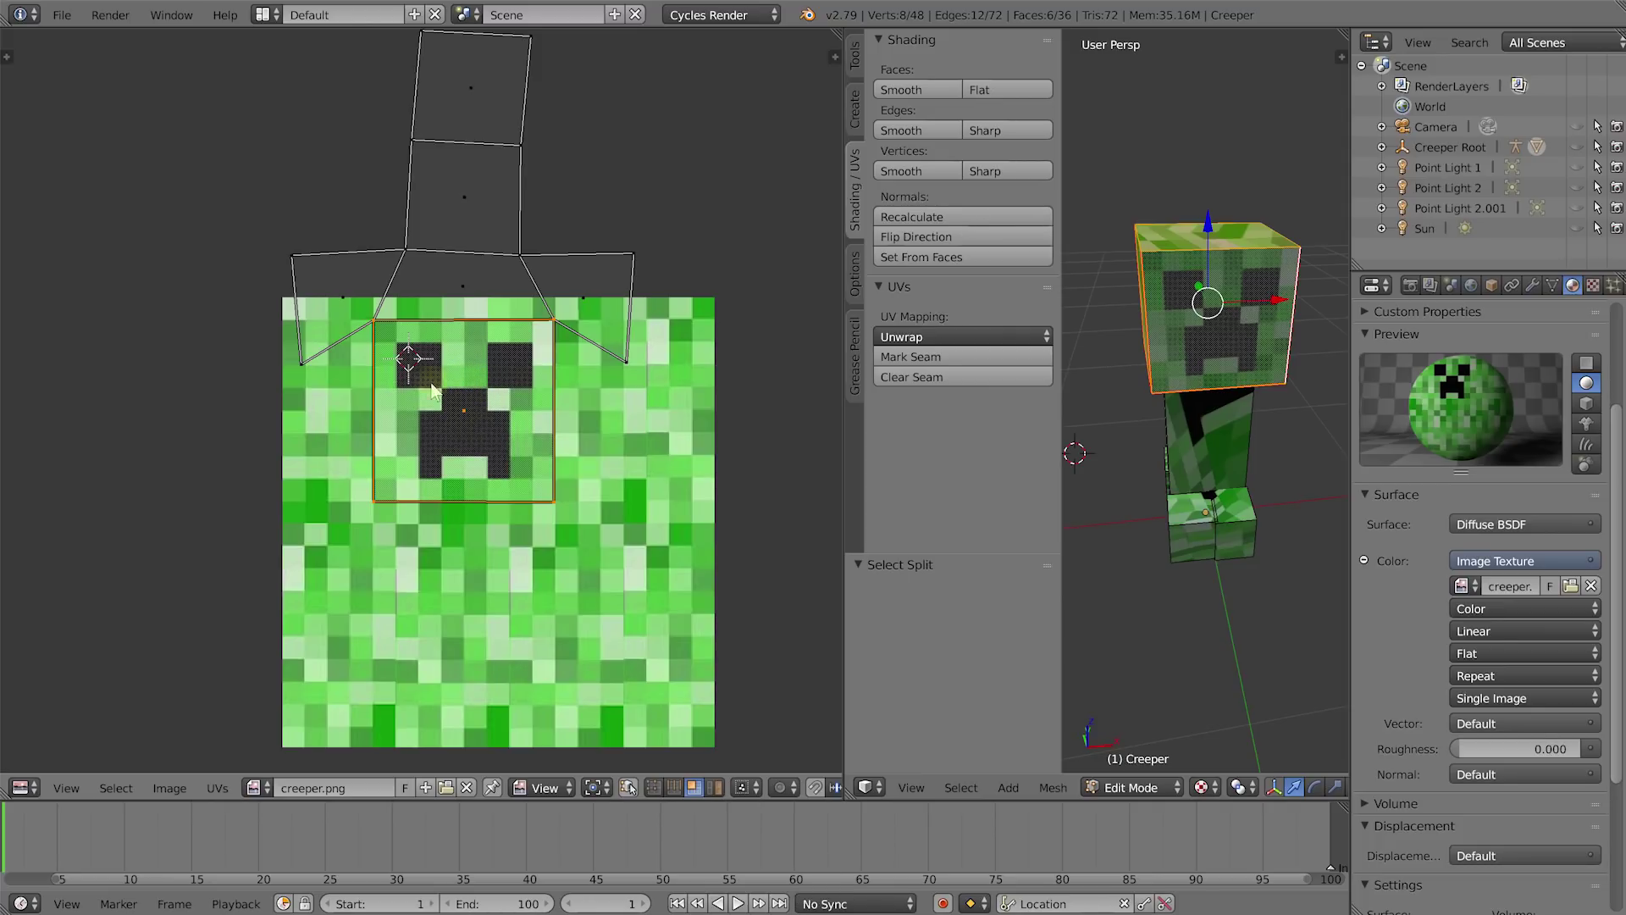
pyautogui.press('g')
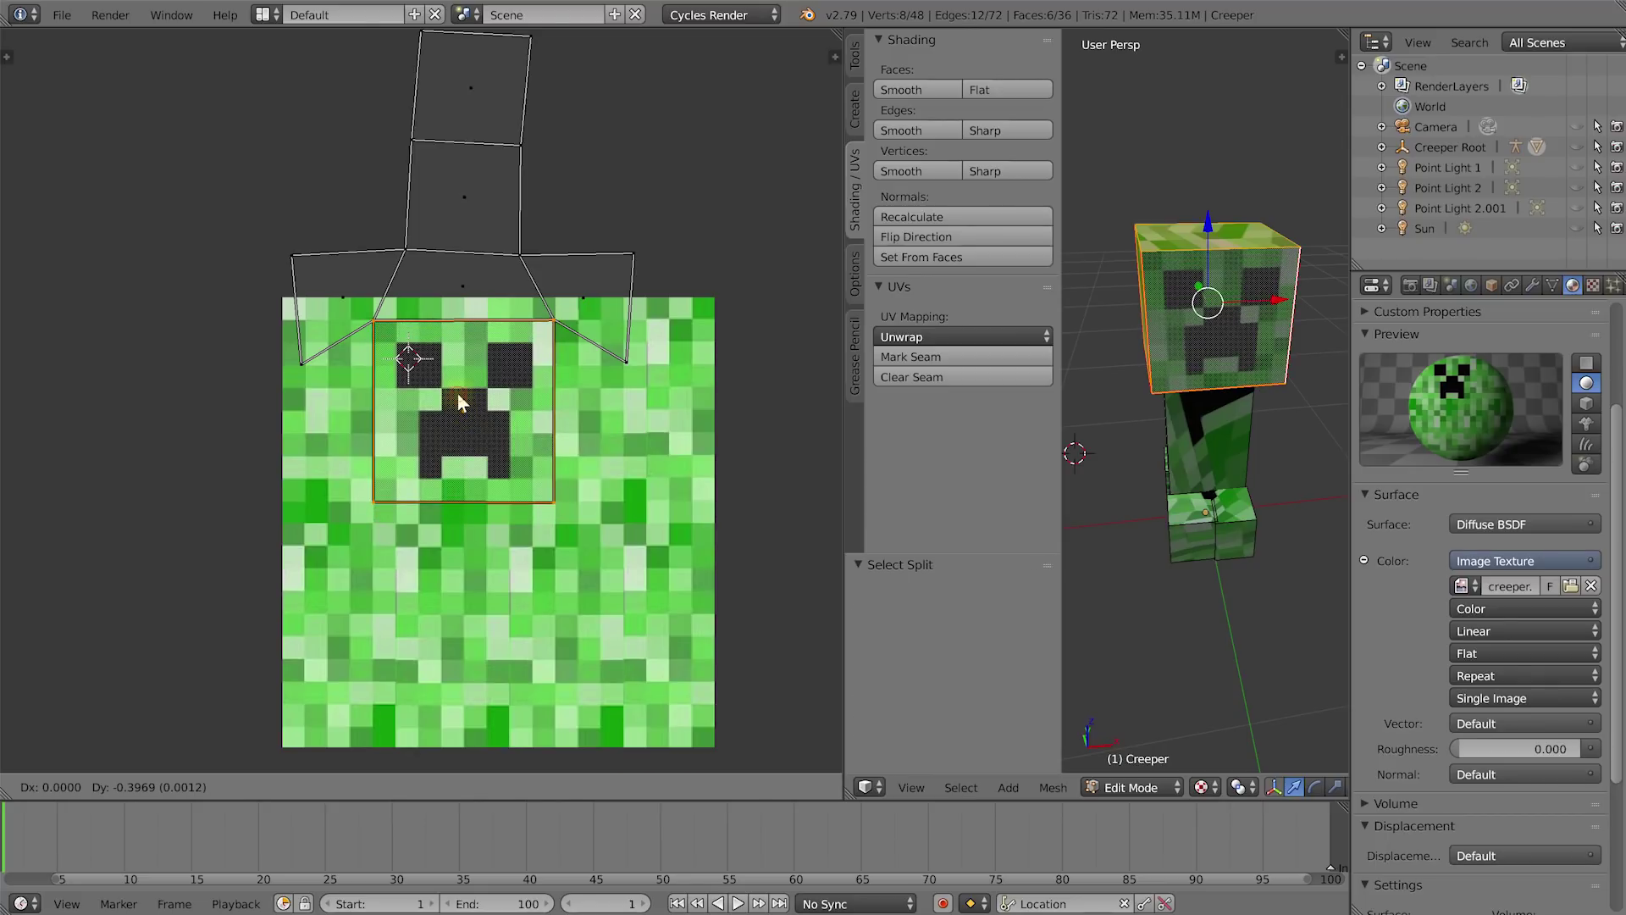
pyautogui.click(458, 395)
# Select the remaining UV island, move it about 0.114 in X and -0.804 in Y onto the texture, and rotate it a quarter turn clockwise.
pyautogui.hotkey('ctrl', 'Tab')
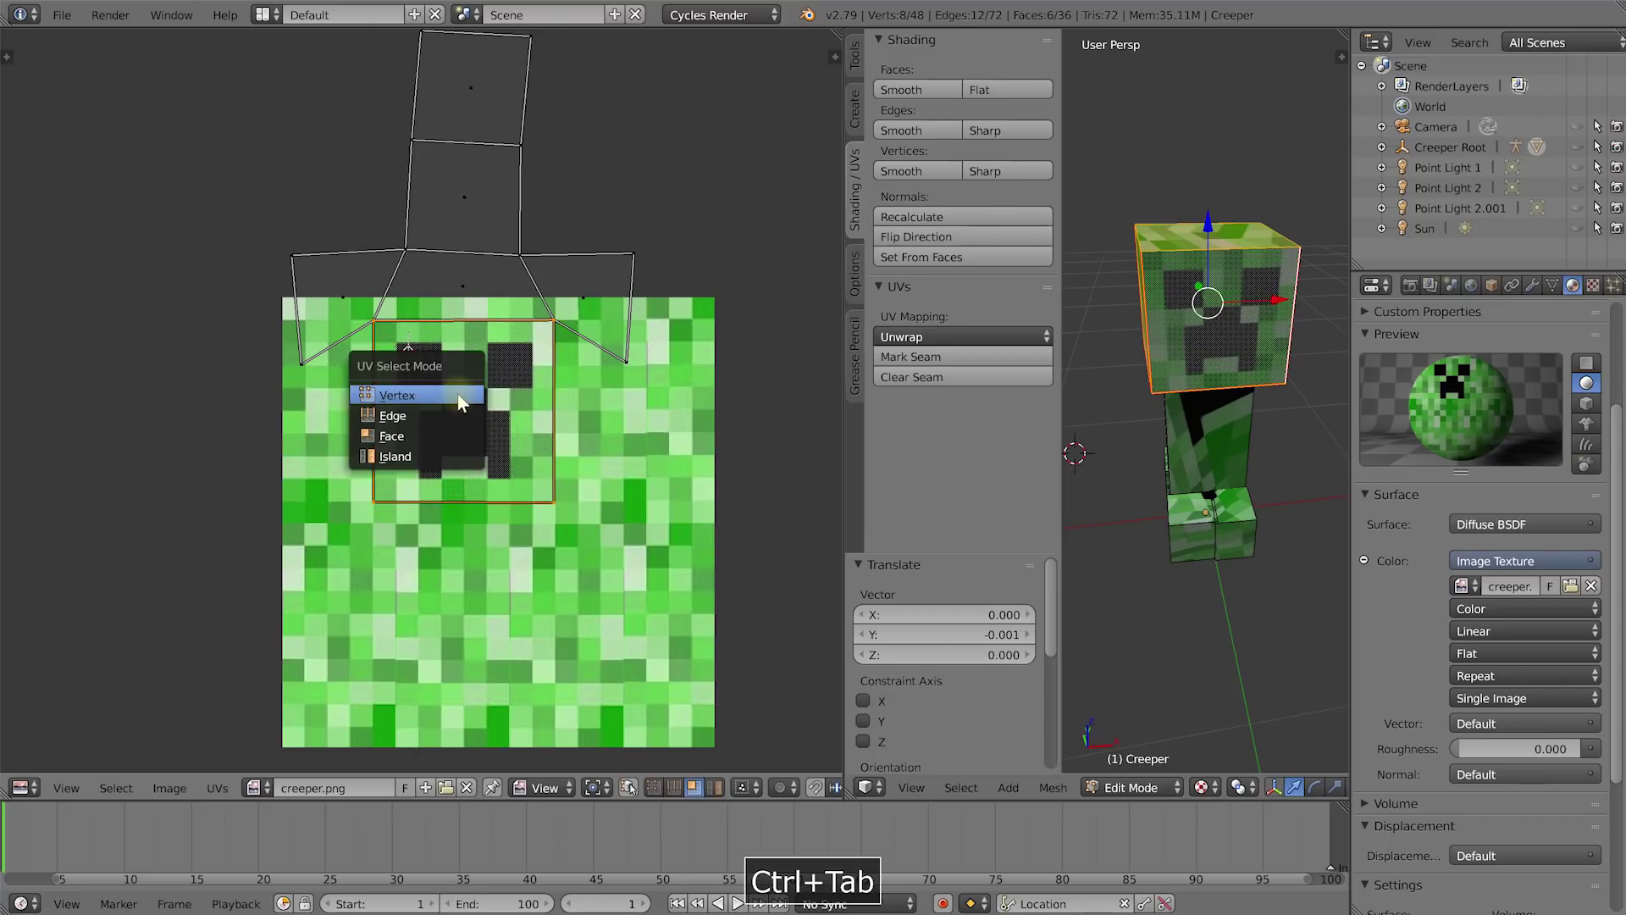
pyautogui.click(416, 461)
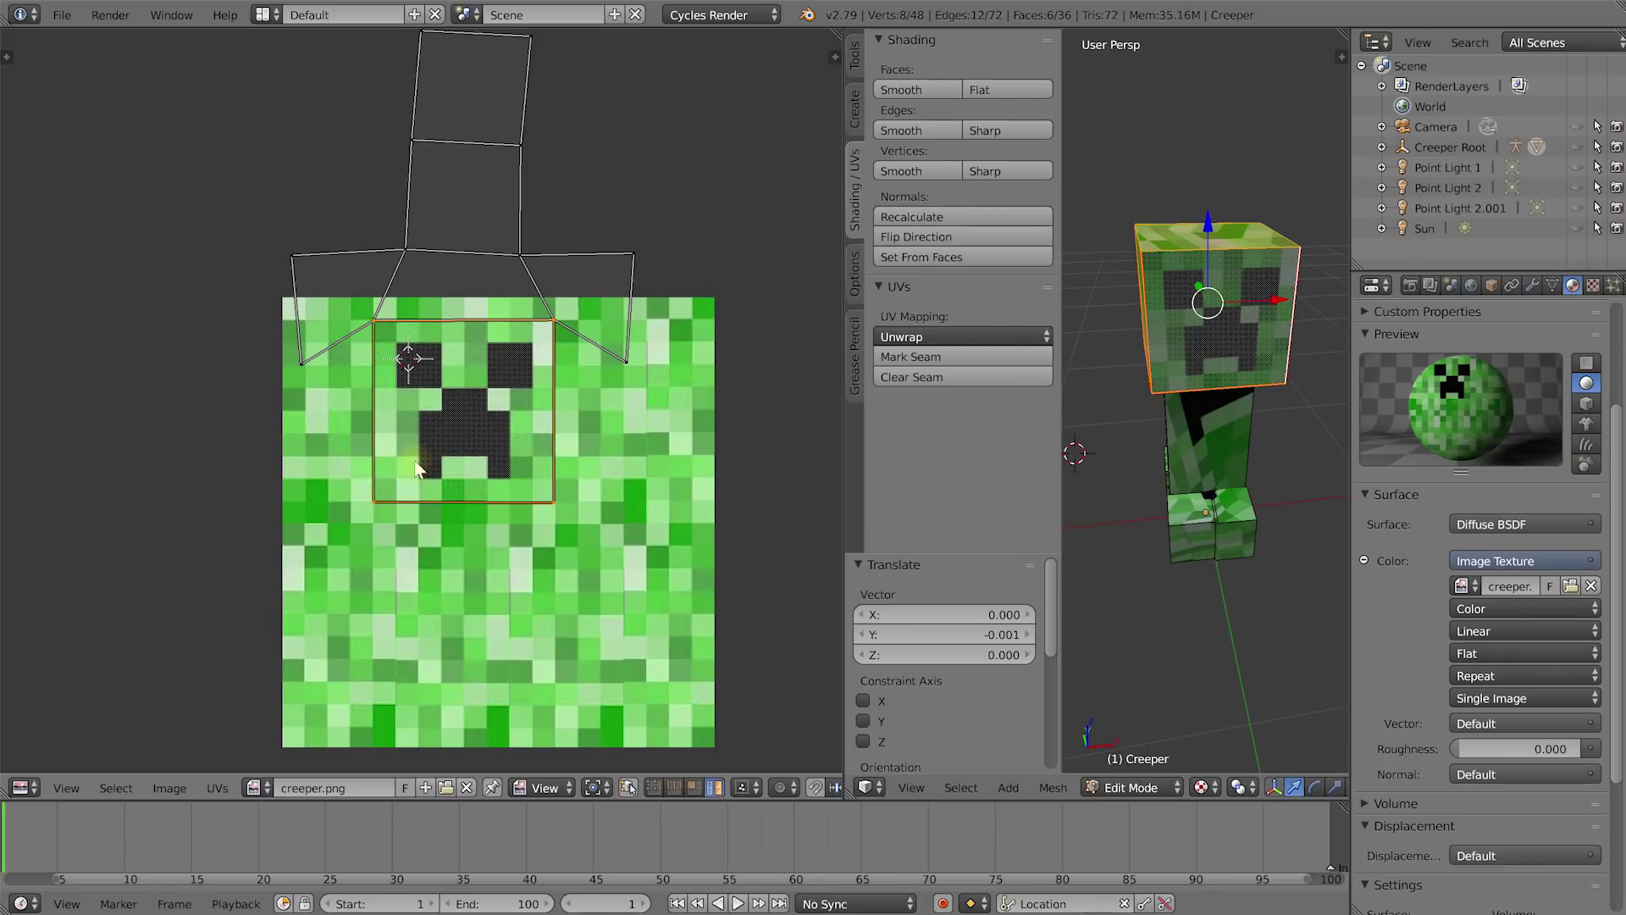
pyautogui.rightClick(474, 196)
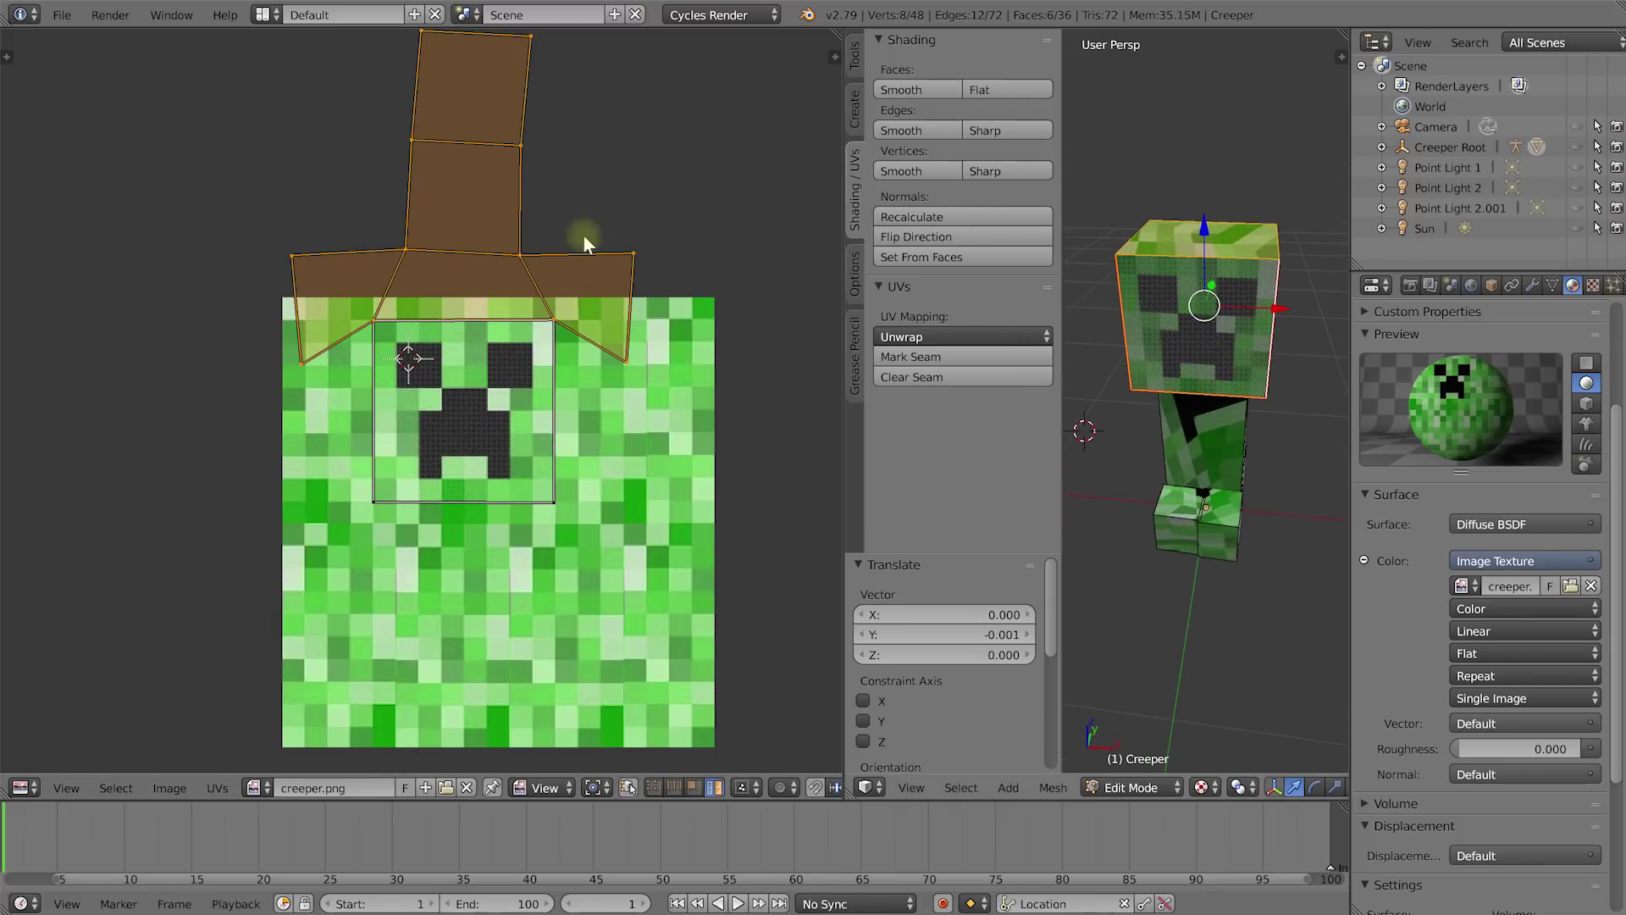
pyautogui.press('g')
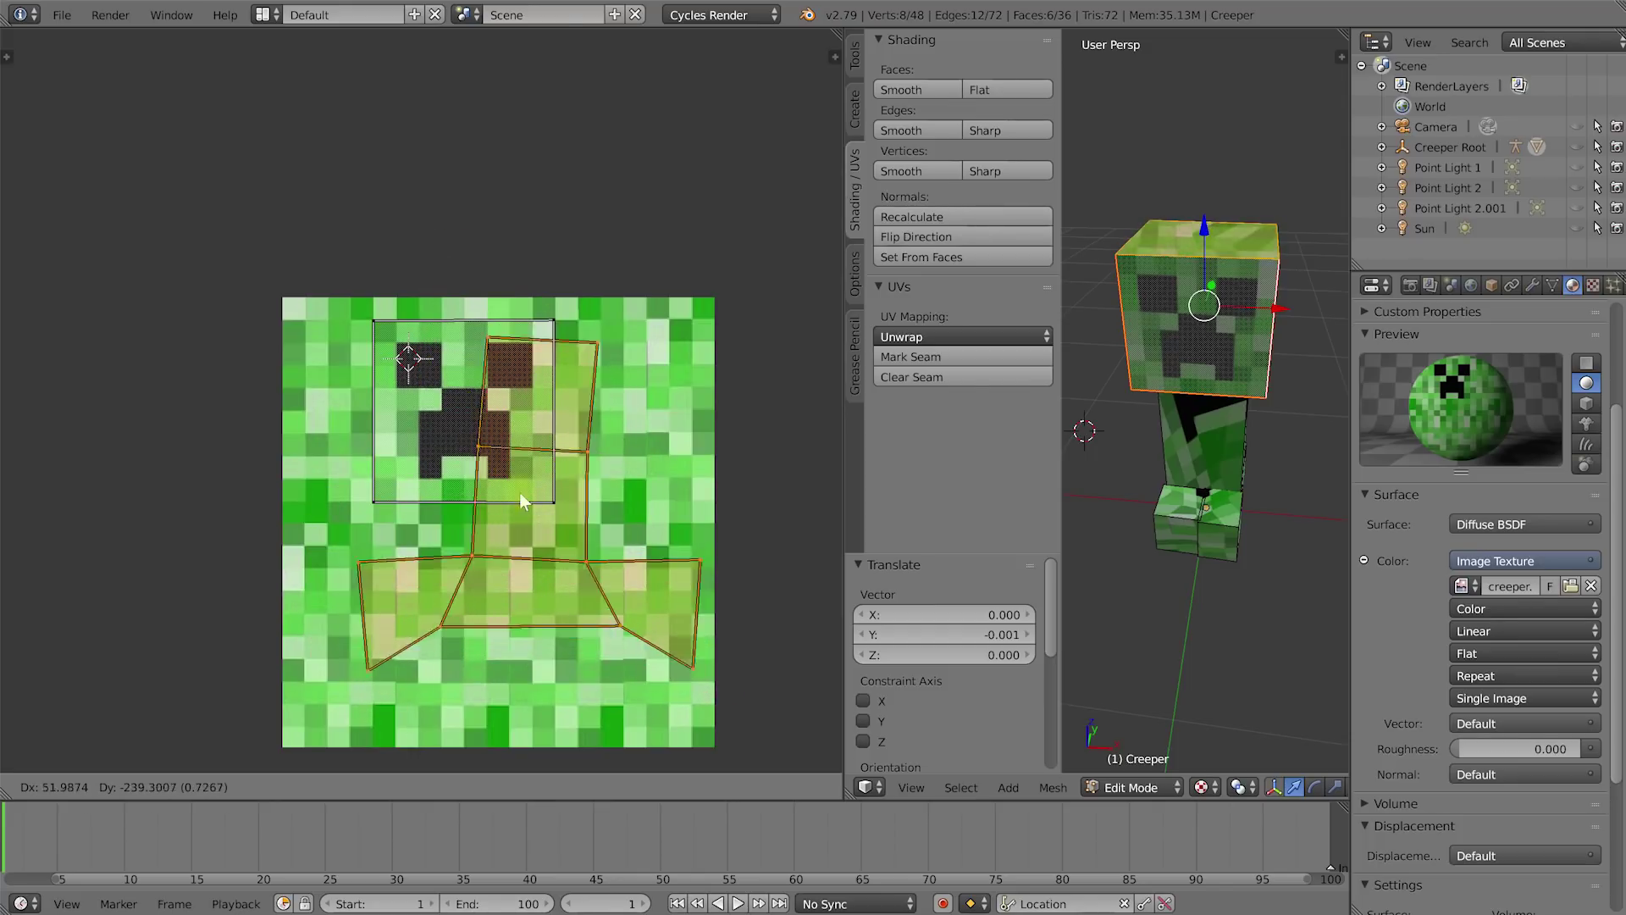
pyautogui.click(510, 522)
pyautogui.press('r')
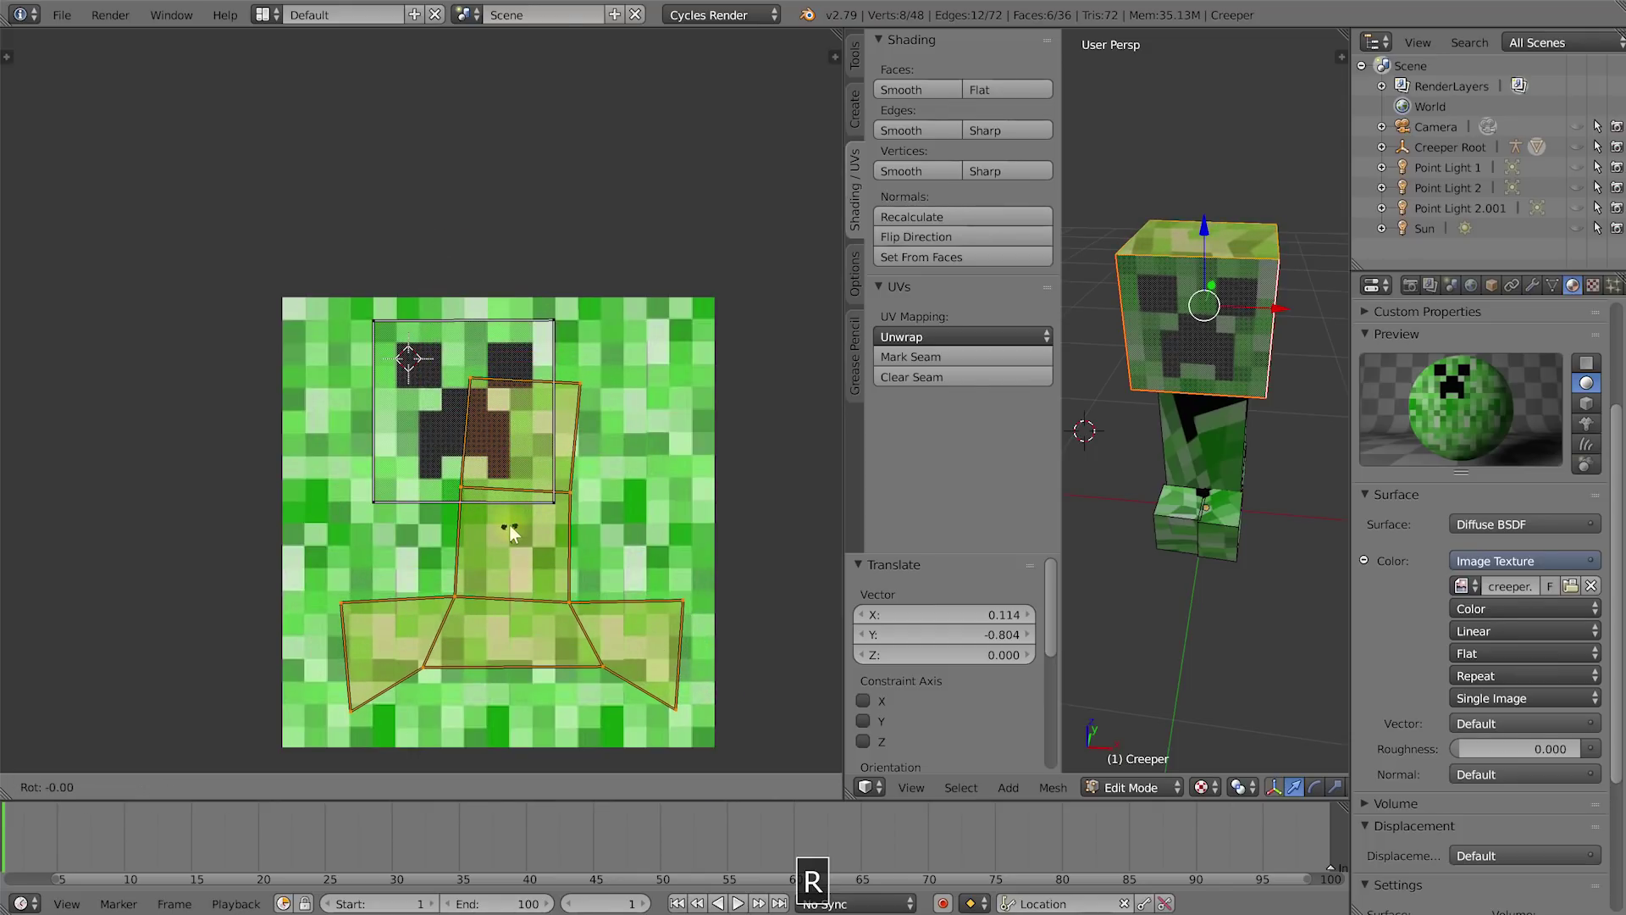
pyautogui.click(530, 554)
pyautogui.click(528, 555)
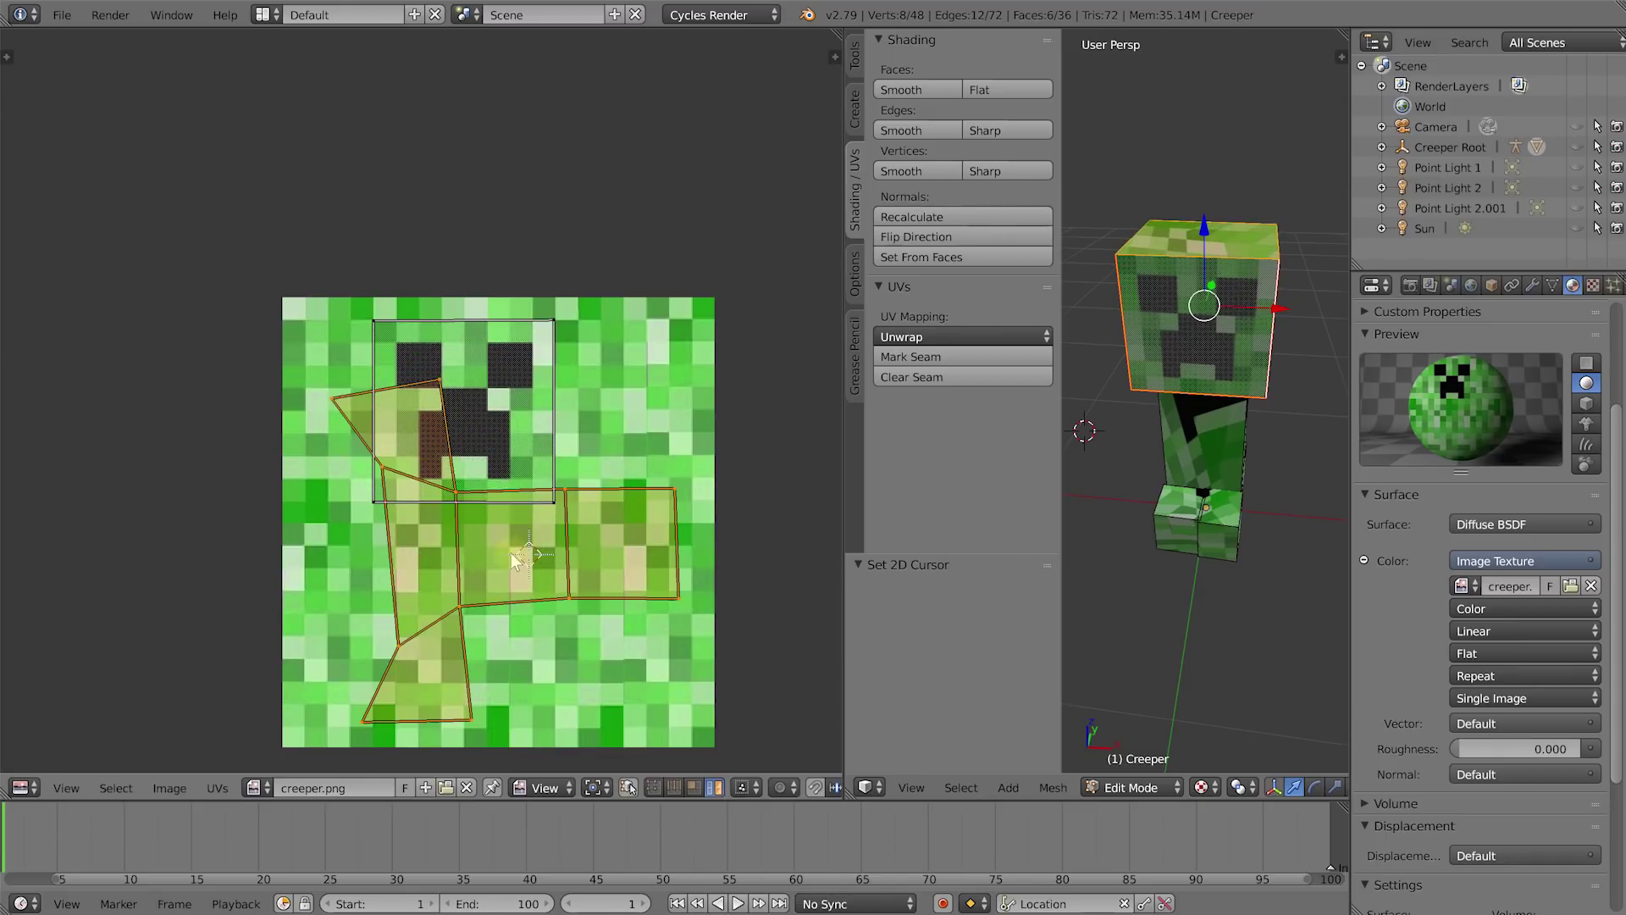
# In vertex selection, move the rightmost UV face's two outer corners onto the texture's right edge, spaced to match the Creeper face square's height.
pyautogui.hotkey('ctrl', 'Tab')
pyautogui.click(462, 487)
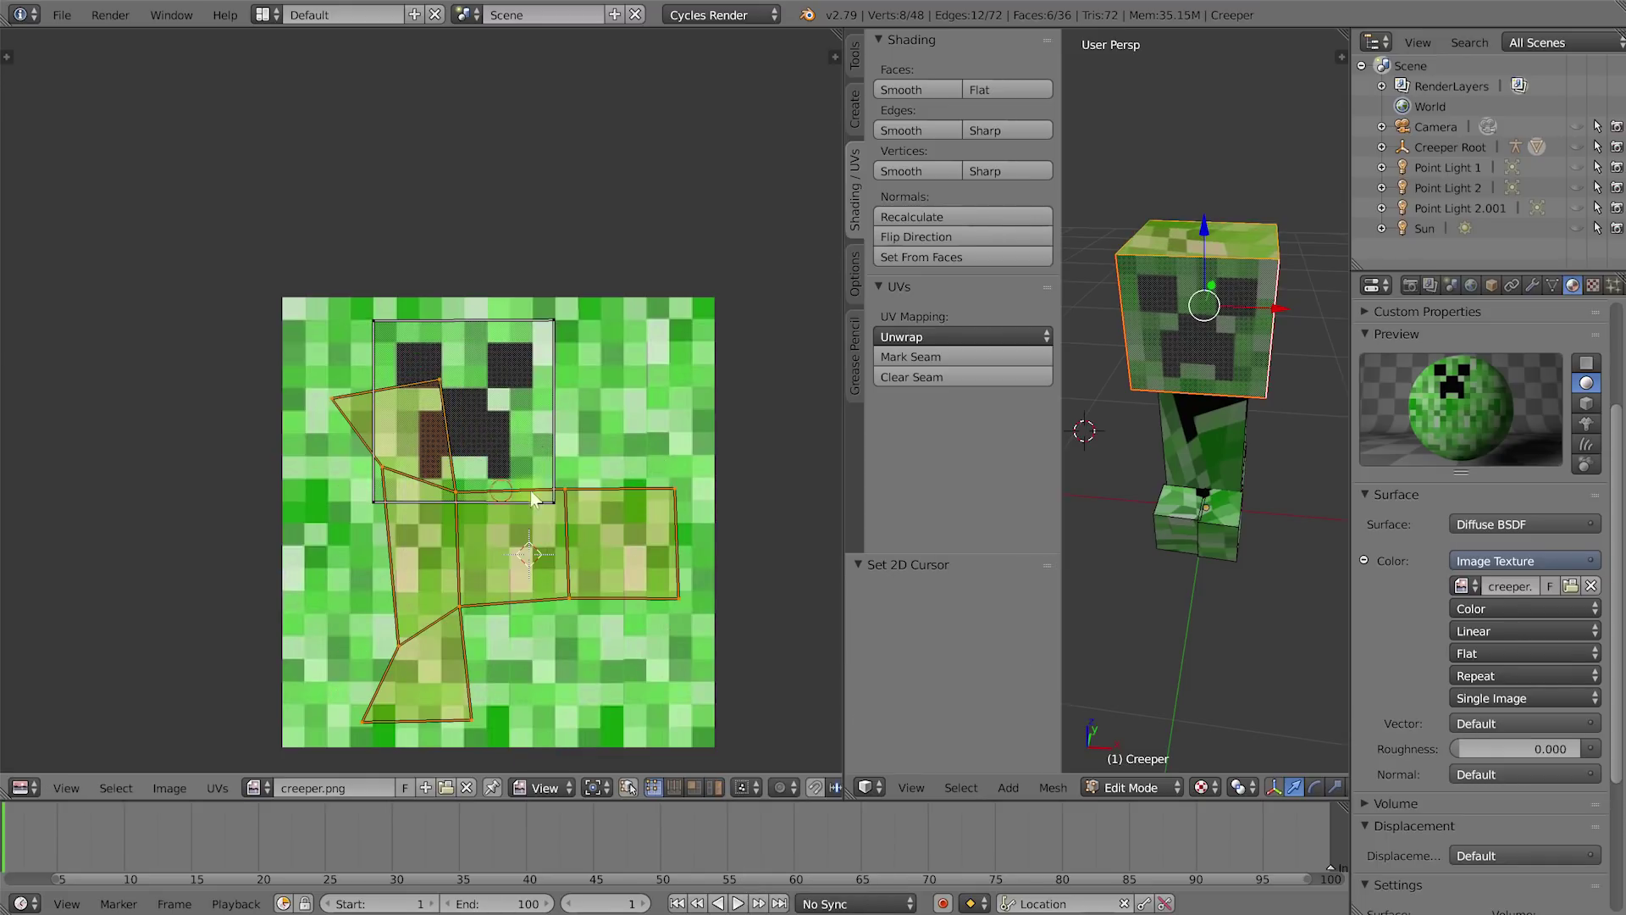
pyautogui.rightClick(674, 488)
pyautogui.press('g')
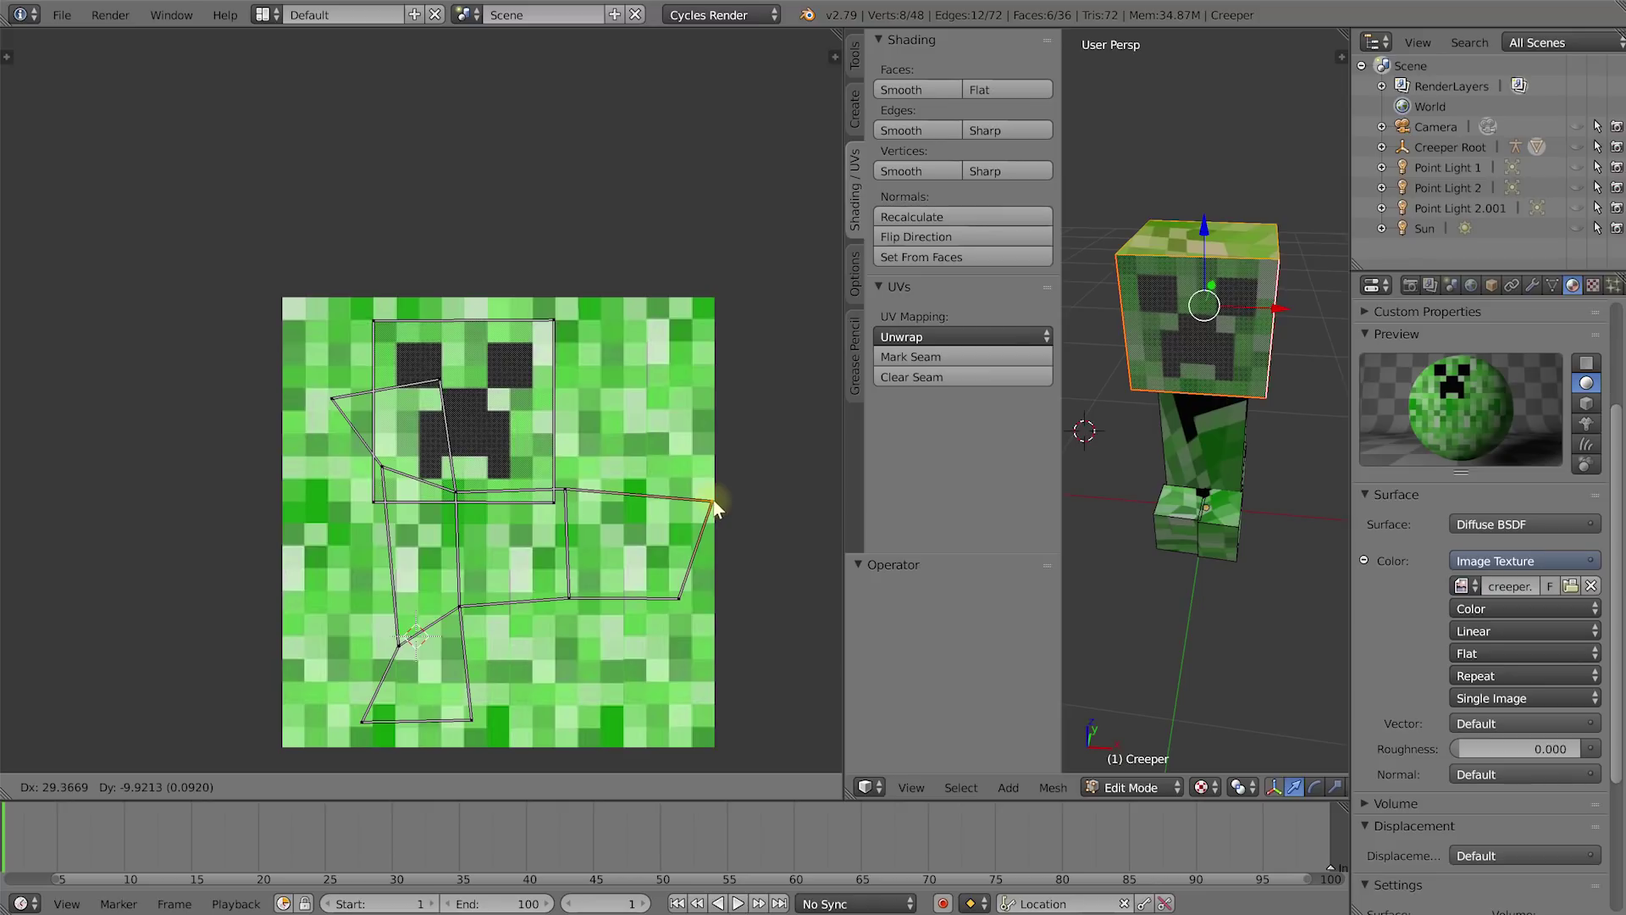
pyautogui.click(716, 508)
pyautogui.rightClick(678, 597)
pyautogui.press('g')
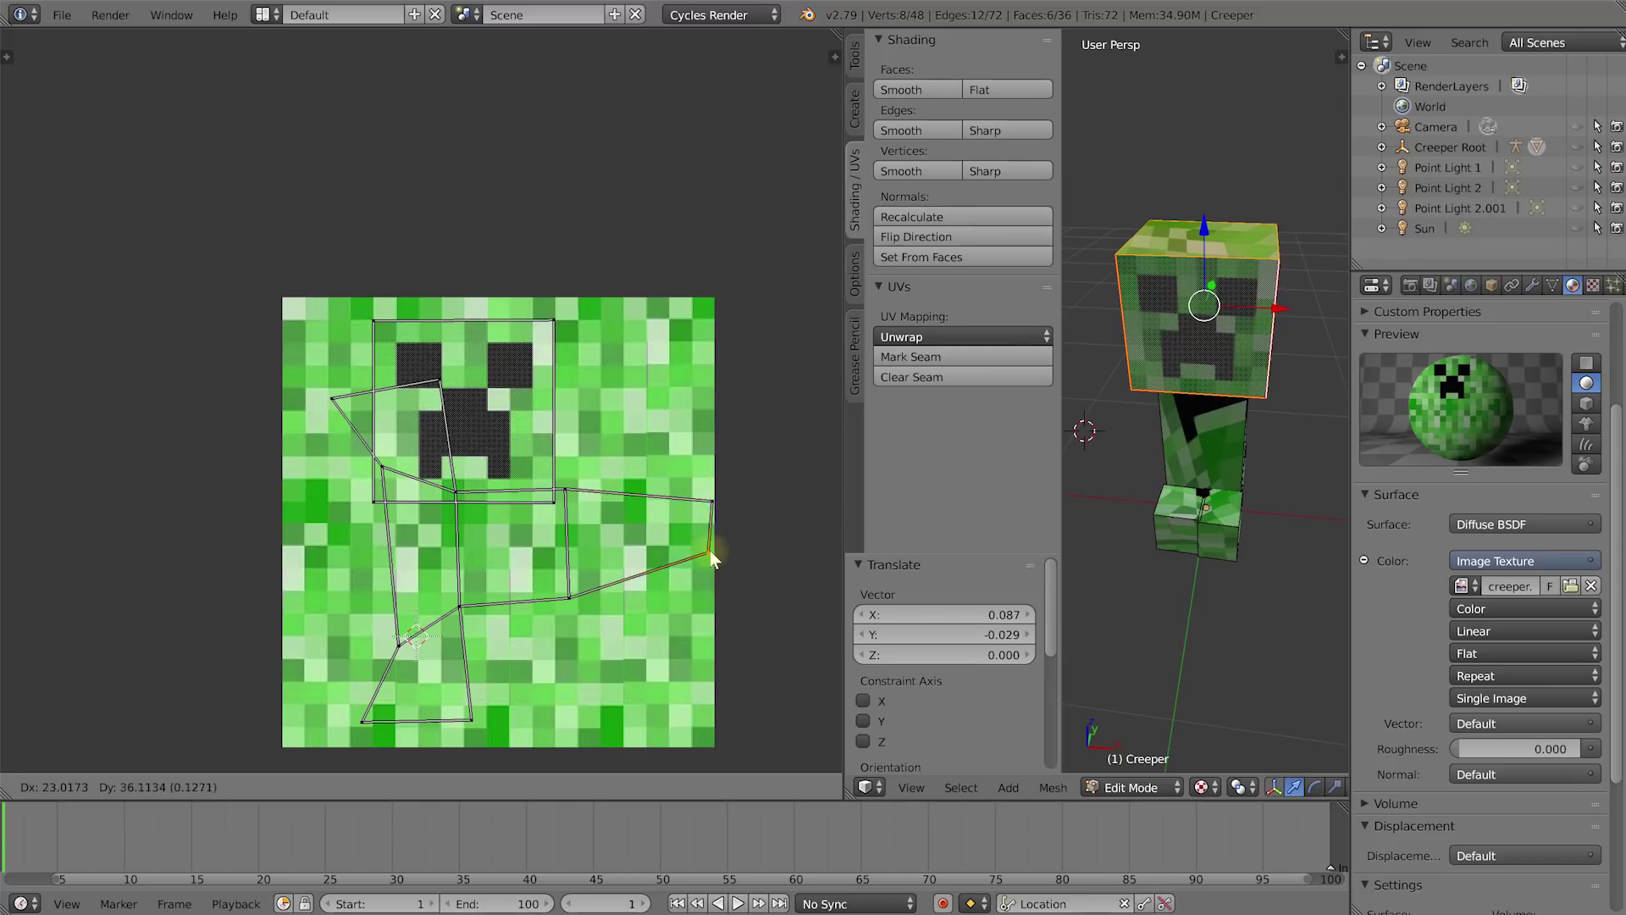
pyautogui.click(712, 660)
pyautogui.press('g')
pyautogui.click(713, 682)
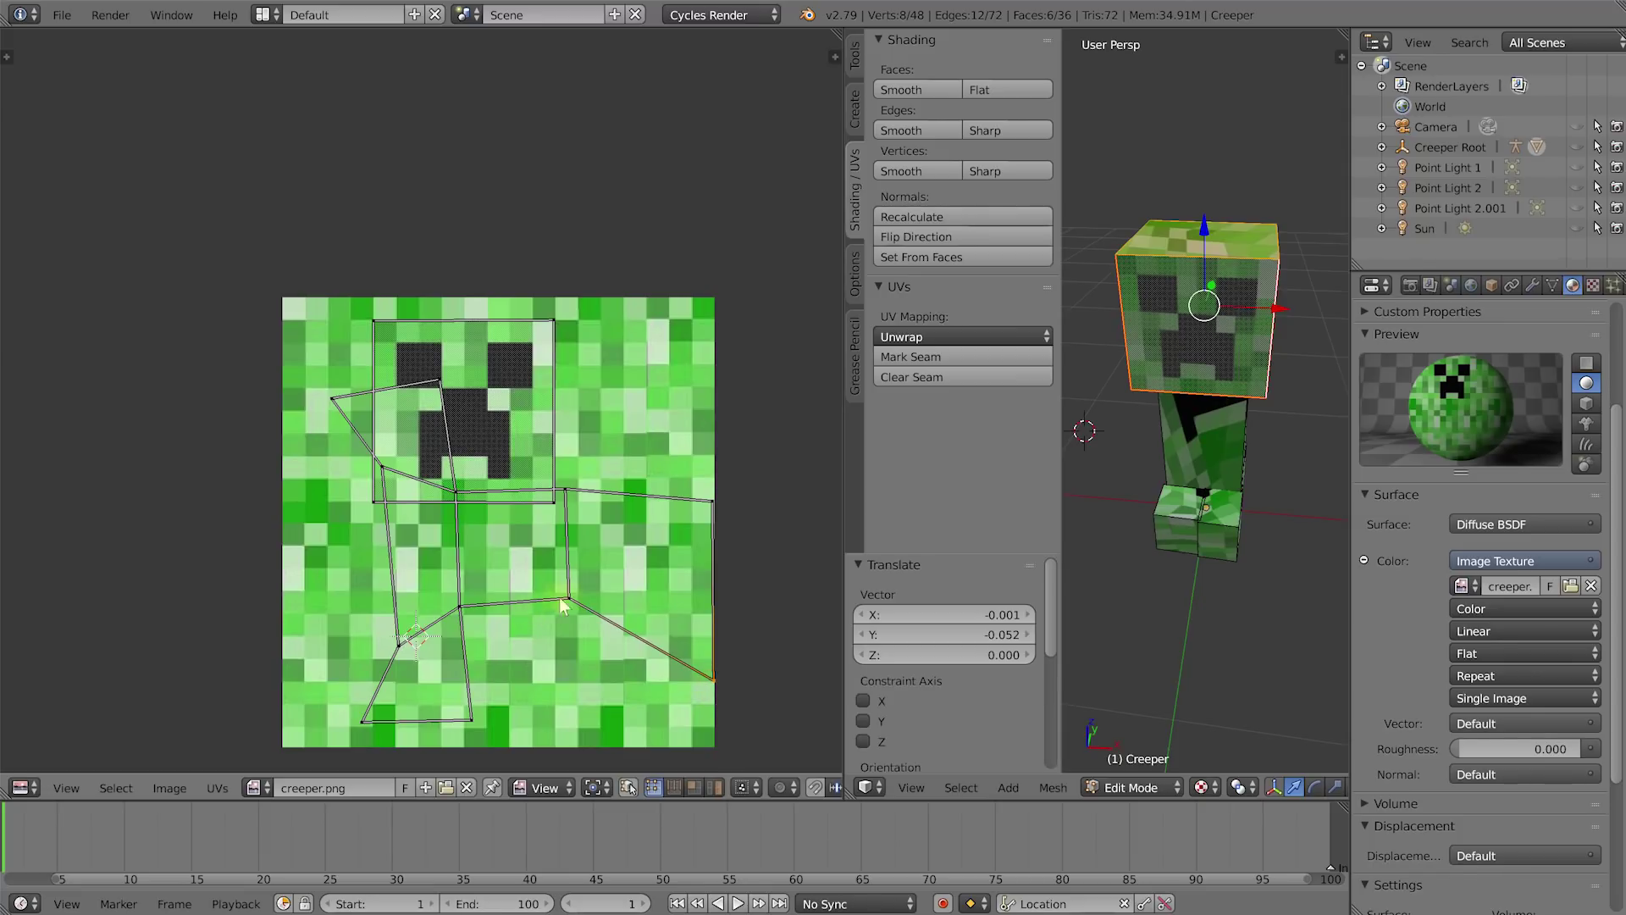
# Move the rightmost UV face's two inner corners onto the pixel grid, completing a square below the Creeper face.
pyautogui.press('g')
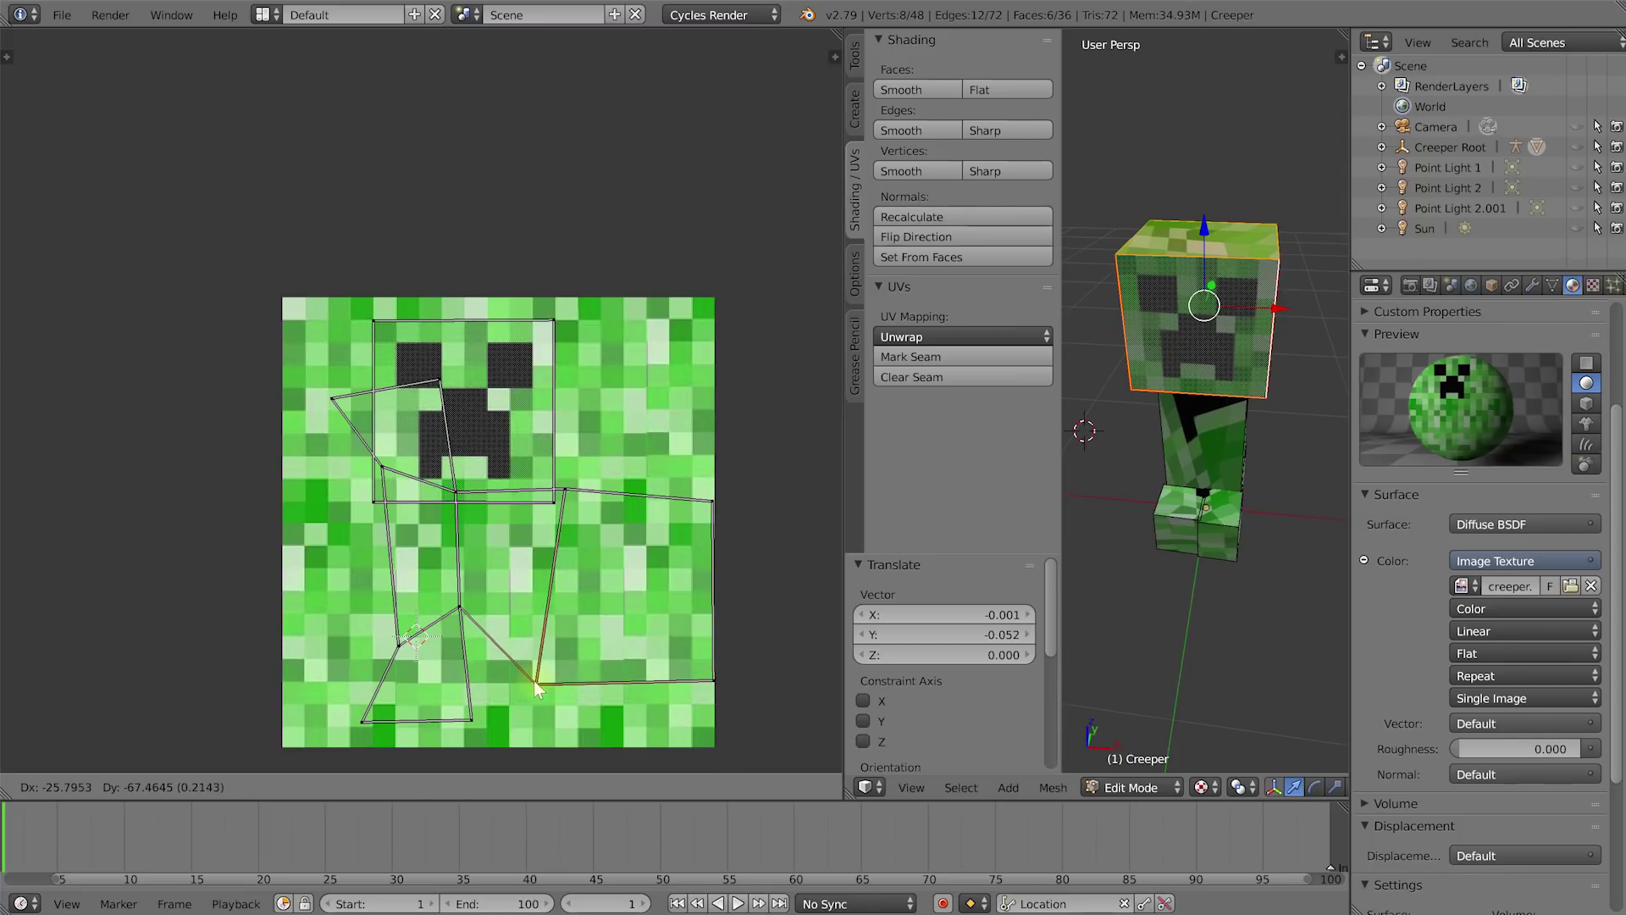
pyautogui.click(536, 686)
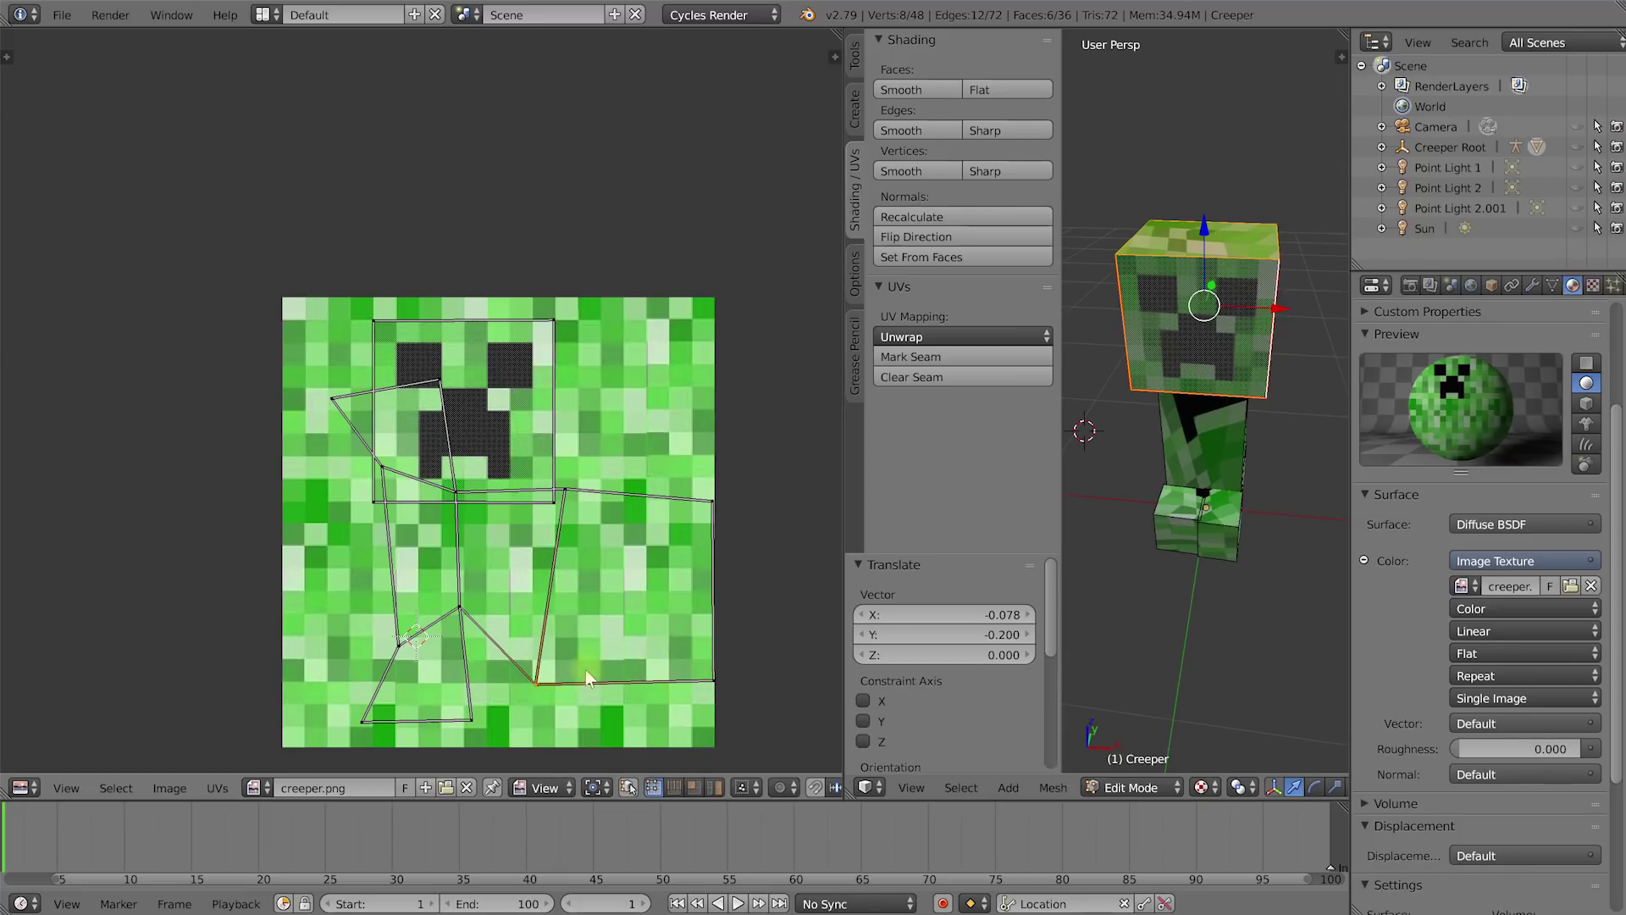
pyautogui.rightClick(566, 495)
pyautogui.press('g')
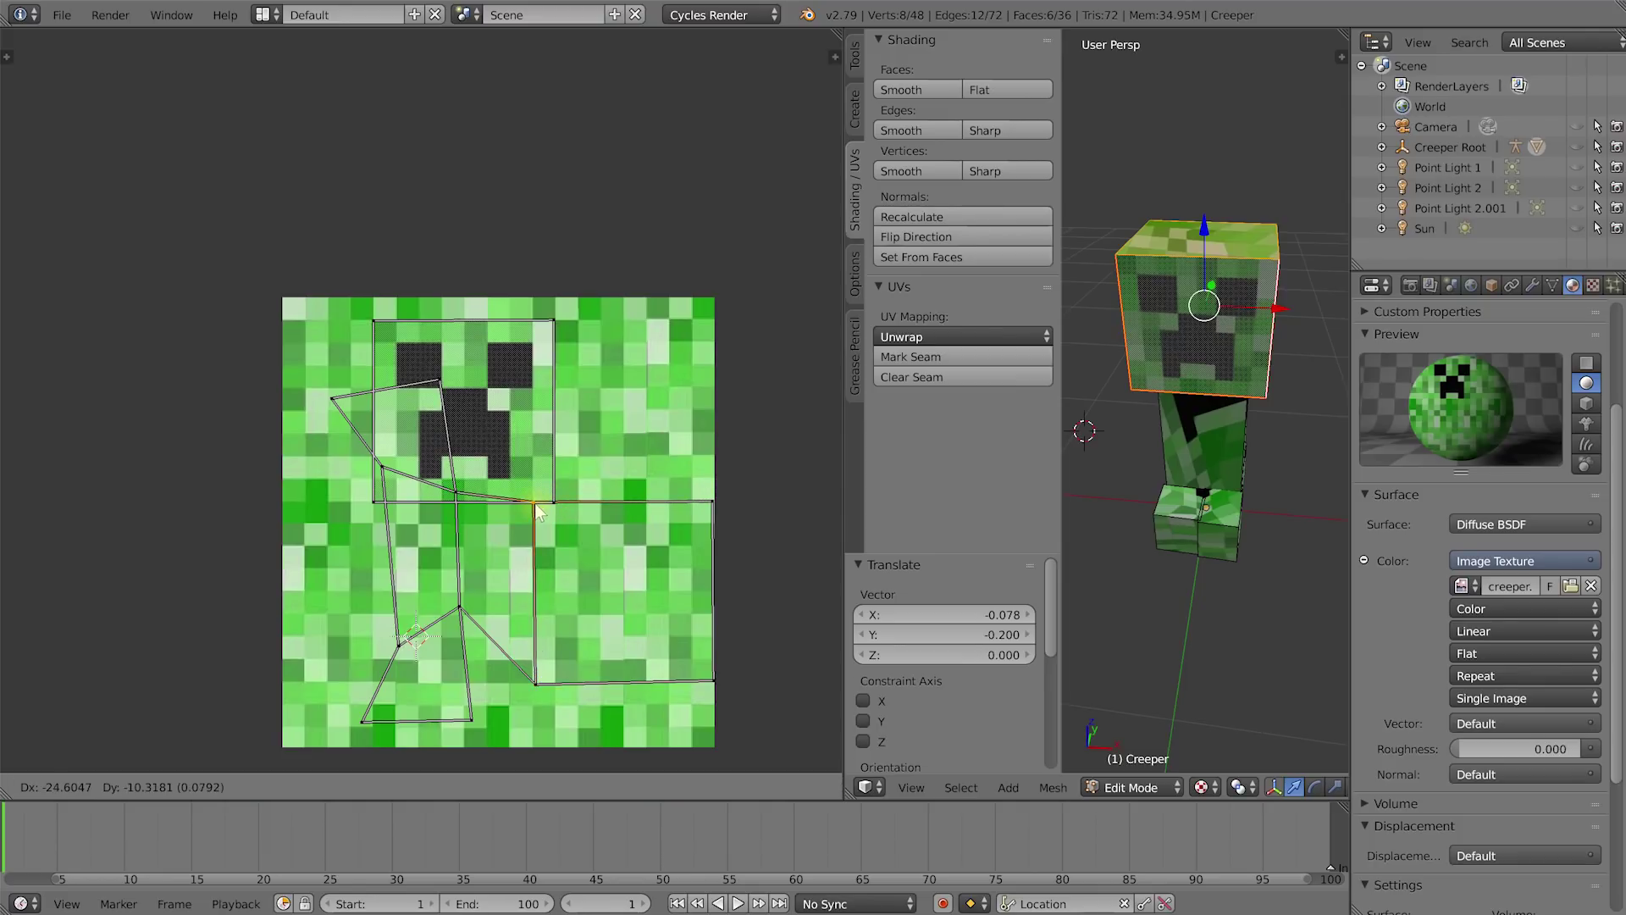
pyautogui.click(535, 504)
# Move the adjoining UV face's two remaining corners outward, forming a second square beside the first.
pyautogui.rightClick(458, 609)
pyautogui.press('g')
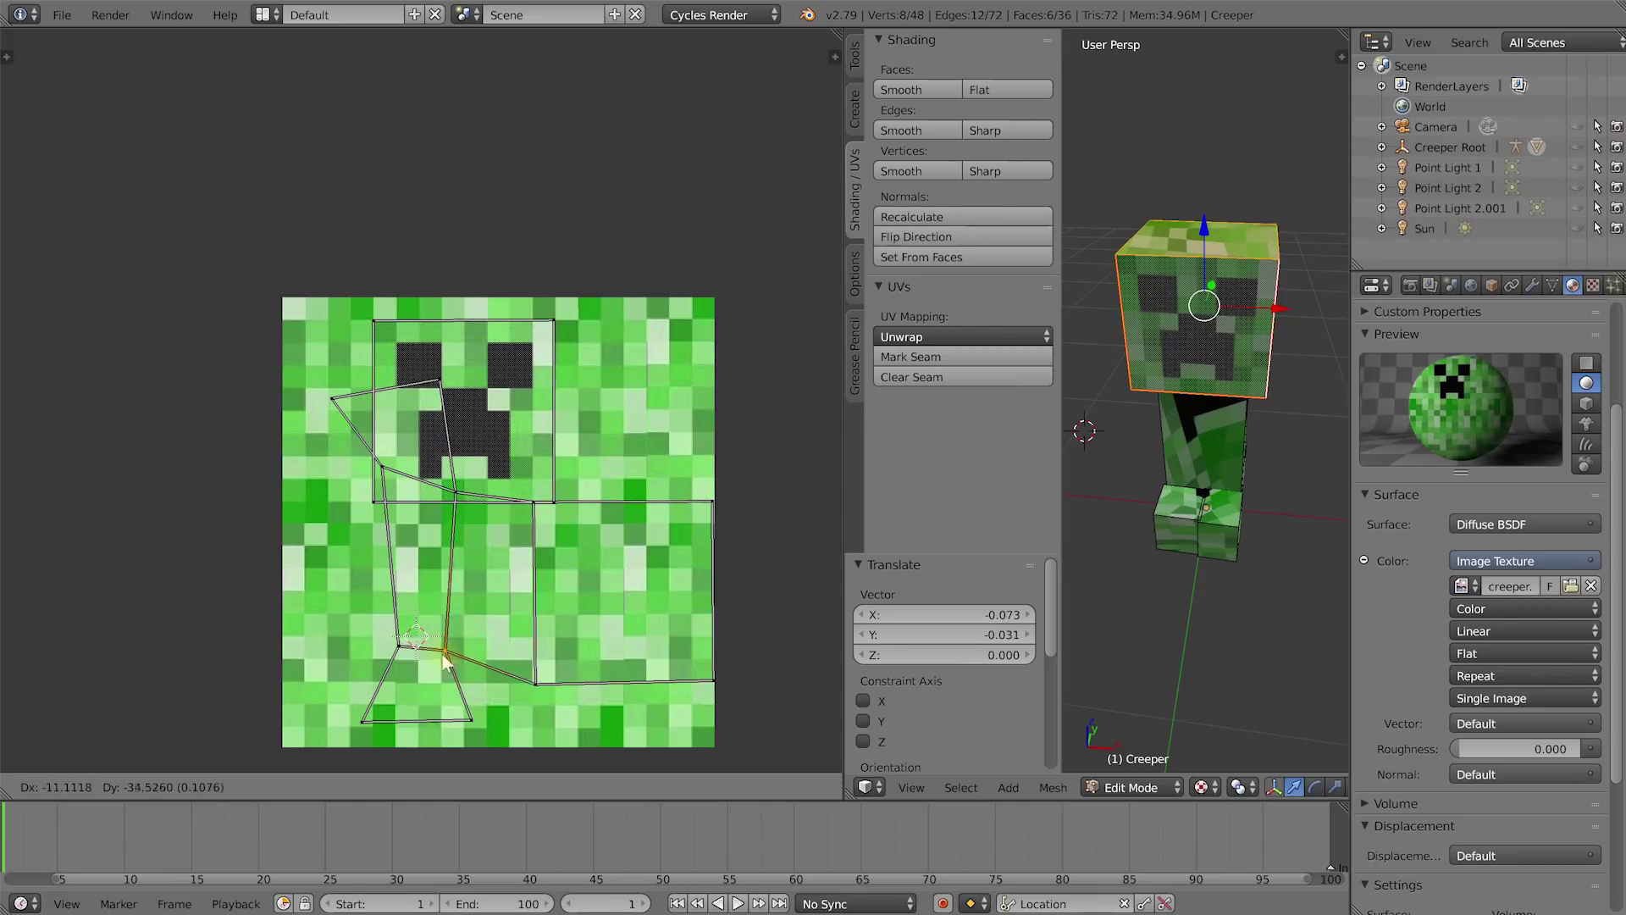
pyautogui.click(343, 683)
pyautogui.rightClick(457, 491)
pyautogui.press('g')
pyautogui.click(396, 476)
# Move the next UV face's two outer corners toward the texture's left edge and compare the result on the head's side.
pyautogui.rightClick(388, 471)
pyautogui.press('g')
pyautogui.click(318, 497)
pyautogui.rightClick(402, 647)
pyautogui.press('g')
pyautogui.click(298, 680)
pyautogui.moveTo(1253, 337); pyautogui.dragTo(1116, 245, button='middle')
pyautogui.moveTo(1240, 328)
pyautogui.mouseDown(button='middle')
pyautogui.moveTo(1152, 402)
pyautogui.moveTo(1220, 355)
pyautogui.moveTo(1301, 338)
pyautogui.moveTo(1236, 306)
pyautogui.mouseUp(button='middle')
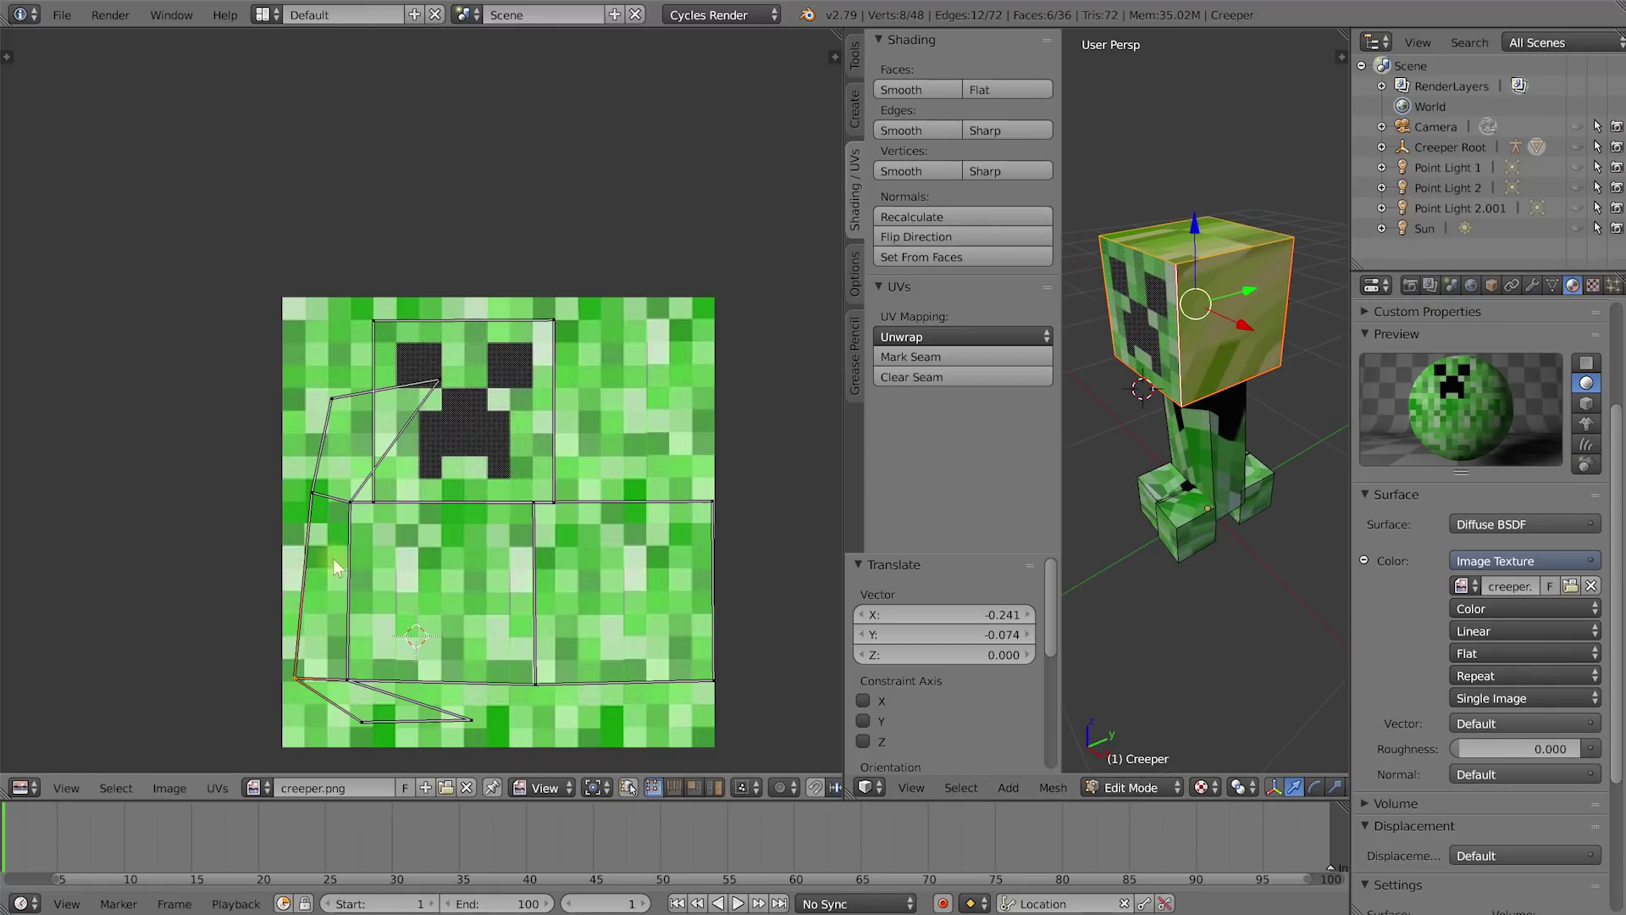
# In face selection, split off the narrow leftmost UV face and move it about 0.657 in X and 0.037 in Y onto the right square.
pyautogui.hotkey('ctrl', 'Tab')
pyautogui.click(321, 603)
pyautogui.rightClick(325, 578)
pyautogui.press('y')
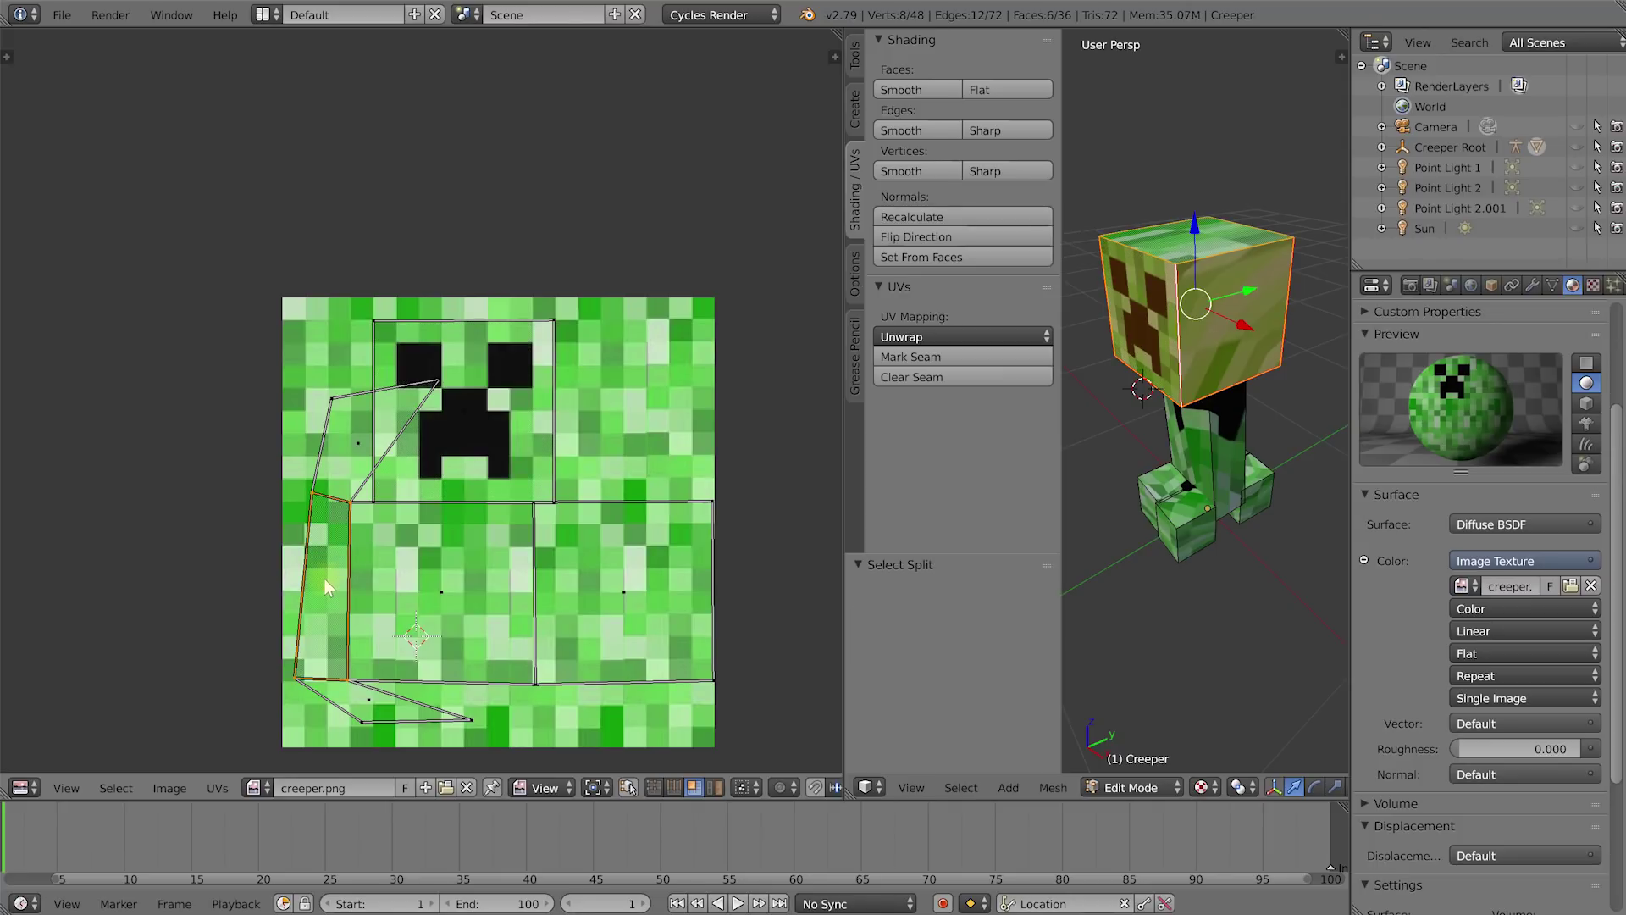
pyautogui.press('y')
pyautogui.press('g')
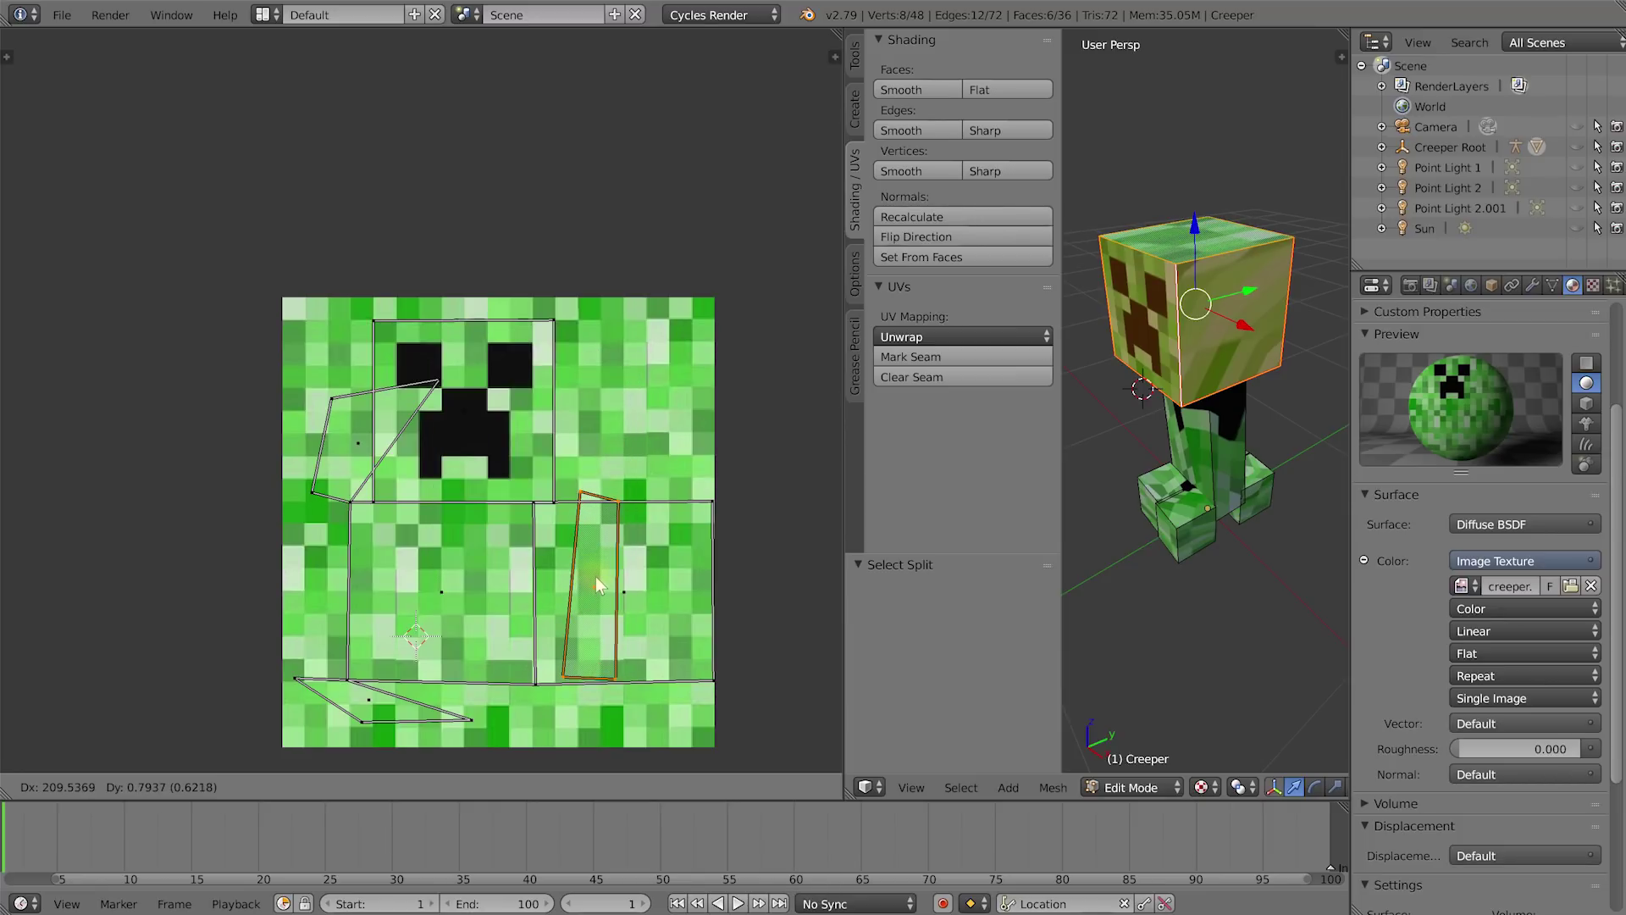
pyautogui.click(596, 575)
pyautogui.press('g')
pyautogui.click(613, 569)
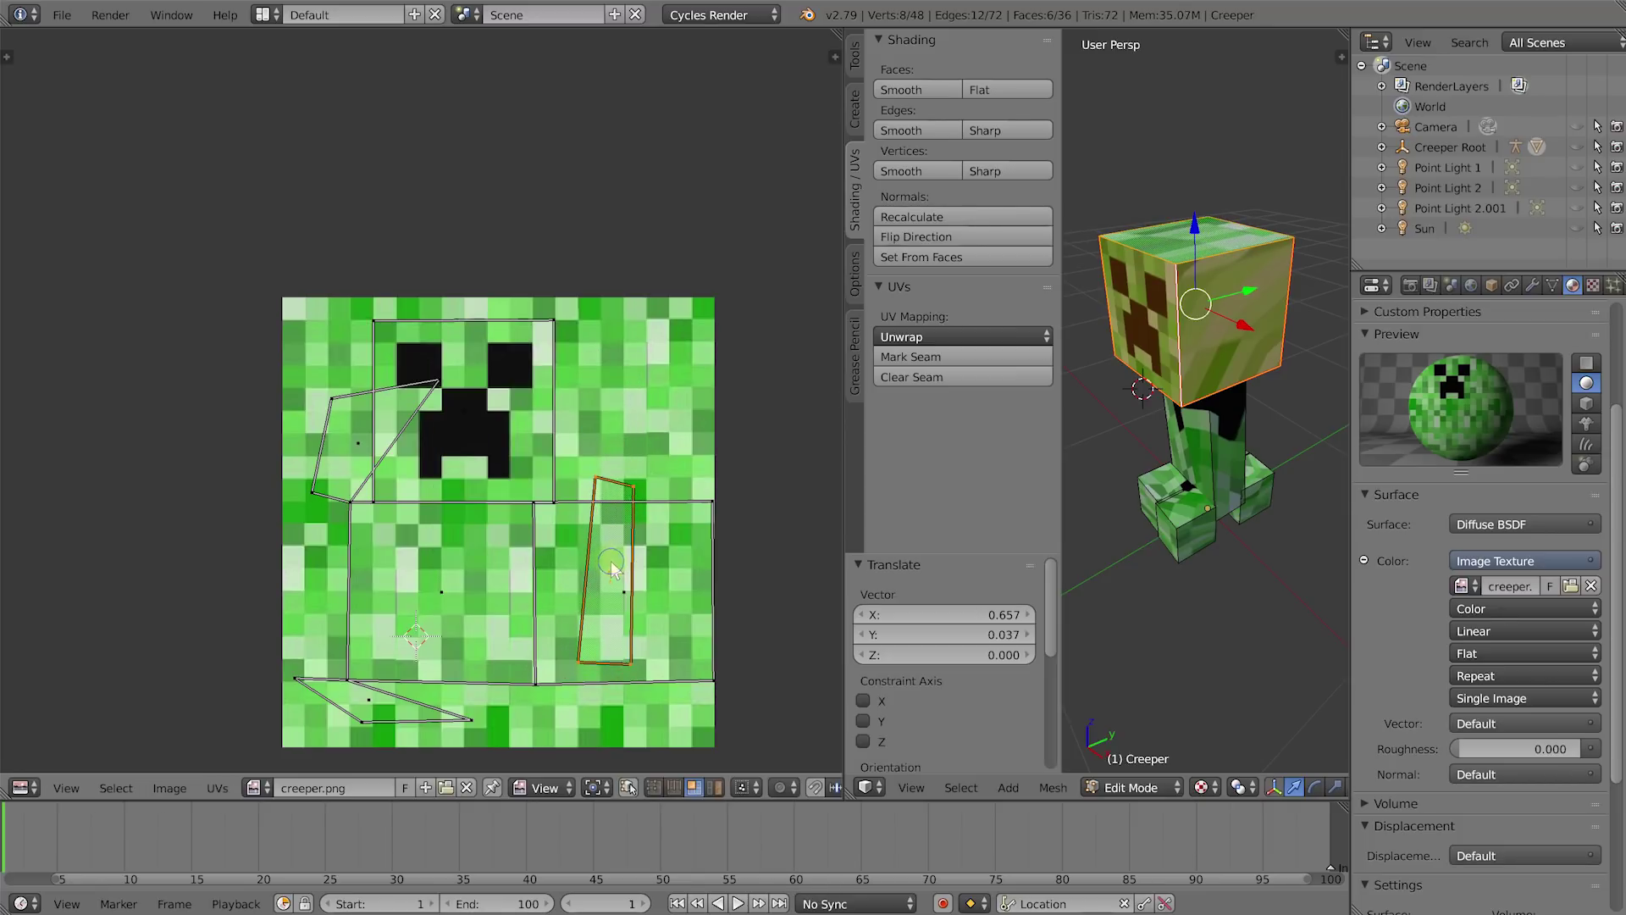
# Split off the slanted UV face beside the Creeper face and move it about 0.141 in X and -0.324 in Y into the left square.
pyautogui.rightClick(360, 470)
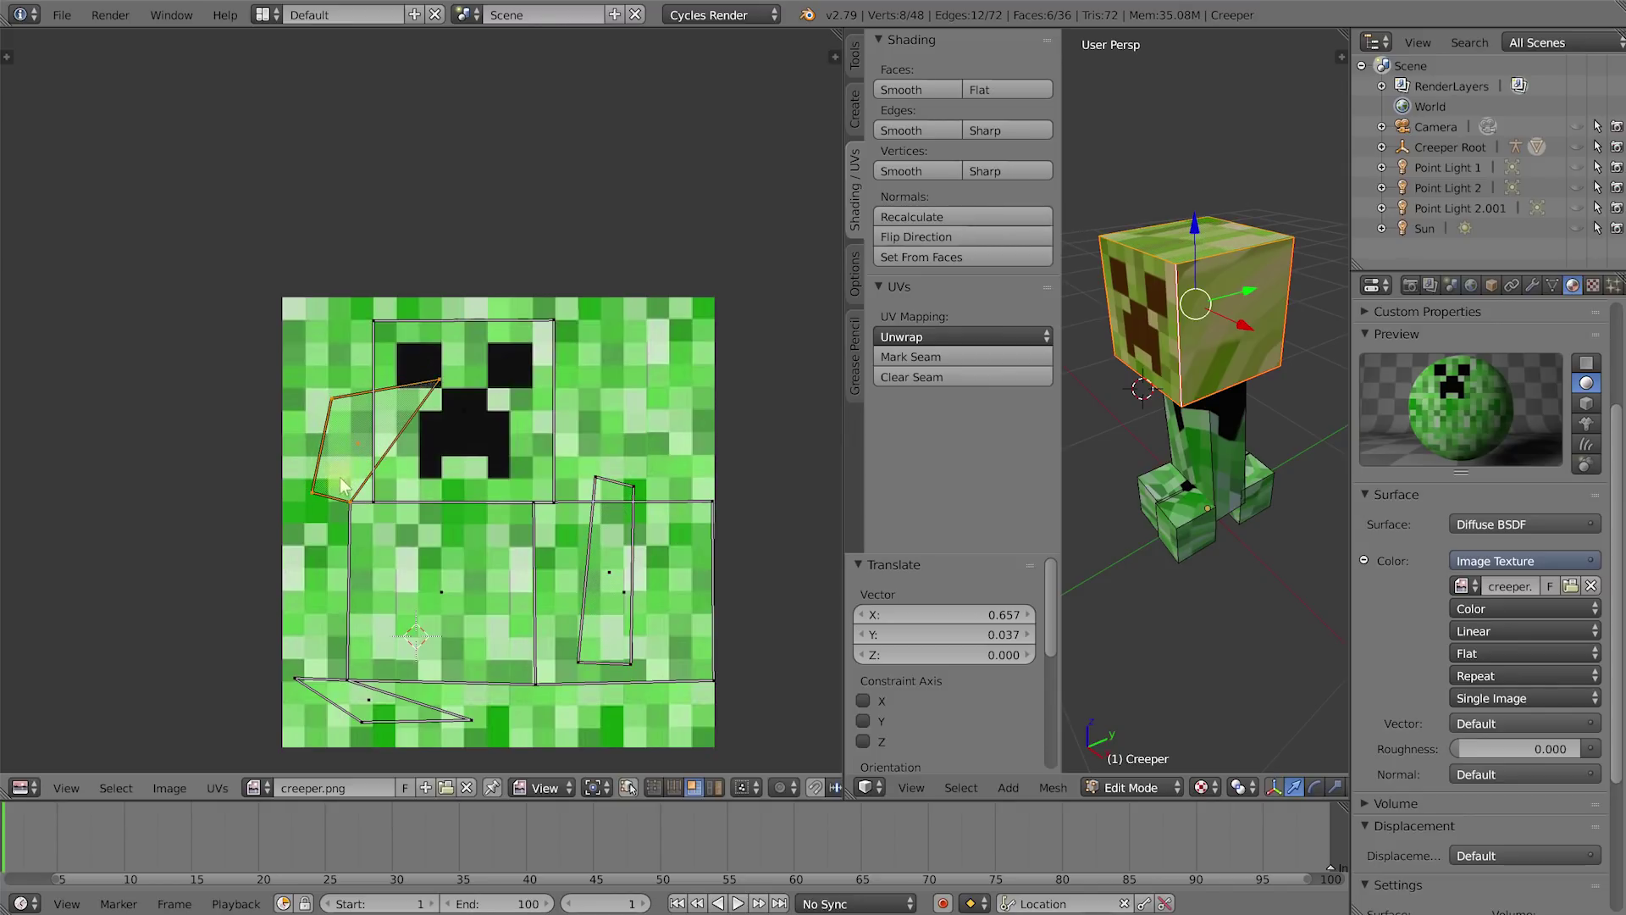
pyautogui.press('y')
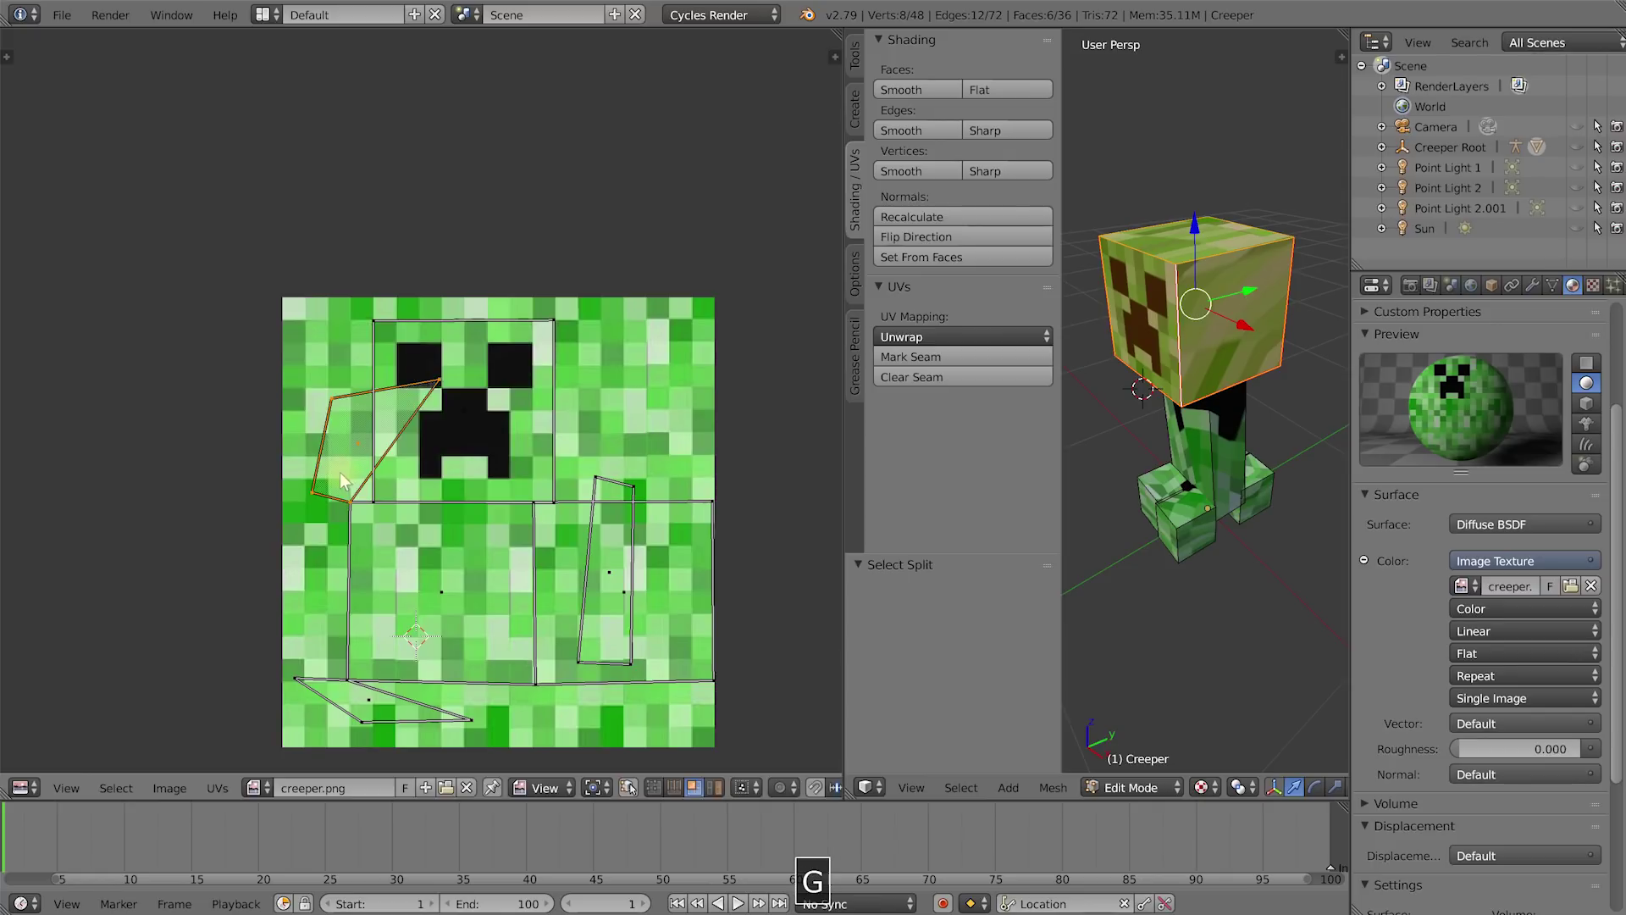
pyautogui.press('g')
pyautogui.click(377, 635)
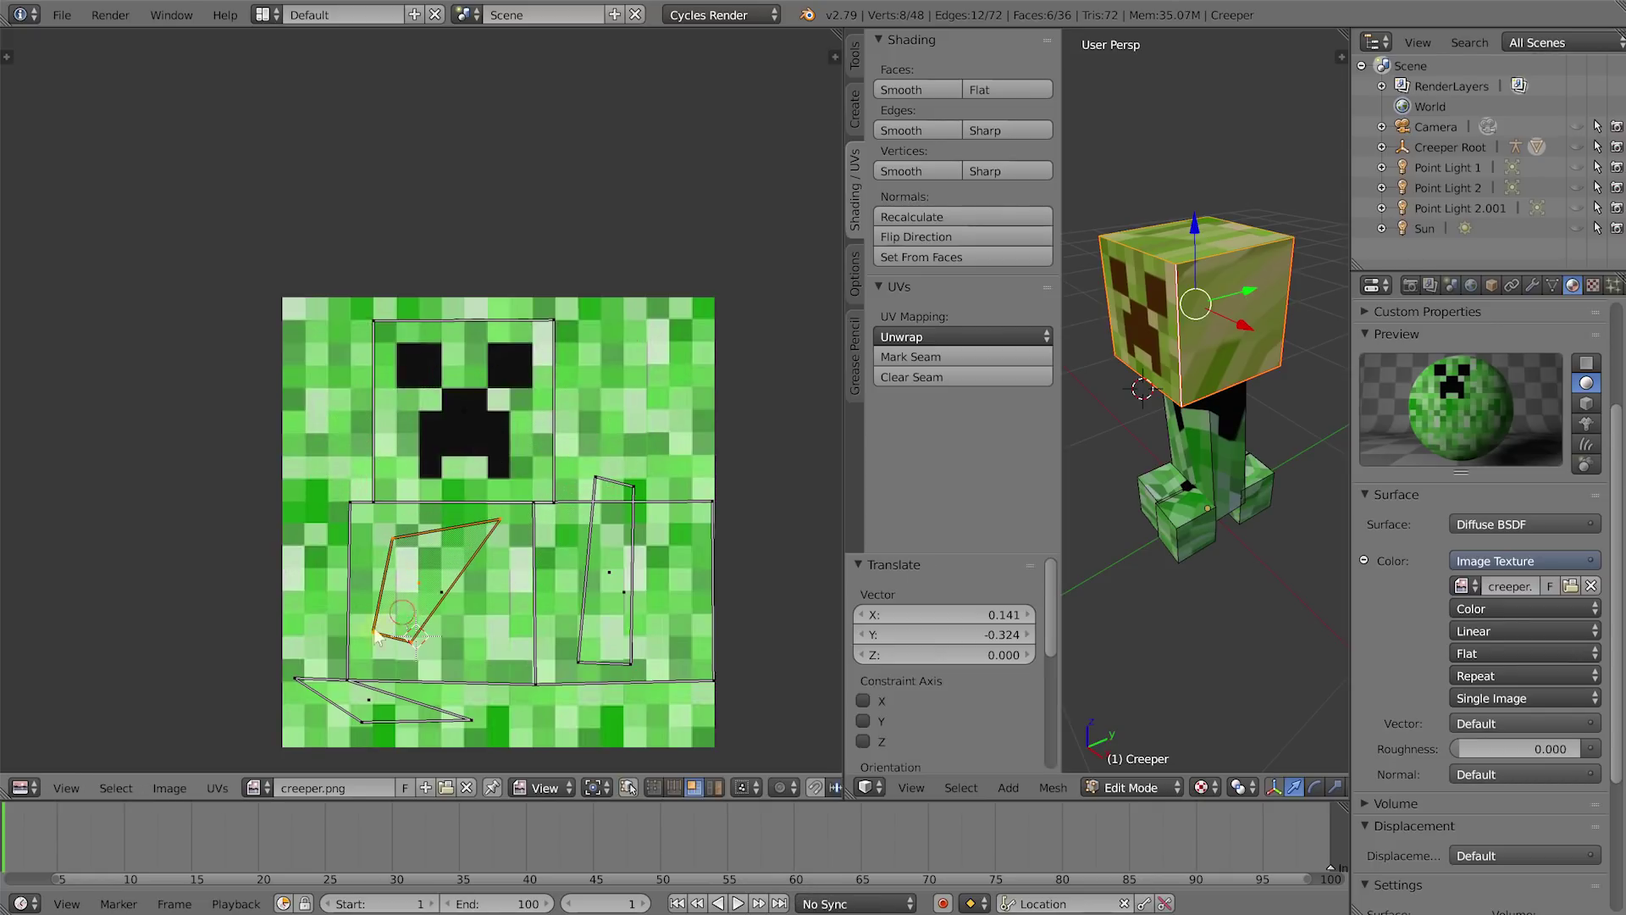
# Split off the slanted UV face at the texture's lower edge and move it about -0.011 in X and 0.024 in Y.
pyautogui.rightClick(337, 705)
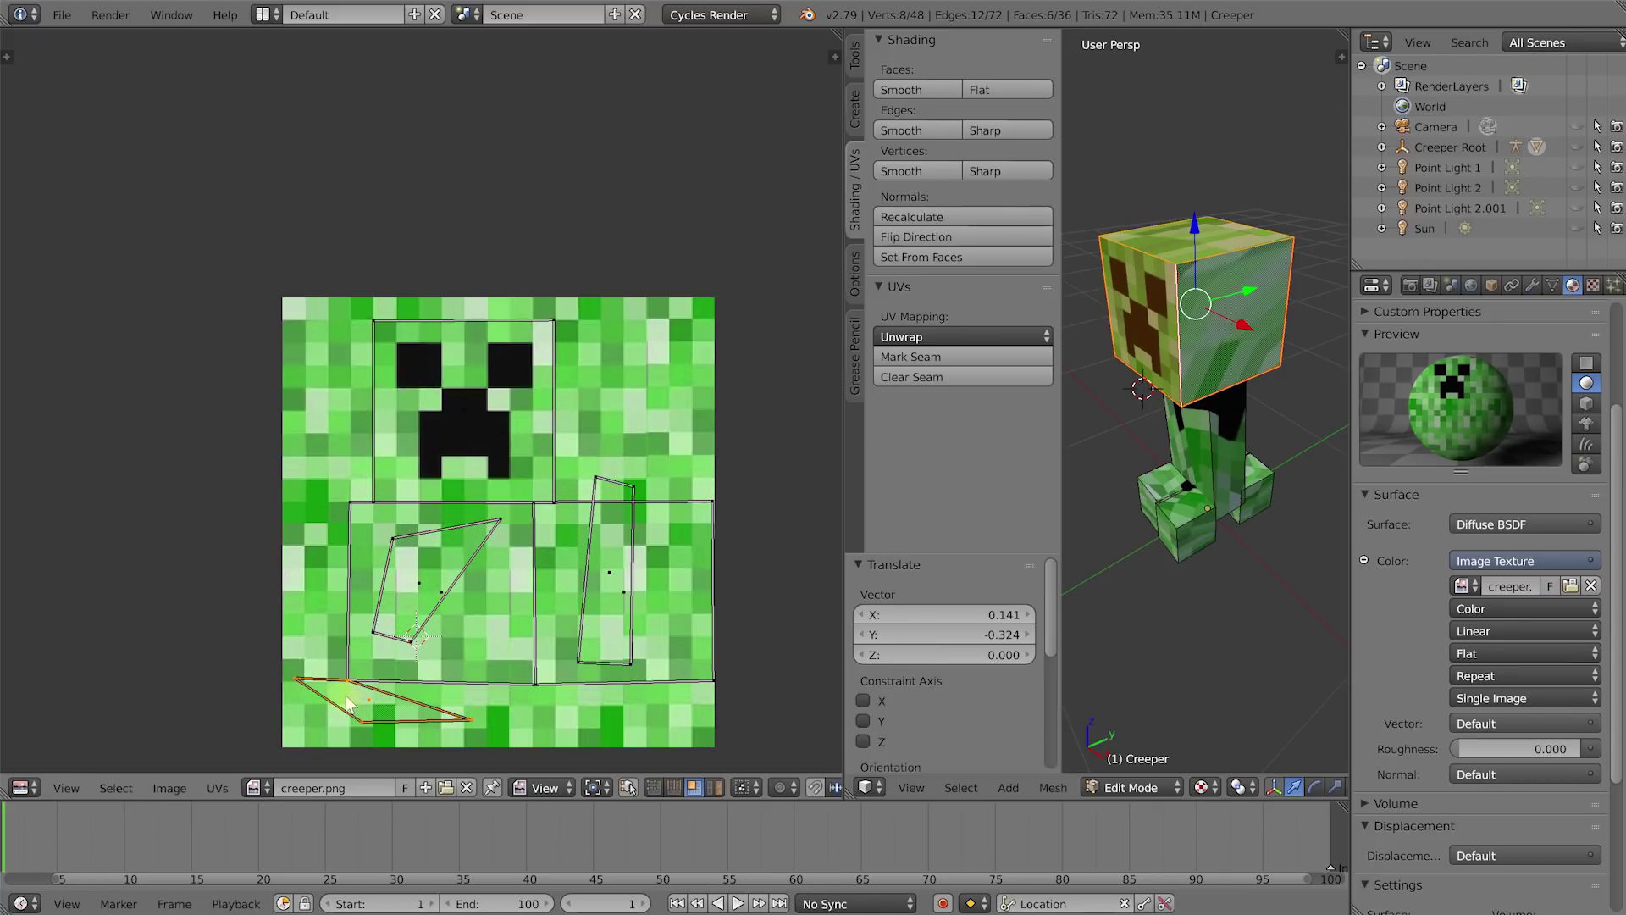
pyautogui.press('y')
pyautogui.press('g')
pyautogui.click(342, 693)
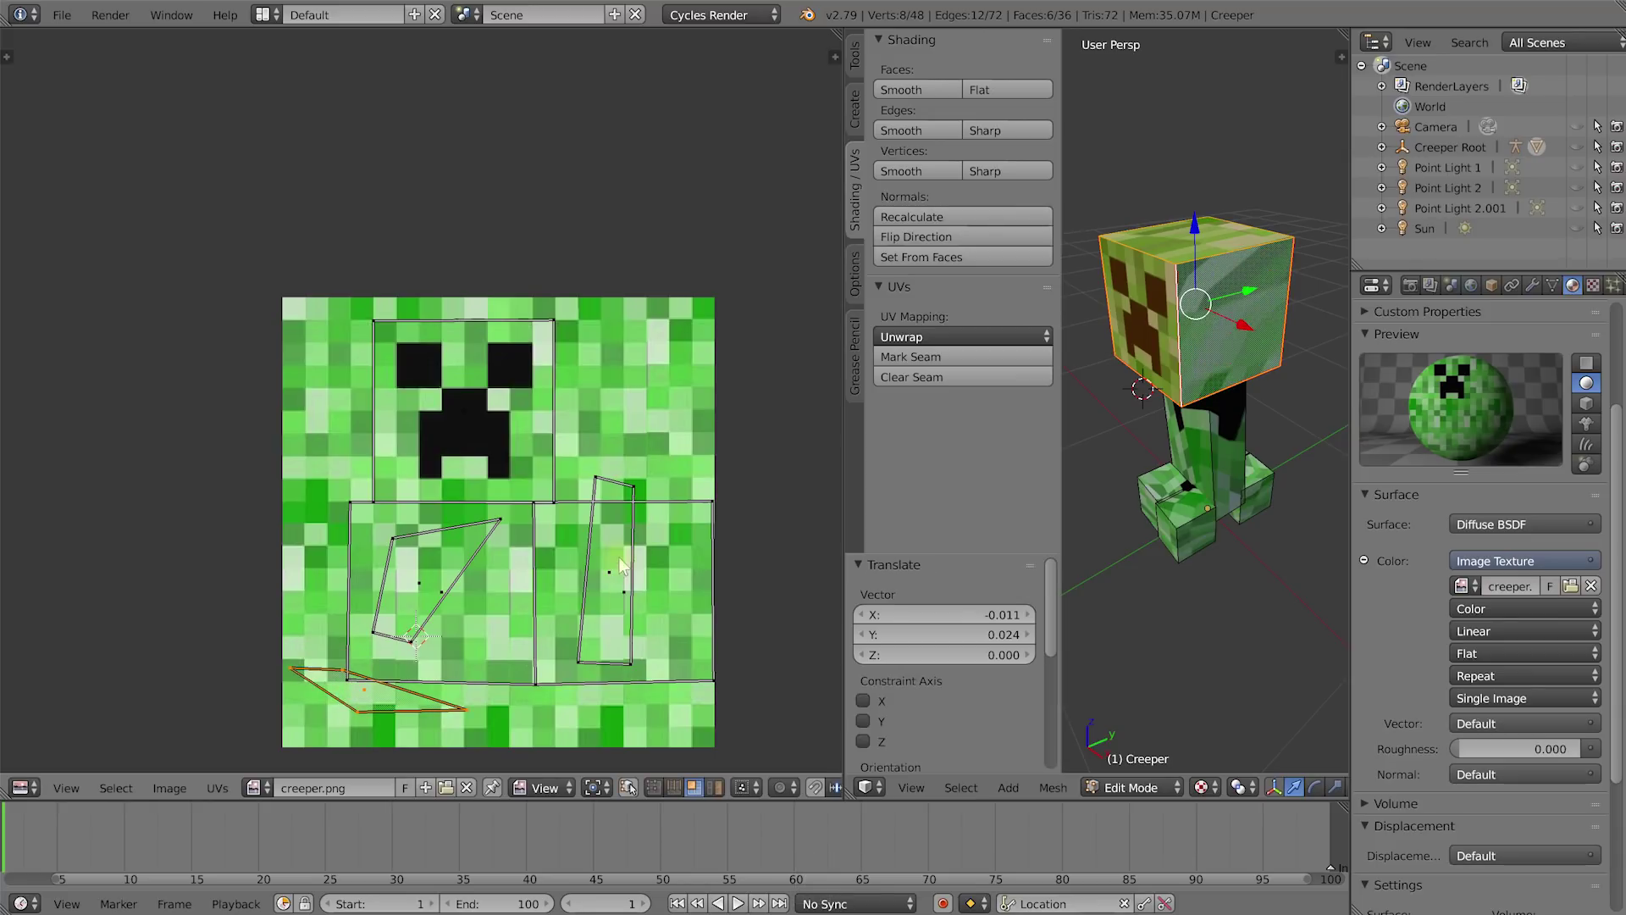
# In vertex selection, move the narrow UV face's four corners onto the corners of the right square.
pyautogui.hotkey('ctrl', 'Tab')
pyautogui.click(590, 480)
pyautogui.moveTo(637, 486); pyautogui.dragTo(711, 503, button='right')
pyautogui.moveTo(631, 669); pyautogui.dragTo(714, 682, button='right')
pyautogui.moveTo(558, 662); pyautogui.dragTo(532, 680, button='right')
pyautogui.moveTo(594, 474); pyautogui.dragTo(532, 503, button='right')
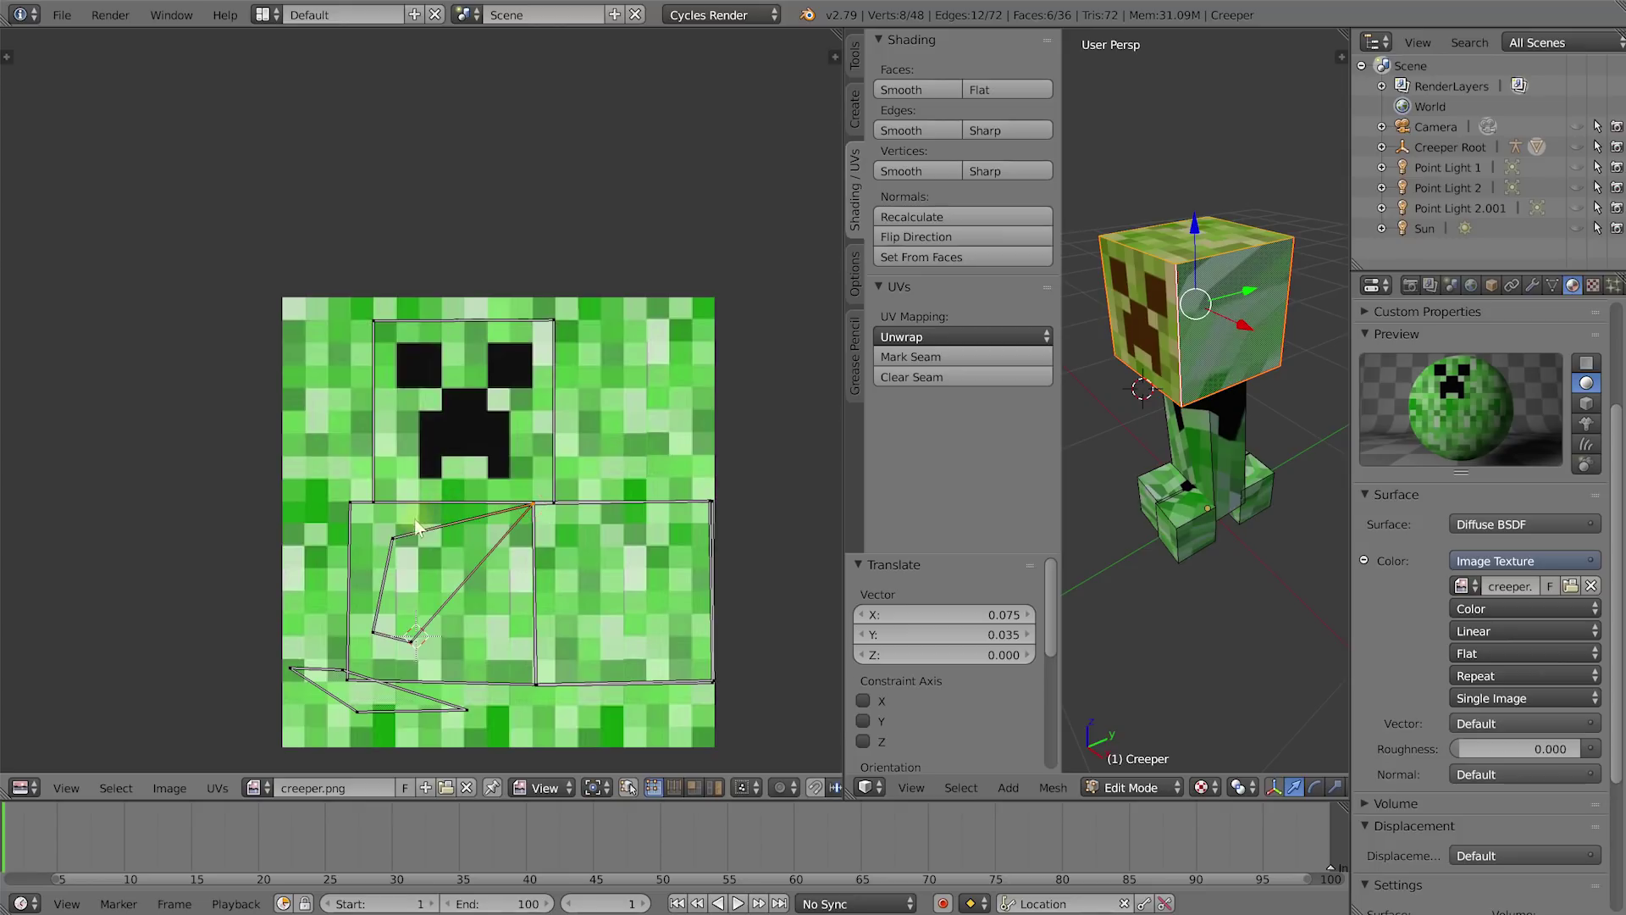
# Move the four corners of the slanted UV face inside the left square onto that square's corners.
pyautogui.moveTo(390, 535); pyautogui.dragTo(352, 532, button='right')
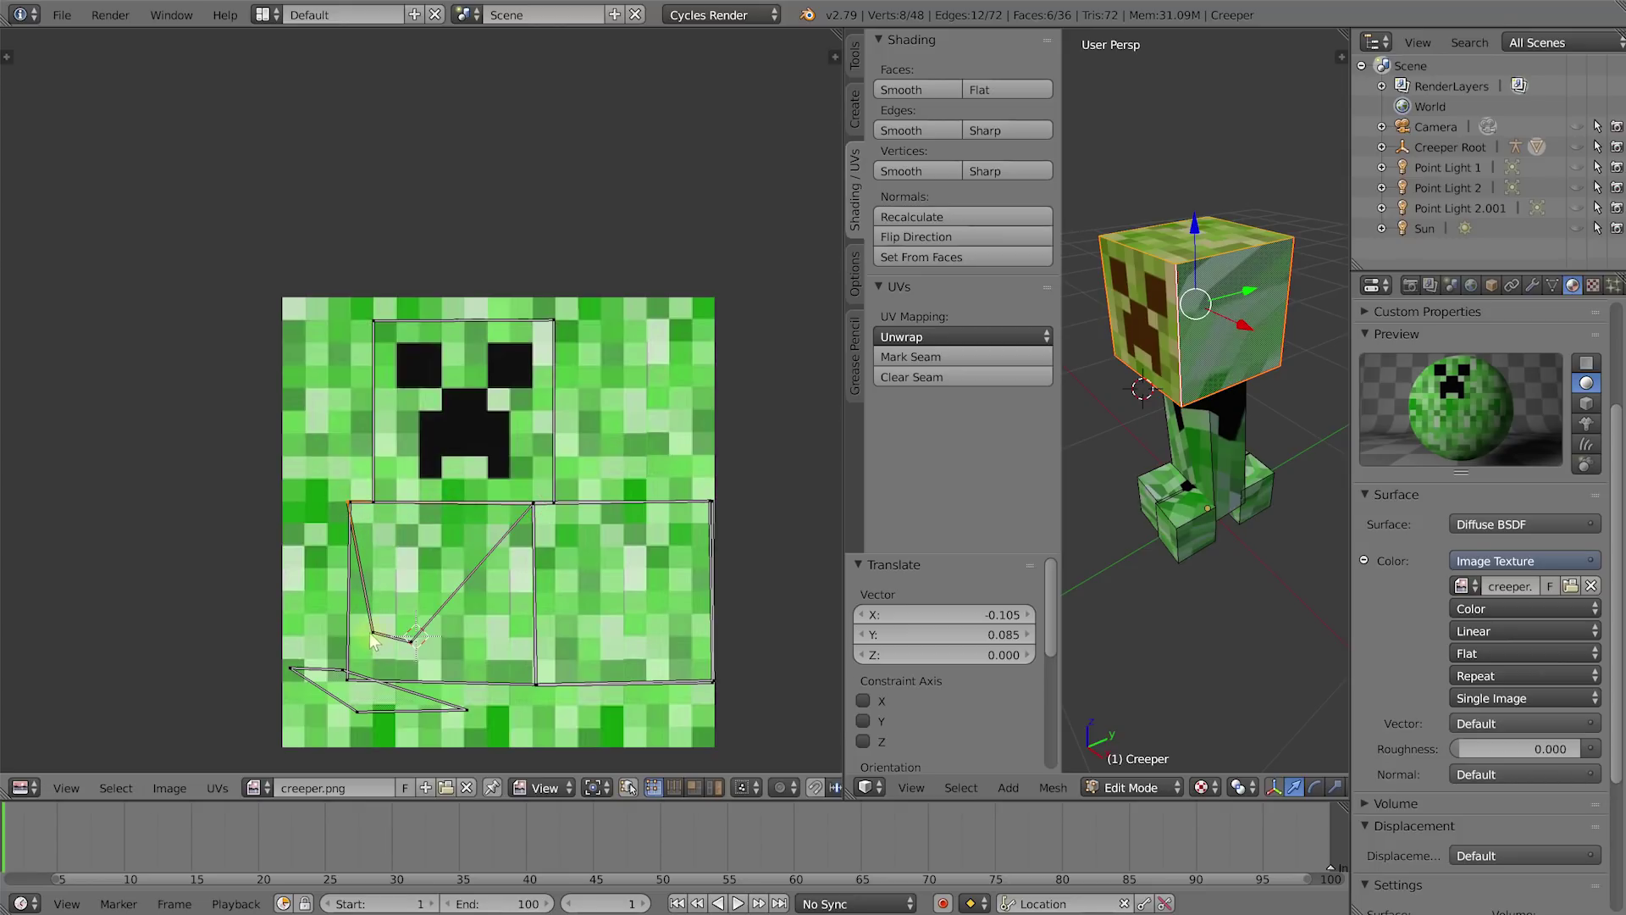
pyautogui.moveTo(373, 637); pyautogui.dragTo(345, 682, button='right')
pyautogui.click(346, 682)
pyautogui.moveTo(1183, 324); pyautogui.dragTo(1186, 364, button='middle')
pyautogui.moveTo(410, 644); pyautogui.dragTo(526, 537, button='right')
pyautogui.click(530, 684)
pyautogui.click(531, 685)
pyautogui.click(530, 503)
# Move the lowest UV face's corners onto the left square's corners and inspect the textured head.
pyautogui.moveTo(290, 666); pyautogui.dragTo(348, 503, button='right')
pyautogui.click(348, 502)
pyautogui.moveTo(357, 708); pyautogui.dragTo(348, 681, button='right')
pyautogui.click(348, 681)
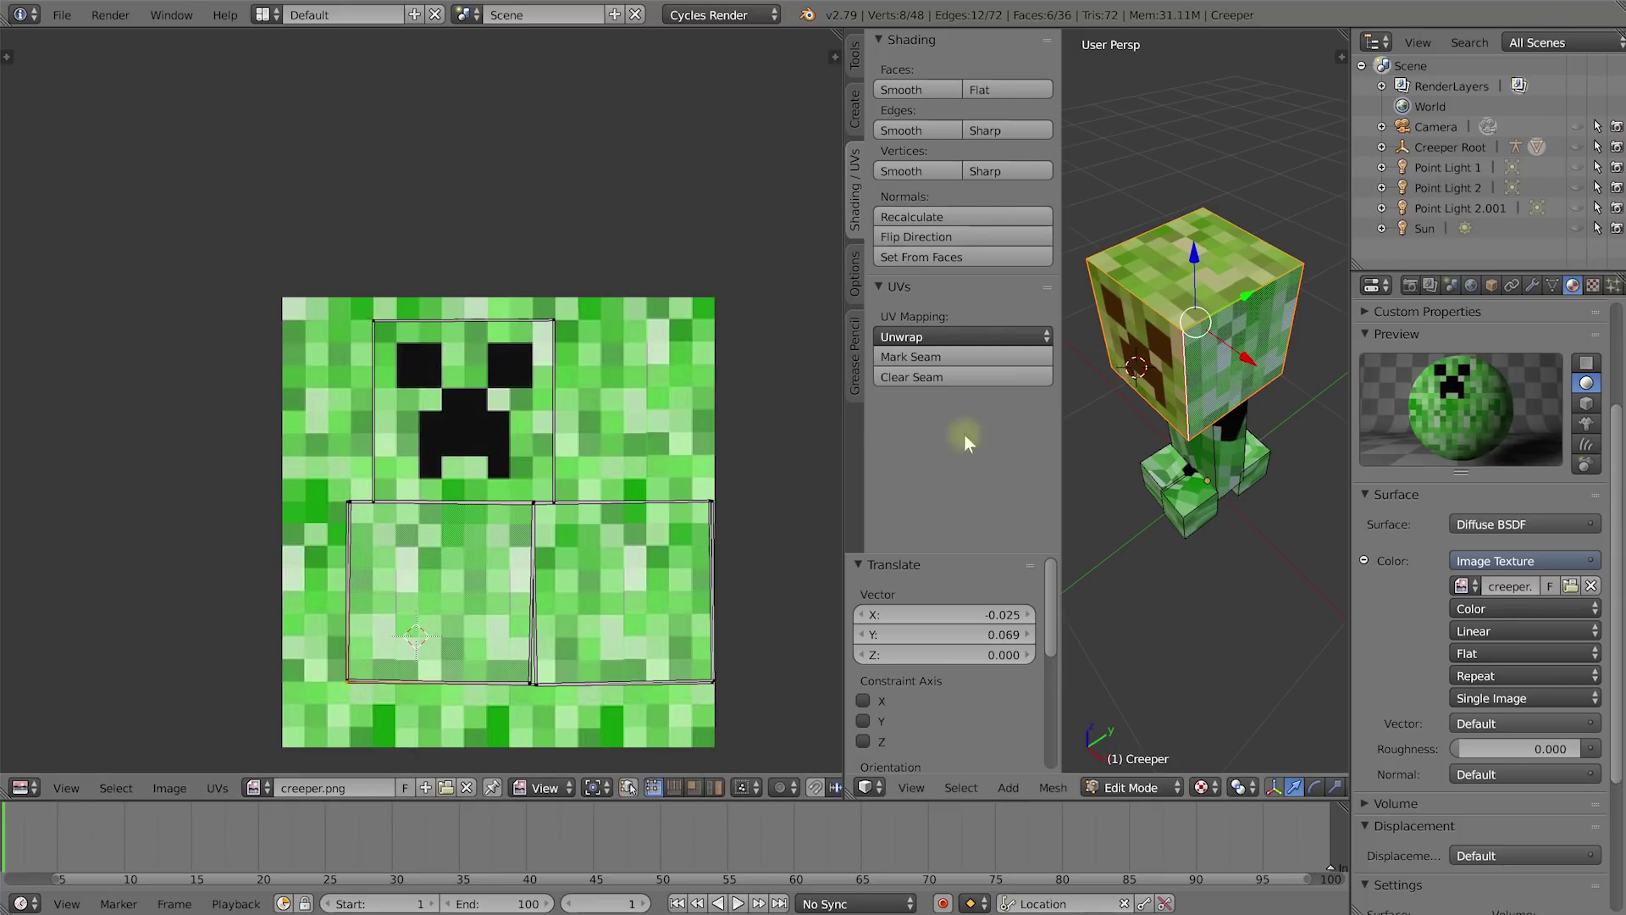
pyautogui.moveTo(1194, 422); pyautogui.dragTo(1234, 495, button='middle')
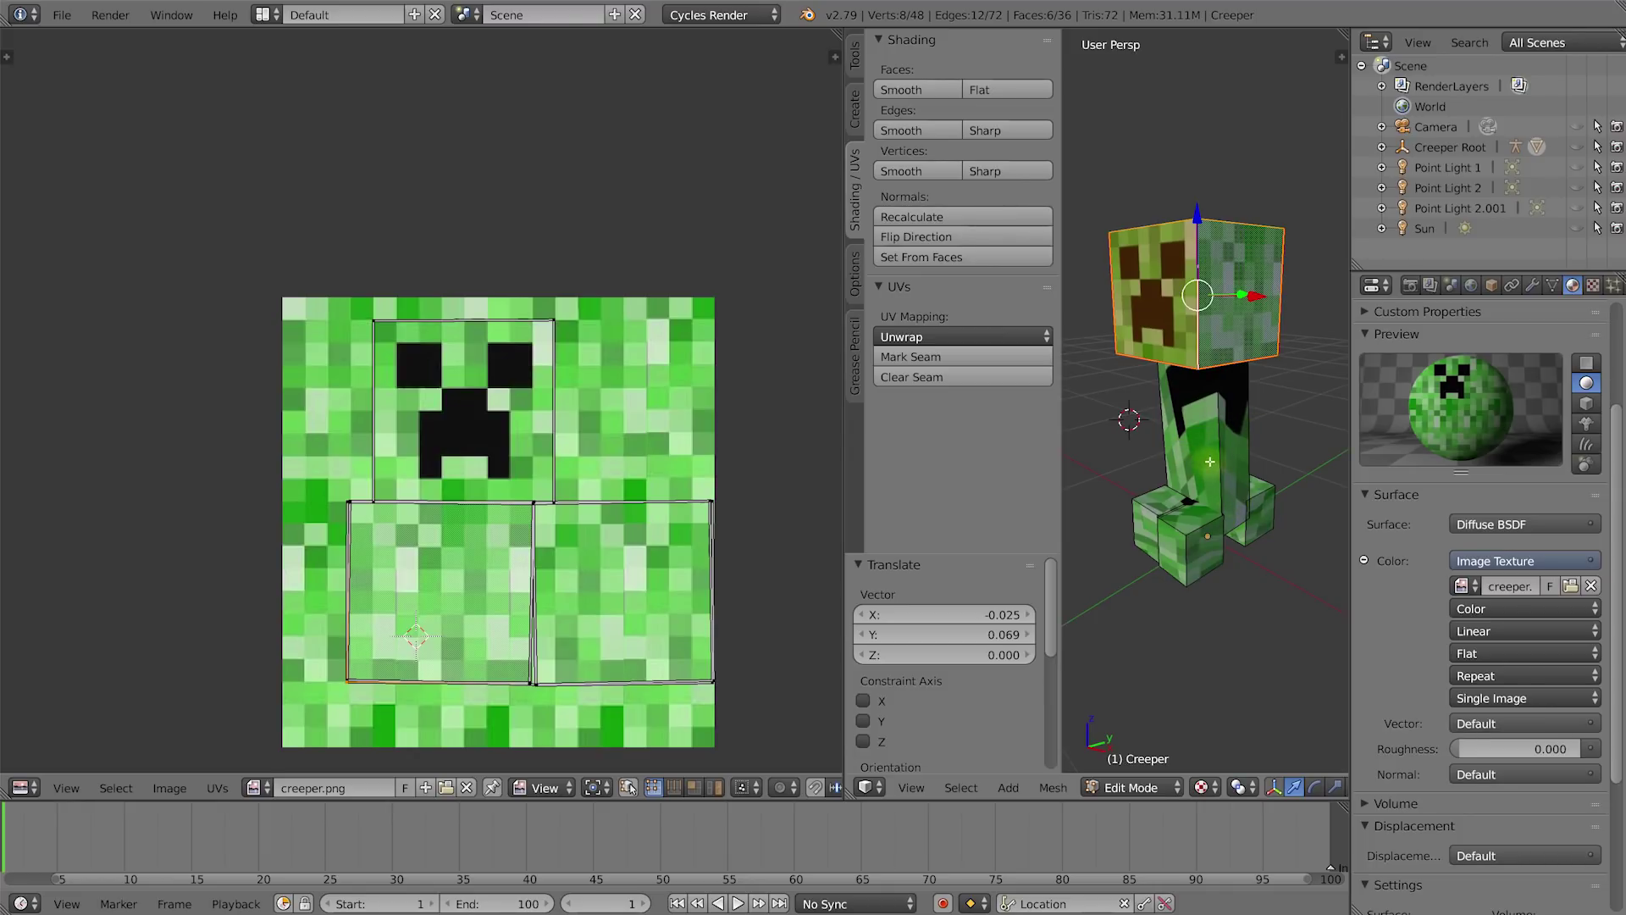
# Show the model in wireframe, clear the selection, and select one vertical corner edge and three top edges of the body.
pyautogui.press('z')
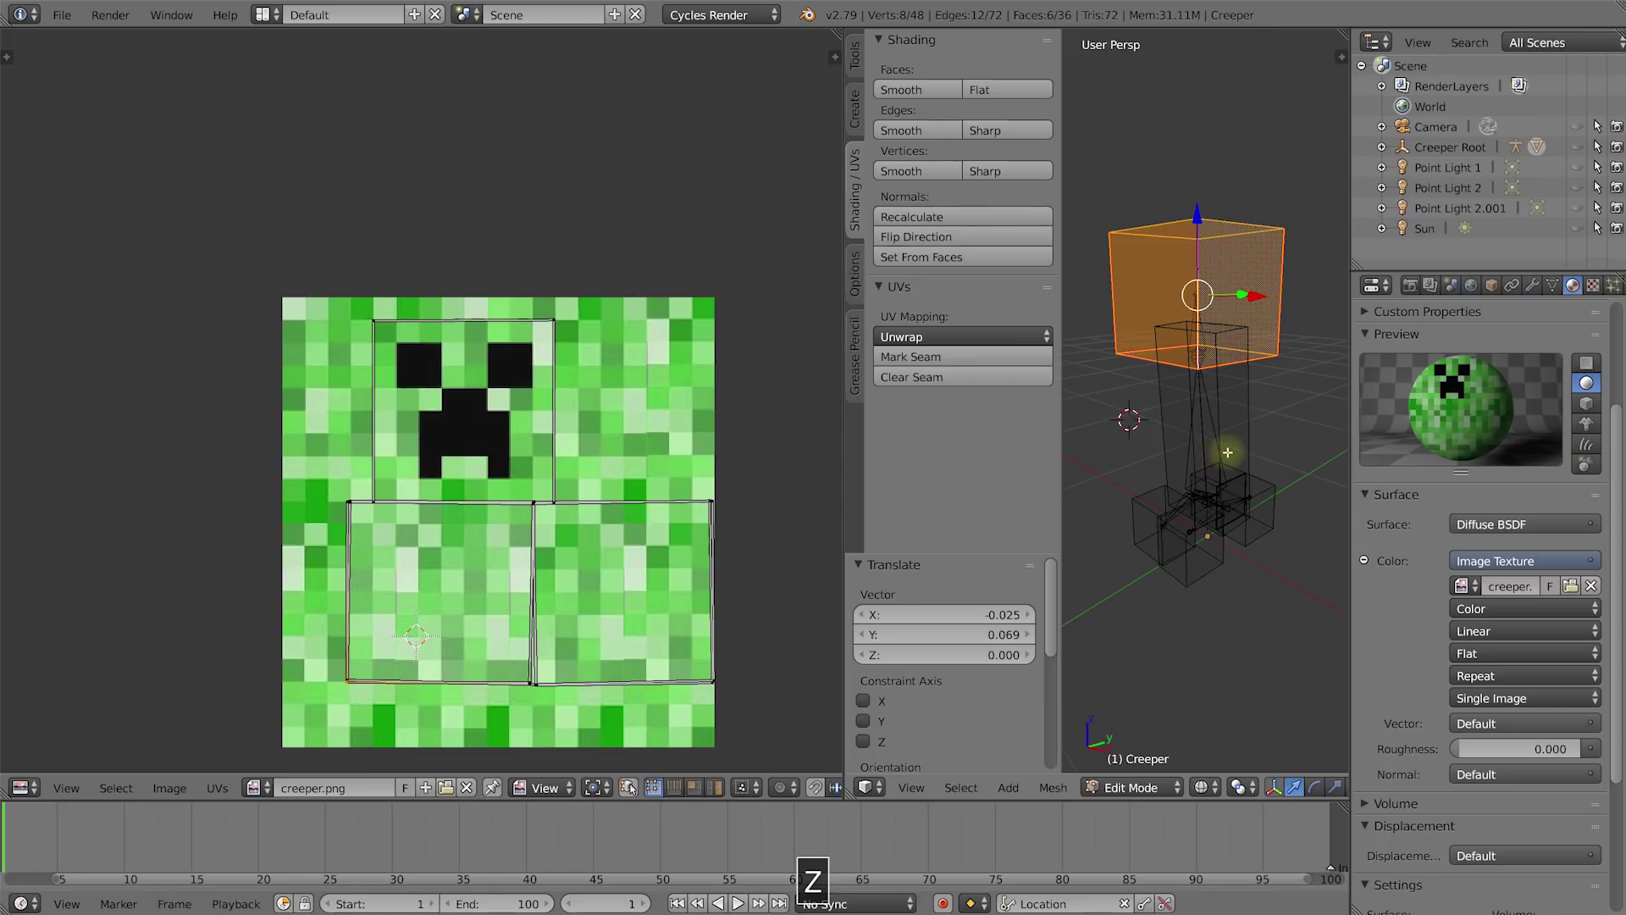
pyautogui.press('a')
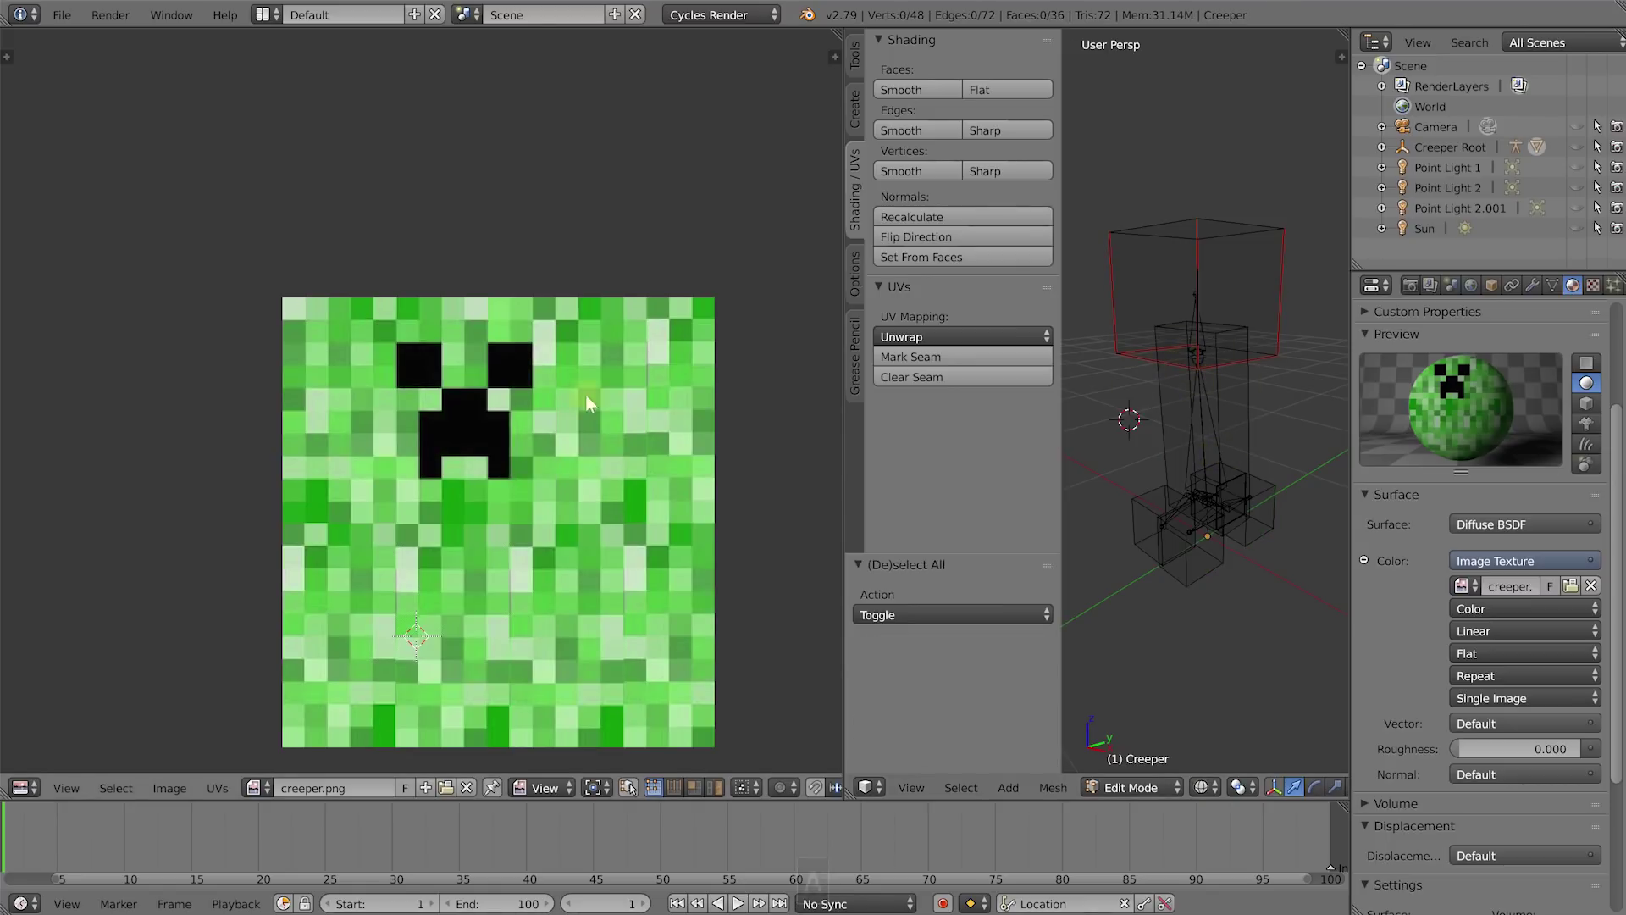
pyautogui.moveTo(525, 599); pyautogui.dragTo(495, 495, button='middle')
pyautogui.scroll(1, 496, 474)
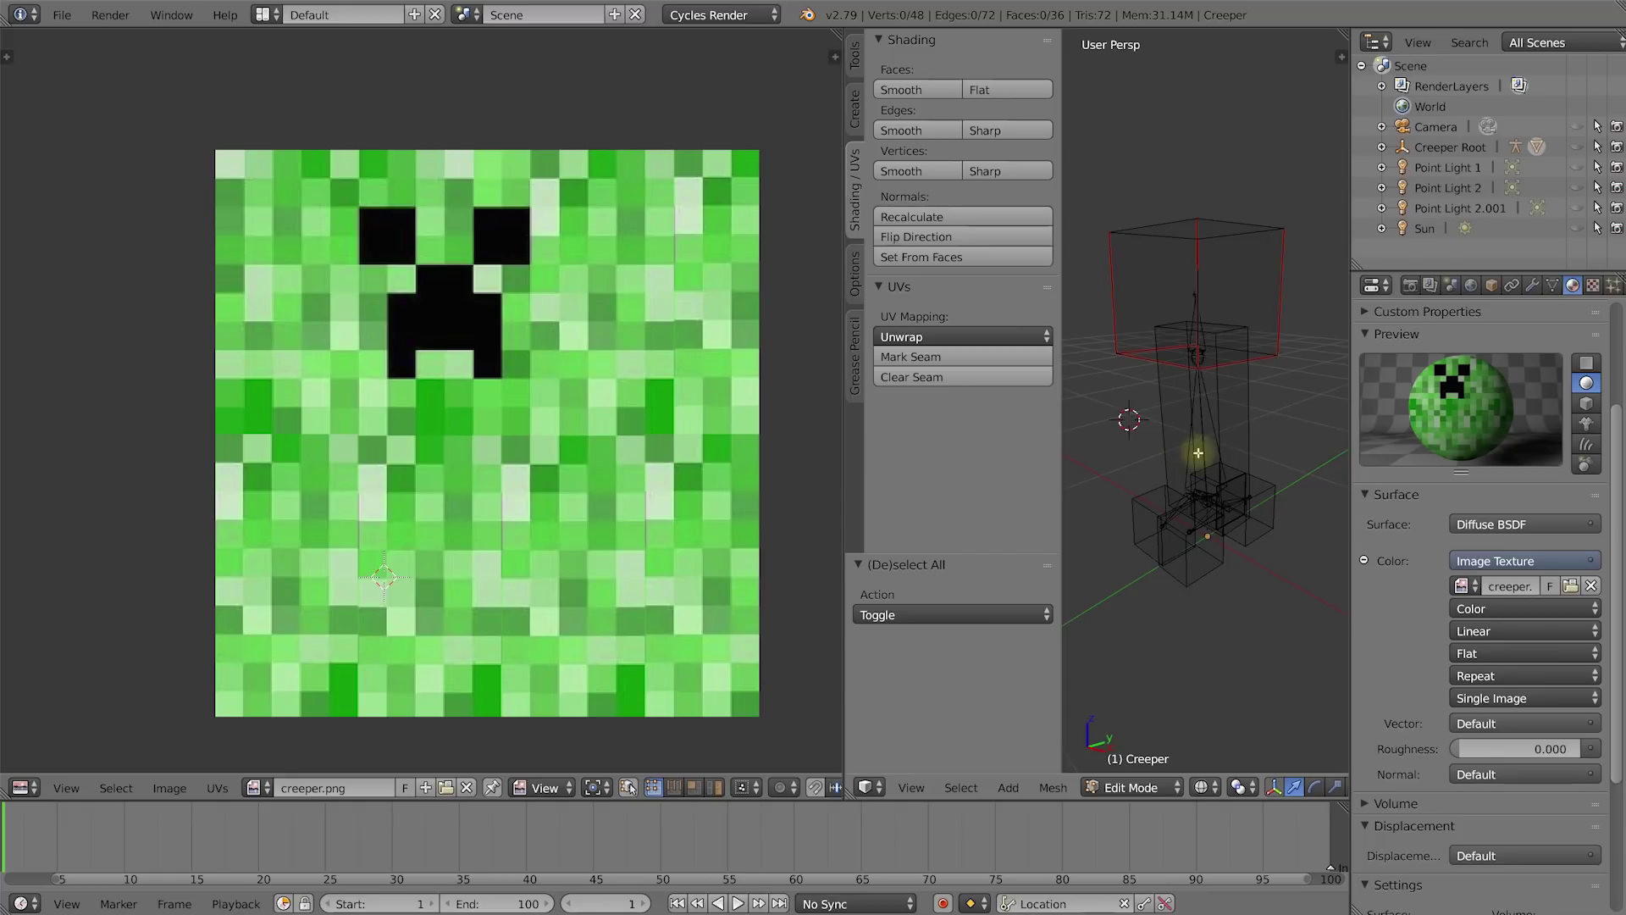
pyautogui.moveTo(1190, 448); pyautogui.dragTo(1235, 417, button='middle')
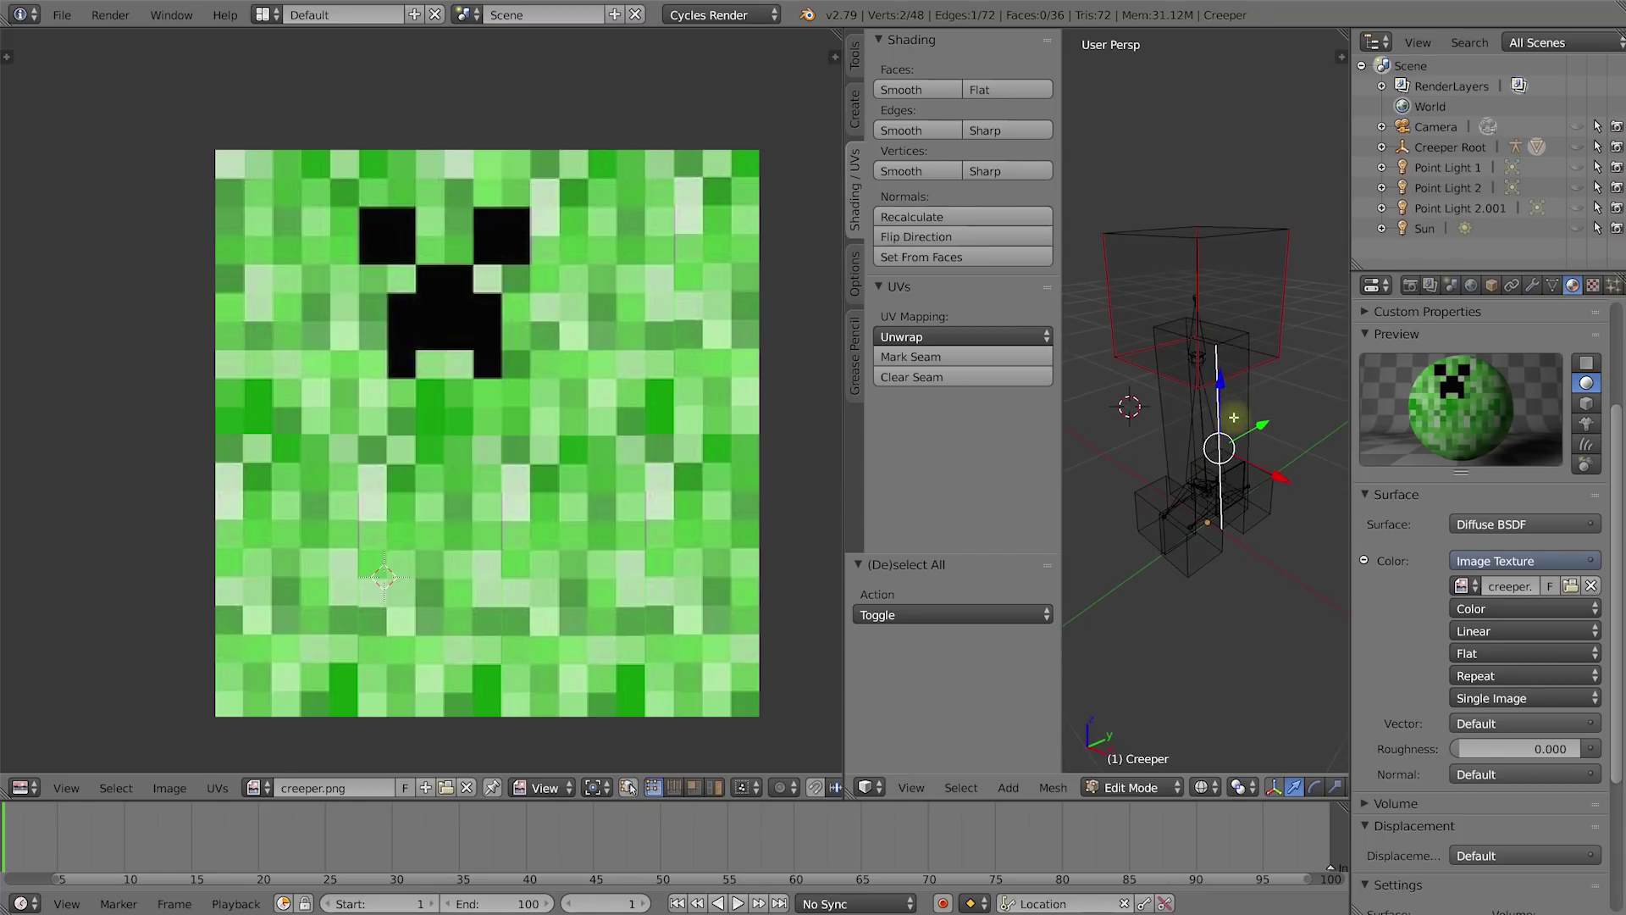
pyautogui.keyDown('shift'); pyautogui.rightClick(1234, 339); pyautogui.keyUp('shift')
pyautogui.keyDown('shift'); pyautogui.rightClick(1220, 327); pyautogui.keyUp('shift')
pyautogui.keyDown('shift'); pyautogui.rightClick(1174, 331); pyautogui.keyUp('shift')
# Add three bottom edges of the body to the selection and mark all selected edges as seams.
pyautogui.scroll(6, 1215, 409)
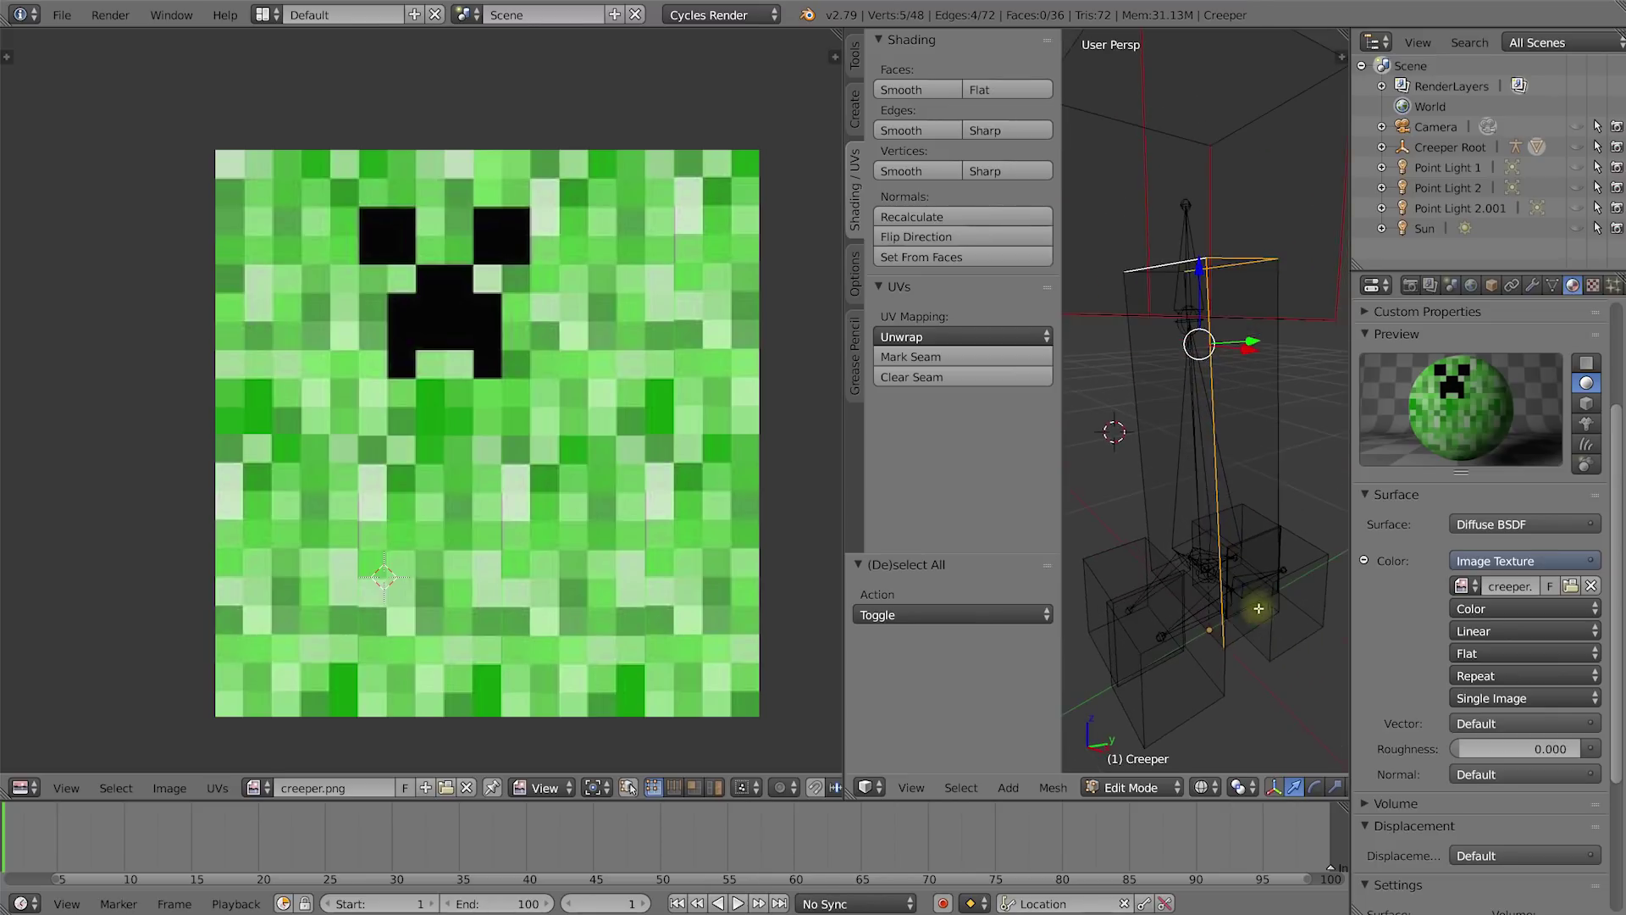
pyautogui.scroll(-1, 1257, 629)
pyautogui.keyDown('shift'); pyautogui.moveTo(1252, 624); pyautogui.dragTo(1233, 566, button='middle'); pyautogui.keyUp('shift')
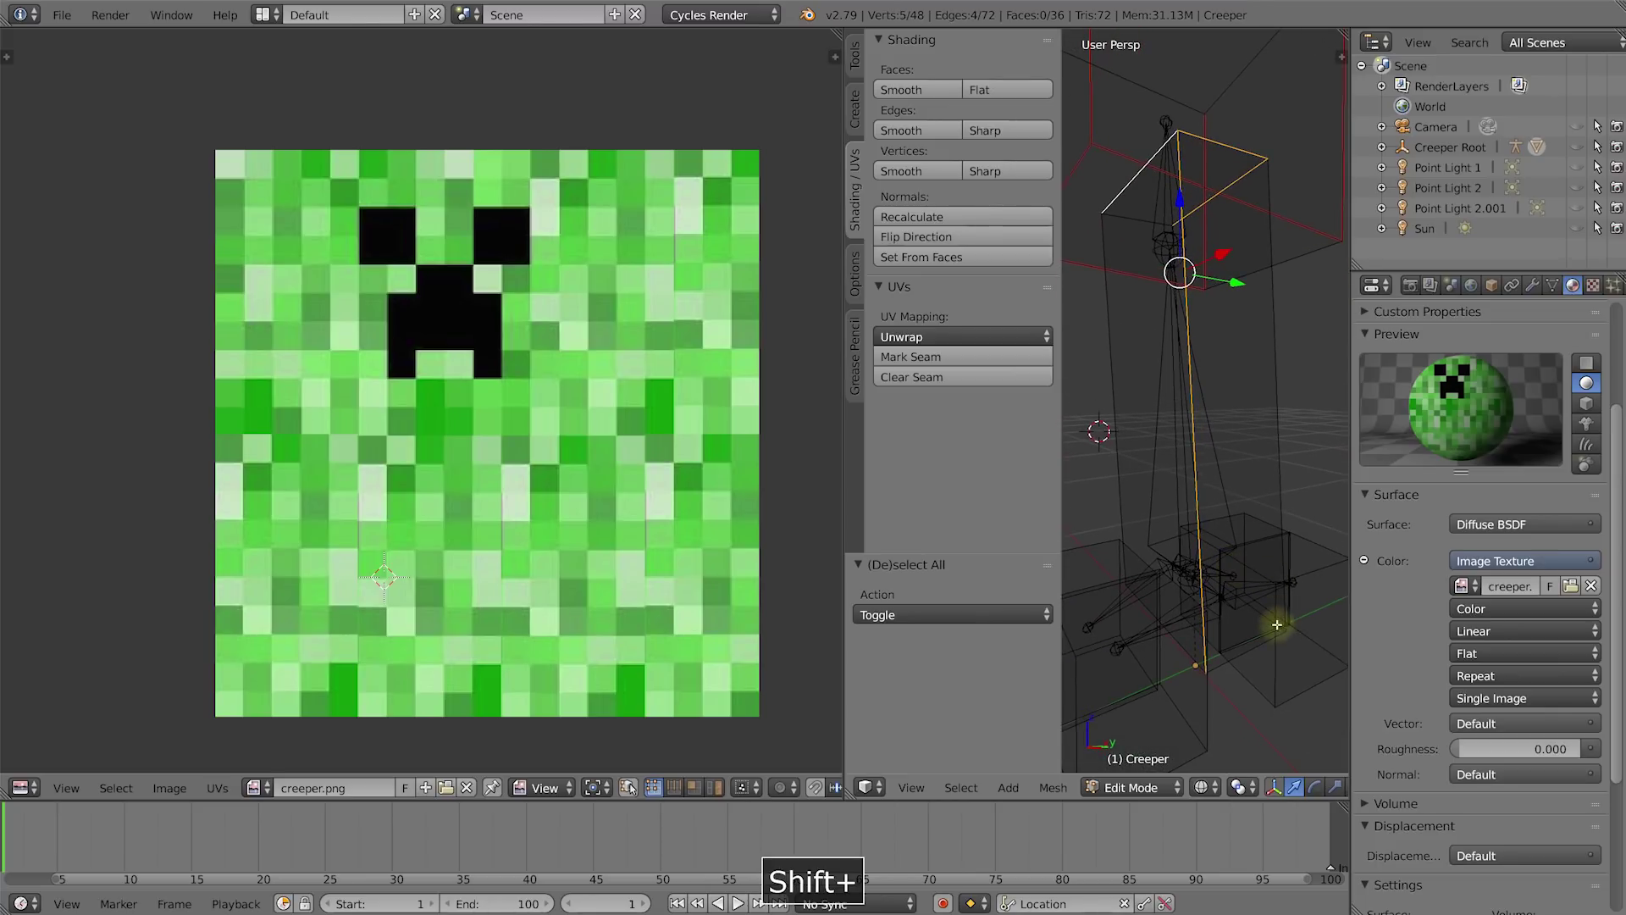
pyautogui.keyDown('shift'); pyautogui.rightClick(1267, 621); pyautogui.keyUp('shift')
pyautogui.keyDown('shift'); pyautogui.rightClick(1253, 648); pyautogui.keyUp('shift')
pyautogui.moveTo(1220, 661); pyautogui.dragTo(1220, 497, button='middle')
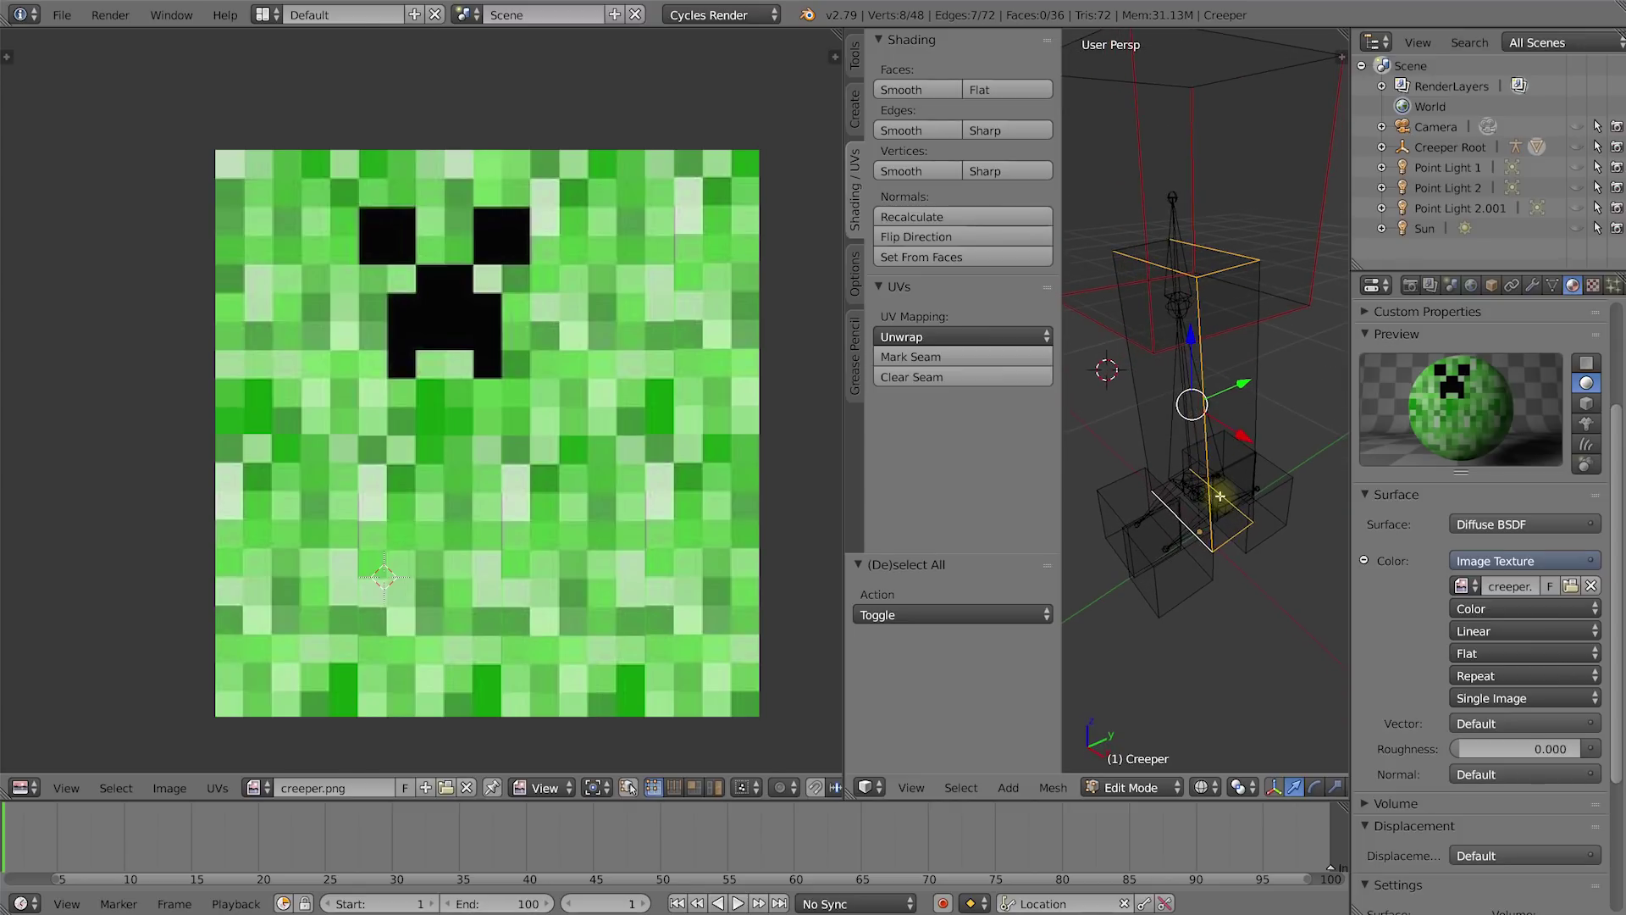
pyautogui.click(938, 356)
pyautogui.moveTo(1167, 417); pyautogui.dragTo(1191, 349, button='middle')
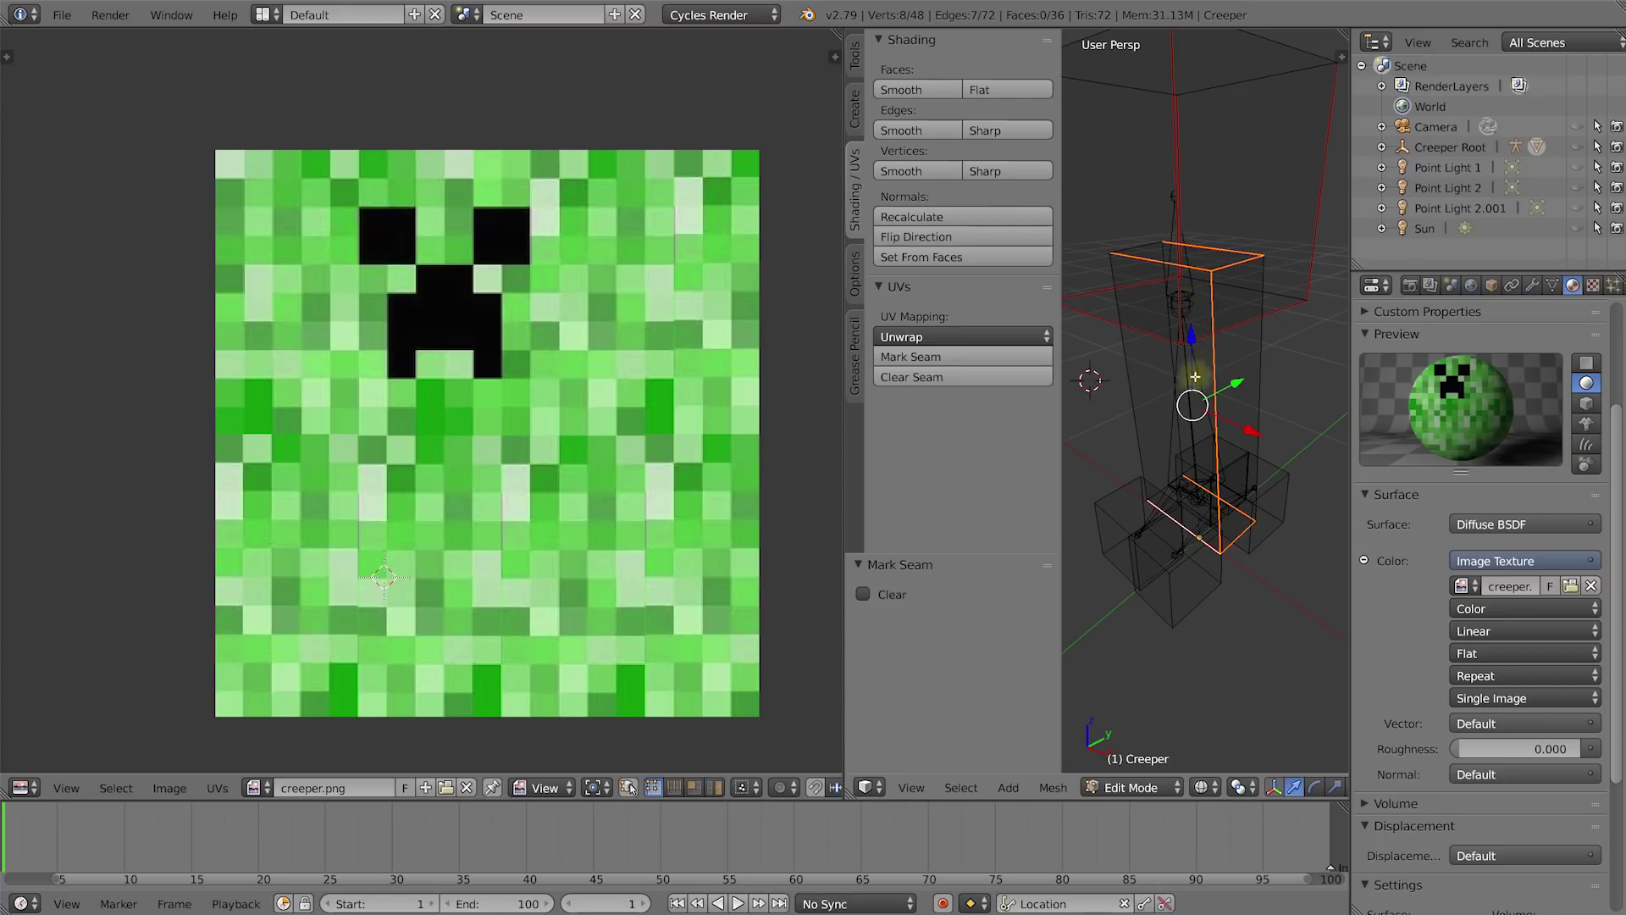
pyautogui.moveTo(1233, 432)
pyautogui.mouseDown(button='middle')
pyautogui.moveTo(1228, 381)
pyautogui.moveTo(1178, 352)
pyautogui.moveTo(1210, 369)
pyautogui.mouseUp(button='middle')
# Select the body's entire linked mesh and unwrap it with the standard Unwrap method.
pyautogui.press('z')
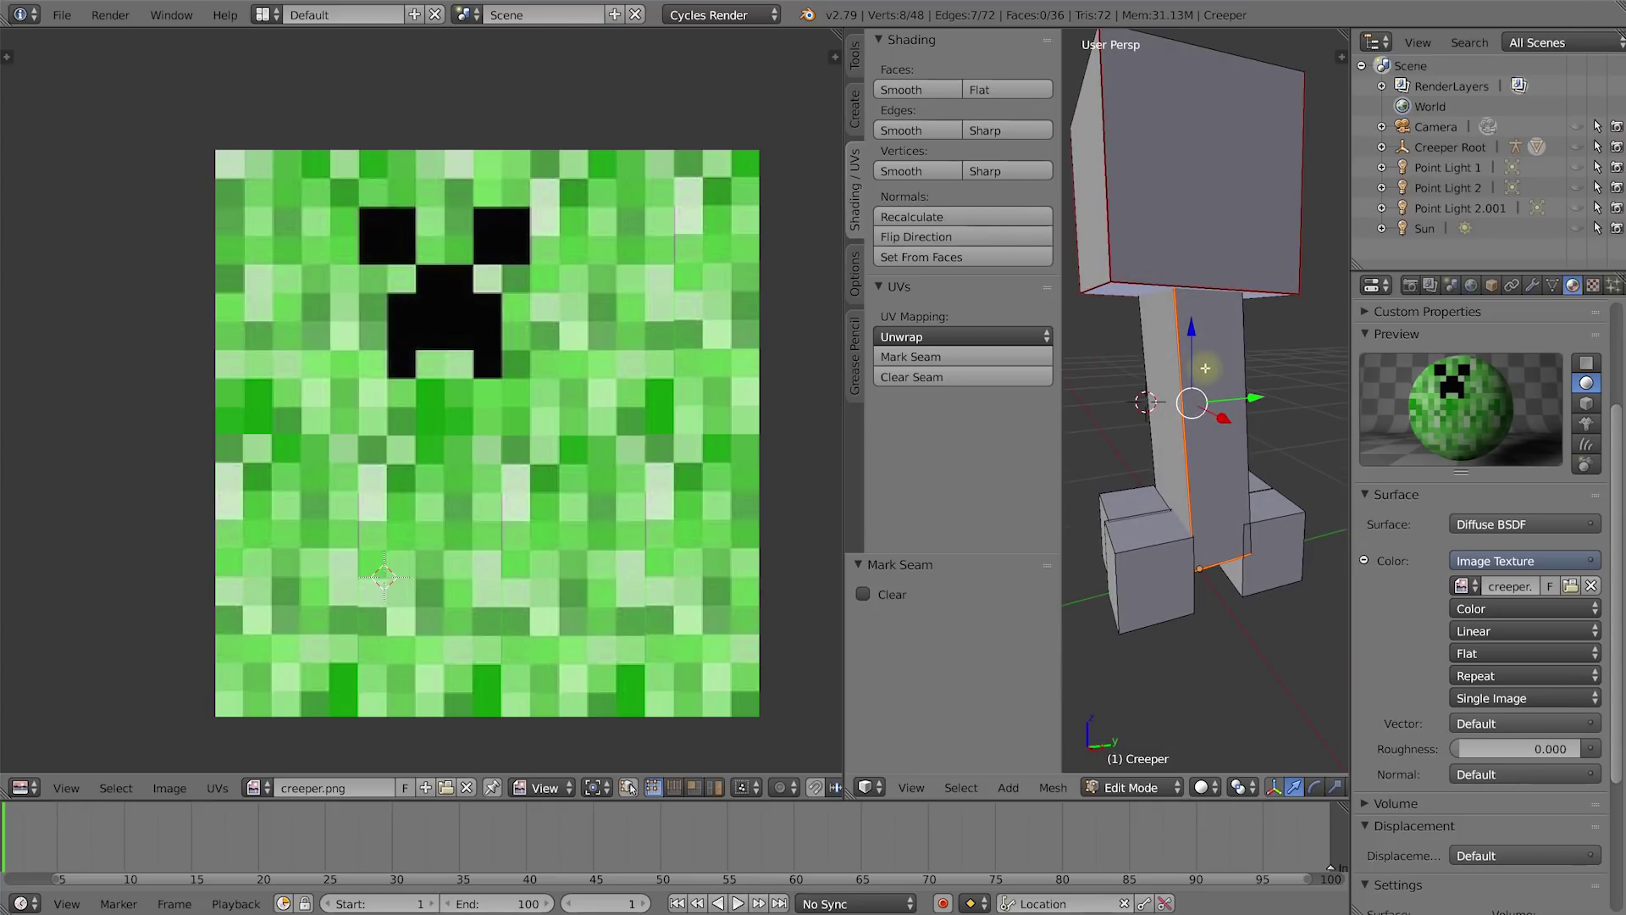
pyautogui.press('z')
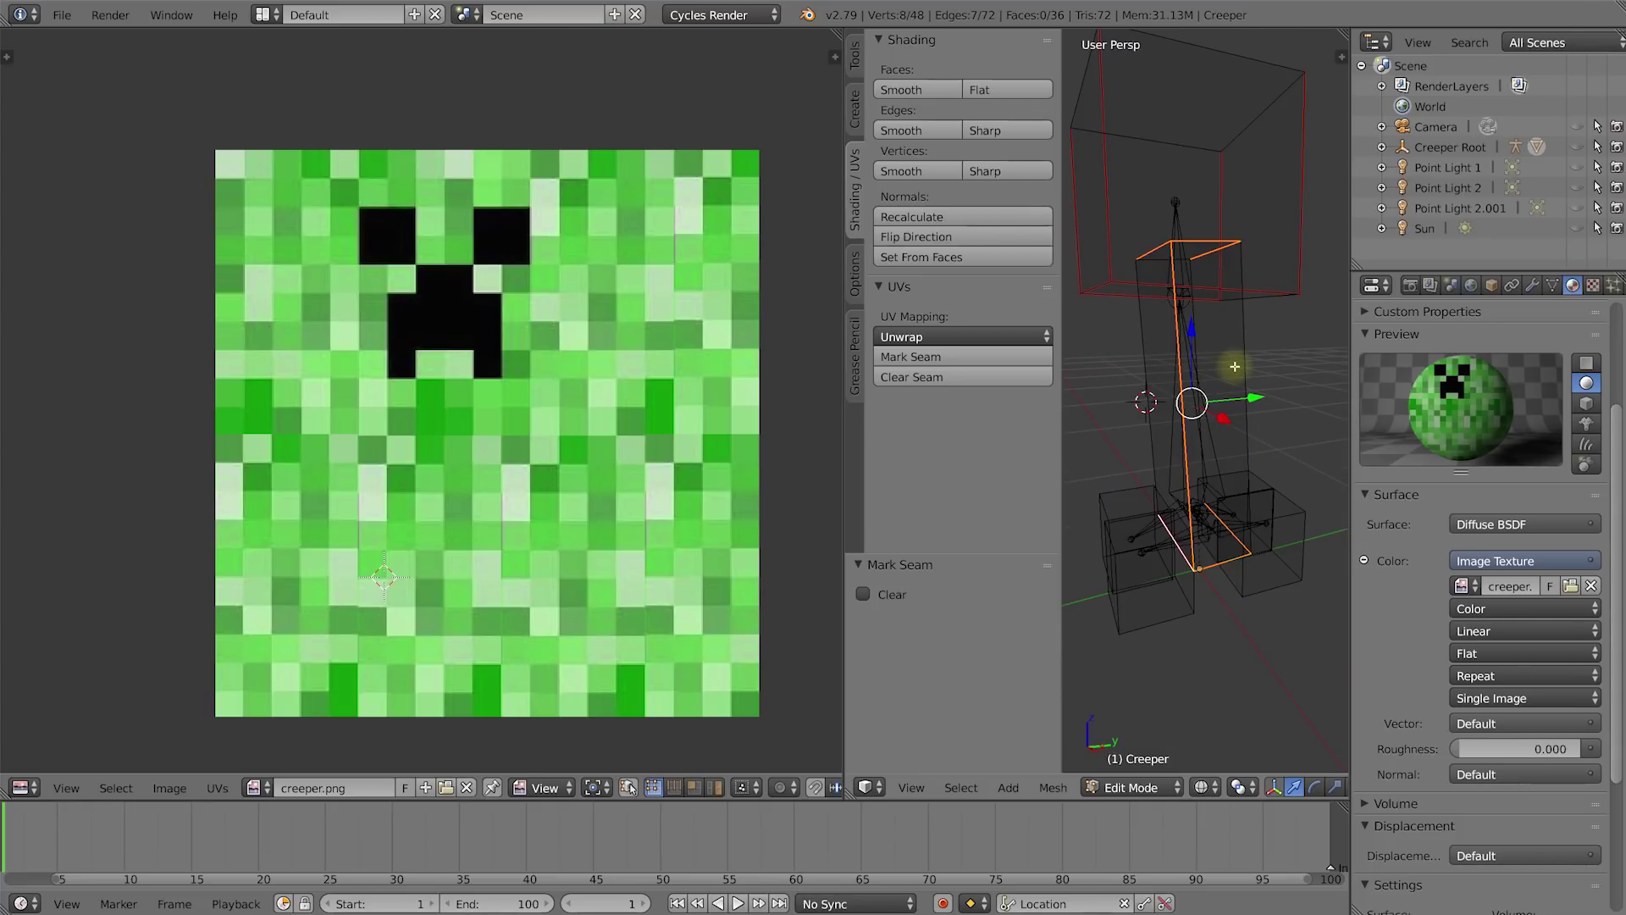
pyautogui.hotkey('ctrl', 'l')
pyautogui.moveTo(1186, 385); pyautogui.dragTo(1173, 413, button='middle')
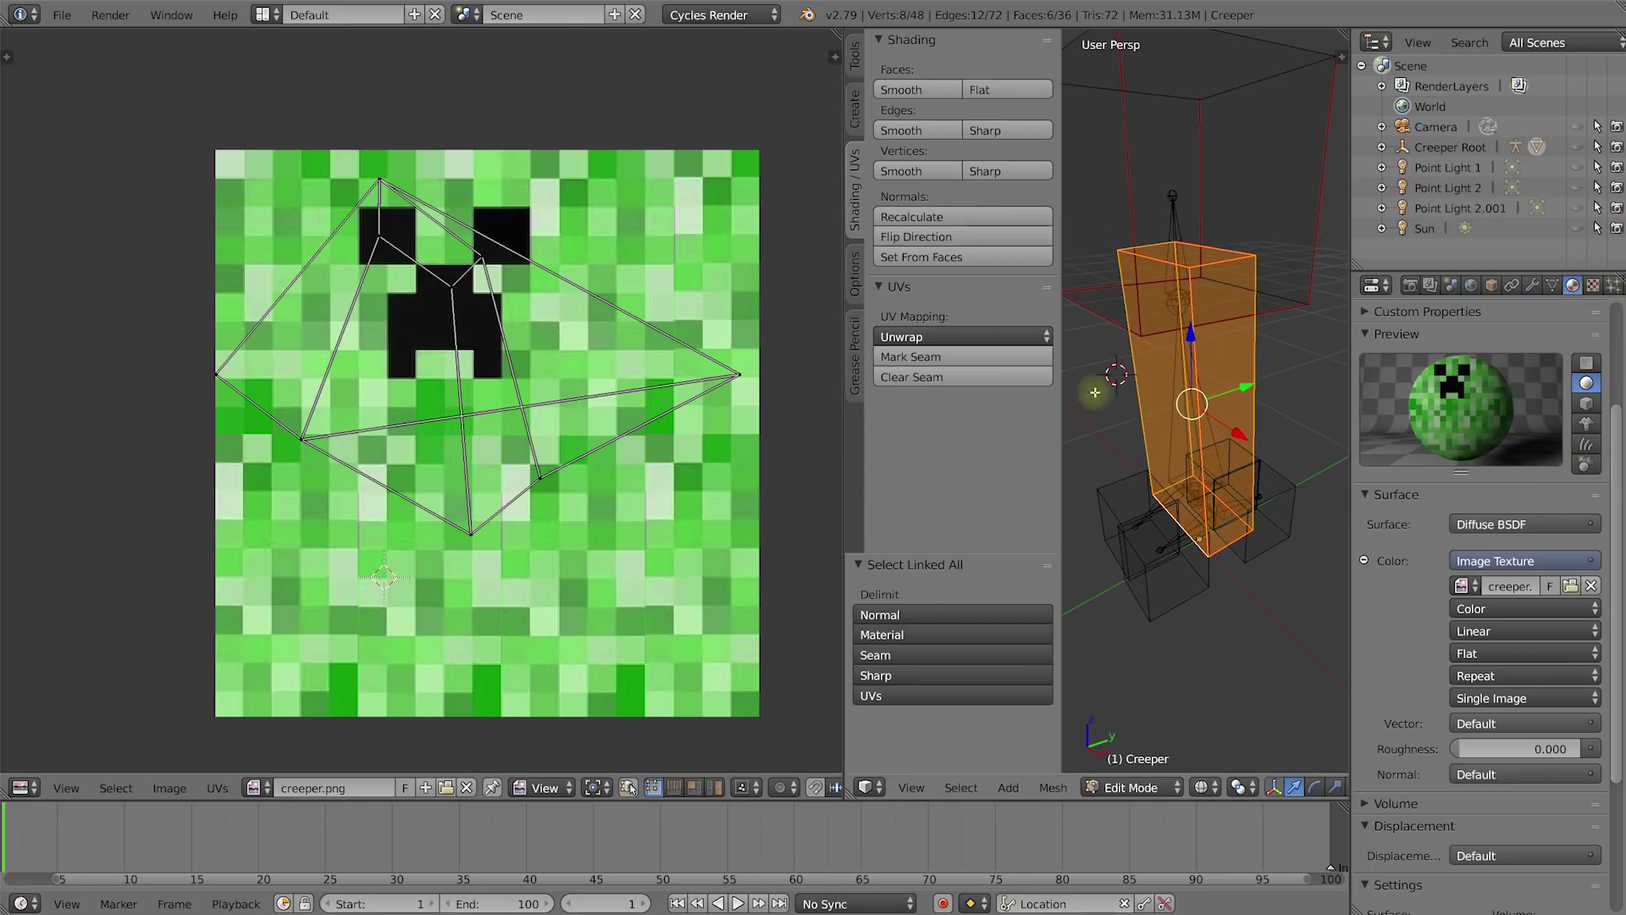
pyautogui.click(931, 336)
pyautogui.click(935, 356)
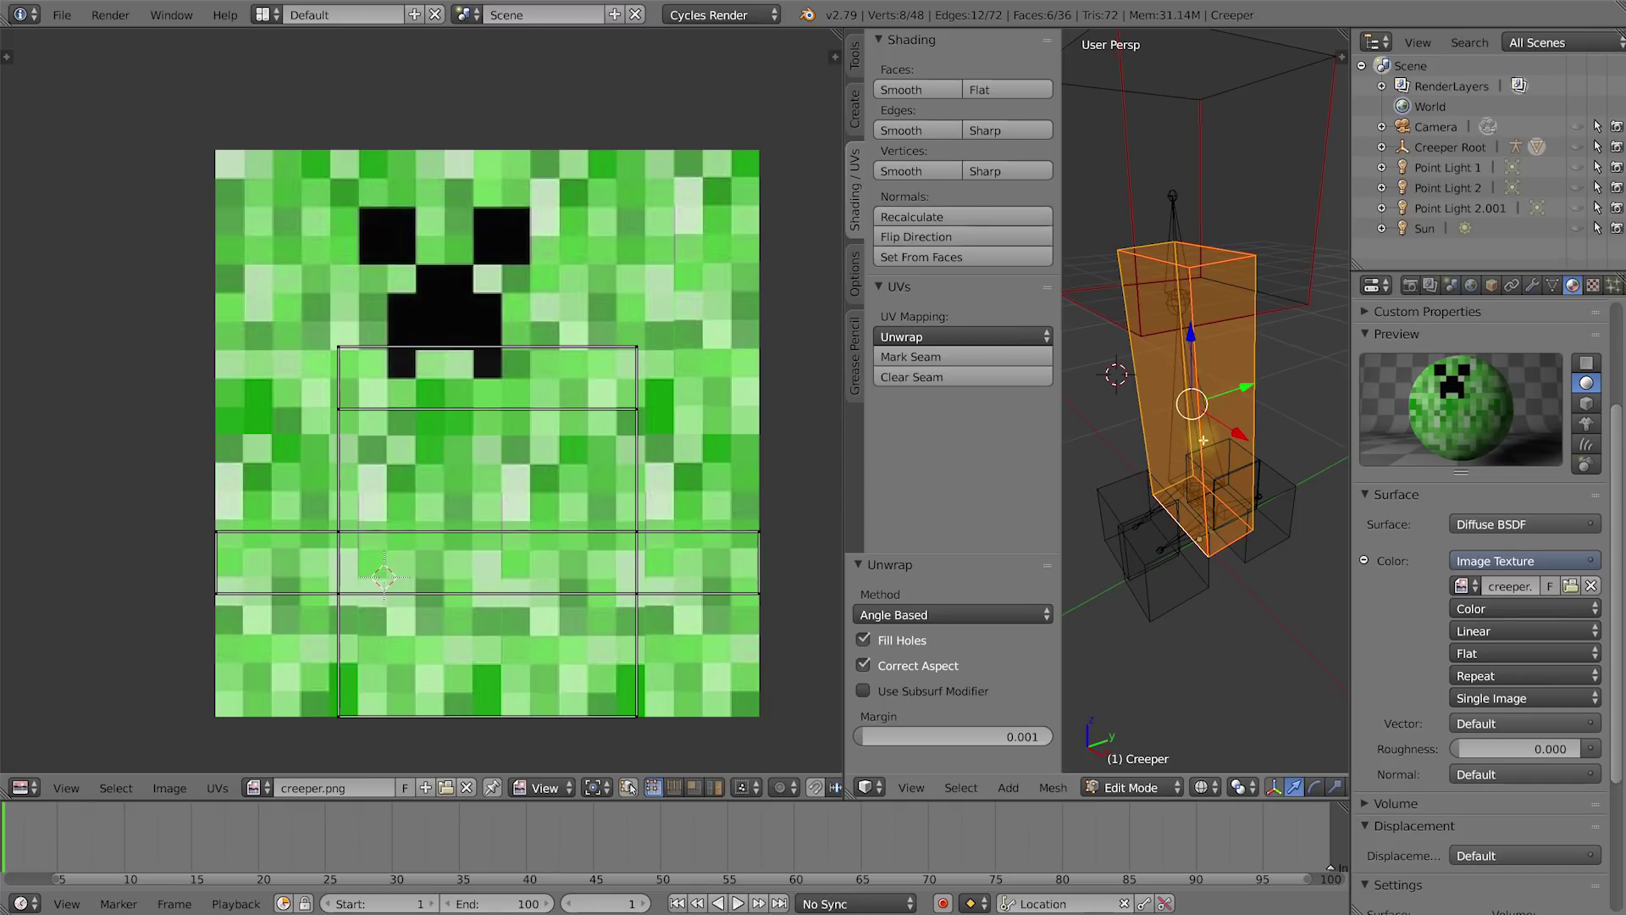
# Switch the viewport shading to Texture and orbit to the front of the Creeper's body.
pyautogui.press('z')
pyautogui.click(1201, 787)
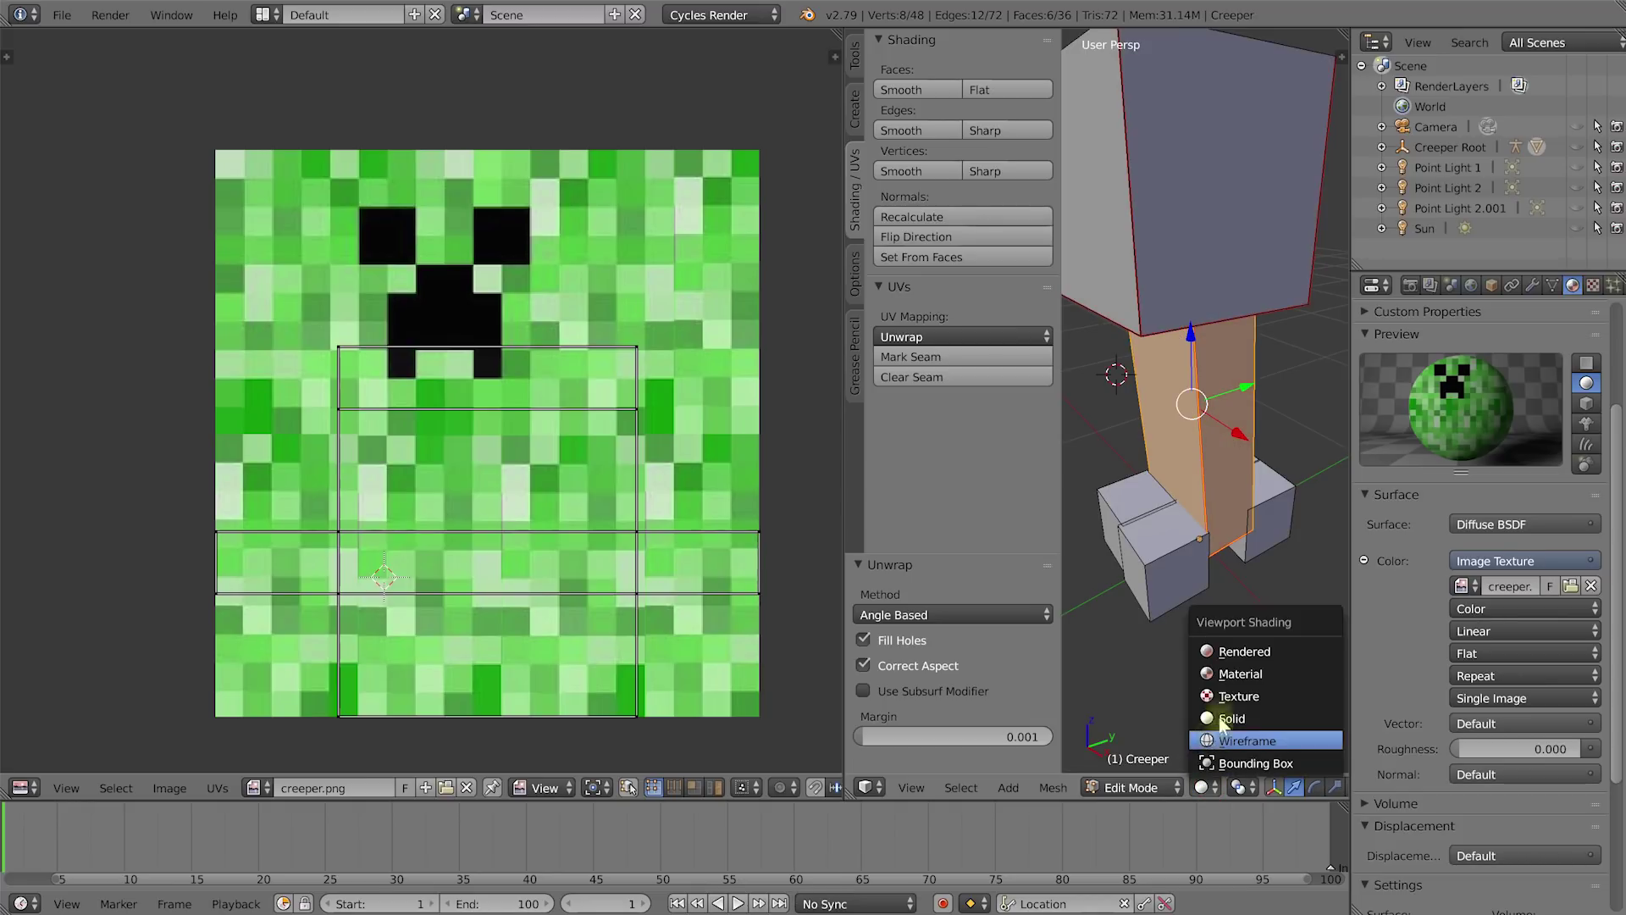
pyautogui.click(1229, 696)
pyautogui.moveTo(1228, 696)
pyautogui.mouseDown(button='middle')
pyautogui.moveTo(1072, 550)
pyautogui.moveTo(1283, 460)
pyautogui.moveTo(1259, 614)
pyautogui.moveTo(1175, 364)
pyautogui.moveTo(1228, 366)
pyautogui.moveTo(1213, 369)
pyautogui.mouseUp(button='middle')
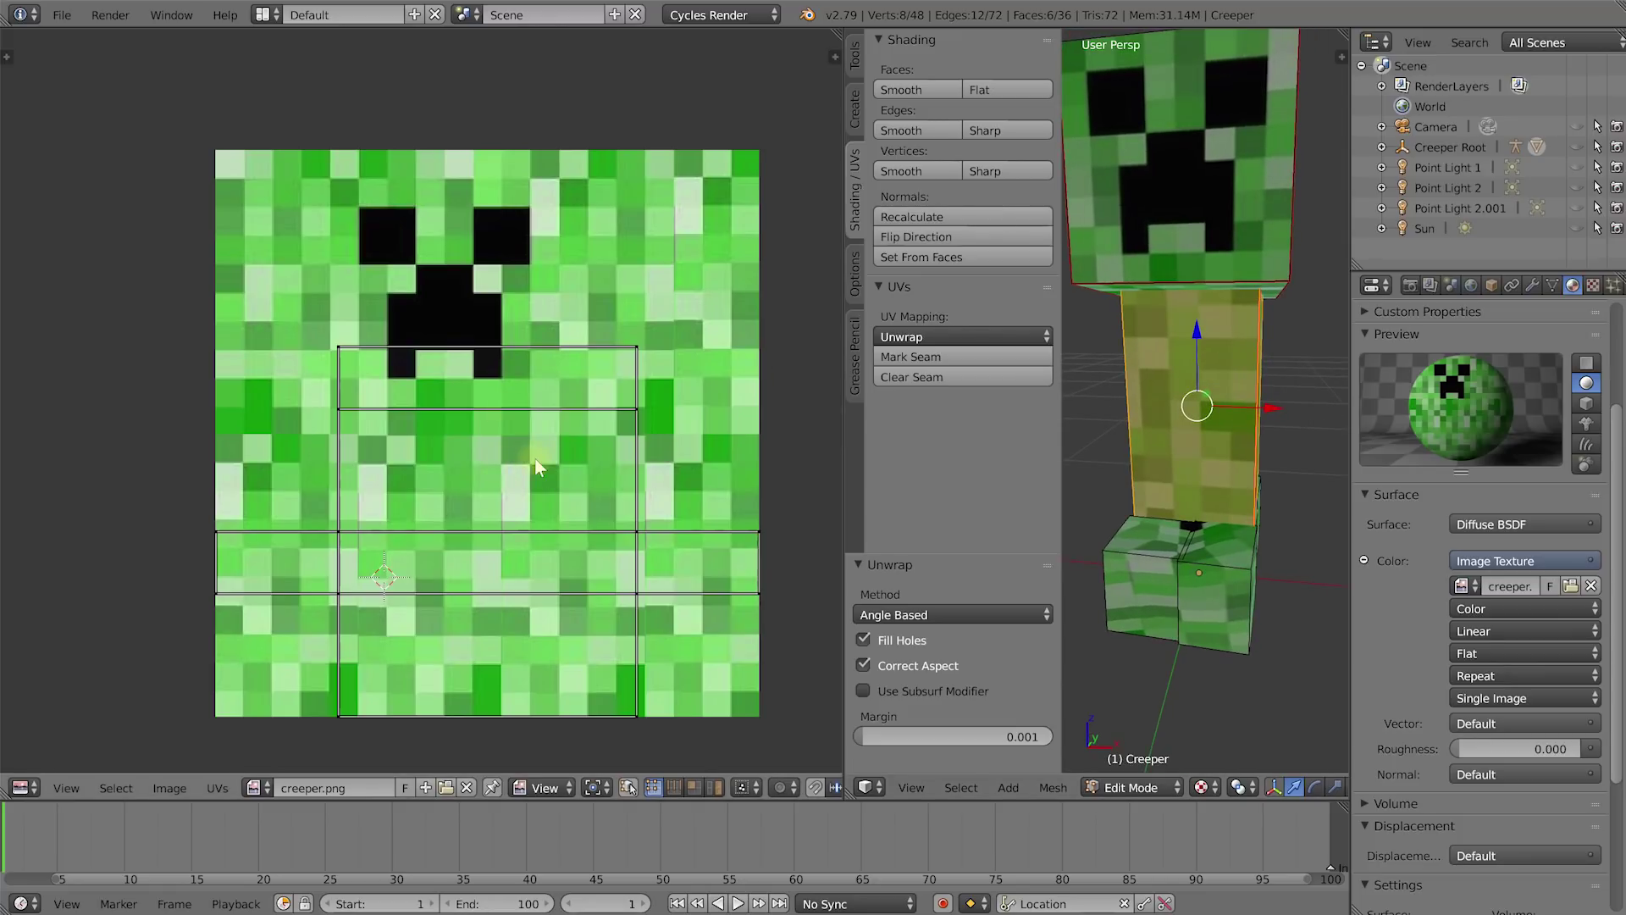
# Select all of the body's UVs, scale them to about 0.824, and move the island onto the green pixels below the face.
pyautogui.press('a')
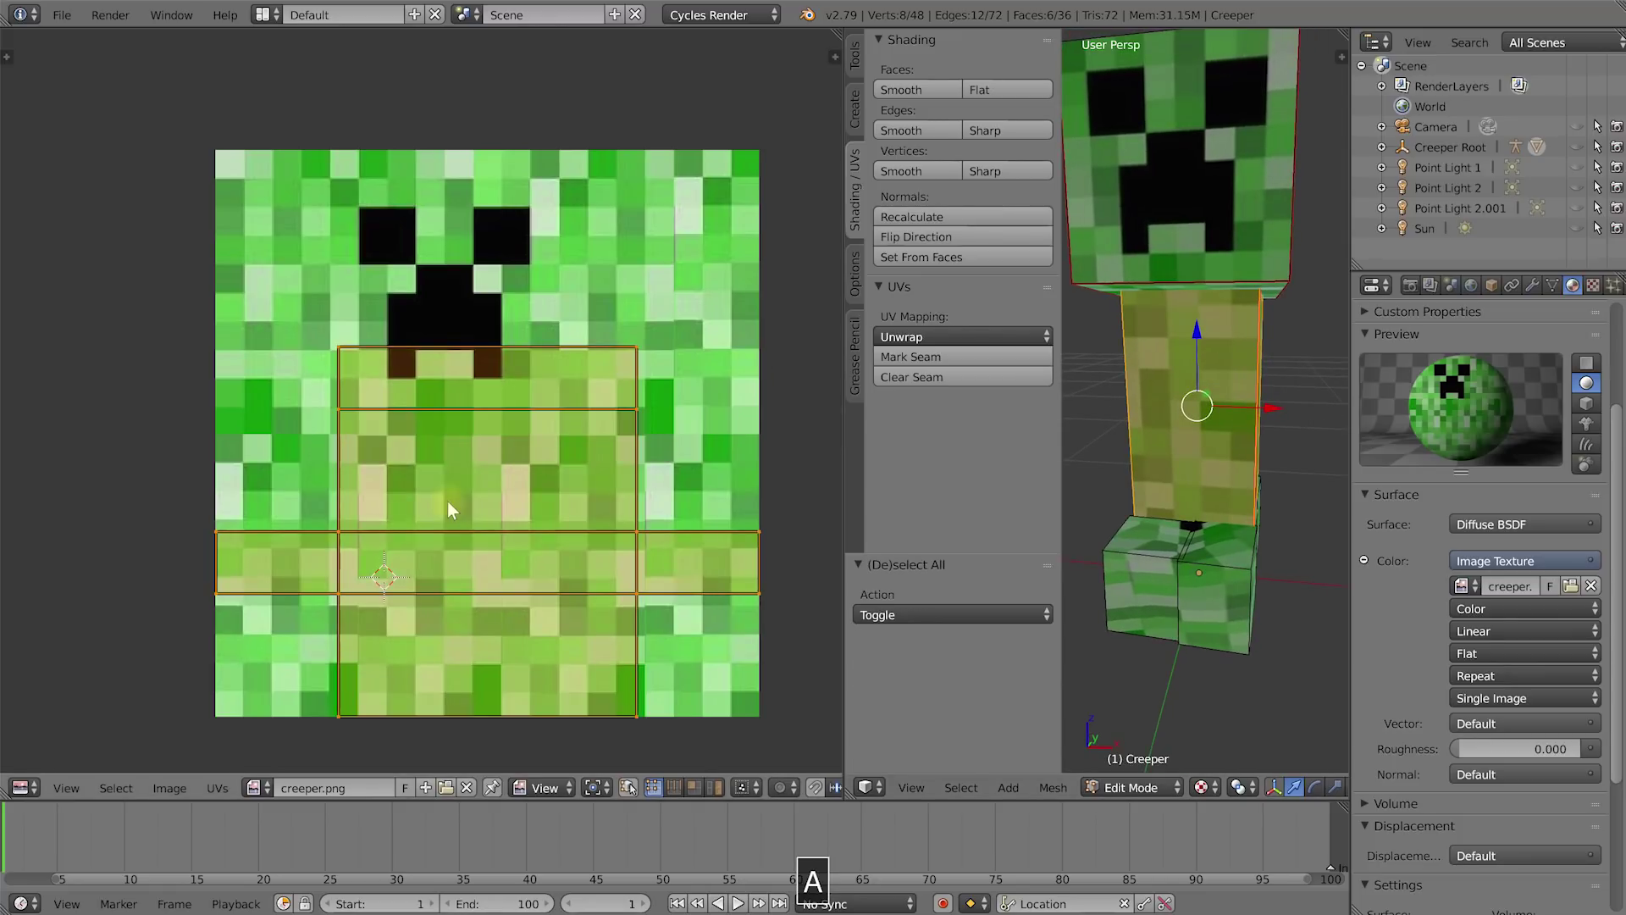
pyautogui.press('s')
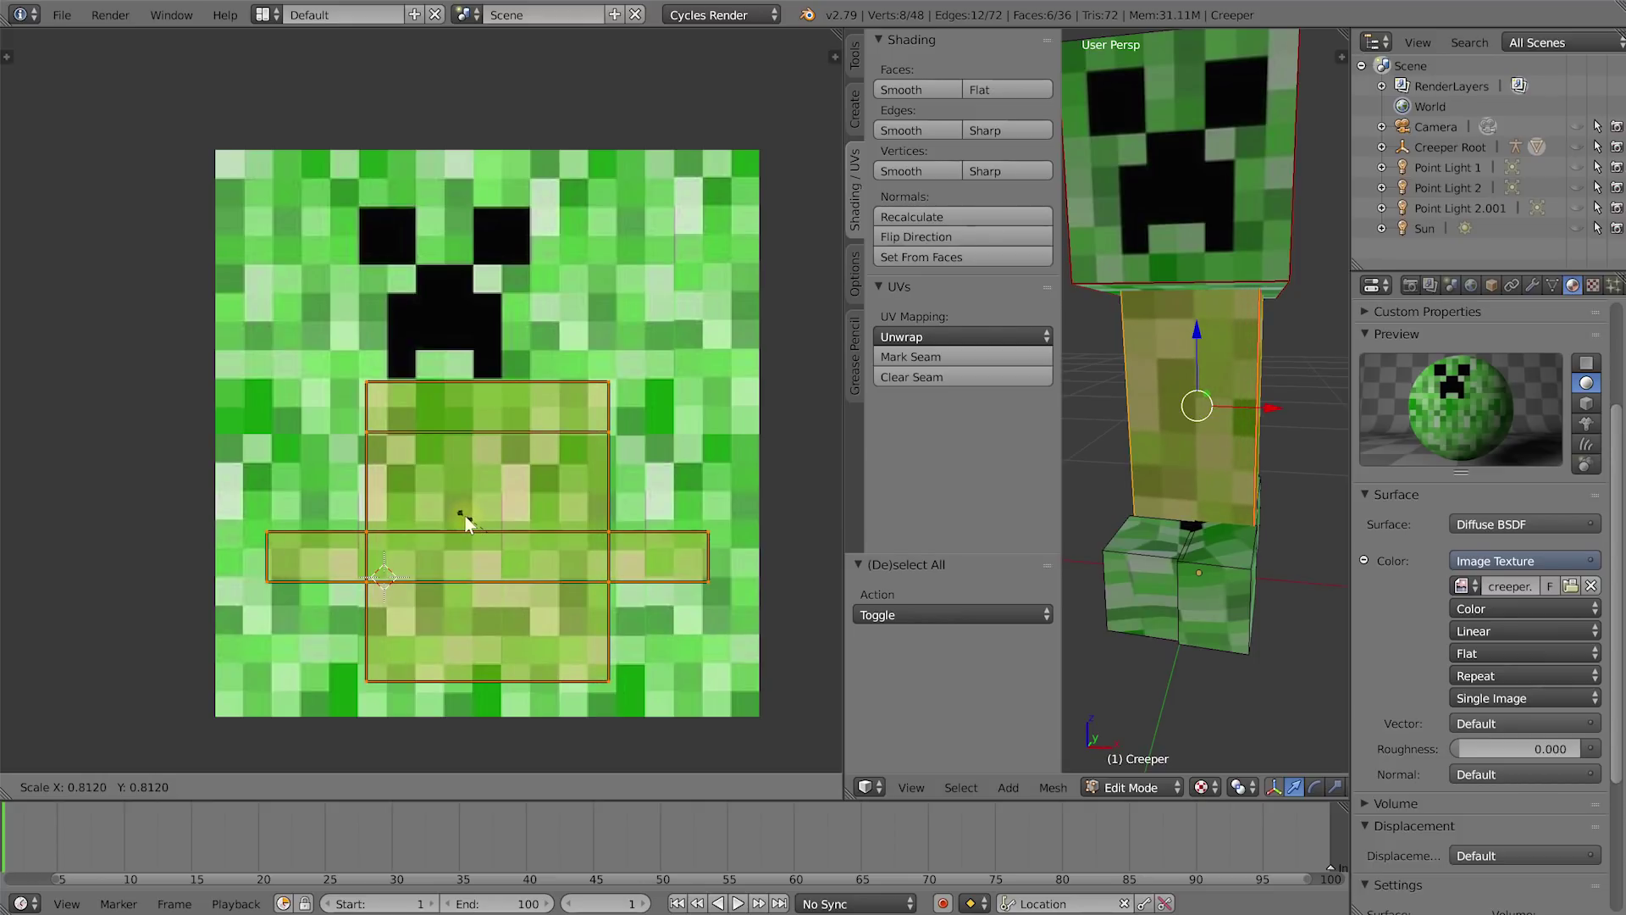
pyautogui.click(474, 506)
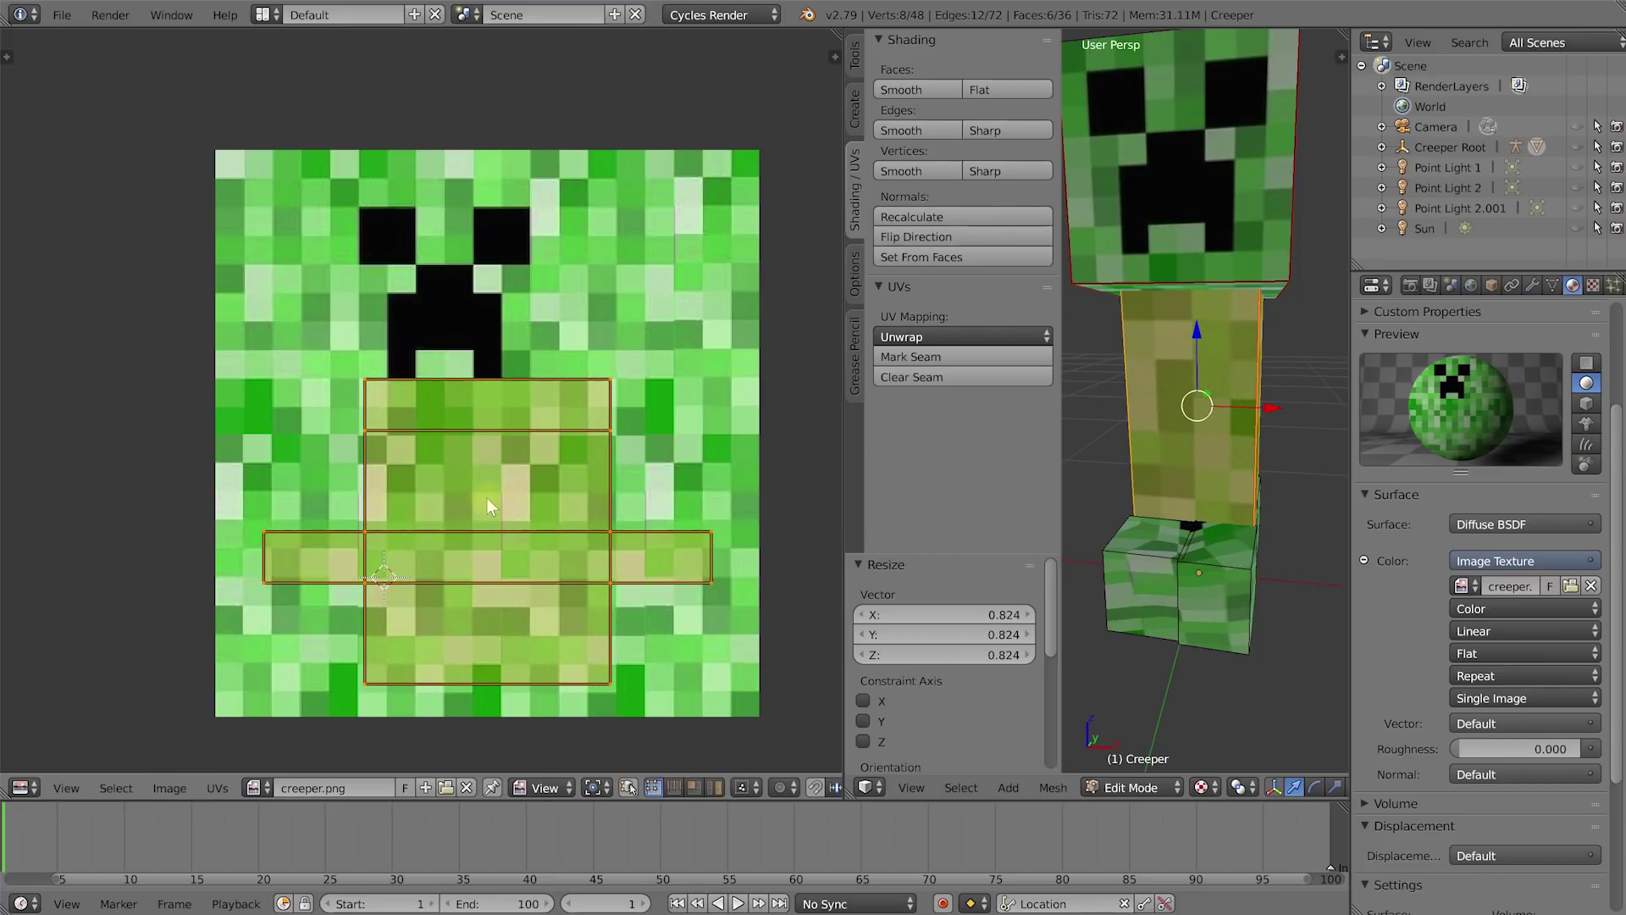
pyautogui.press('a')
pyautogui.press('a')
pyautogui.press('g')
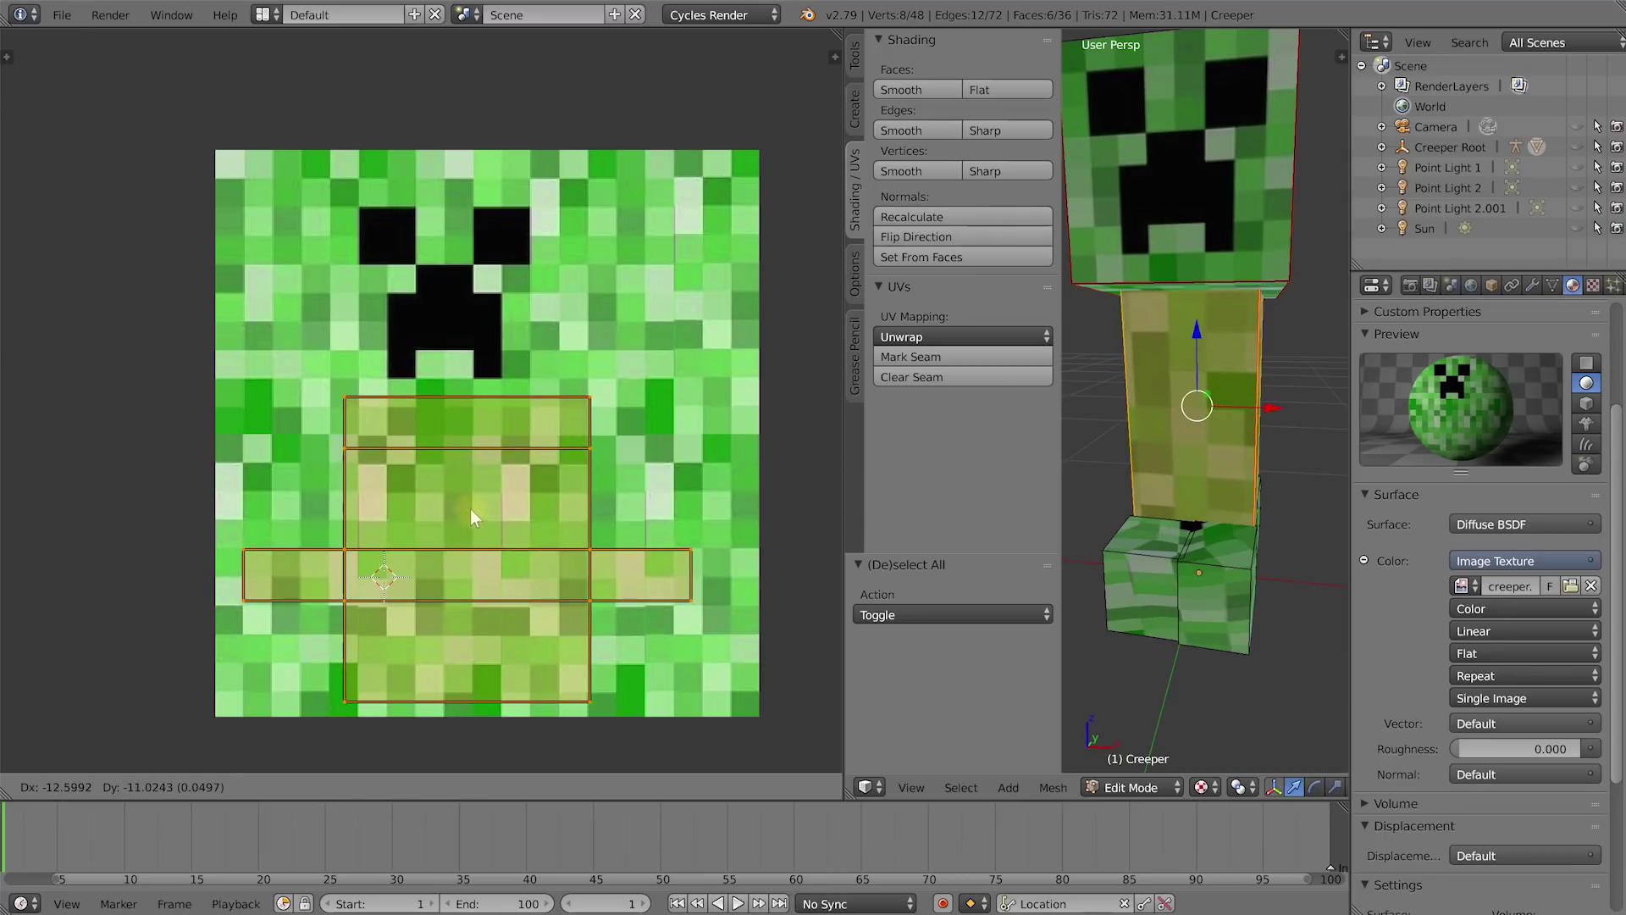
pyautogui.click(466, 510)
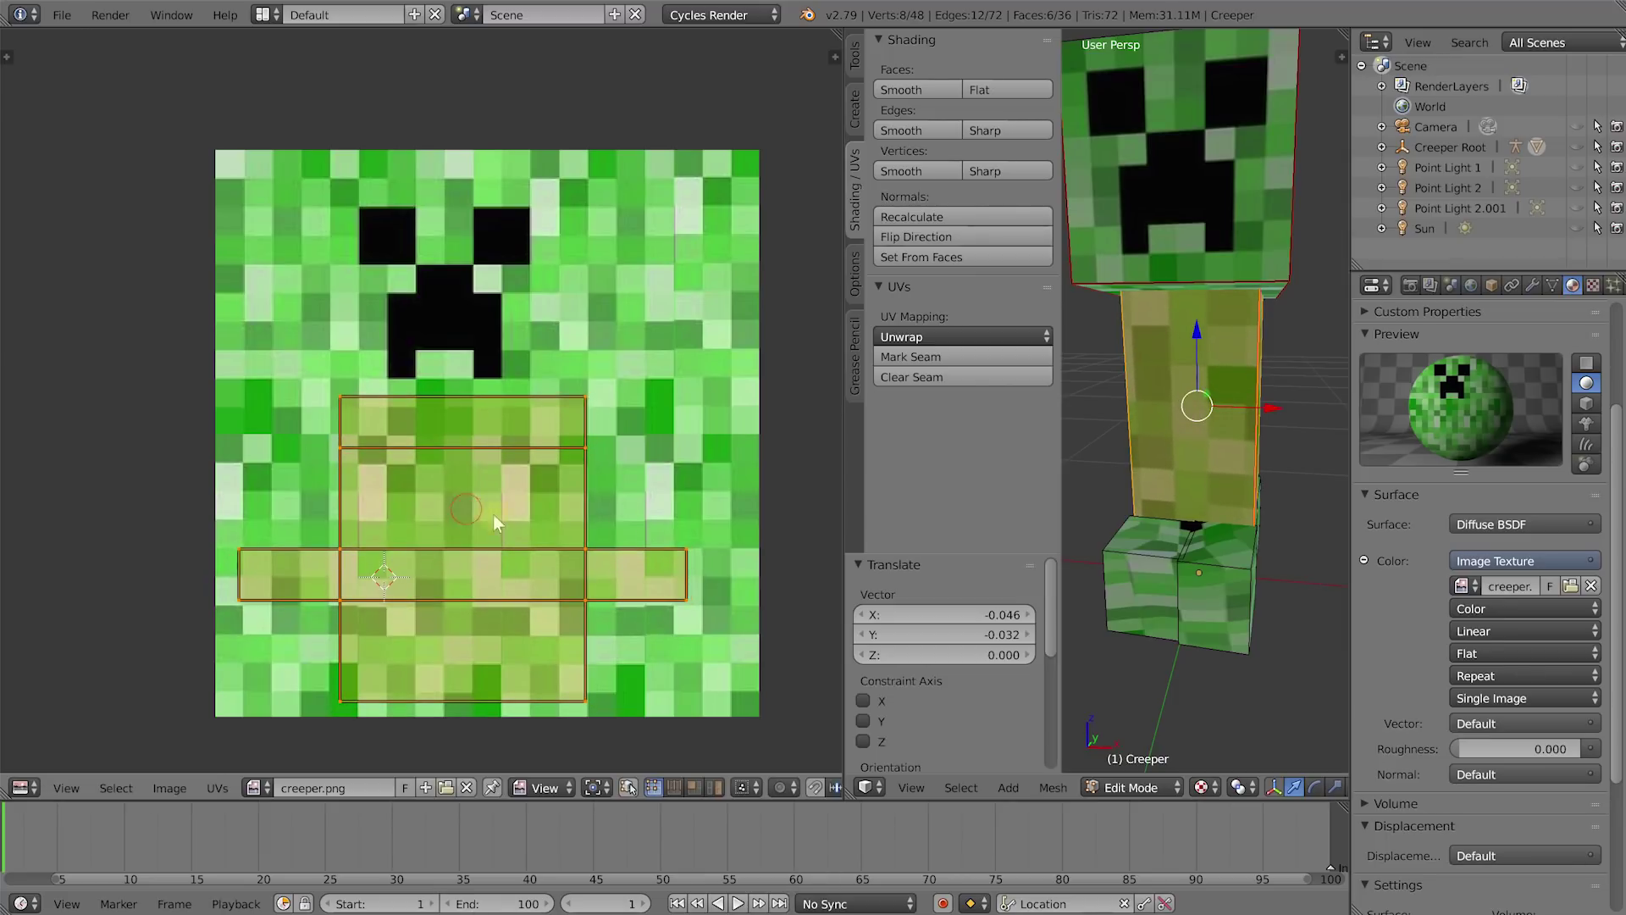
# Box-select the left column of vertices on the body's UV island and move it left to the nearest pixel boundary.
pyautogui.moveTo(1258, 476); pyautogui.dragTo(1224, 366, button='middle')
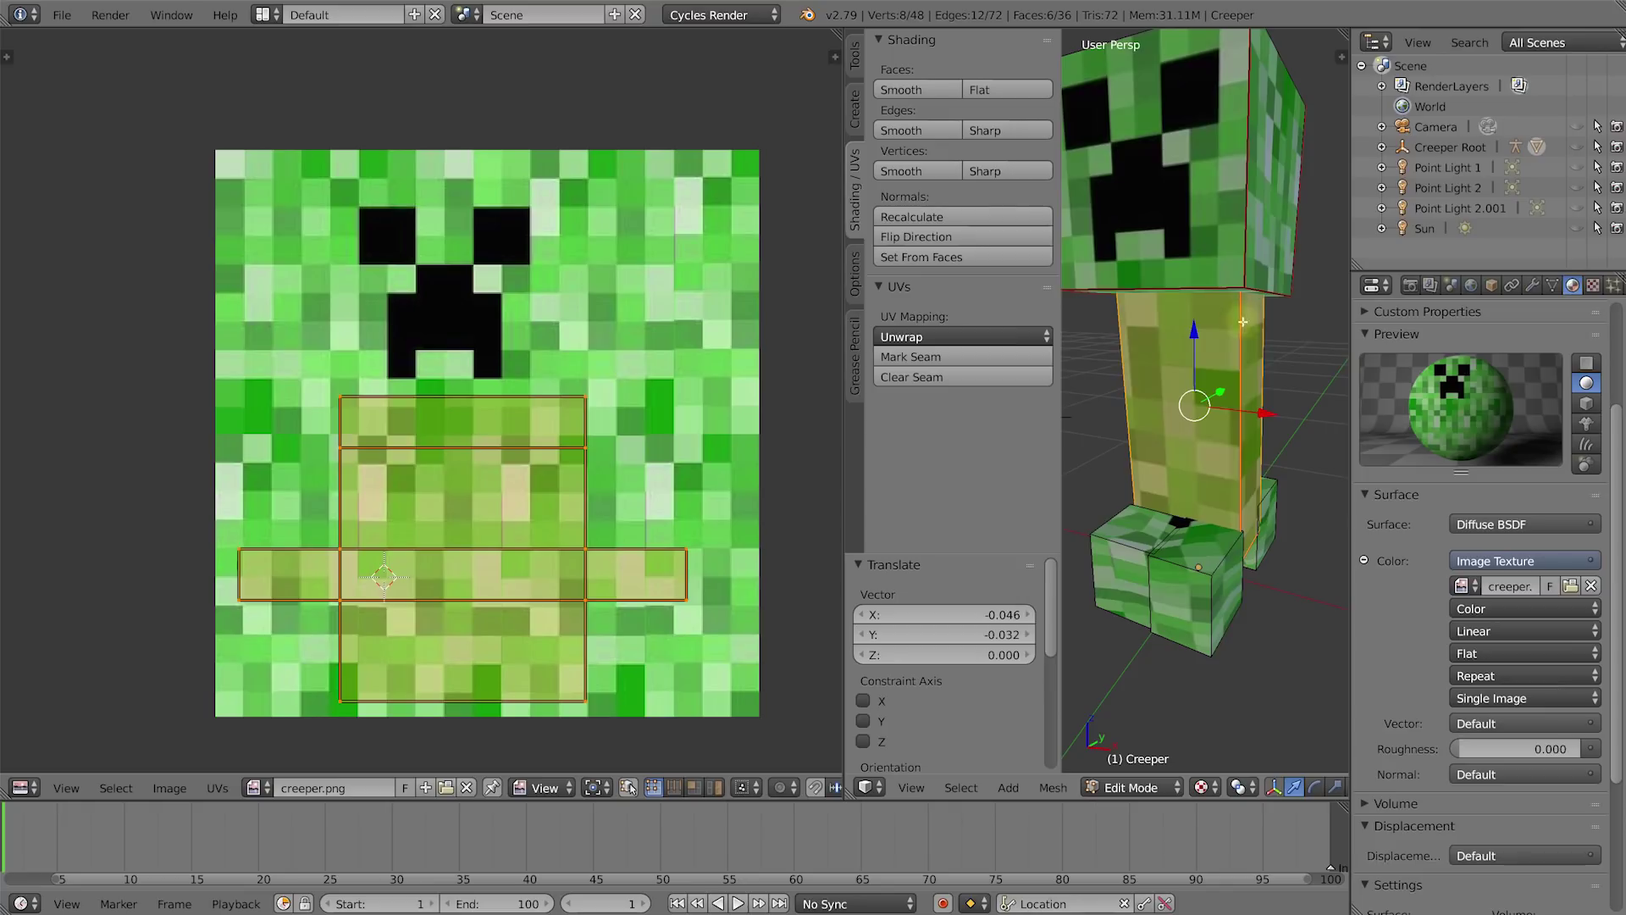
pyautogui.moveTo(1202, 455); pyautogui.dragTo(1215, 449, button='middle')
pyautogui.moveTo(1216, 382); pyautogui.dragTo(1247, 378, button='middle')
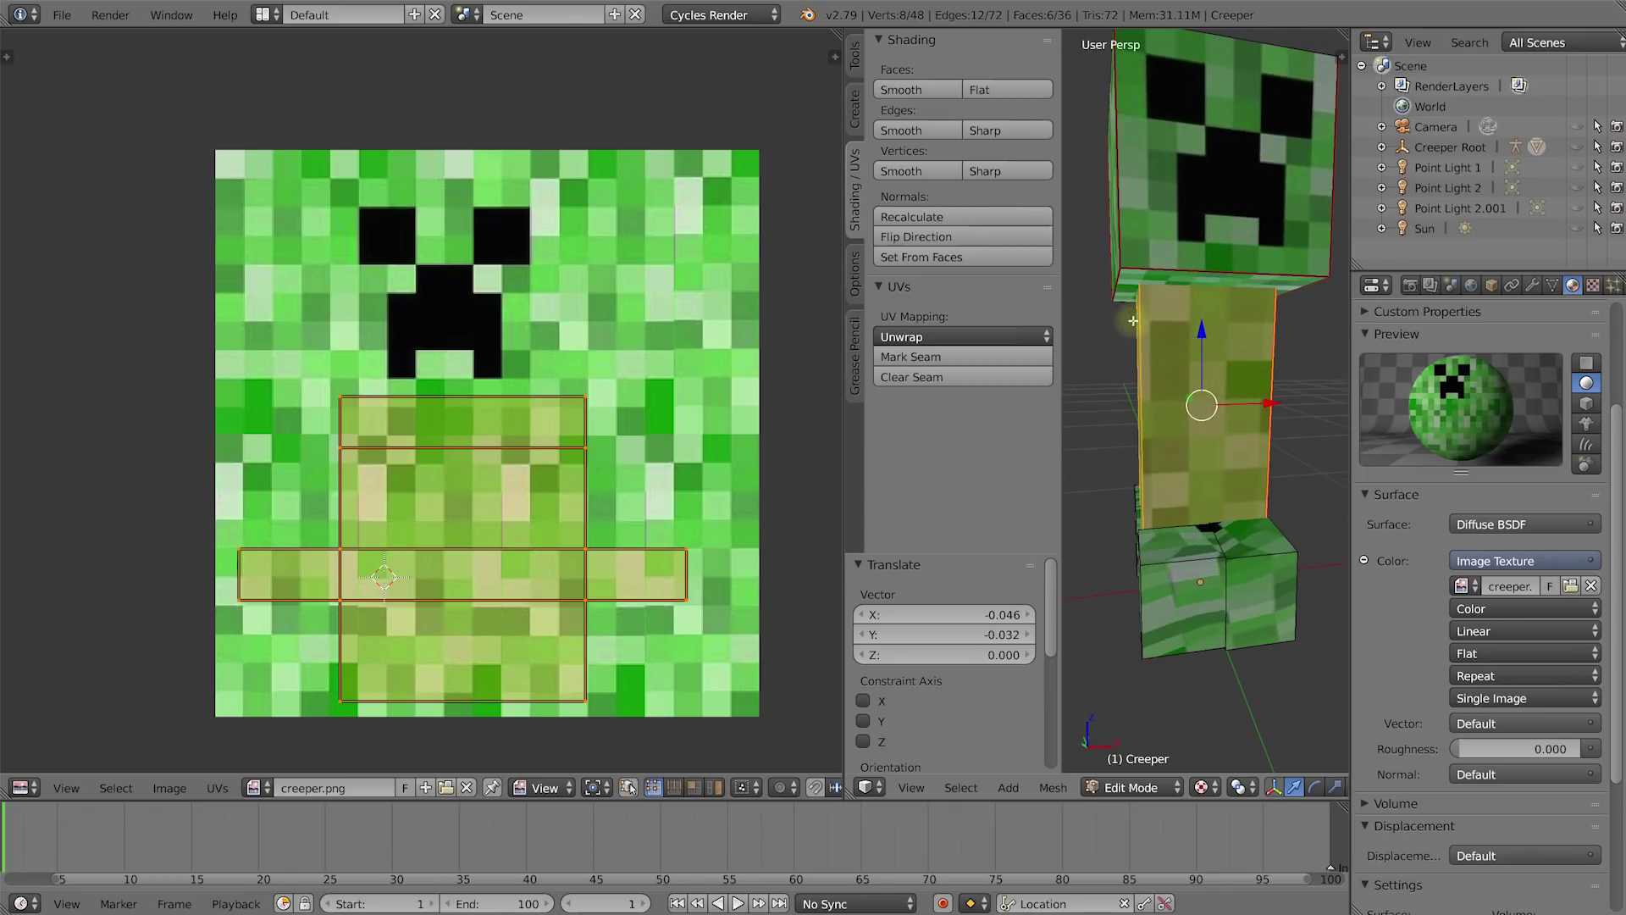
pyautogui.moveTo(1159, 408); pyautogui.dragTo(1186, 405, button='middle')
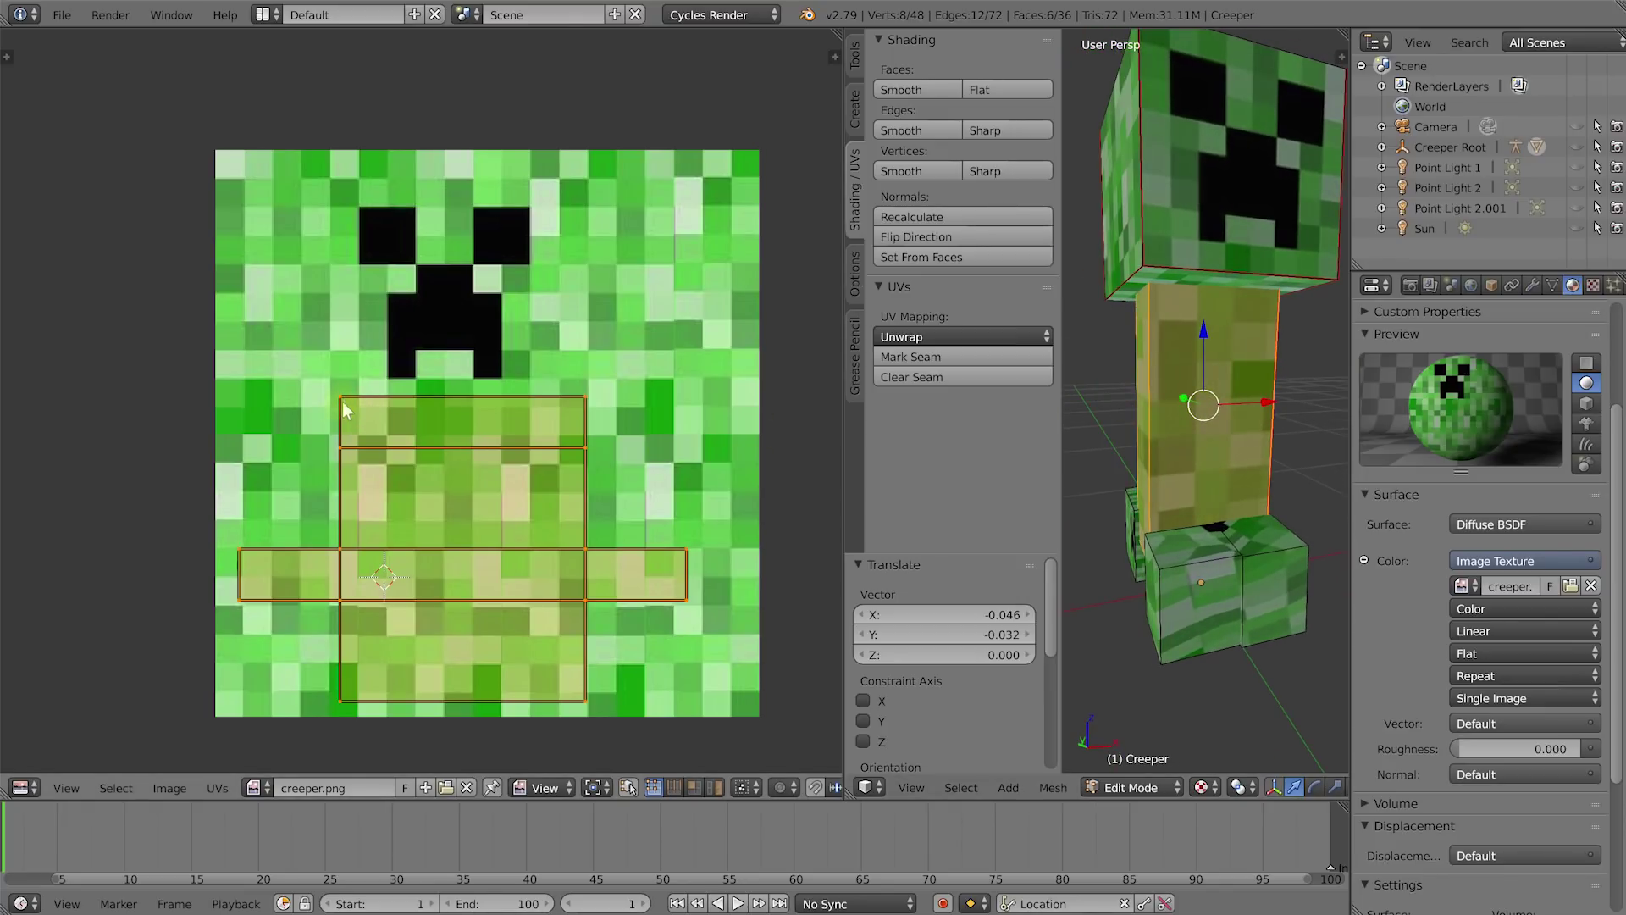
pyautogui.click(343, 395)
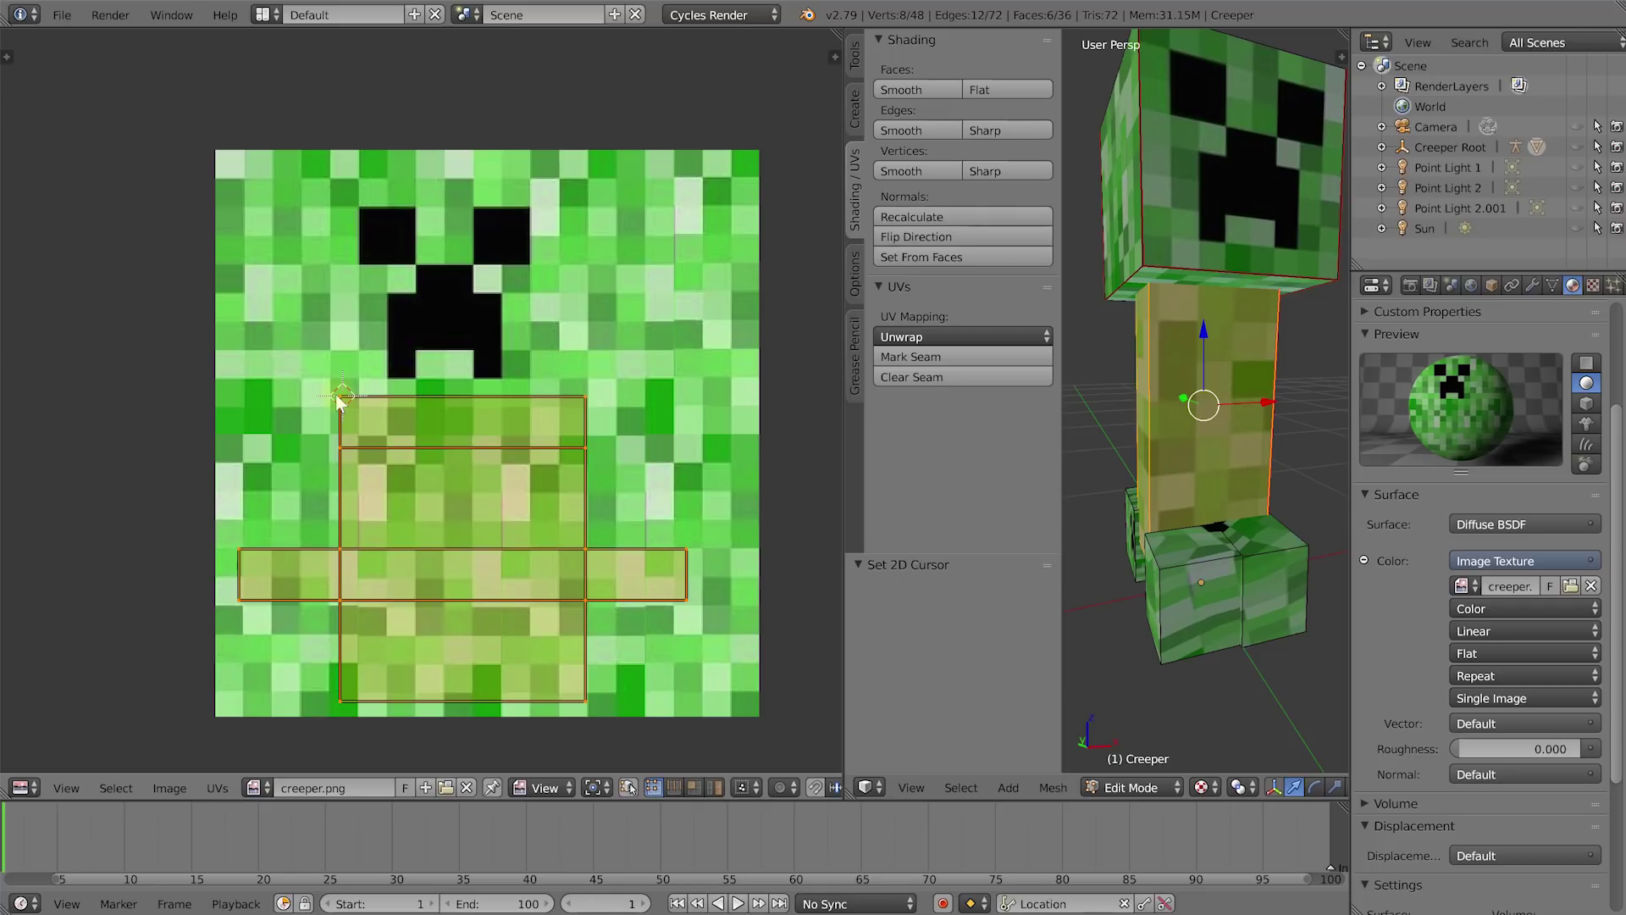
pyautogui.press('a')
pyautogui.press('b')
pyautogui.moveTo(322, 378); pyautogui.dragTo(351, 704)
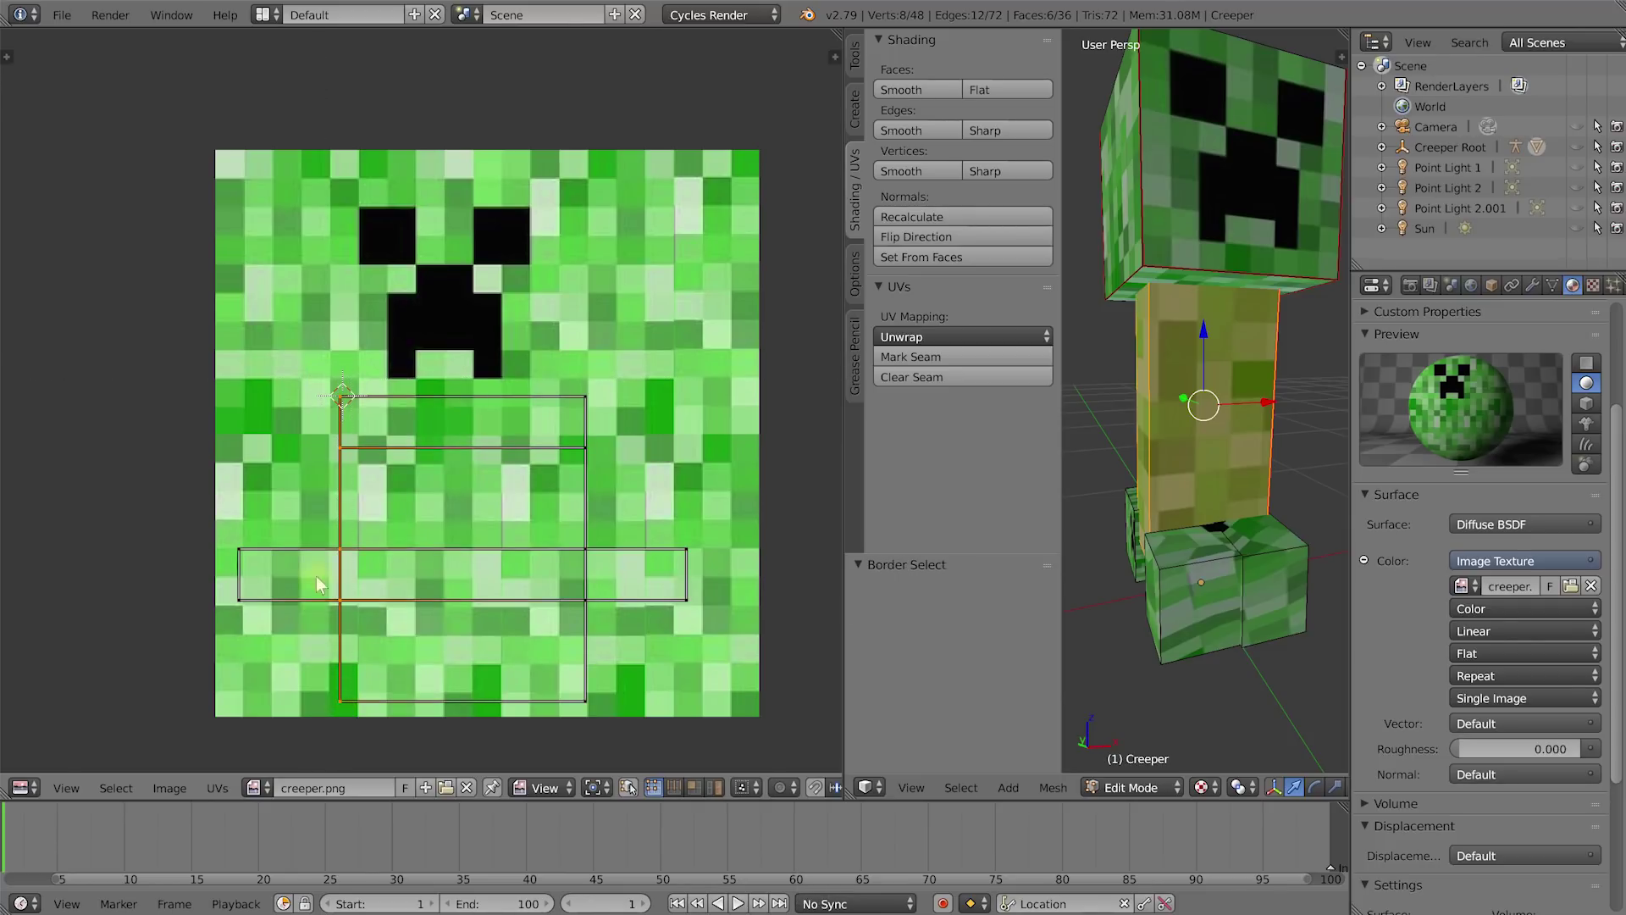
pyautogui.press('g')
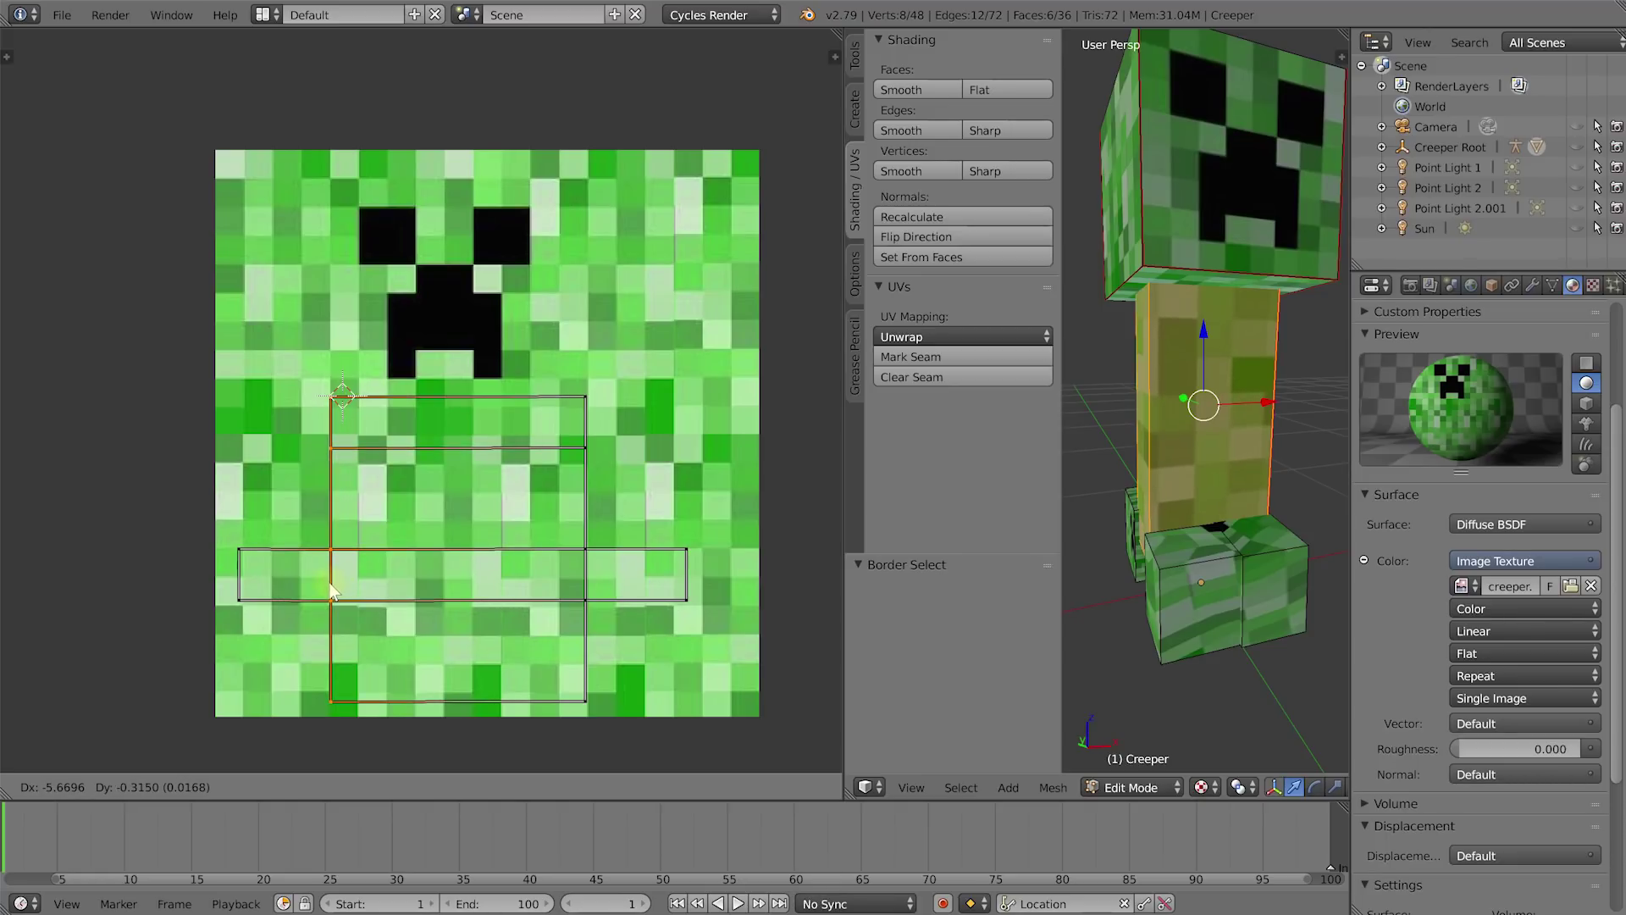
pyautogui.click(331, 590)
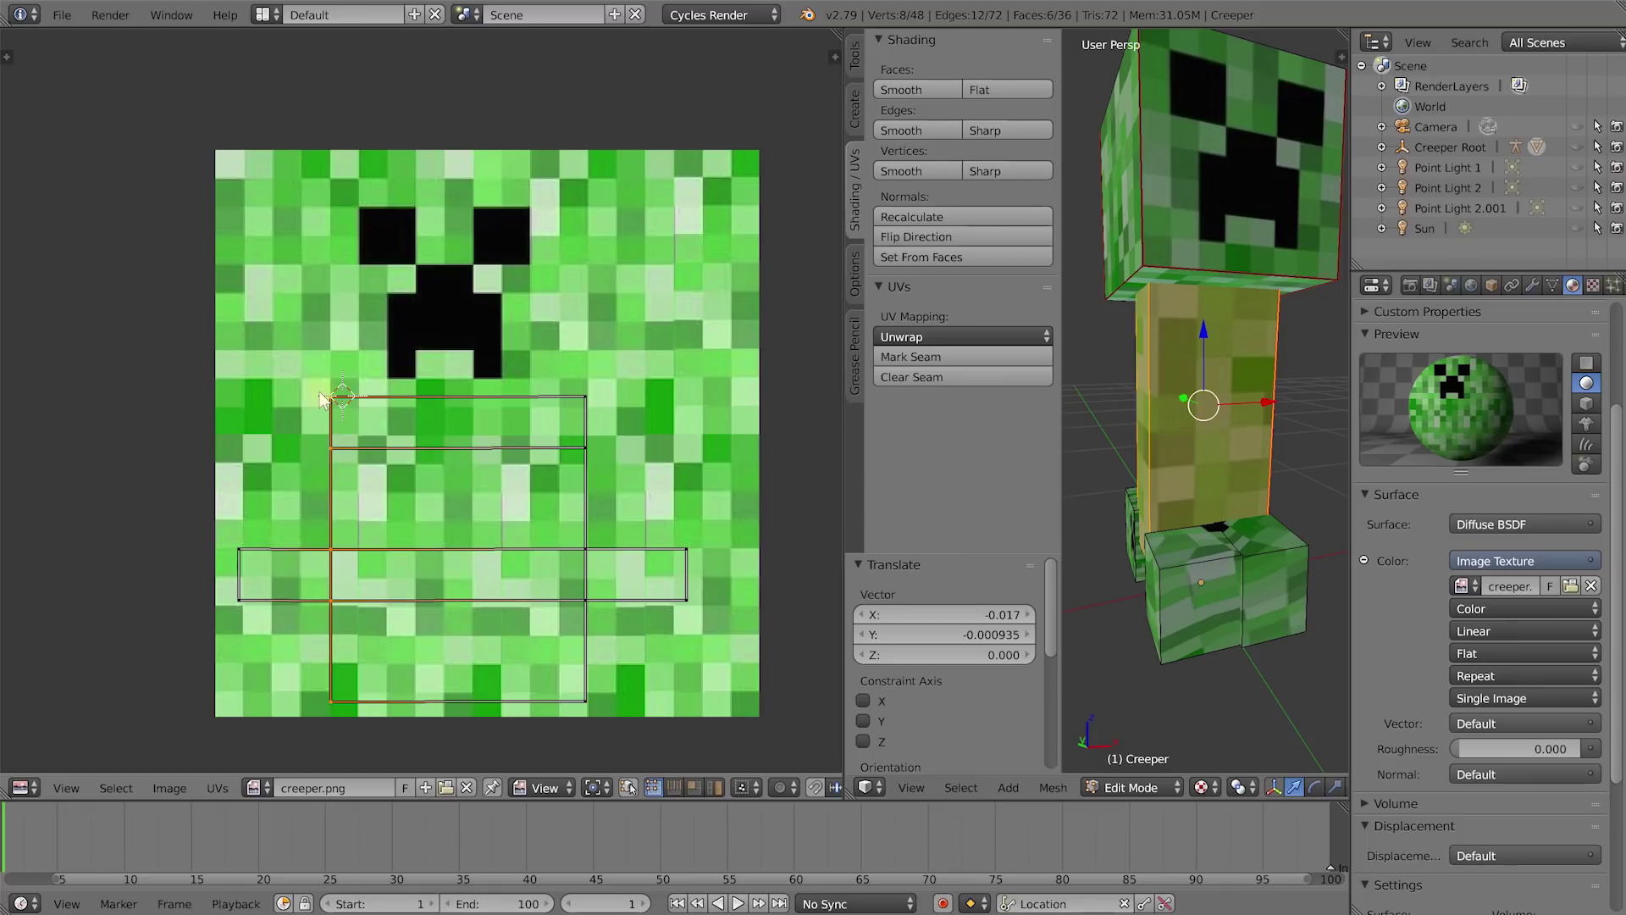
# Move the body island's top vertex row down by about 0.020 and its bottom row up by about 0.014 to match pixel boundaries.
pyautogui.press('a')
pyautogui.press('b')
pyautogui.moveTo(319, 387); pyautogui.dragTo(608, 405)
pyautogui.press('g')
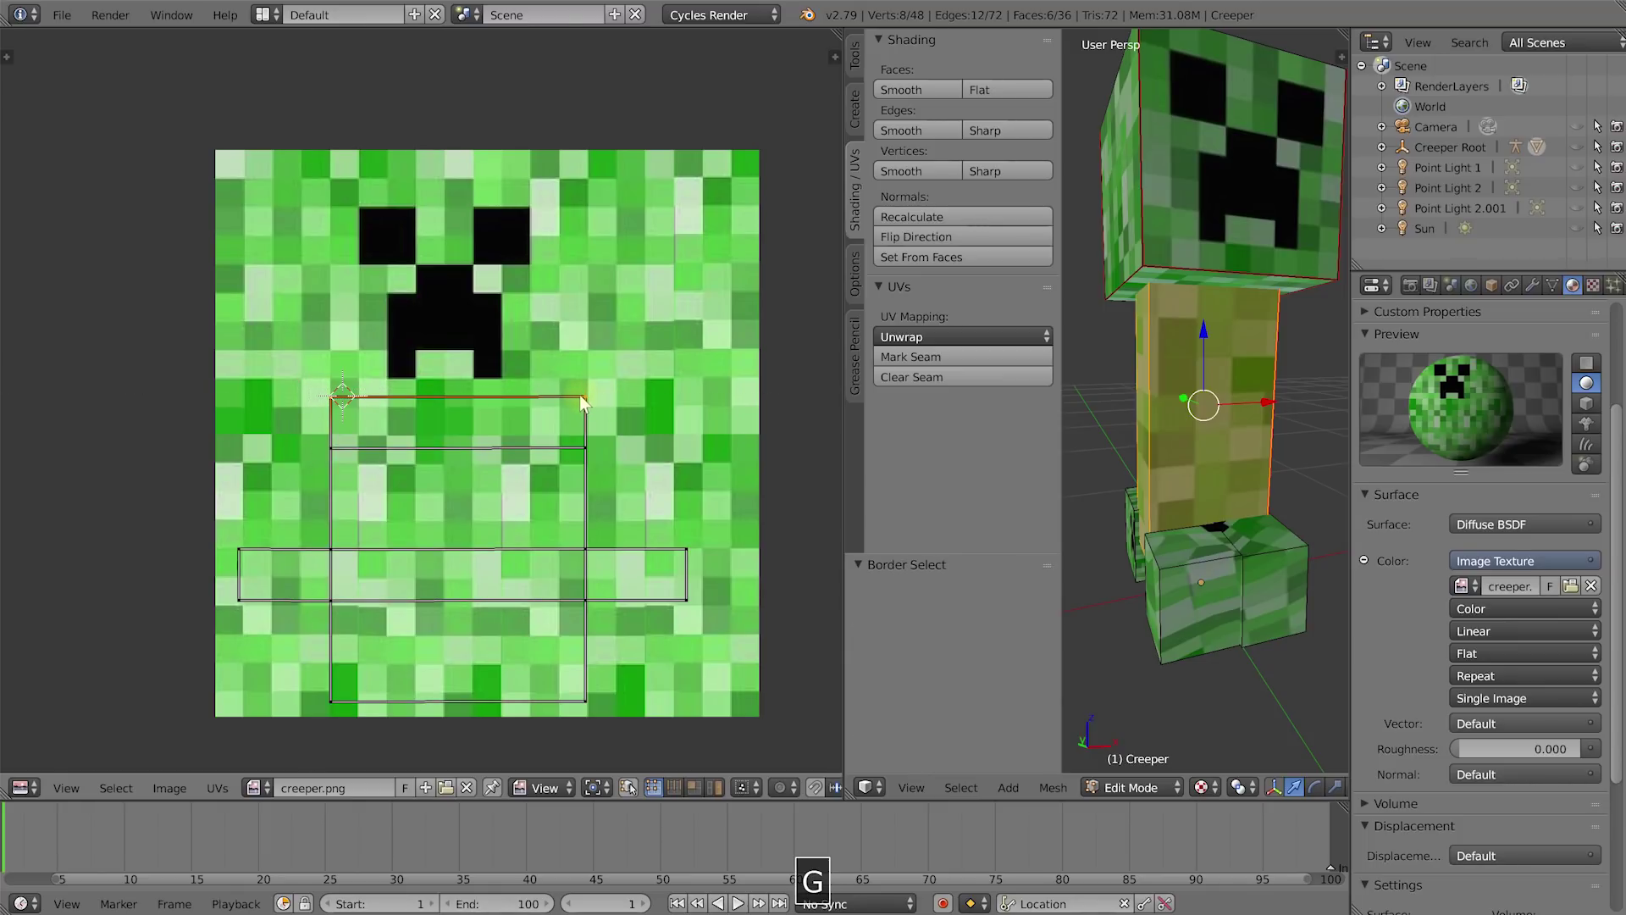
pyautogui.click(596, 410)
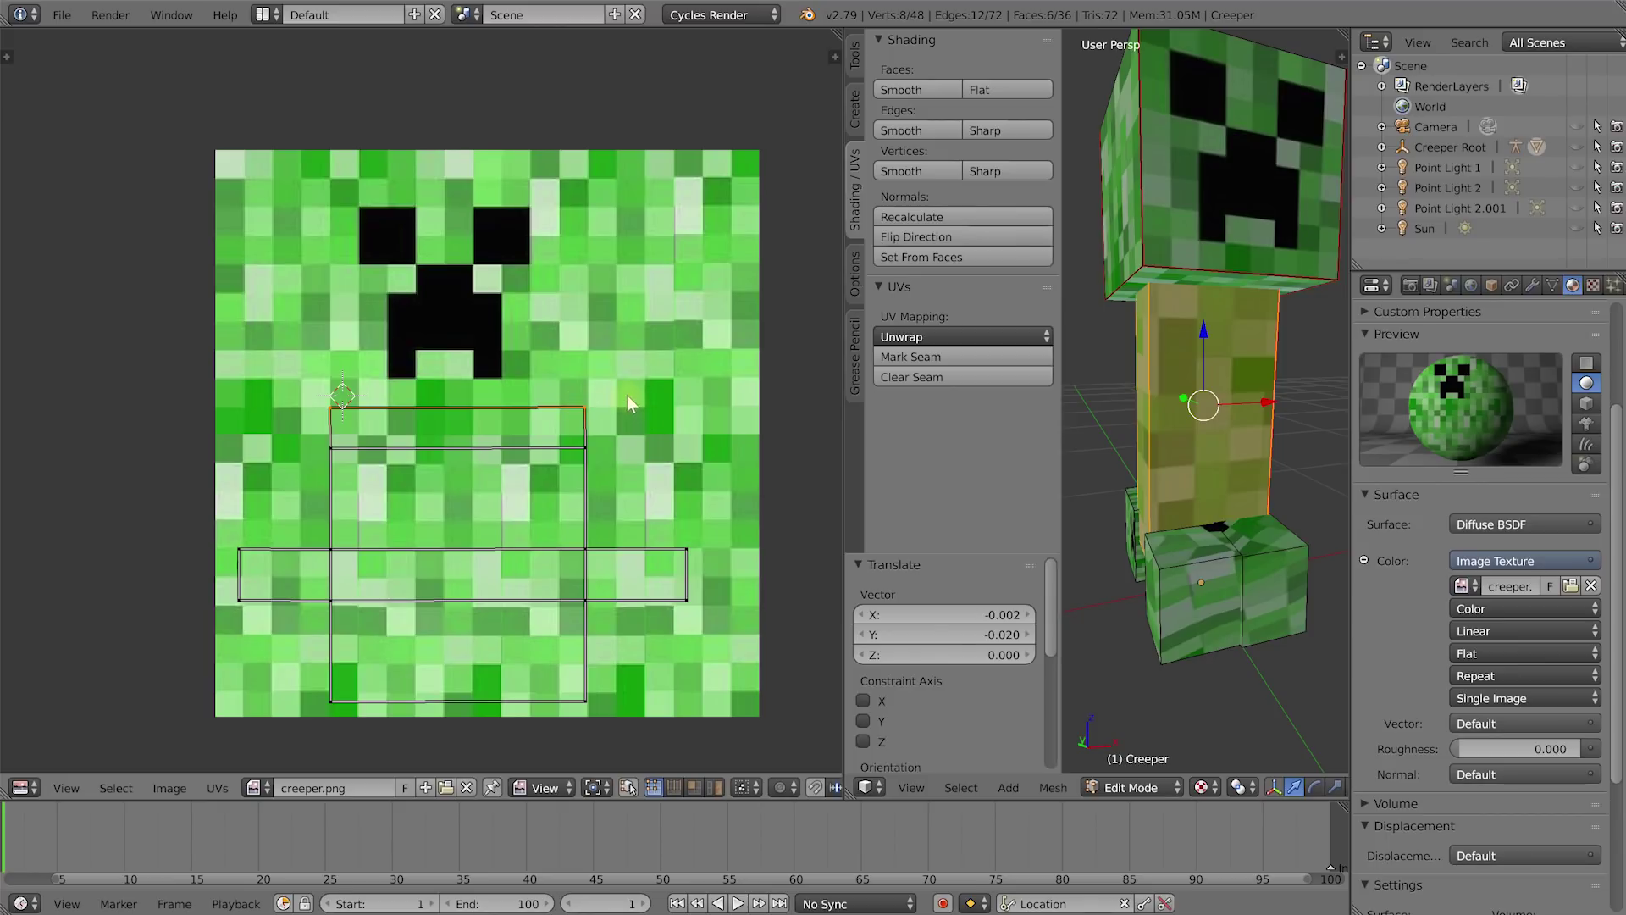
pyautogui.press('b')
pyautogui.moveTo(622, 688); pyautogui.dragTo(320, 715)
pyautogui.press('g')
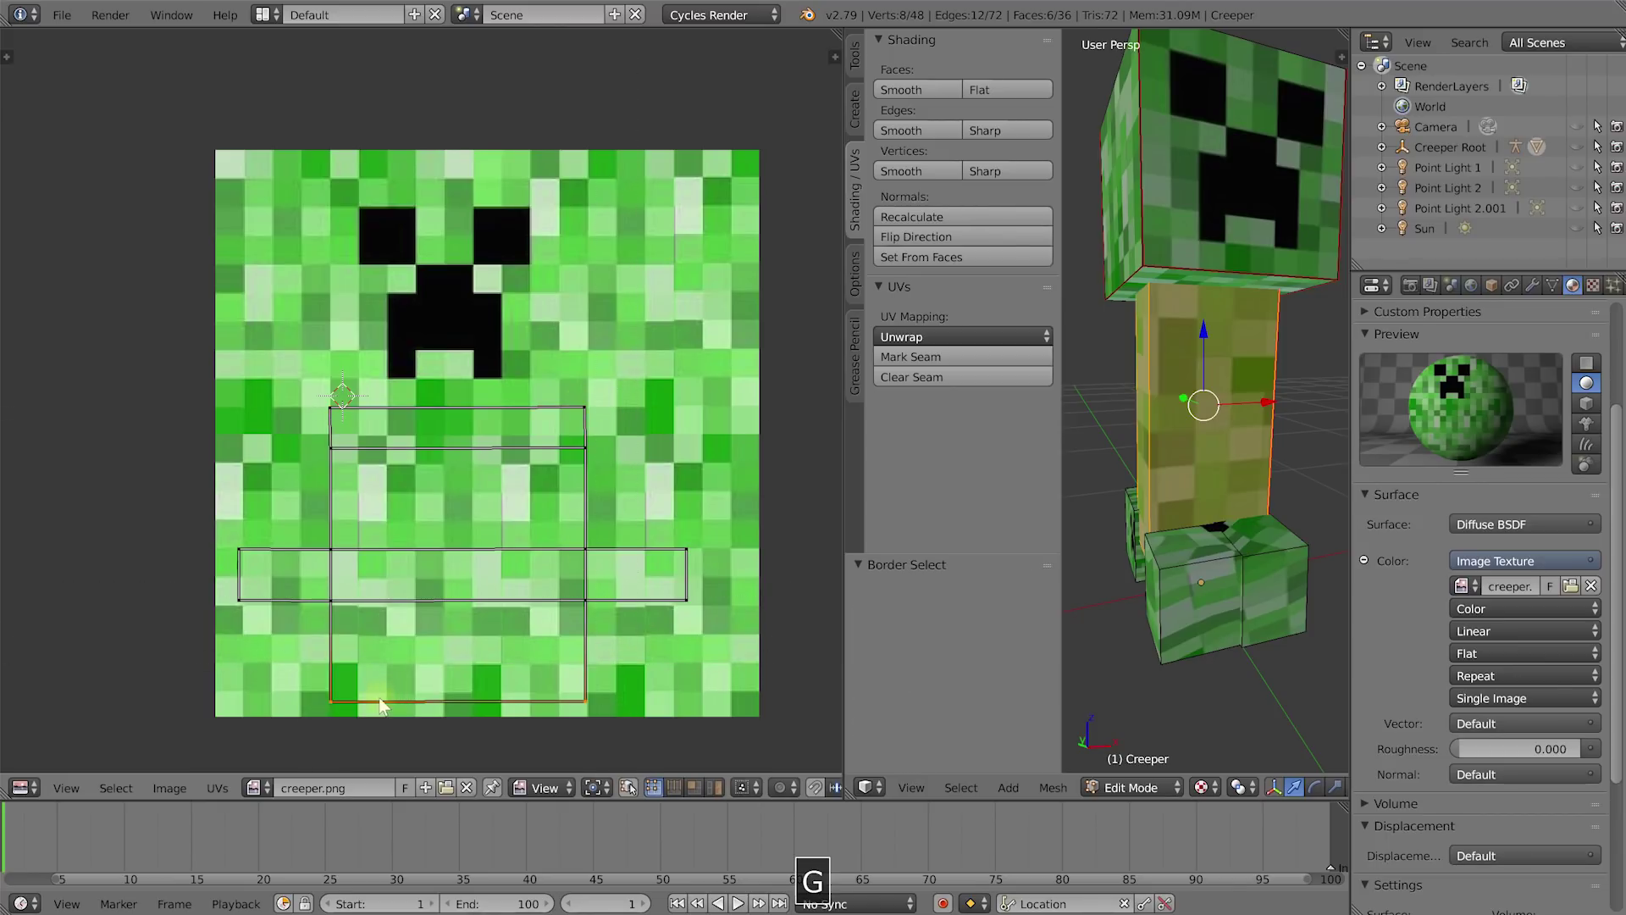
pyautogui.click(378, 689)
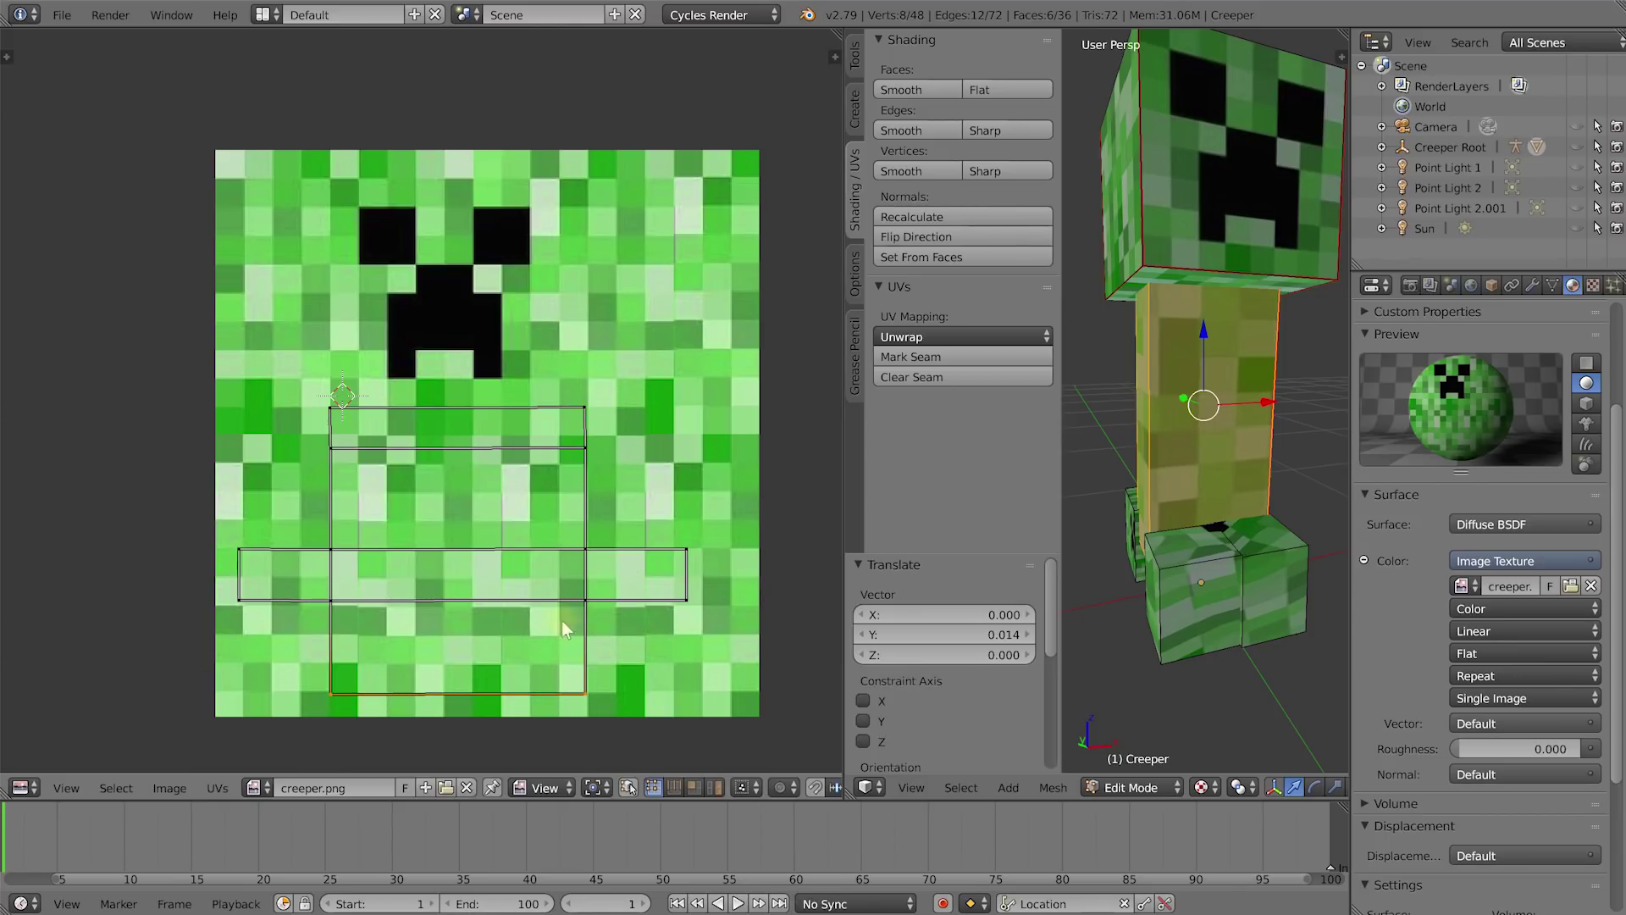
# Move the corner vertices at the right end of the body island's horizontal strip onto the pixel grid.
pyautogui.hotkey('ctrl', 'Tab')
pyautogui.click(669, 590)
pyautogui.rightClick(687, 601)
pyautogui.press('g')
pyautogui.click(661, 553)
# Align the left-end corners of the body island's horizontal strip and its remaining inner left vertices with the pixel grid.
pyautogui.press('g')
pyautogui.click(246, 549)
pyautogui.rightClick(239, 601)
pyautogui.press('g')
pyautogui.click(242, 606)
pyautogui.rightClick(328, 600)
pyautogui.press('g')
pyautogui.click(330, 607)
pyautogui.click(327, 458)
# Select the outer vertical corner edge and three top edges of one front foot, switching the model to wireframe.
pyautogui.moveTo(1228, 500); pyautogui.dragTo(1165, 396, button='middle')
pyautogui.scroll(-2, 1249, 418)
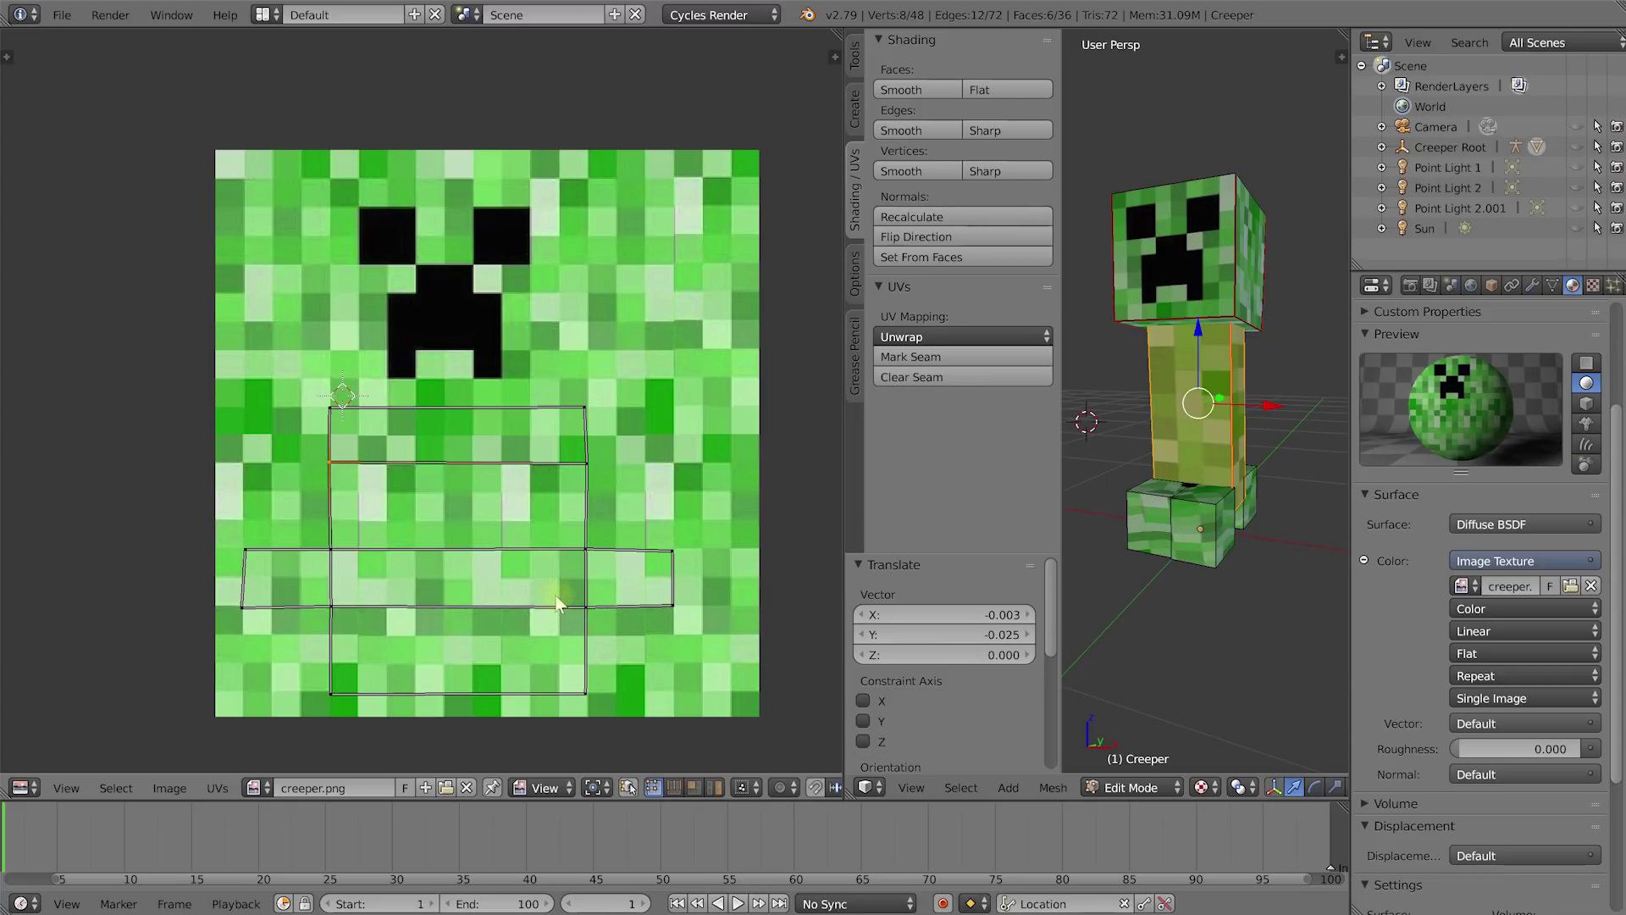
pyautogui.moveTo(1198, 565); pyautogui.dragTo(1234, 570, button='middle')
pyautogui.scroll(2, 1219, 573)
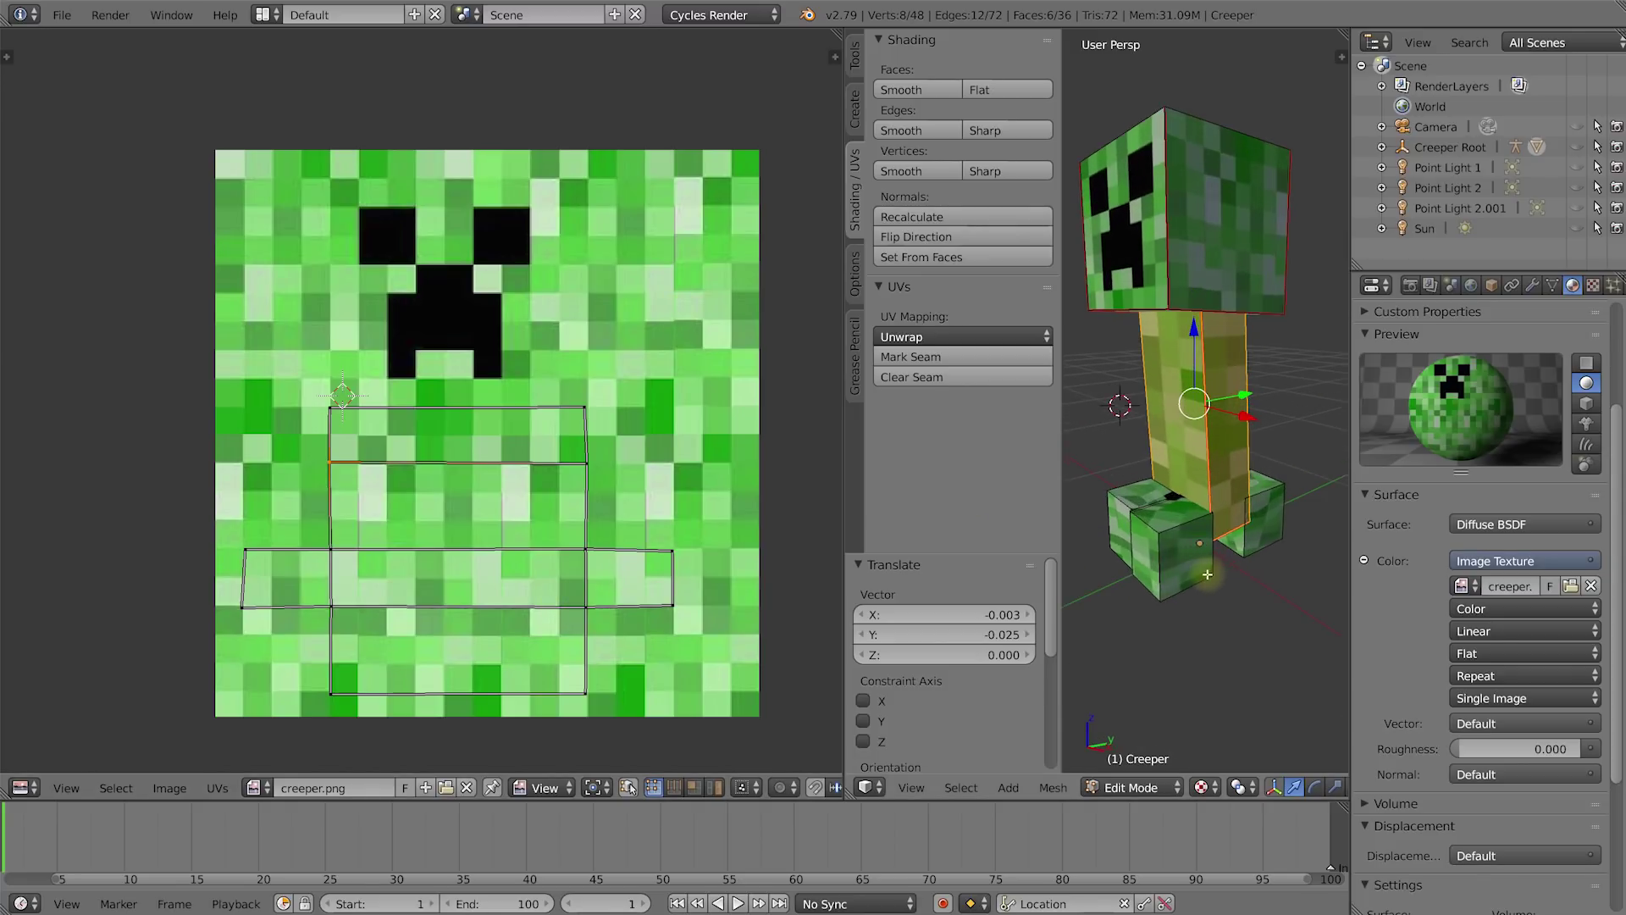
pyautogui.rightClick(1159, 558)
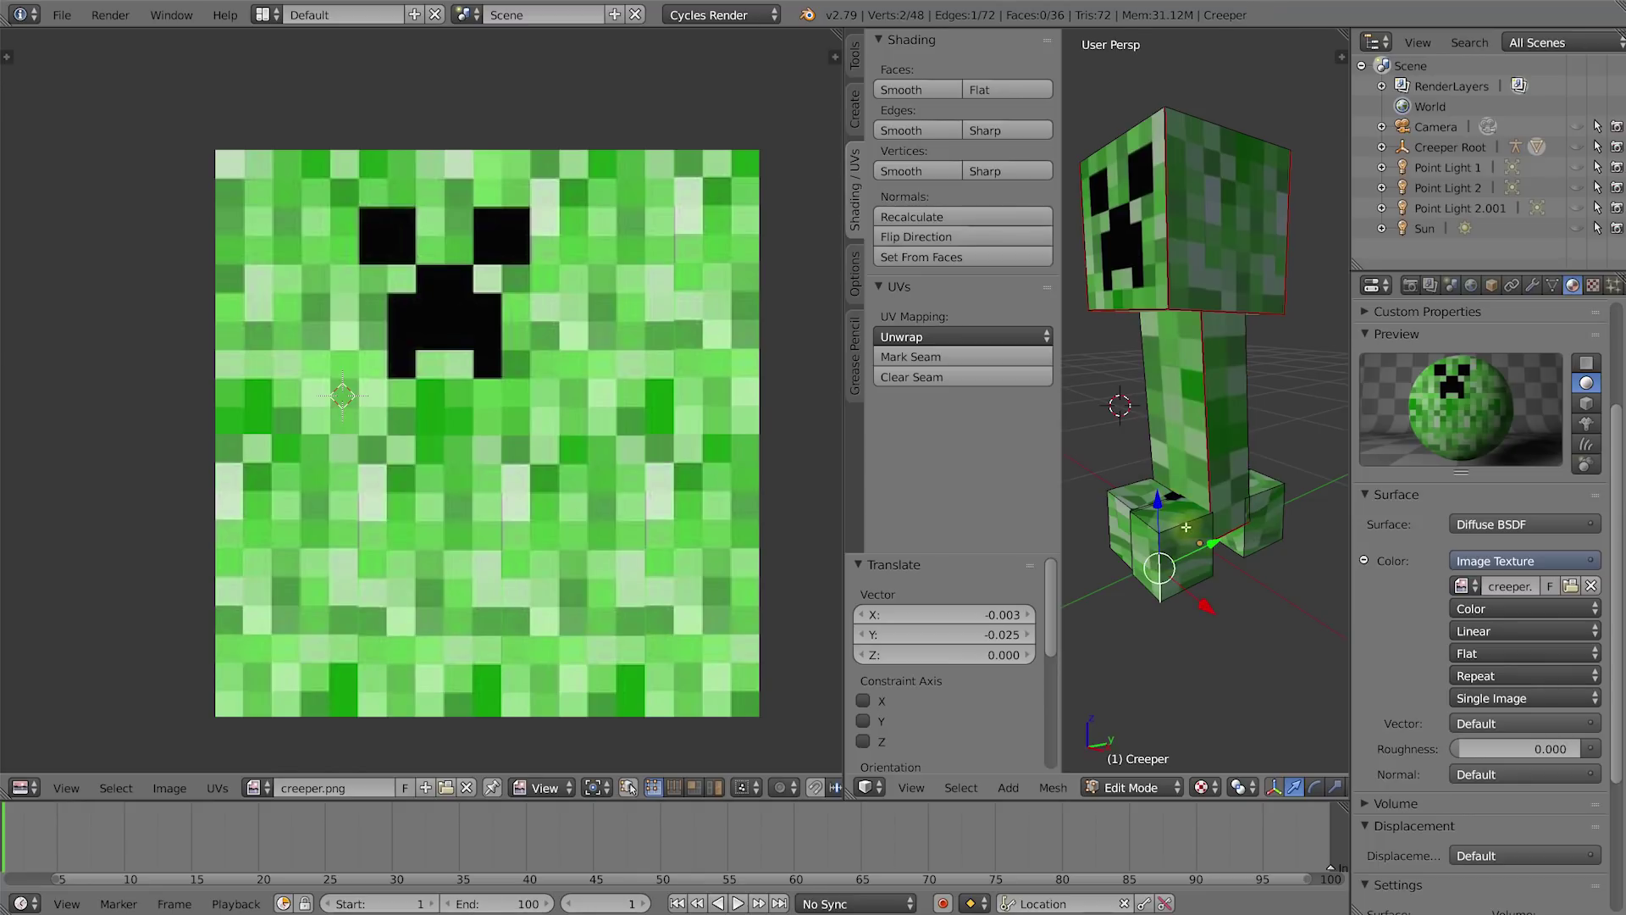
pyautogui.keyDown('shift'); pyautogui.rightClick(1152, 520); pyautogui.keyUp('shift')
pyautogui.scroll(6, 1157, 535)
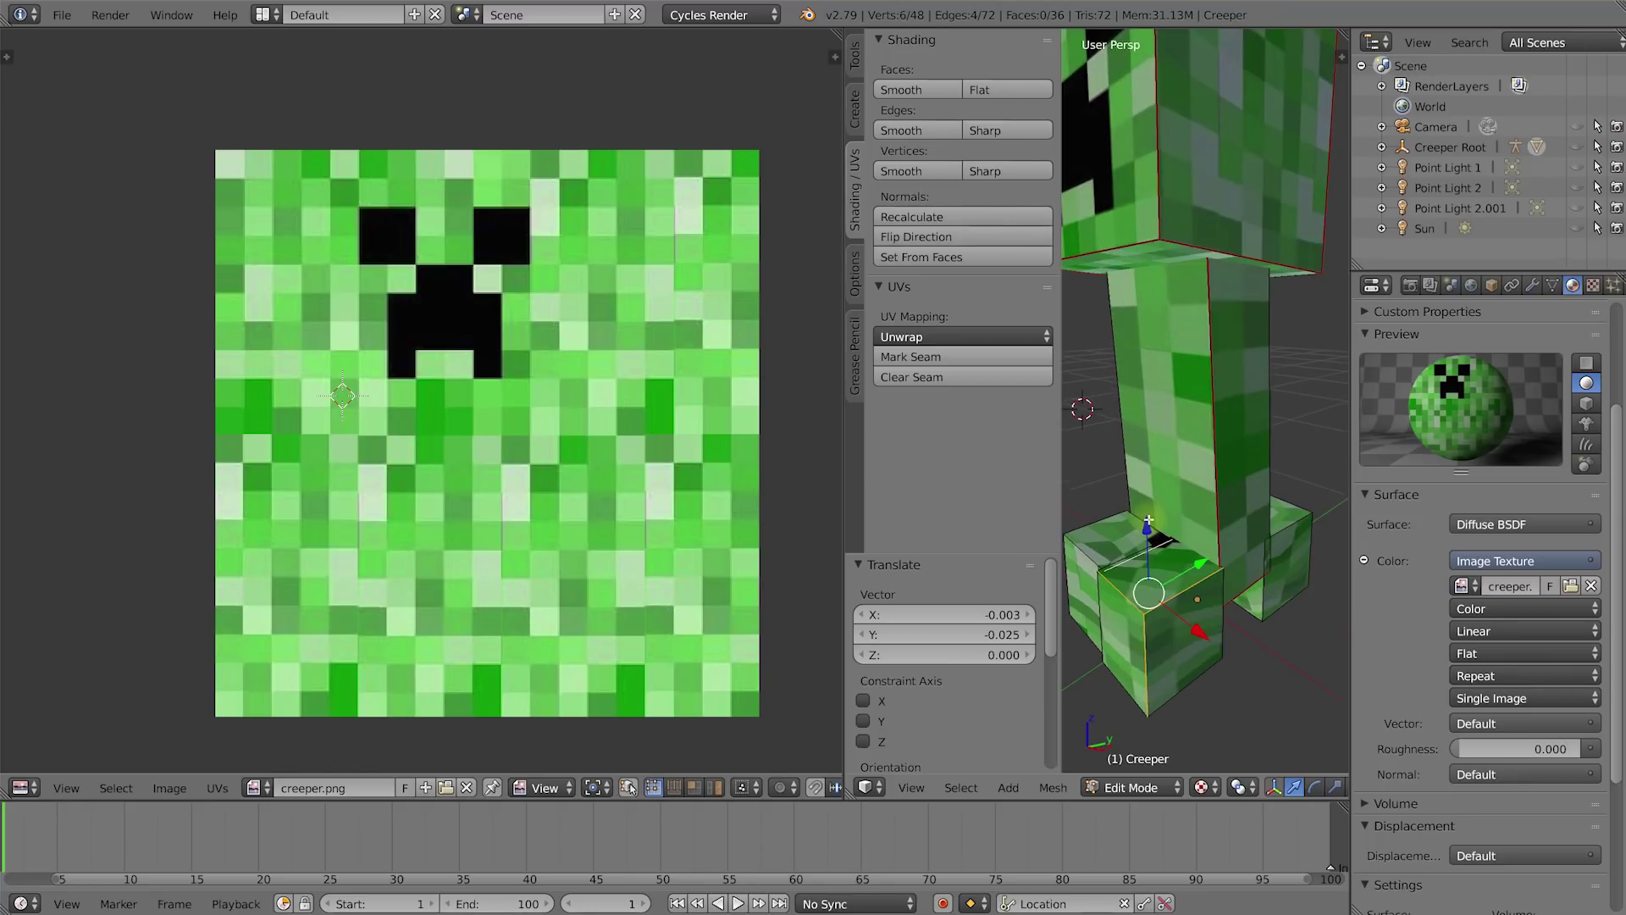
pyautogui.scroll(6, 1213, 480)
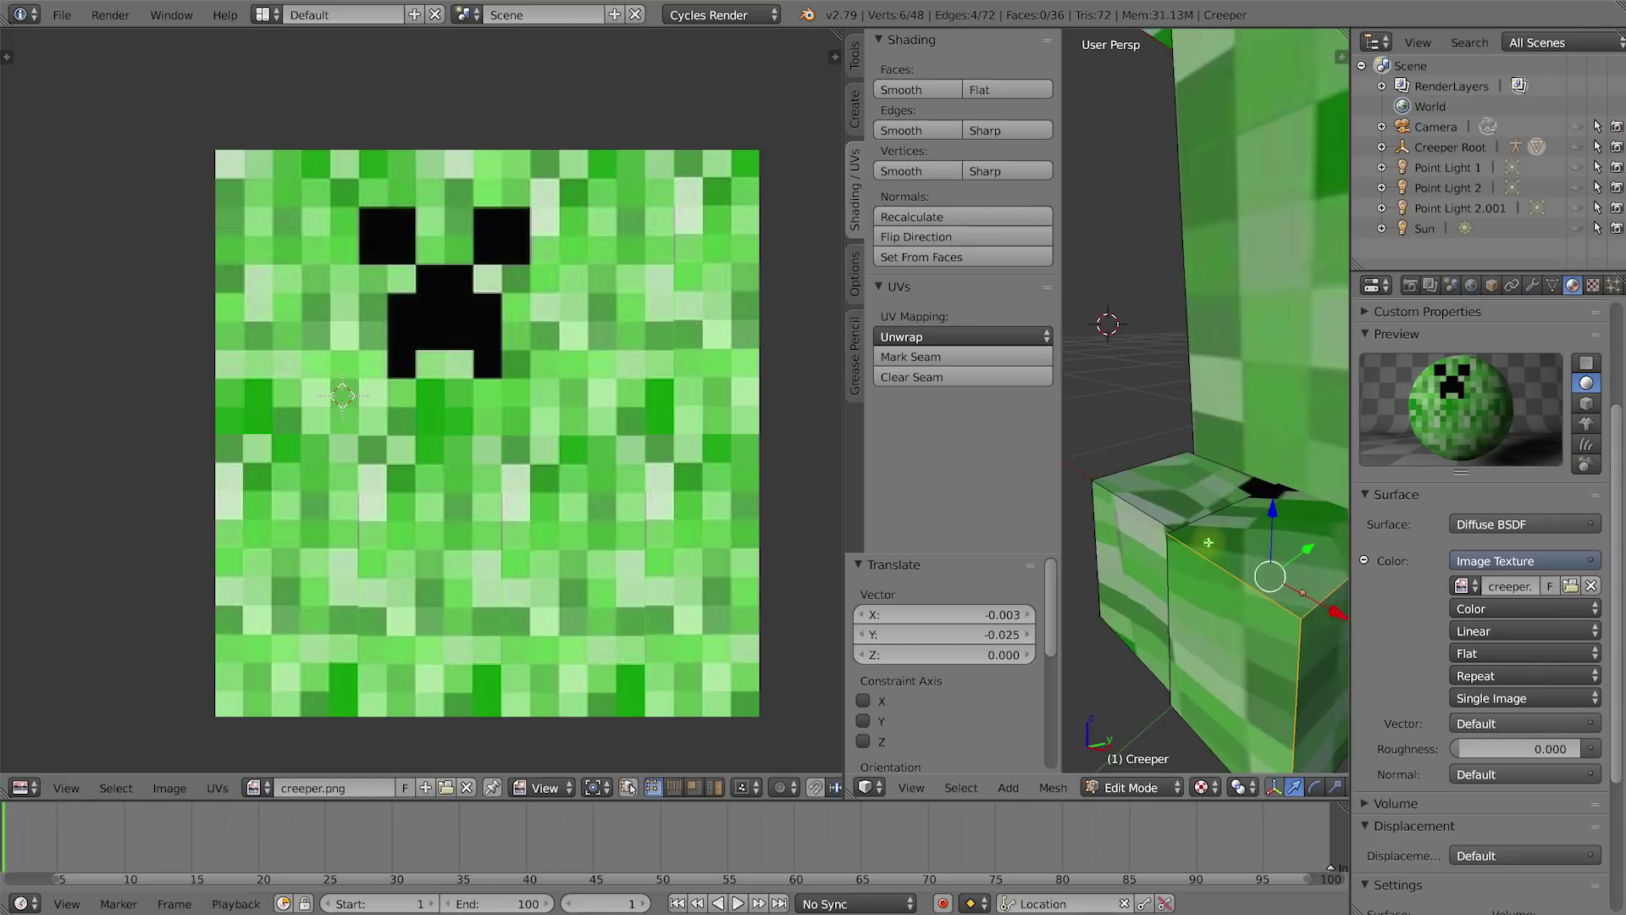
pyautogui.moveTo(1271, 529); pyautogui.dragTo(1226, 523, button='middle')
pyautogui.press('z')
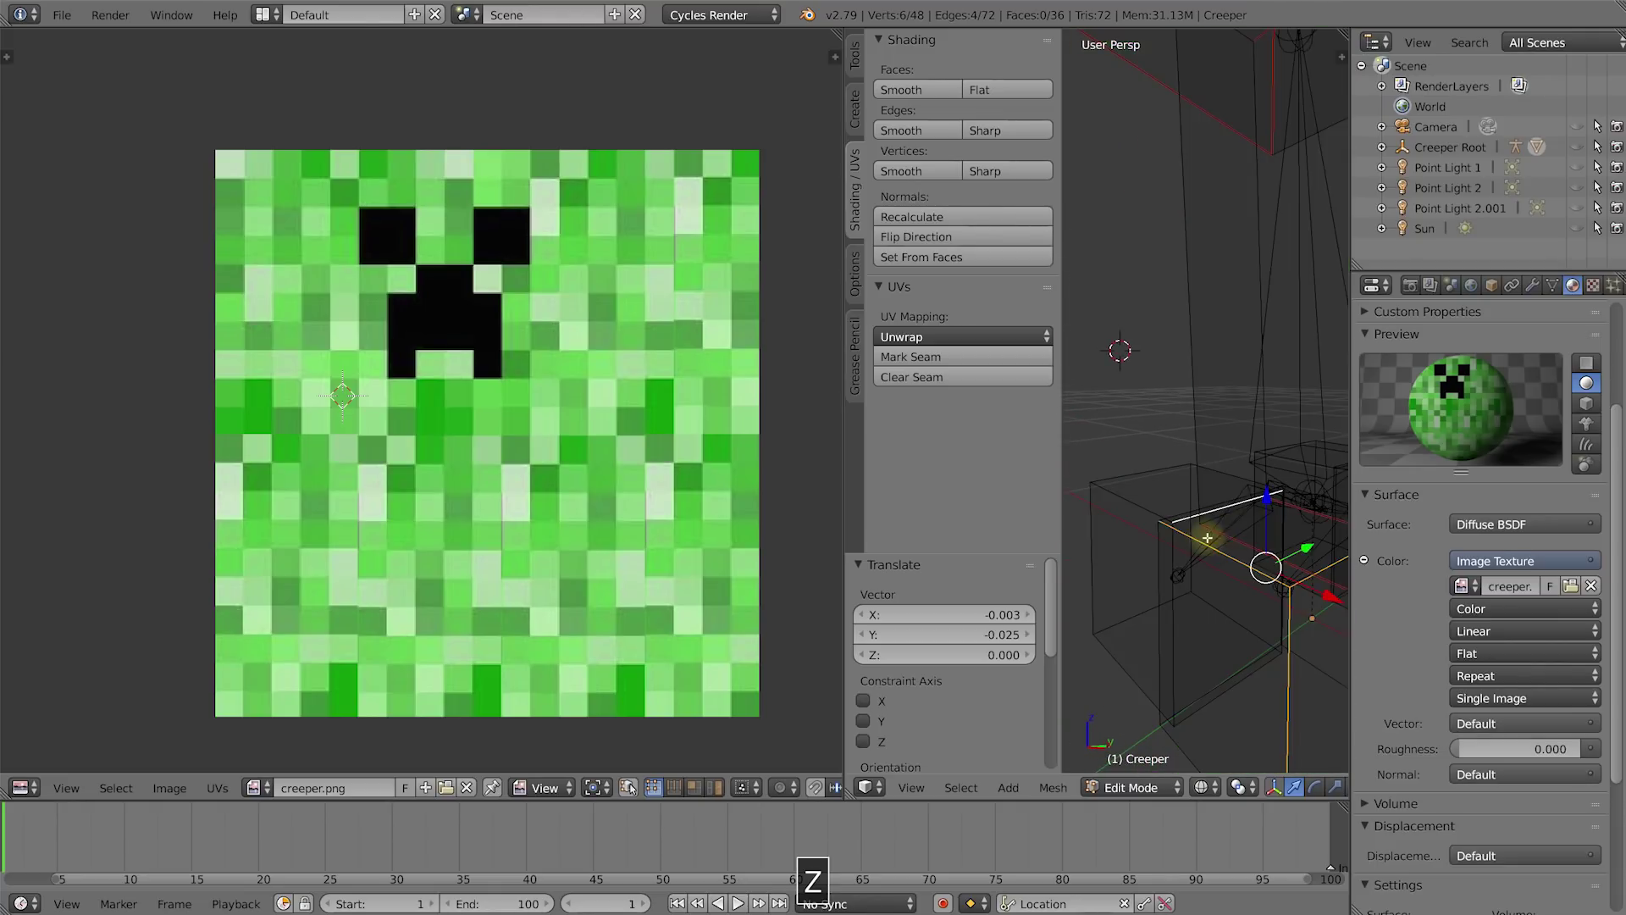
pyautogui.keyDown('shift'); pyautogui.rightClick(1212, 511); pyautogui.keyUp('shift')
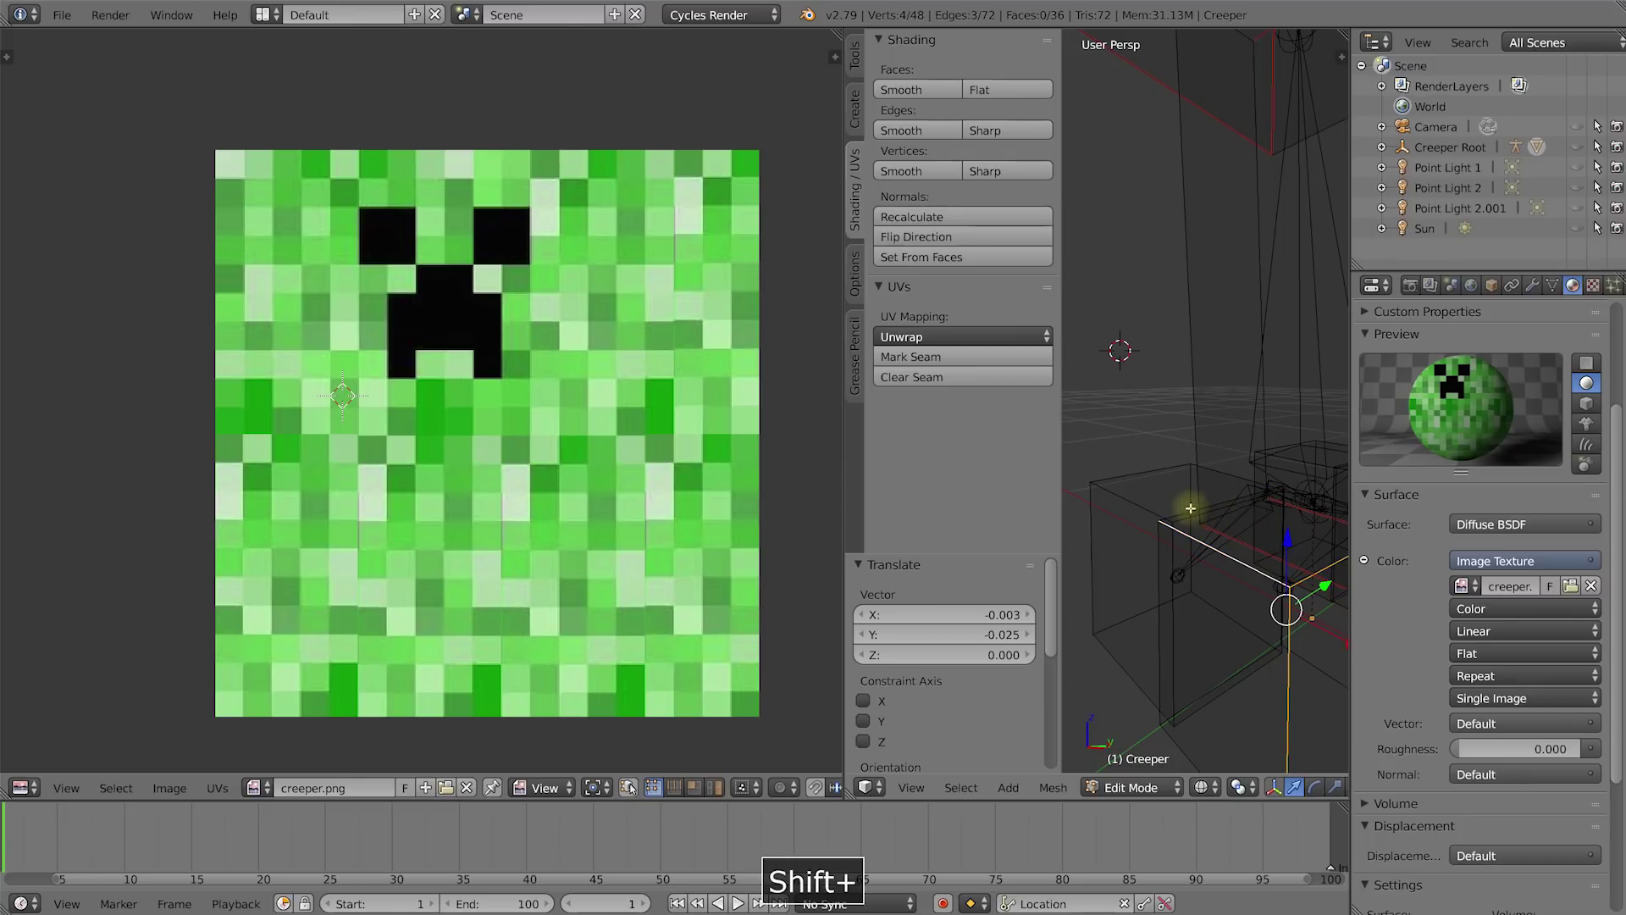
# Add three bottom edges of the front foot to the selection and mark all selected edges as seams.
pyautogui.moveTo(1259, 585)
pyautogui.mouseDown(button='middle')
pyautogui.moveTo(1245, 567)
pyautogui.moveTo(1222, 674)
pyautogui.moveTo(1235, 592)
pyautogui.moveTo(1190, 627)
pyautogui.moveTo(1281, 599)
pyautogui.moveTo(1260, 595)
pyautogui.moveTo(1252, 624)
pyautogui.moveTo(1245, 607)
pyautogui.mouseUp(button='middle')
pyautogui.keyDown('shift'); pyautogui.rightClick(1176, 633); pyautogui.keyUp('shift')
pyautogui.keyDown('shift'); pyautogui.rightClick(1230, 696); pyautogui.keyUp('shift')
pyautogui.keyDown('shift'); pyautogui.rightClick(1307, 719); pyautogui.keyUp('shift')
pyautogui.click(974, 360)
# Select the front foot's entire linked mesh and unwrap it with the standard Unwrap method.
pyautogui.moveTo(1224, 519); pyautogui.dragTo(1250, 518, button='middle')
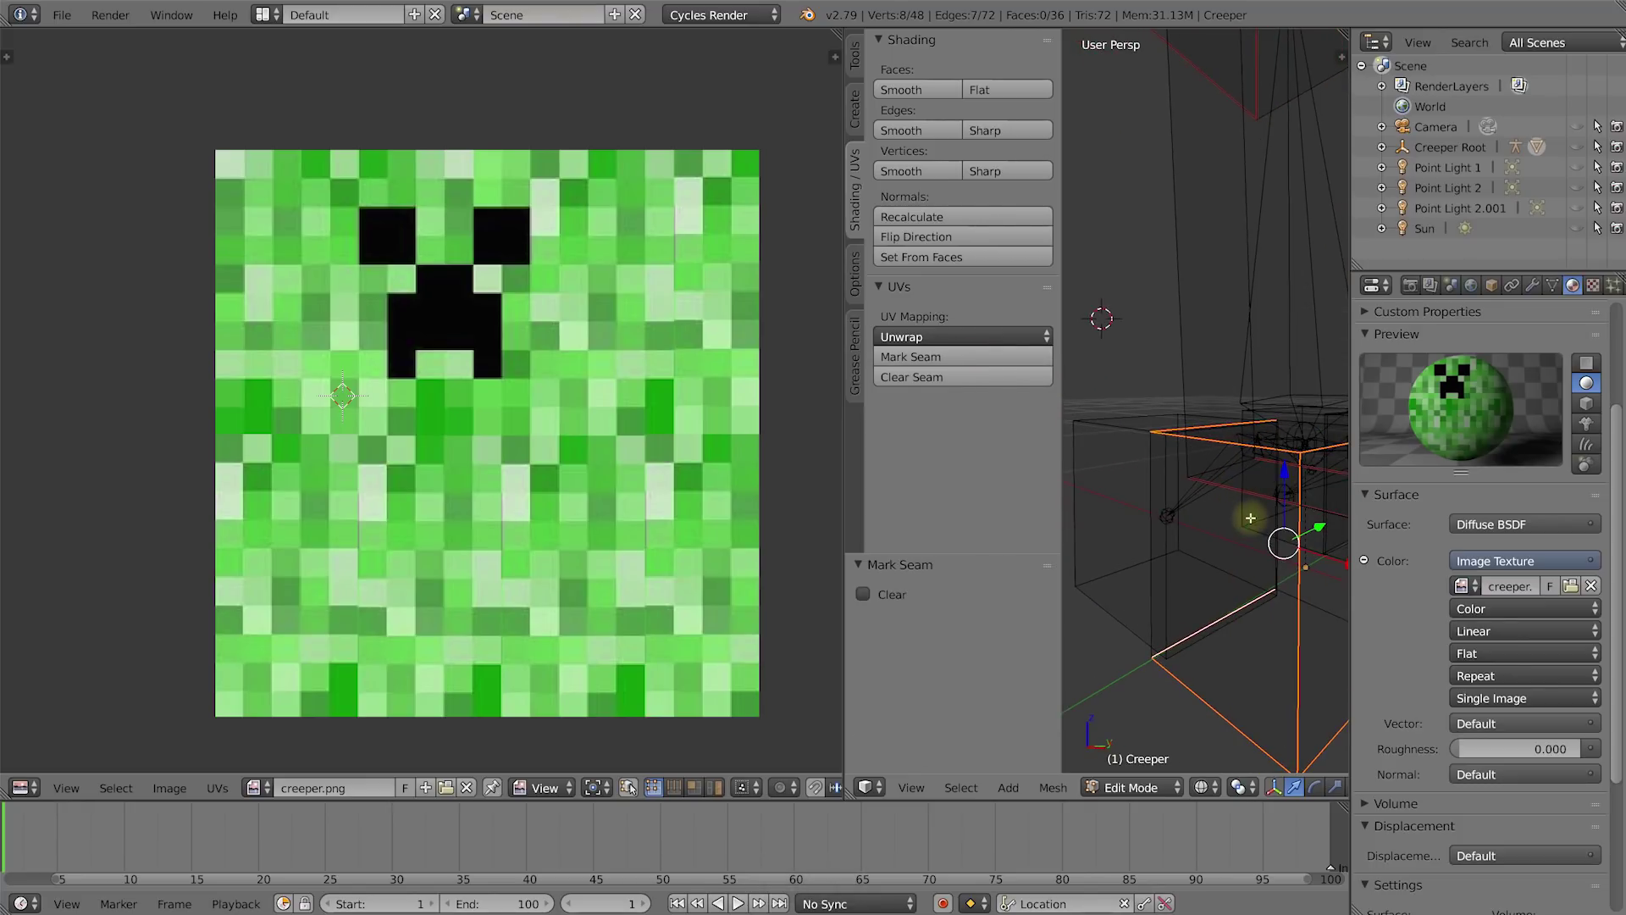
pyautogui.hotkey('ctrl', 'l')
pyautogui.scroll(-4, 1189, 501)
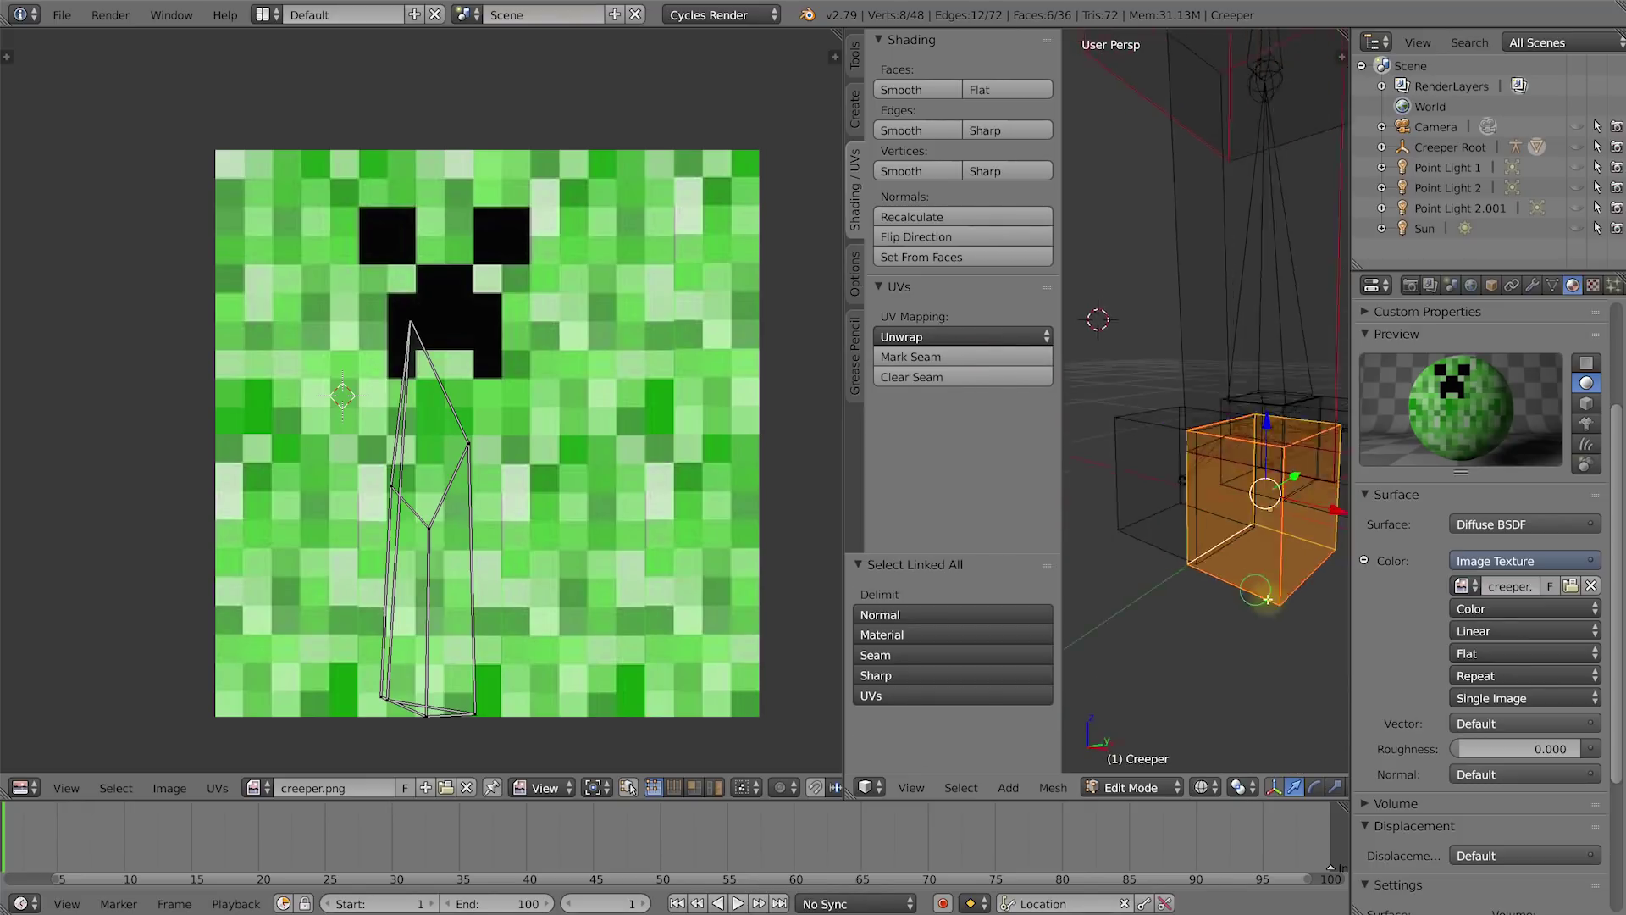
pyautogui.click(959, 337)
pyautogui.click(952, 359)
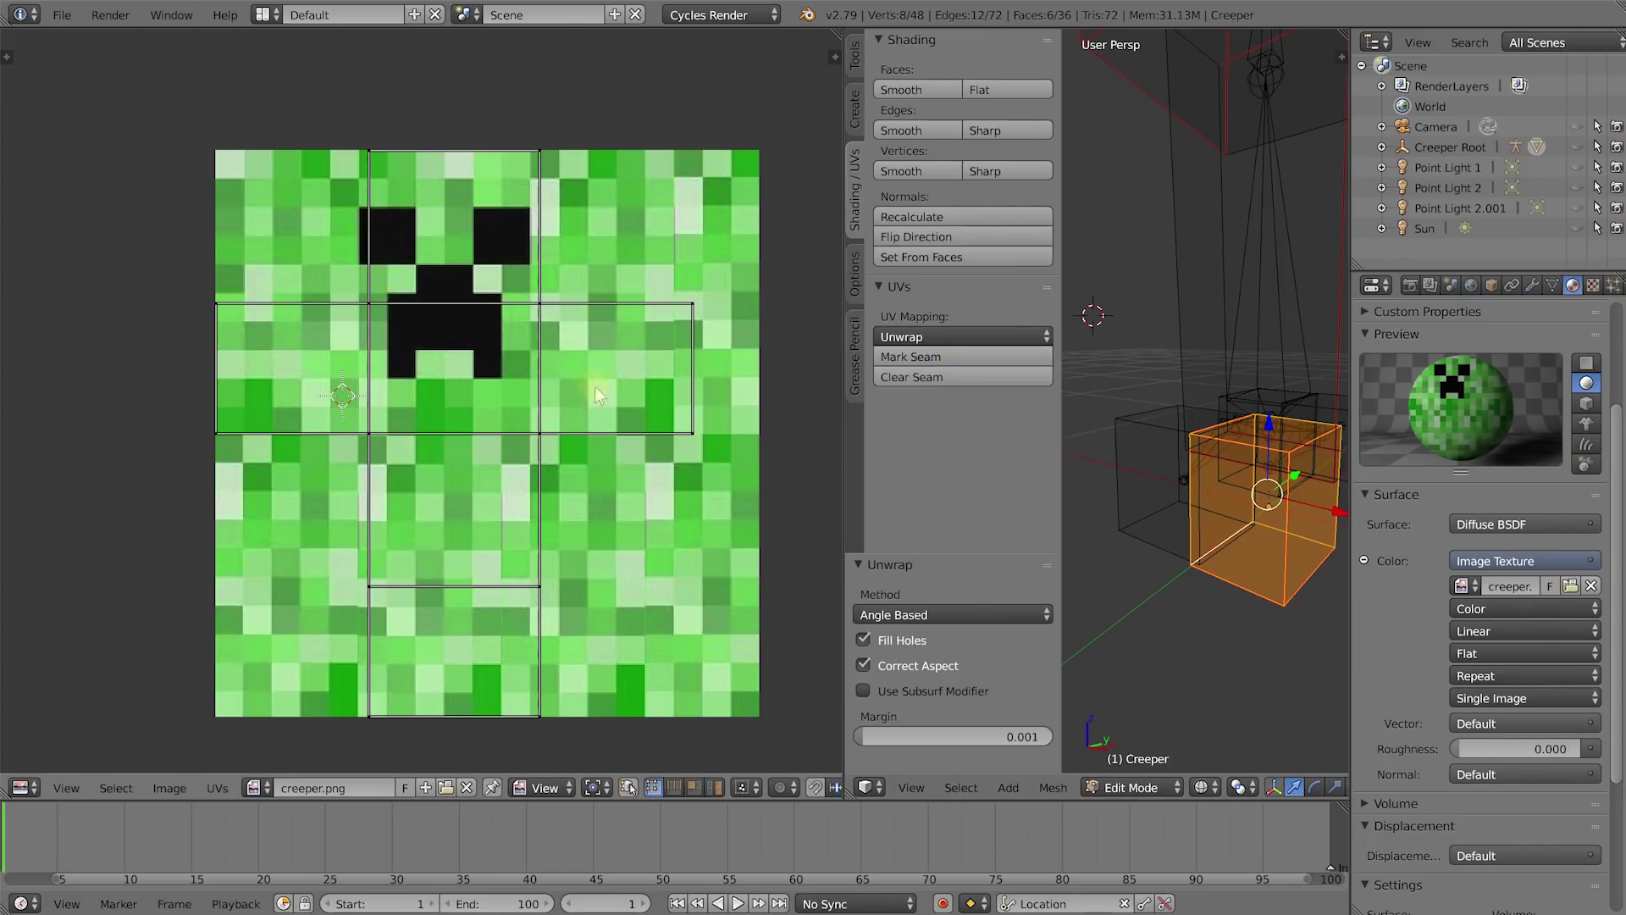
# Scale all of the foot's UVs to about 0.568 and move them onto green pixels right of and below the face.
pyautogui.press('a')
pyautogui.press('s')
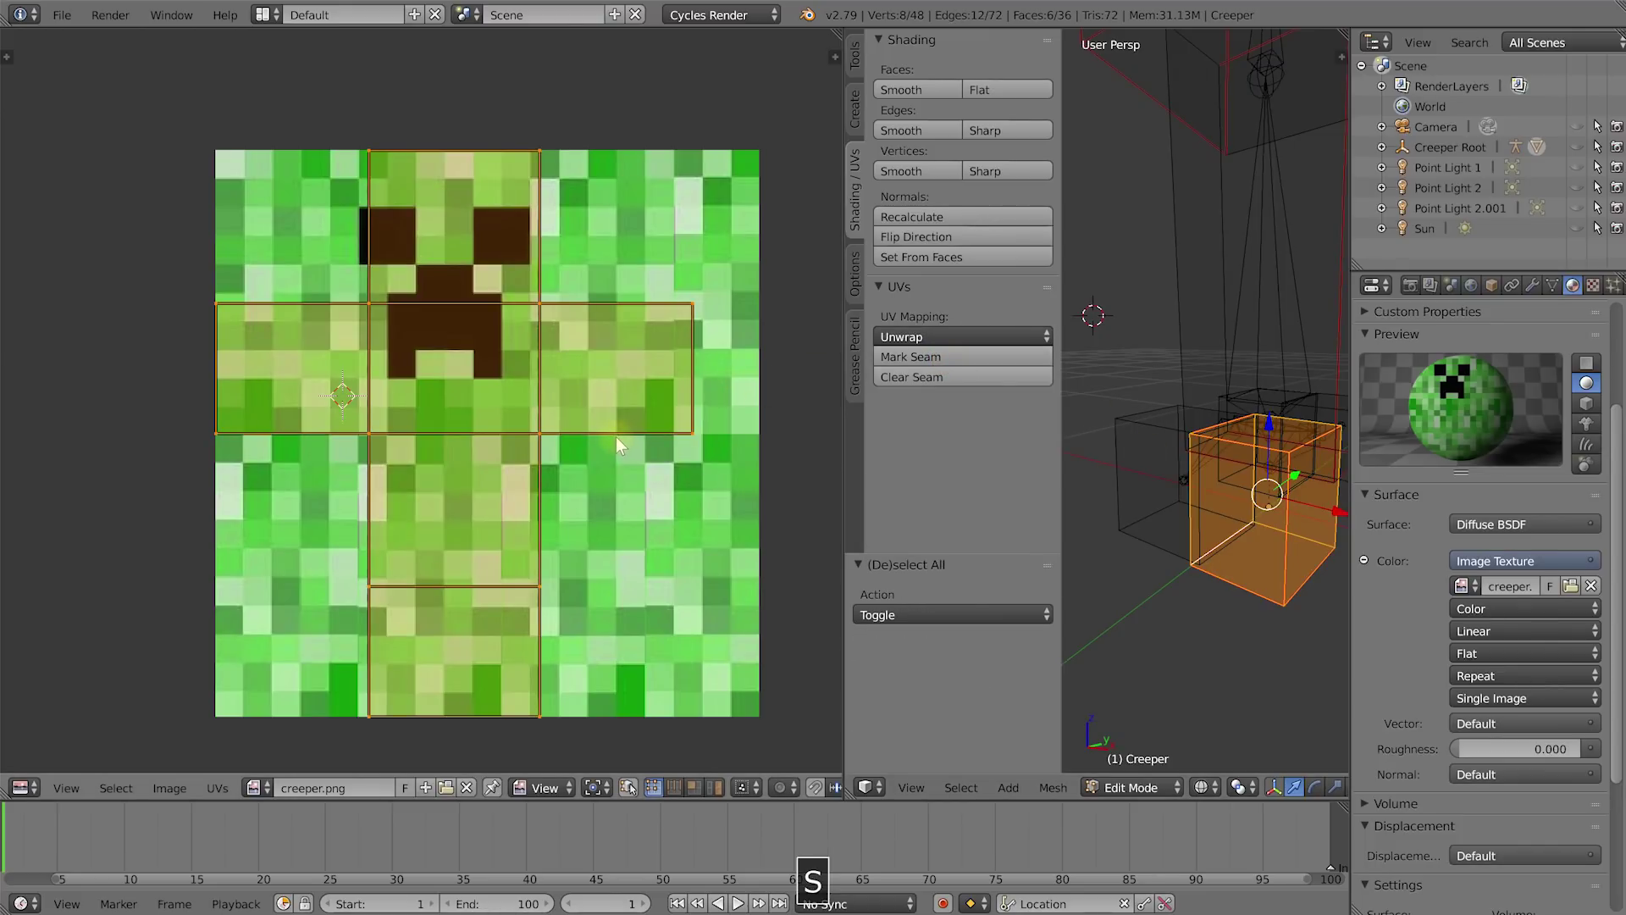
pyautogui.press('g')
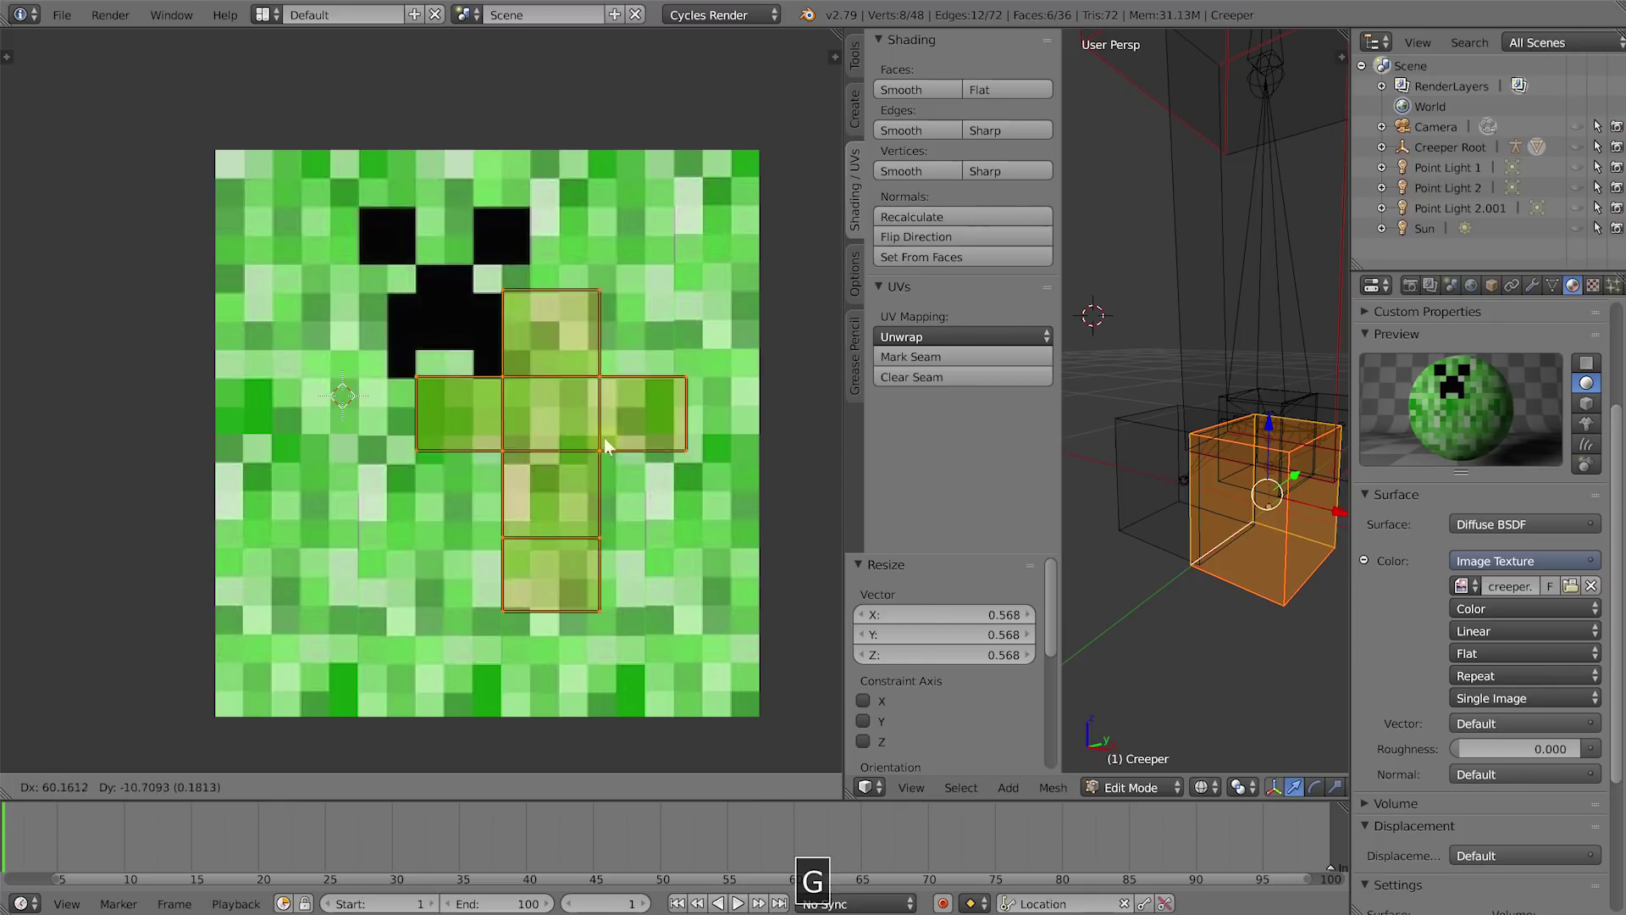
pyautogui.click(649, 520)
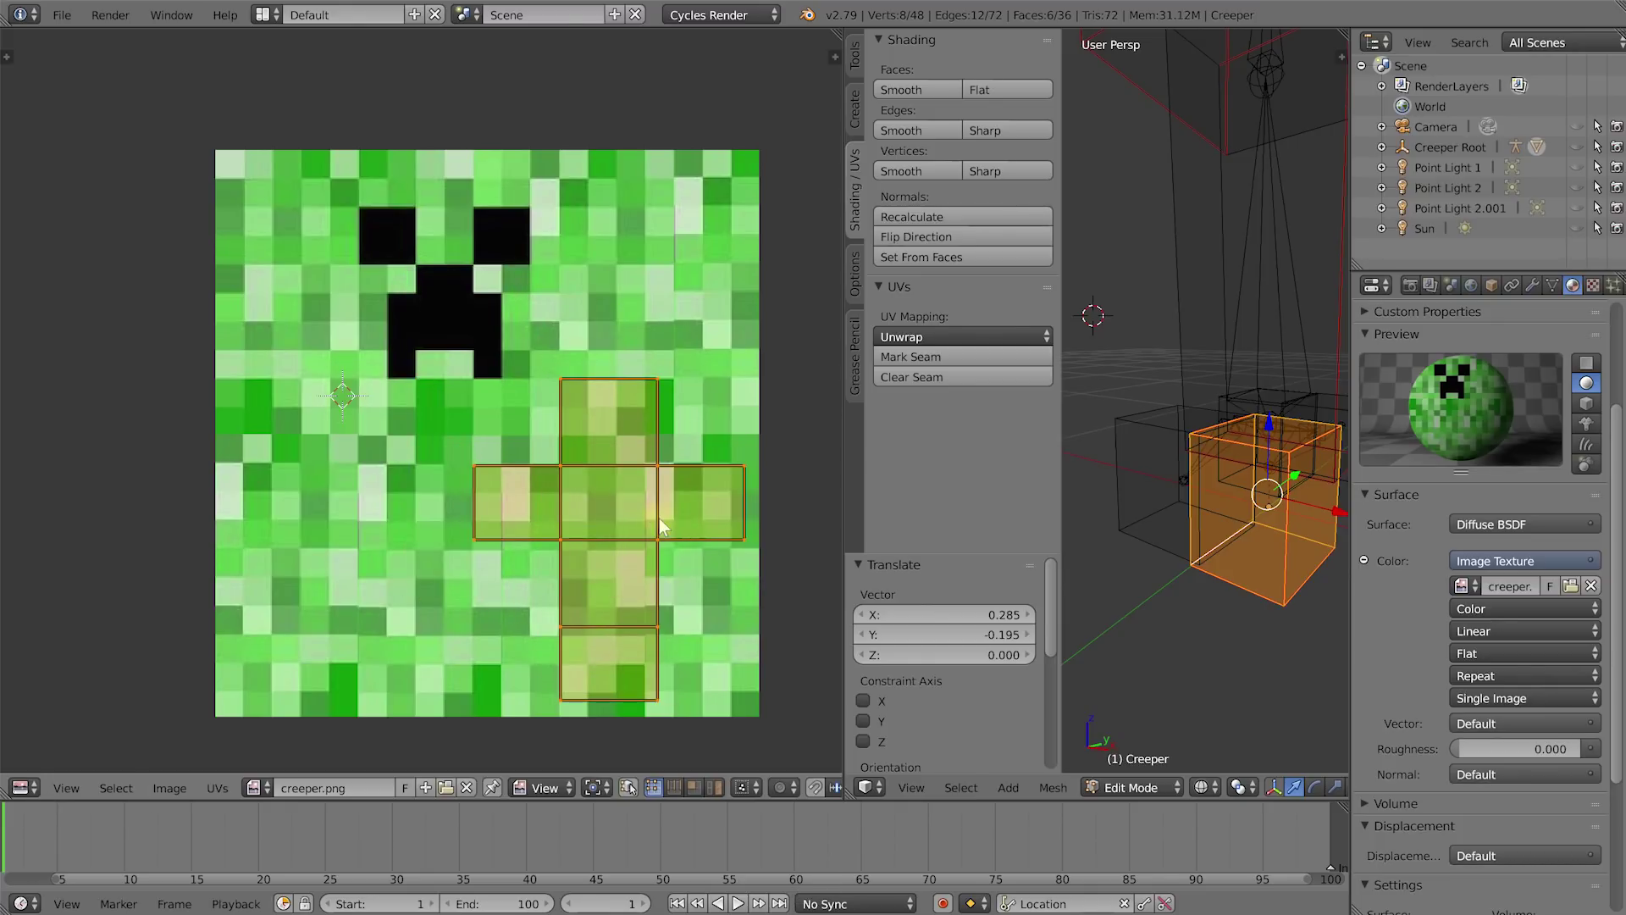
# Box-select the bottom vertex row of the foot's UV island and move it to a pixel boundary.
pyautogui.press('a')
pyautogui.press('b')
pyautogui.moveTo(549, 673); pyautogui.dragTo(665, 716)
pyautogui.moveTo(538, 685); pyautogui.dragTo(679, 720)
pyautogui.press('g')
pyautogui.click(677, 710)
# Move the right-hand vertices of the foot's UV island left onto pixel boundaries and reselect the whole island.
pyautogui.press('b')
pyautogui.moveTo(692, 369); pyautogui.dragTo(628, 716)
pyautogui.press('g')
pyautogui.click(658, 635)
pyautogui.rightClick(744, 465)
pyautogui.press('a')
# Switch the viewport shading to Texture and orbit around the feet to check the mapping.
pyautogui.press('z')
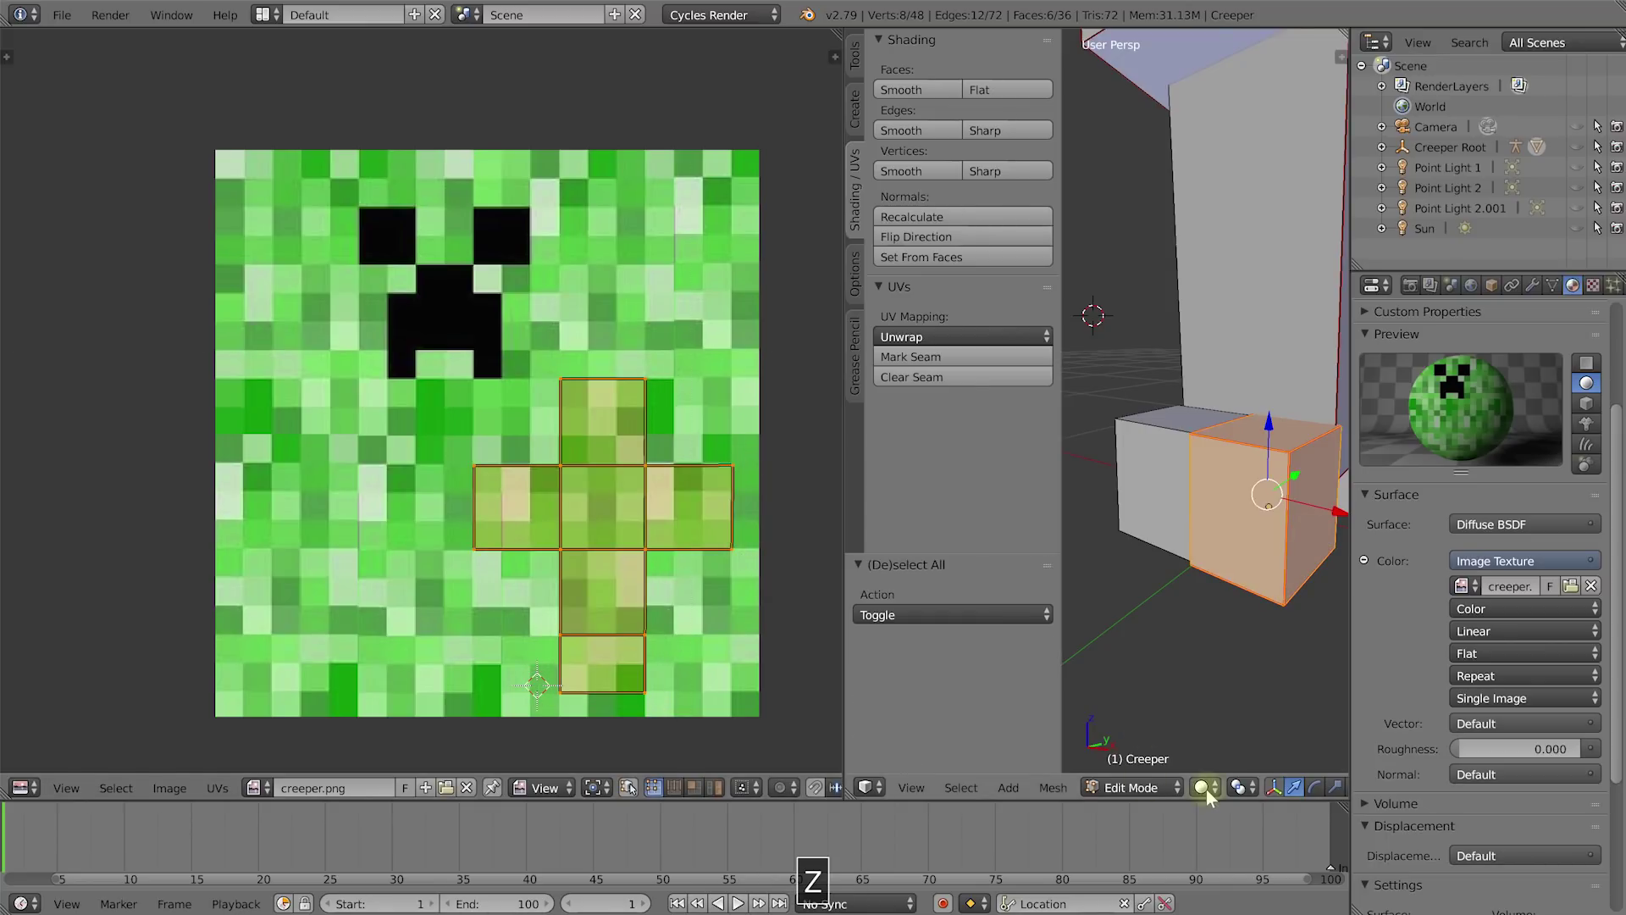
pyautogui.click(1201, 787)
pyautogui.click(1249, 698)
pyautogui.moveTo(1260, 536)
pyautogui.mouseDown(button='middle')
pyautogui.moveTo(1205, 598)
pyautogui.moveTo(1124, 578)
pyautogui.mouseUp(button='middle')
pyautogui.moveTo(1223, 567); pyautogui.dragTo(1289, 562, button='middle')
# In wireframe, select a vertical corner edge and the matching top and bottom edges of the other front foot and mark them as seams.
pyautogui.press('z')
pyautogui.rightClick(1201, 523)
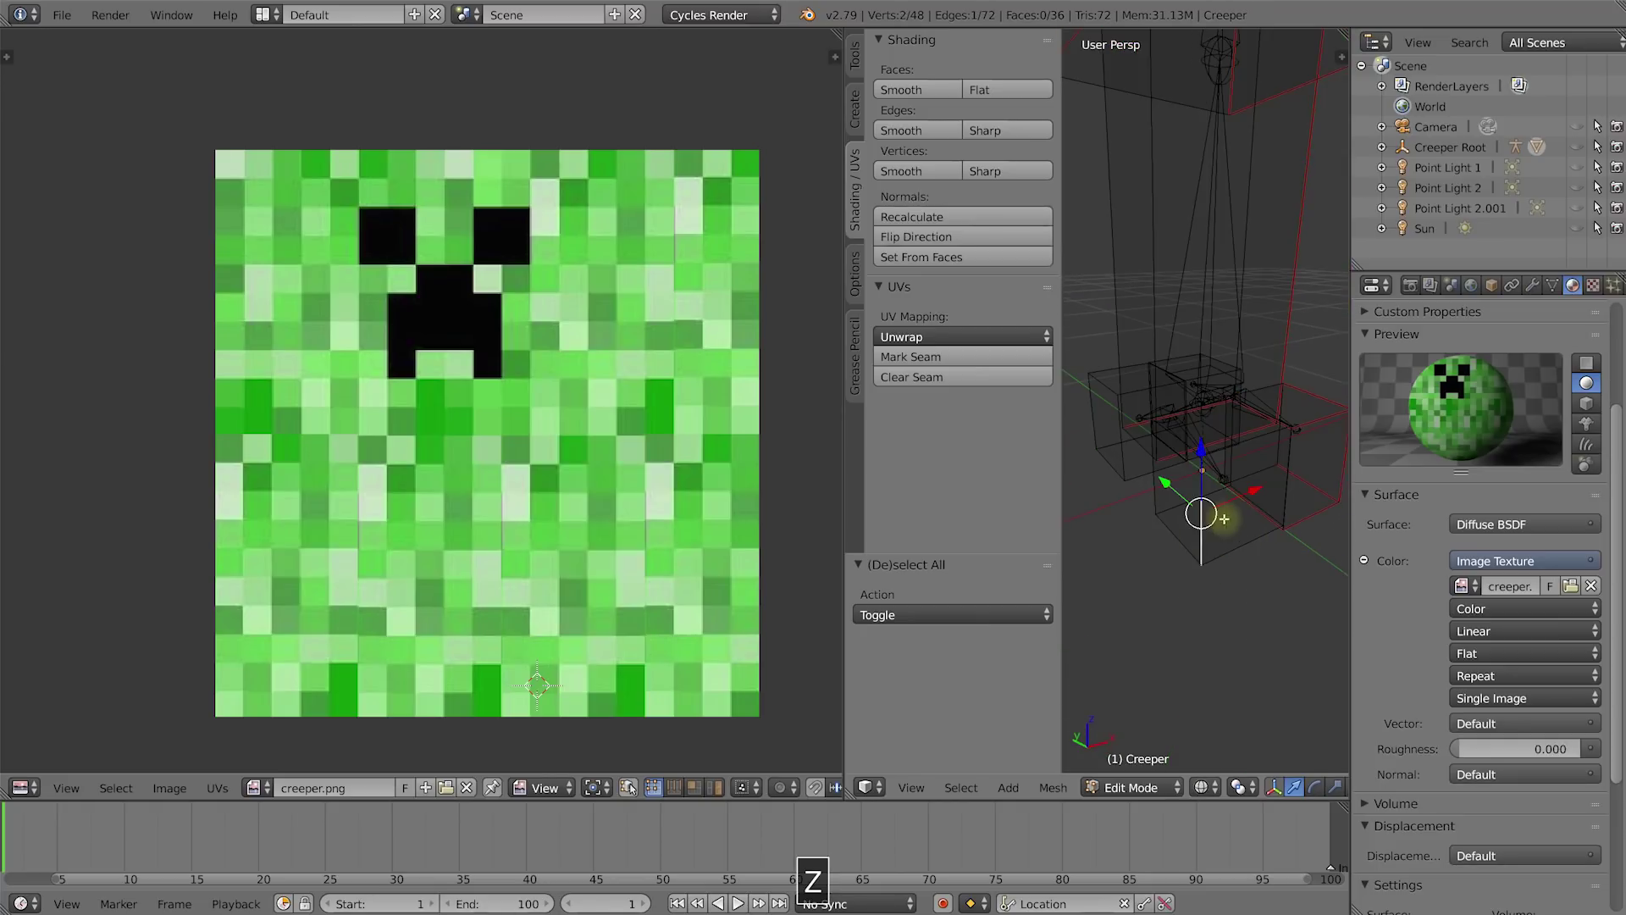
pyautogui.keyDown('shift'); pyautogui.rightClick(1167, 527); pyautogui.keyUp('shift')
pyautogui.scroll(2, 1283, 449)
pyautogui.keyDown('shift'); pyautogui.rightClick(1254, 451); pyautogui.keyUp('shift')
pyautogui.keyDown('shift'); pyautogui.rightClick(1158, 459); pyautogui.keyUp('shift')
pyautogui.moveTo(1173, 457); pyautogui.dragTo(1209, 456, button='middle')
pyautogui.keyDown('shift'); pyautogui.rightClick(1198, 405); pyautogui.keyUp('shift')
pyautogui.click(1008, 360)
# Unwrap the second front foot, scale and rotate its UVs 180 degrees, and move the island's lower strip row onto the pixel grid.
pyautogui.write('uasr180g')
pyautogui.moveTo(279, 563); pyautogui.dragTo(766, 611)
pyautogui.press('g')
pyautogui.click(709, 571)
# Align the second foot island's left centre column and remaining off-grid corner vertices with the pixel boundaries.
pyautogui.press('b')
pyautogui.moveTo(500, 326); pyautogui.dragTo(559, 730)
pyautogui.press('g')
pyautogui.click(550, 720)
pyautogui.rightClick(628, 704)
pyautogui.press('g')
pyautogui.click(401, 472)
# Select a vertical corner edge and the matching top and bottom edges of one back foot and mark them as seams.
pyautogui.press('z')
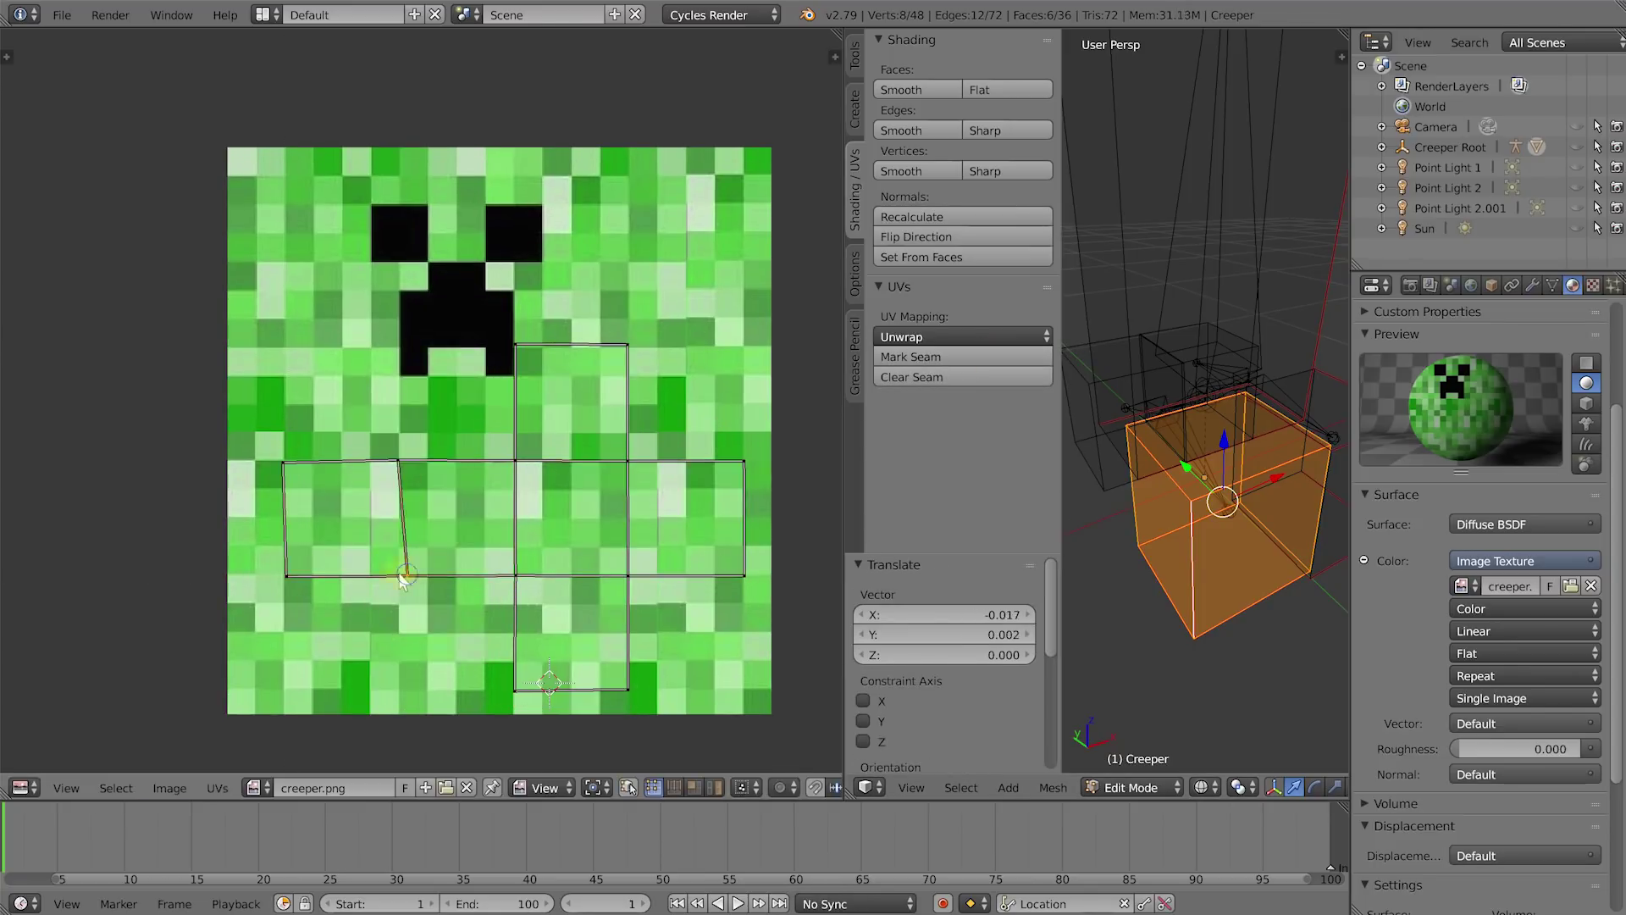
pyautogui.press('z')
pyautogui.keyDown('shift'); pyautogui.rightClick(1234, 627); pyautogui.keyUp('shift')
pyautogui.moveTo(1234, 627); pyautogui.dragTo(1209, 640, button='middle')
pyautogui.keyDown('shift'); pyautogui.rightClick(1208, 640); pyautogui.keyUp('shift')
pyautogui.keyDown('shift'); pyautogui.rightClick(1173, 560); pyautogui.keyUp('shift')
pyautogui.click(999, 360)
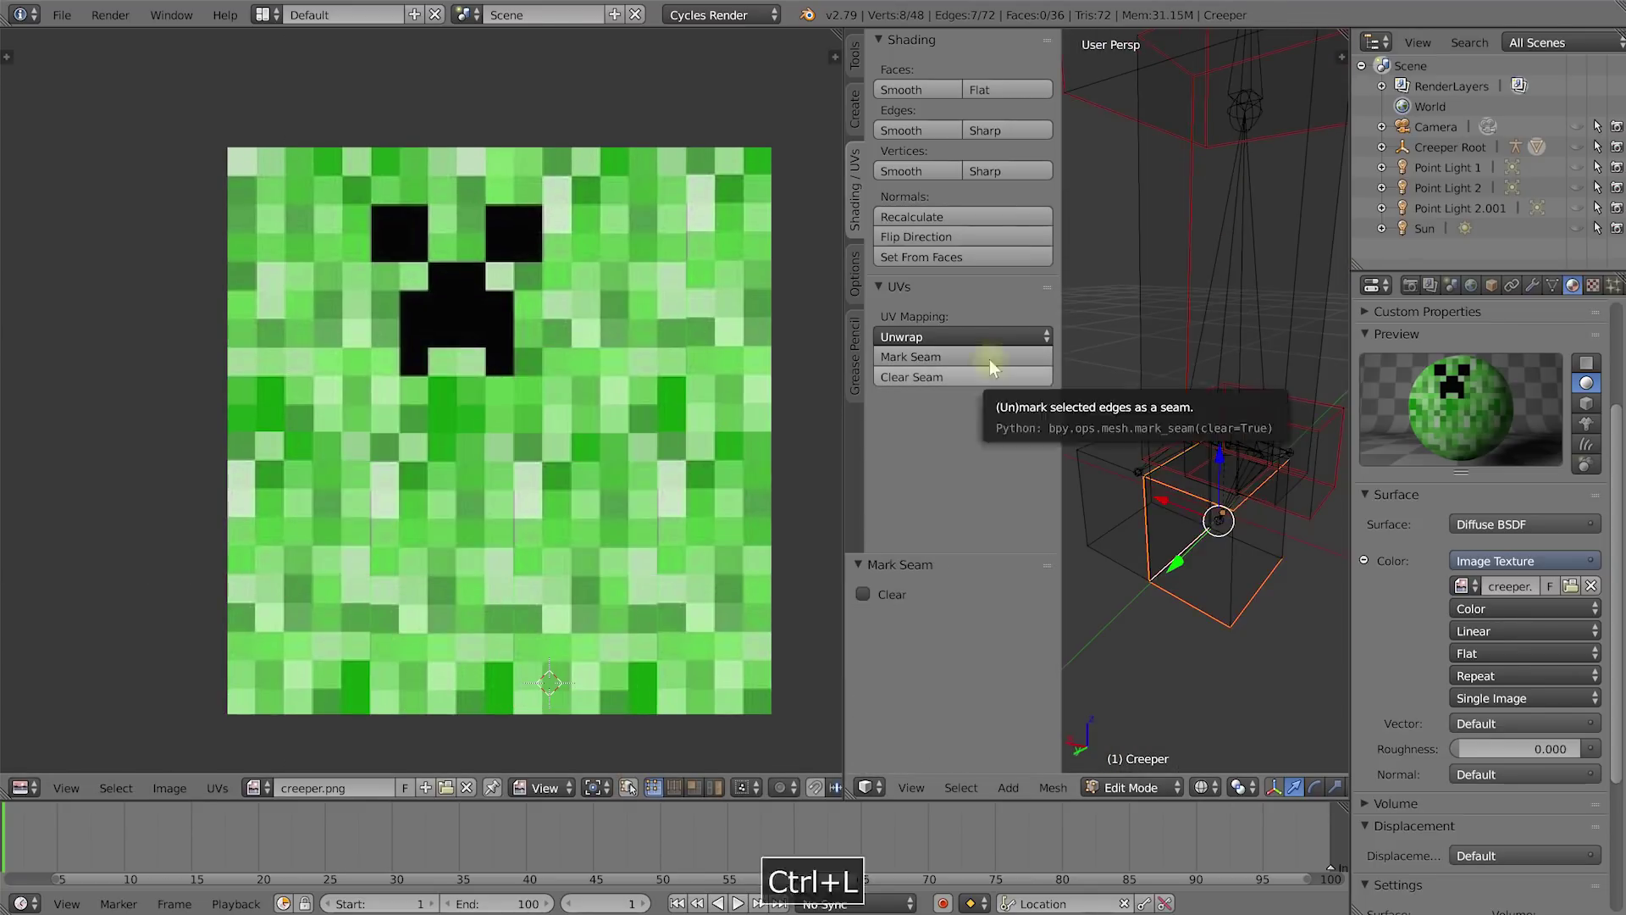
# Select the back foot's entire linked mesh and unwrap it with the standard Unwrap method.
pyautogui.hotkey('ctrl', 'l')
pyautogui.click(994, 337)
pyautogui.click(992, 359)
# Scale and move the first back foot's UV island onto green pixels and align its vertex rows and columns with the grid.
pyautogui.press('s')
pyautogui.press('g')
pyautogui.press('b')
pyautogui.press('g')
pyautogui.press('g')
pyautogui.press('b')
pyautogui.press('g')
pyautogui.press('g')
# Select a vertical corner edge and the matching top and bottom edges of the last back foot and mark them as seams.
pyautogui.keyDown('shift'); pyautogui.moveTo(1186, 550); pyautogui.dragTo(1279, 508, button='middle'); pyautogui.keyUp('shift')
pyautogui.rightClick(1236, 584)
pyautogui.moveTo(1237, 584); pyautogui.dragTo(1132, 624, button='middle')
pyautogui.keyDown('shift'); pyautogui.rightClick(1111, 428); pyautogui.keyUp('shift')
pyautogui.click(983, 360)
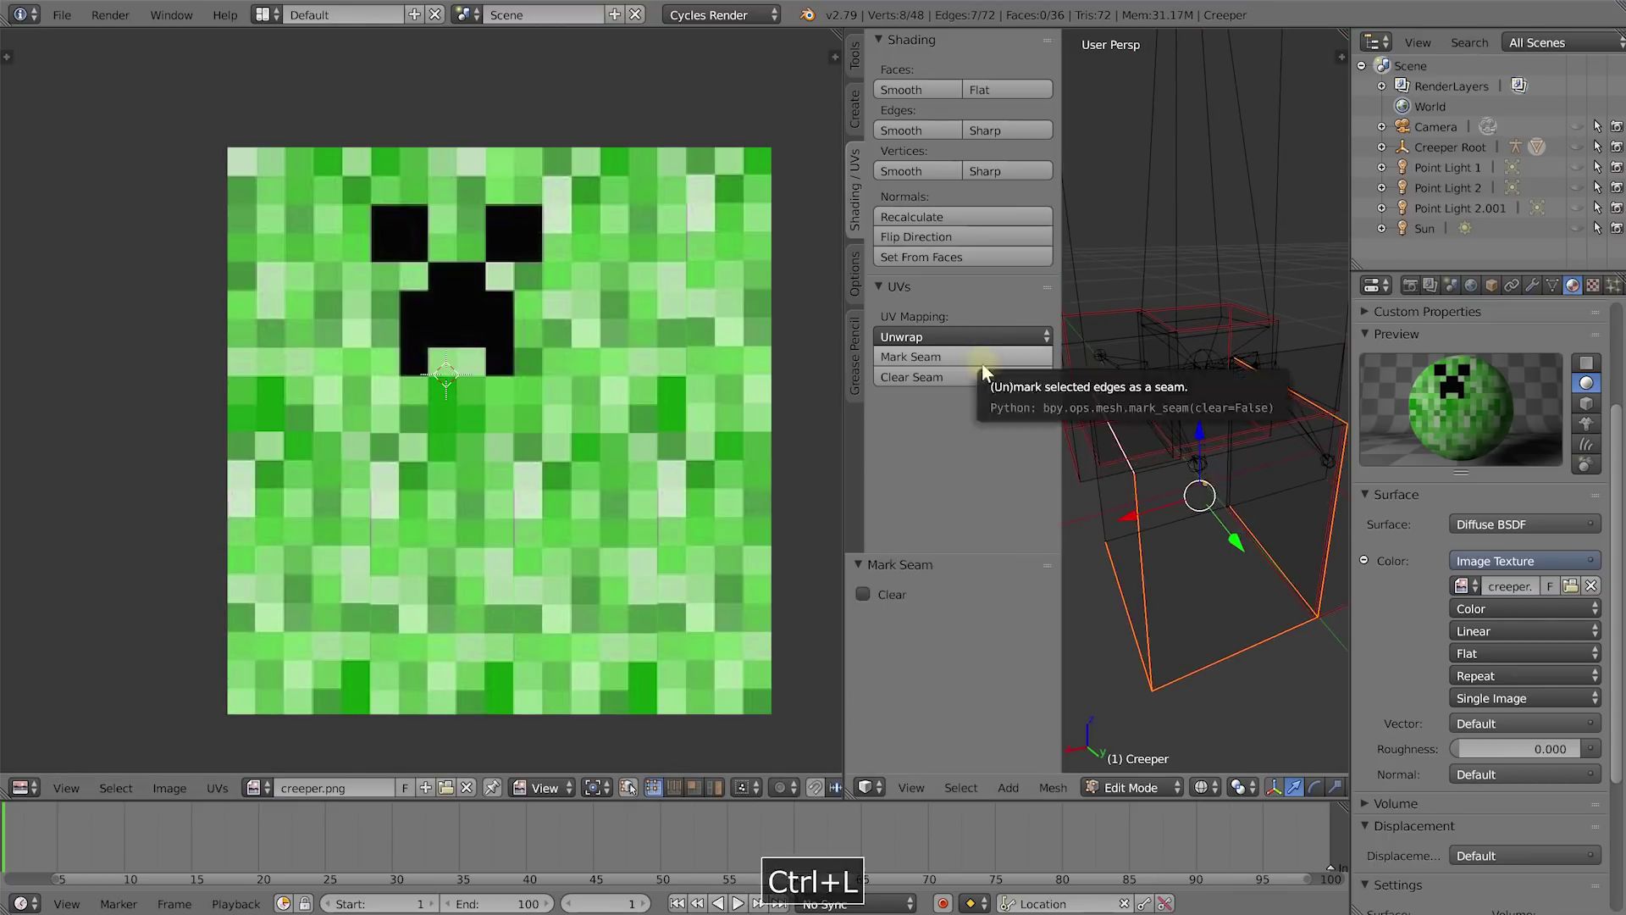
# Select the last back foot's entire linked mesh and unwrap it with the standard Unwrap method.
pyautogui.hotkey('ctrl', 'l')
pyautogui.click(994, 337)
pyautogui.click(993, 359)
# Scale the last back foot's UV island, move it onto green pixels, and align its vertices with the pixel grid.
pyautogui.press('s')
pyautogui.press('g')
pyautogui.press('b')
pyautogui.press('g')
pyautogui.press('g')
pyautogui.click(595, 603)
# Select the entire linked mesh of the remaining front foot and unwrap it along its marked seams.
pyautogui.moveTo(1143, 585); pyautogui.dragTo(1304, 585, button='middle')
pyautogui.rightClick(1206, 584)
pyautogui.hotkey('ctrl', 'l')
# Scale the front foot's UV island up by about 1.36 and move it onto the green pixels below the face.
pyautogui.press('s')
pyautogui.click(632, 486)
pyautogui.press('g')
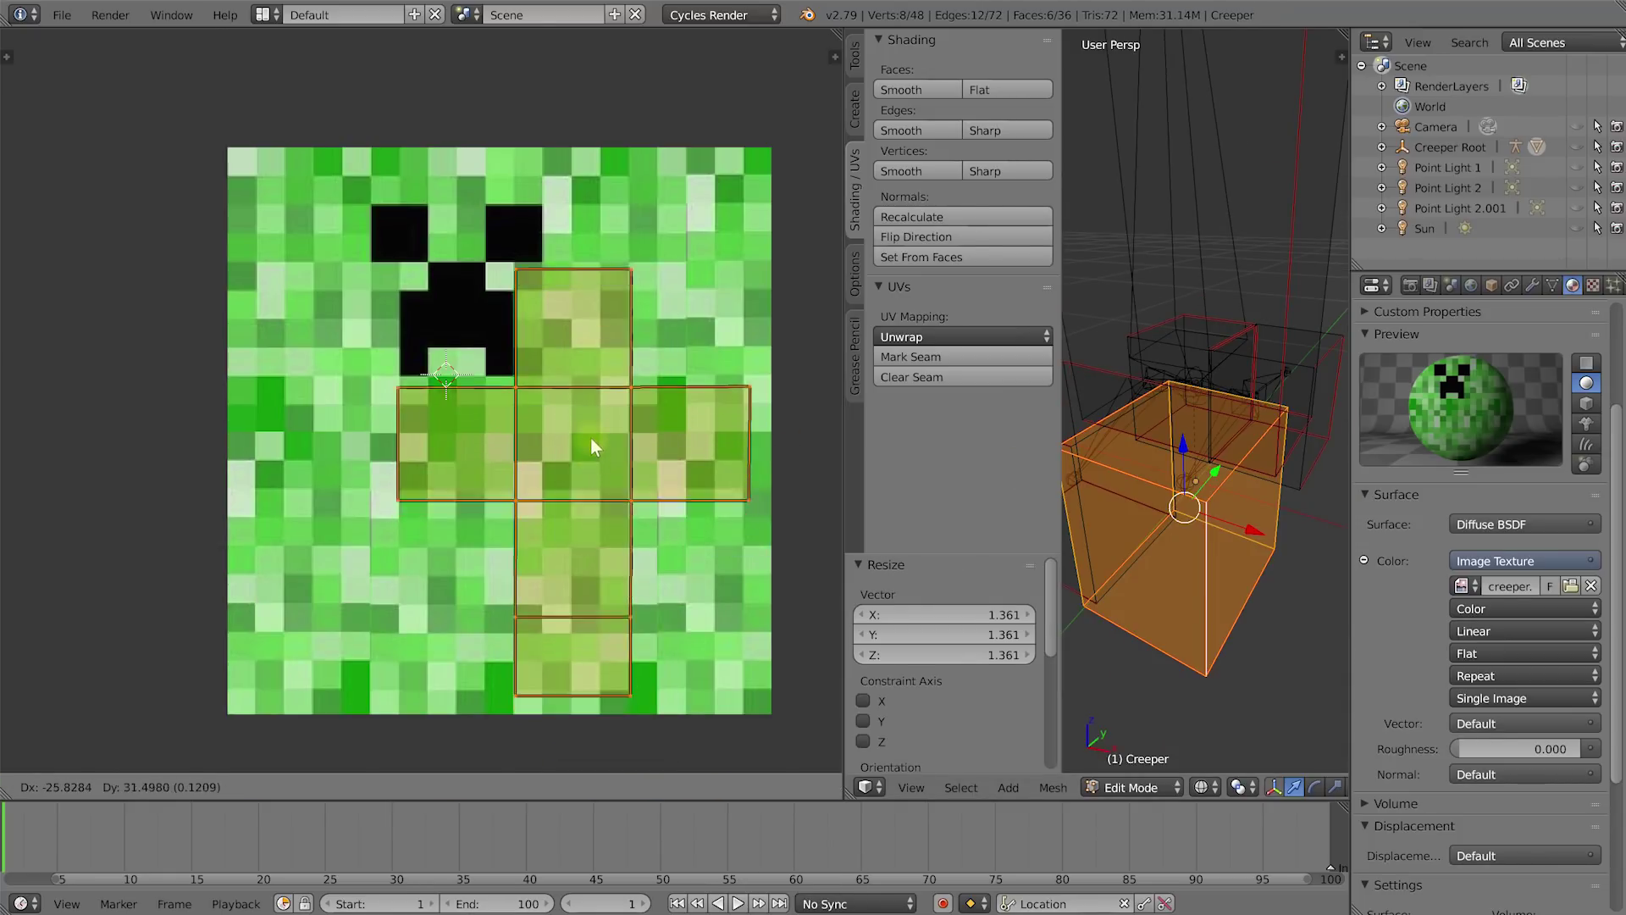
pyautogui.click(590, 428)
# Align the lower vertices of the front foot's UV island with the pixel grid, placing the lowest pair on the image's bottom edge.
pyautogui.rightClick(514, 609)
pyautogui.click(513, 608)
pyautogui.rightClick(515, 687)
pyautogui.press('g')
pyautogui.click(513, 712)
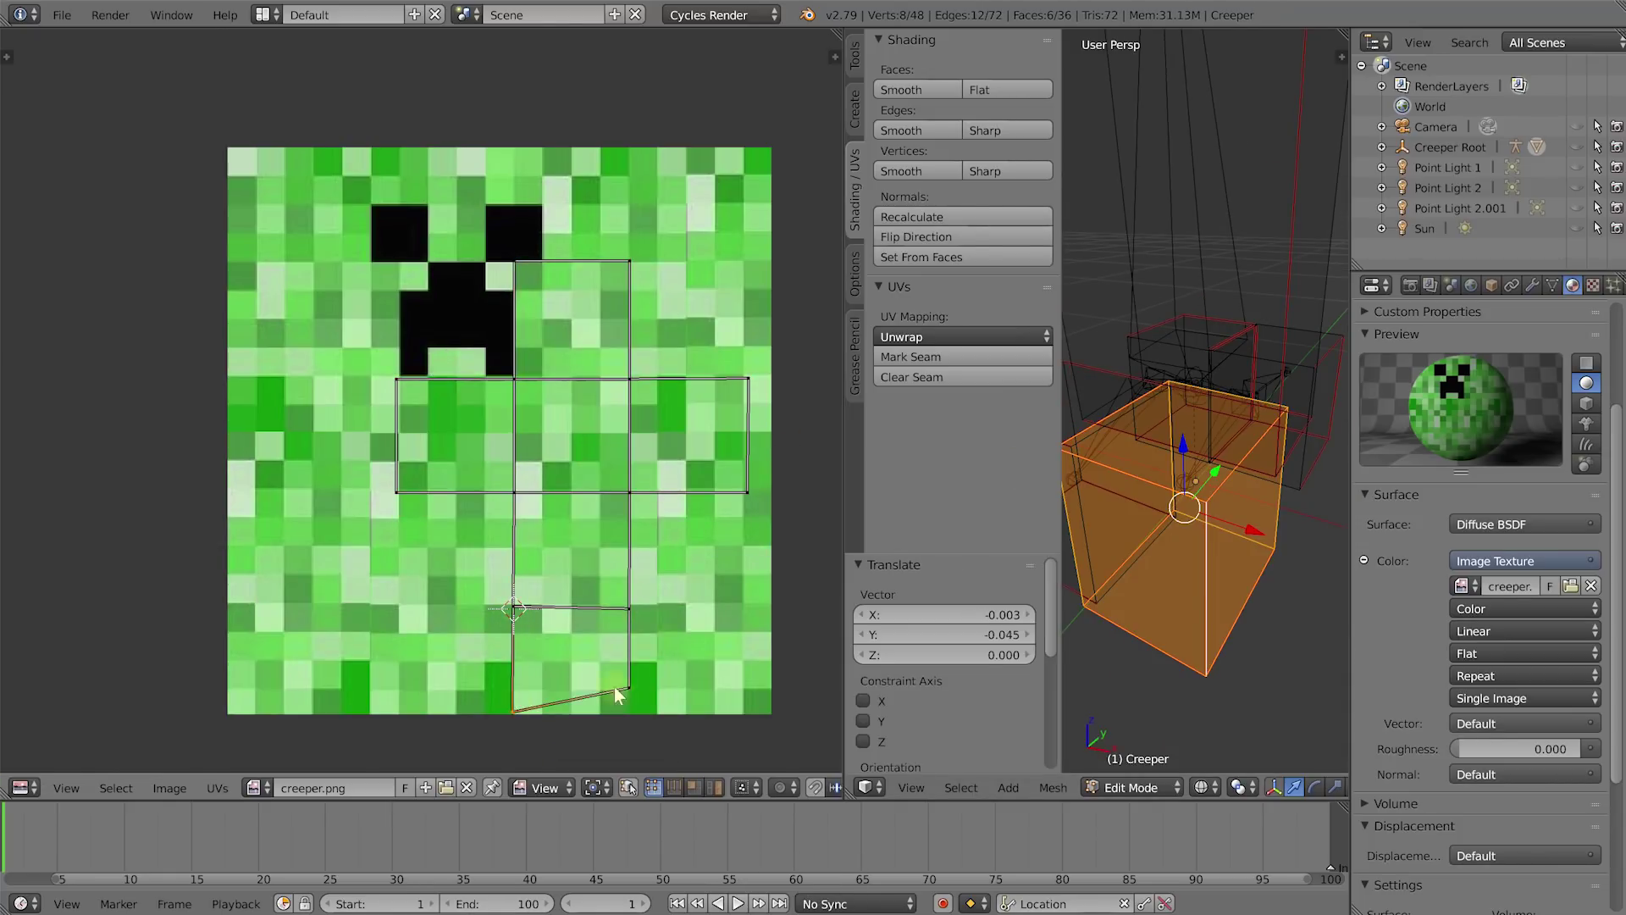
pyautogui.rightClick(630, 688)
pyautogui.press('g')
pyautogui.click(631, 712)
pyautogui.rightClick(629, 608)
pyautogui.press('g')
pyautogui.click(628, 606)
# Align the outer corners of the UV island's side arms and its upper inner corner beside the mouth with the pixel grid.
pyautogui.rightClick(747, 492)
pyautogui.press('g')
pyautogui.rightClick(396, 492)
pyautogui.press('g')
pyautogui.click(400, 491)
pyautogui.rightClick(514, 379)
pyautogui.press('g')
pyautogui.click(513, 377)
# Widen the 3D view to show the whole Creeper and set its viewport shading to Texture.
pyautogui.scroll(-2, 1215, 413)
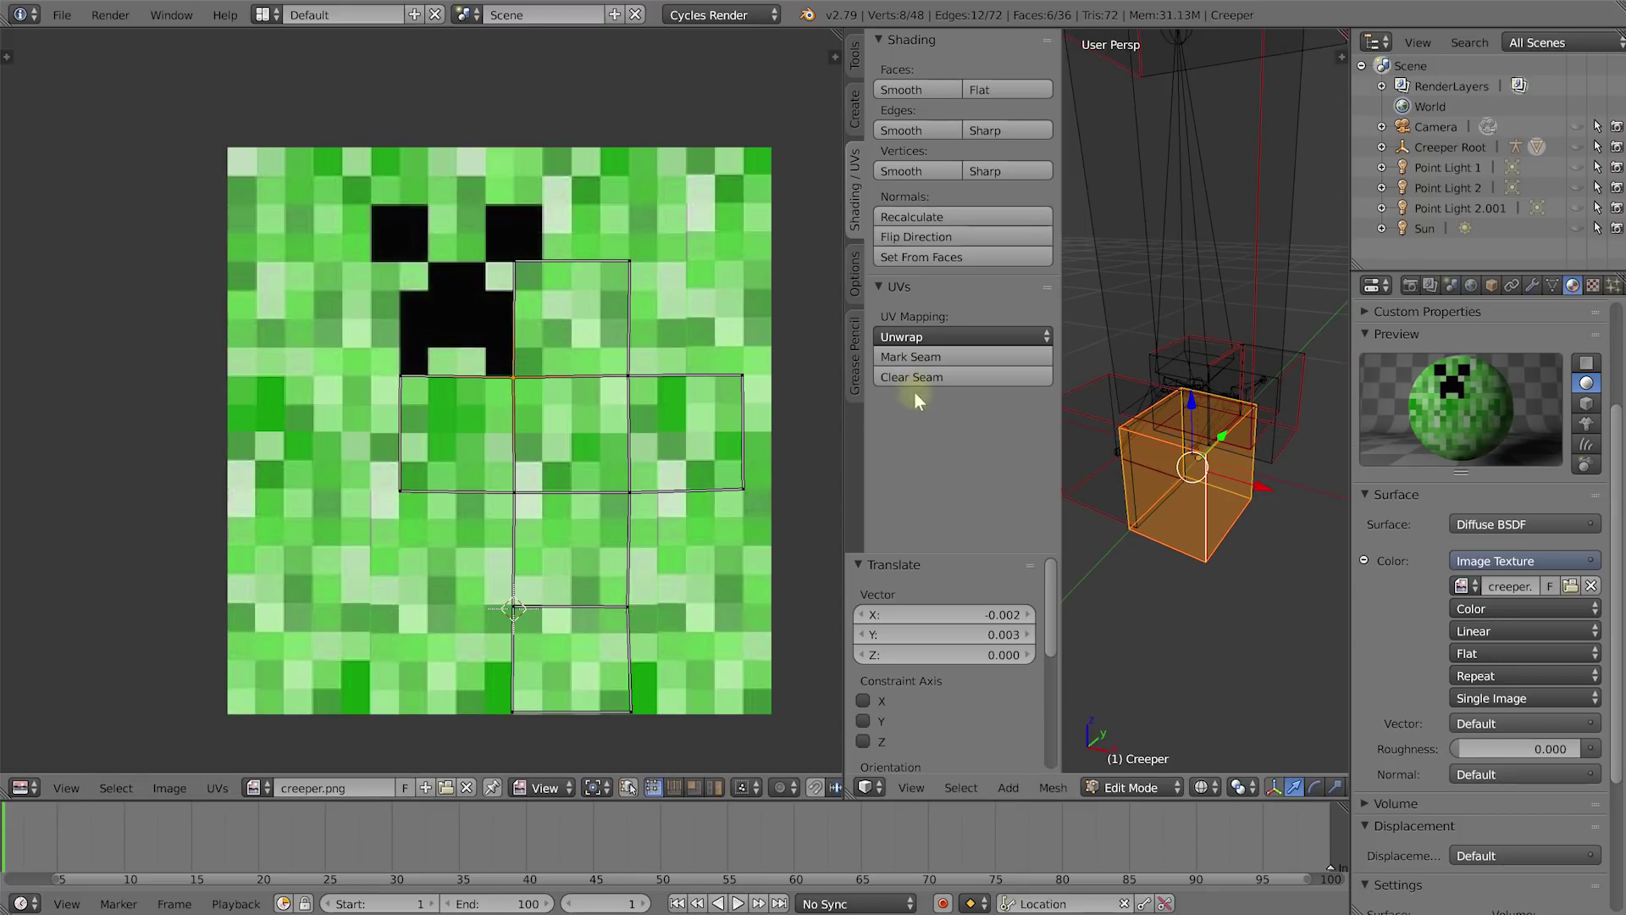
pyautogui.moveTo(844, 411); pyautogui.dragTo(548, 411)
pyautogui.keyDown('shift'); pyautogui.moveTo(1042, 251); pyautogui.dragTo(1075, 367, button='middle'); pyautogui.keyUp('shift')
pyautogui.scroll(-3, 1075, 366)
pyautogui.press('z')
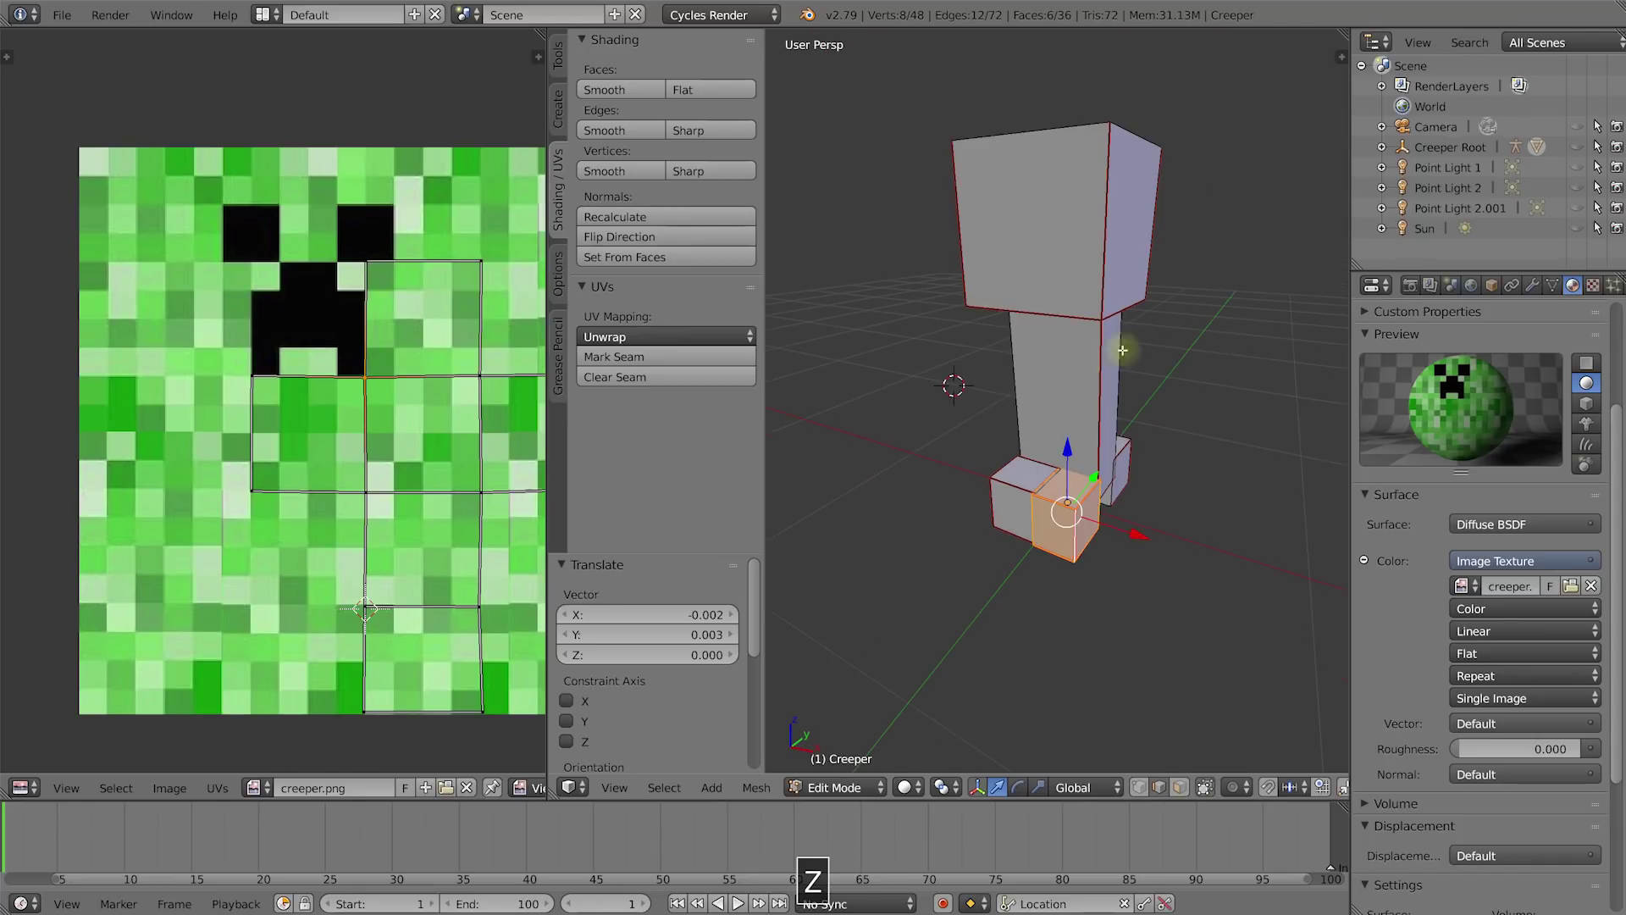
pyautogui.click(907, 786)
pyautogui.click(945, 695)
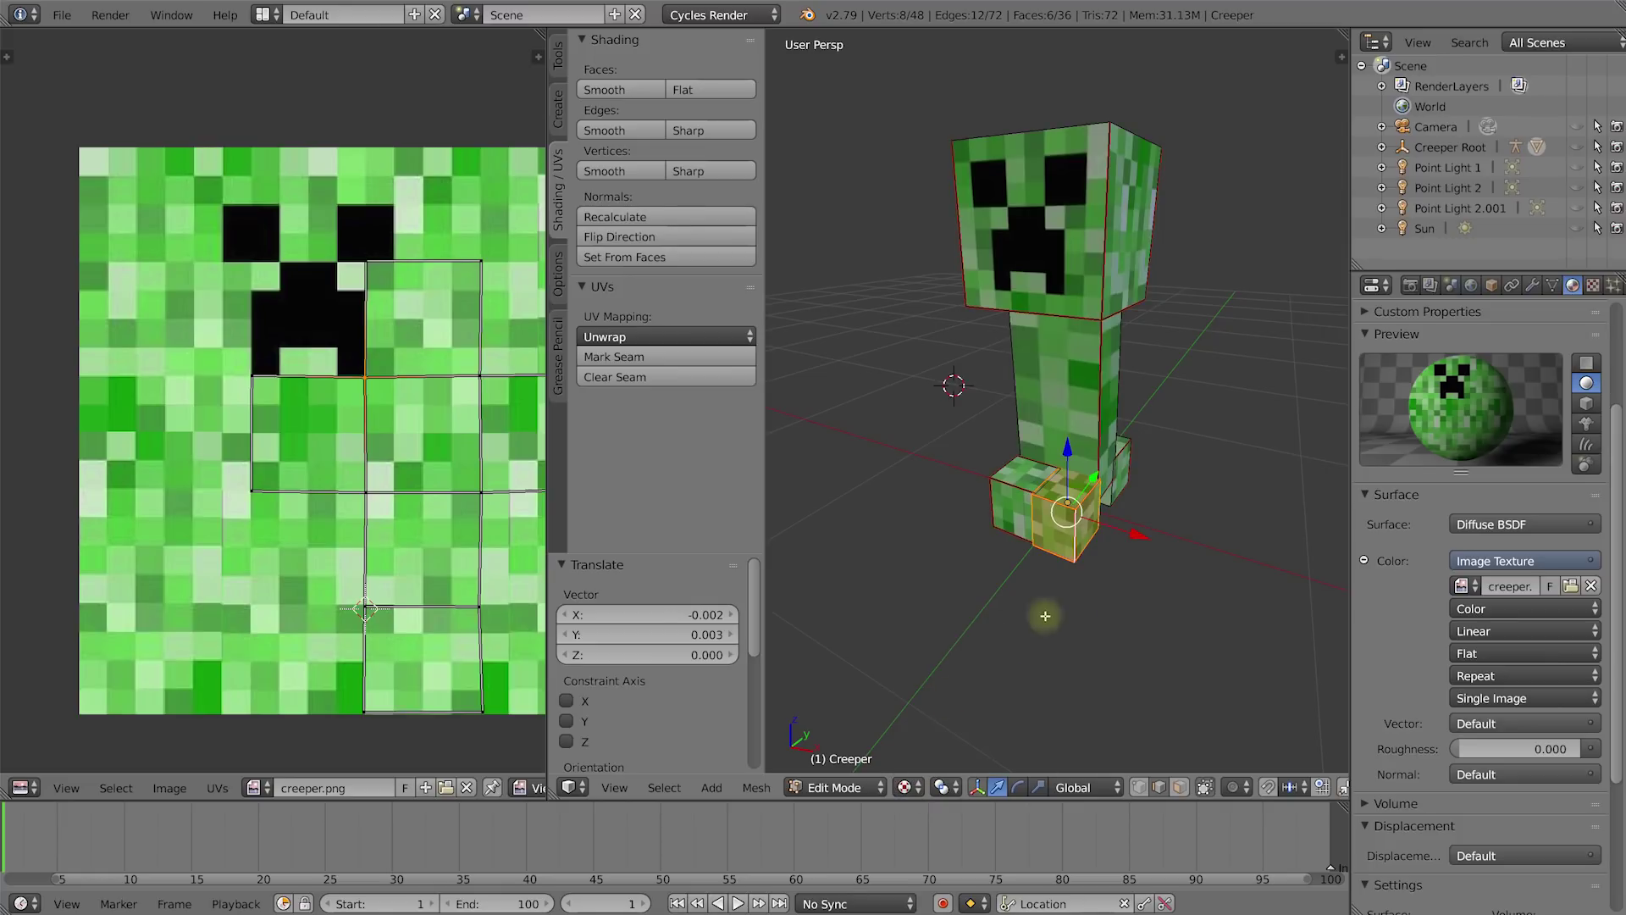
# Deselect all of the Creeper's mesh and return to Object Mode.
pyautogui.press('a')
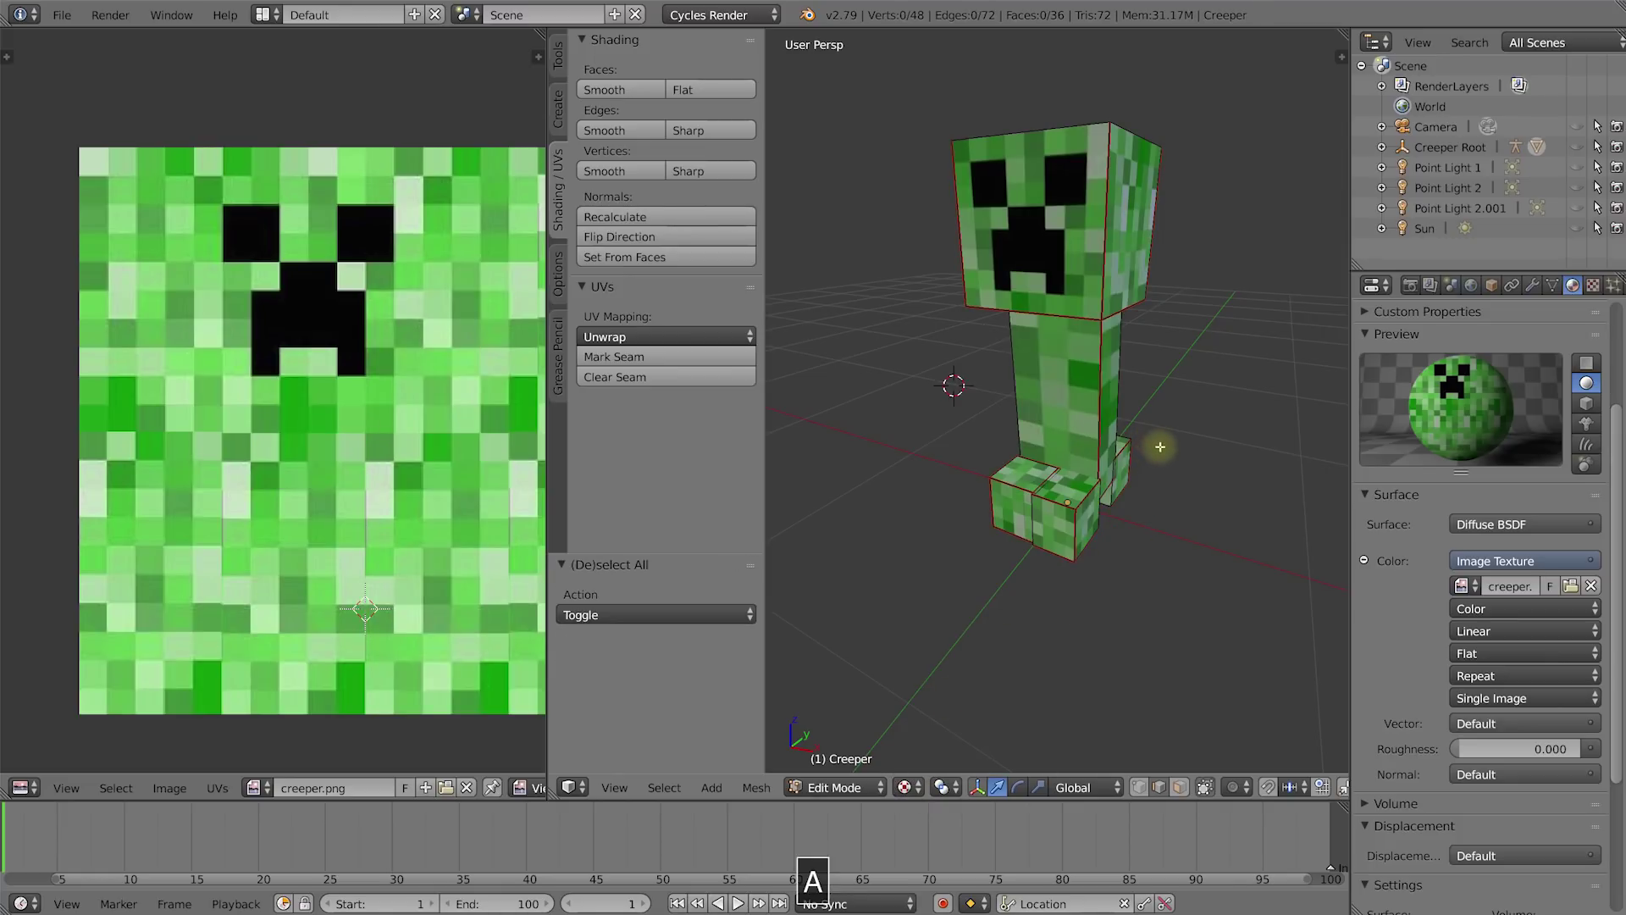
pyautogui.moveTo(1153, 446); pyautogui.dragTo(1151, 443, button='middle')
pyautogui.press('Tab')
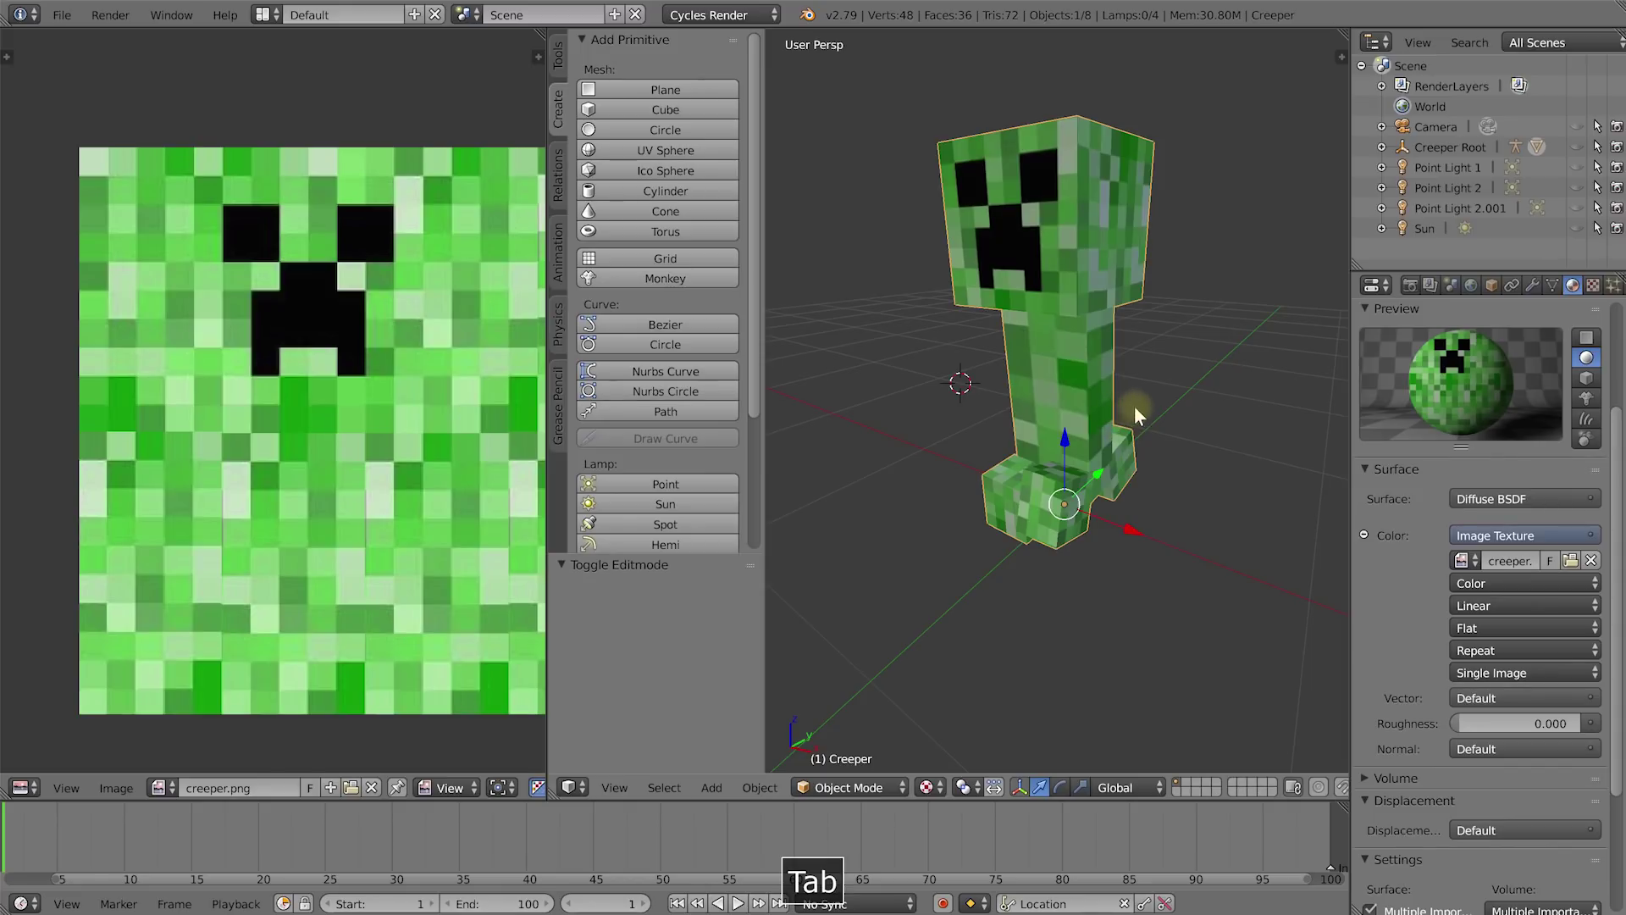
# Play the animation to preview the textured Creeper in motion.
pyautogui.moveTo(1148, 354); pyautogui.dragTo(1142, 400, button='middle')
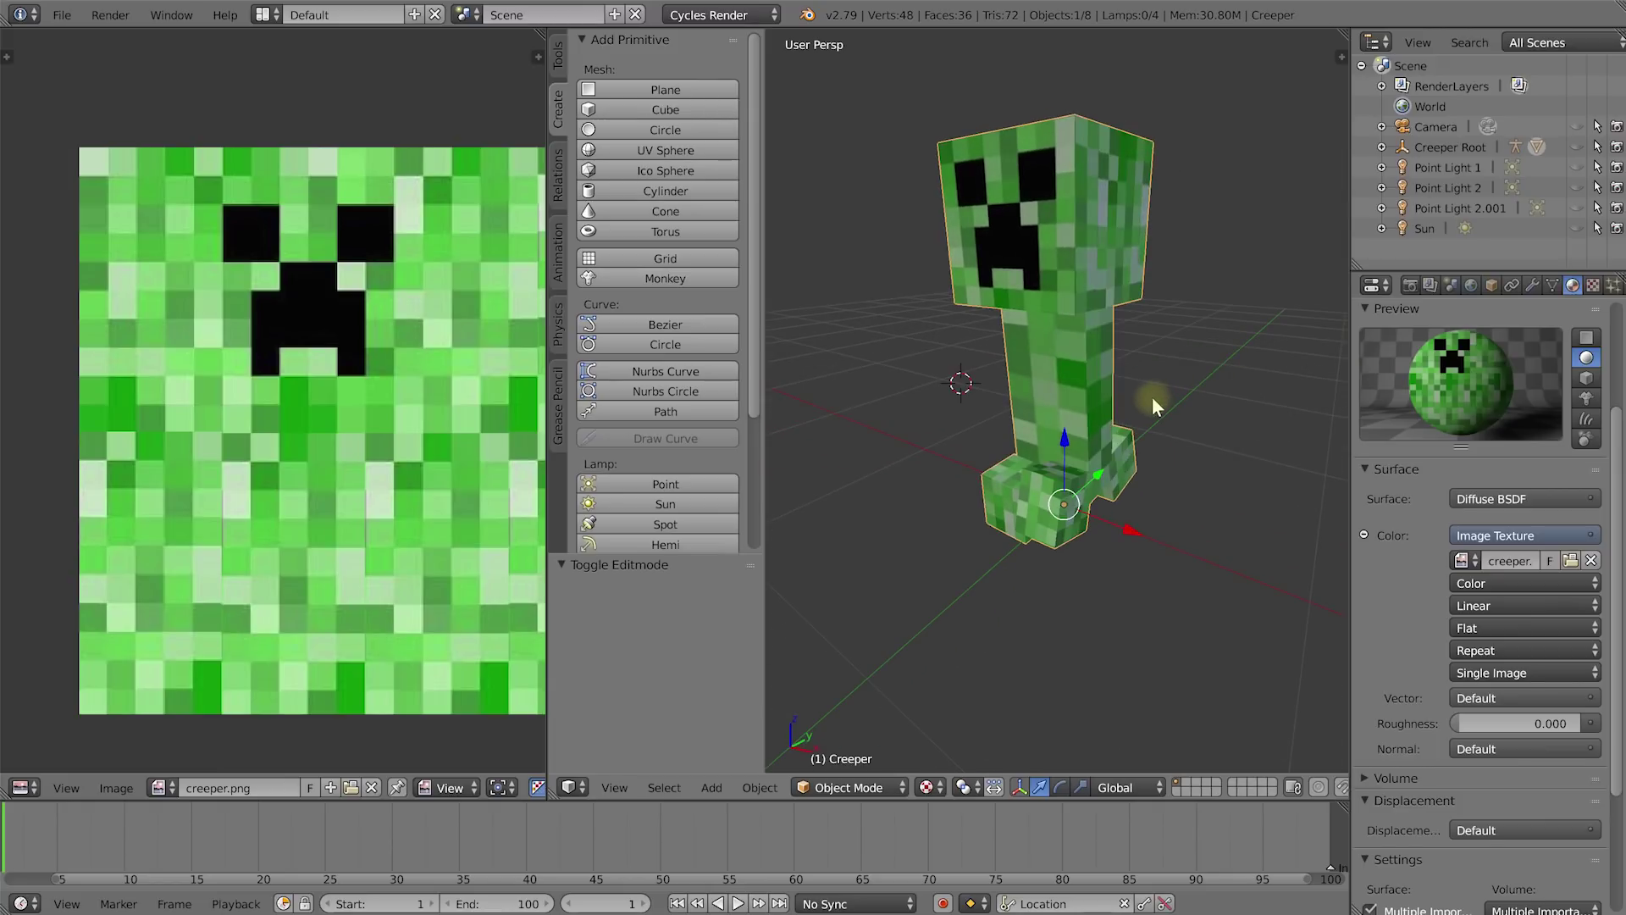
pyautogui.hotkey('alt', 'a')
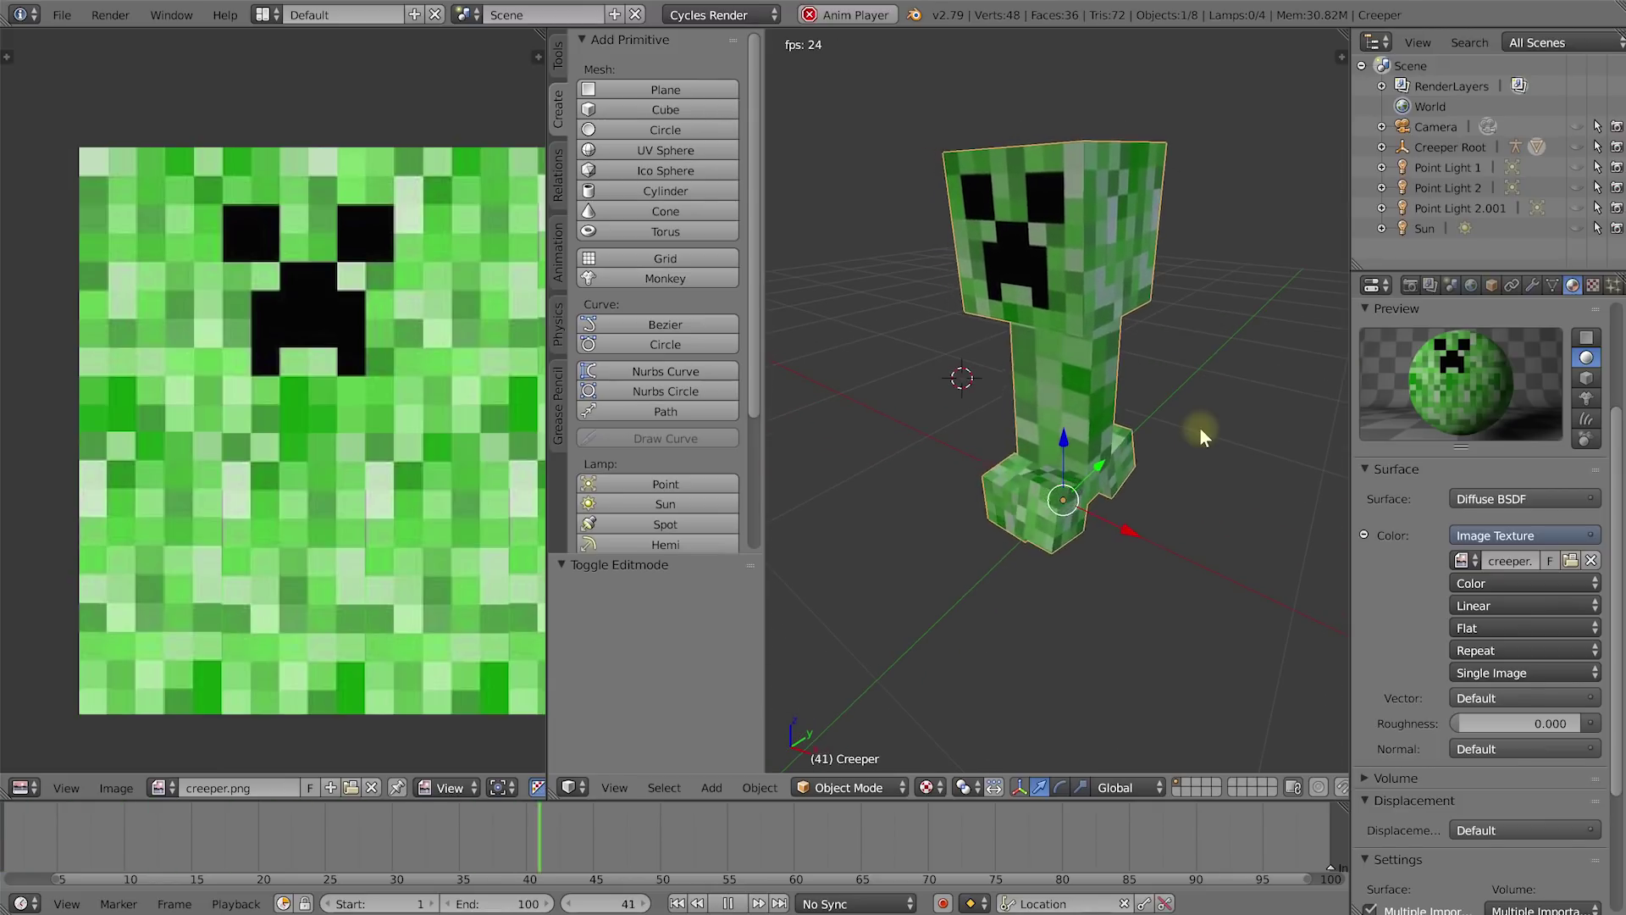